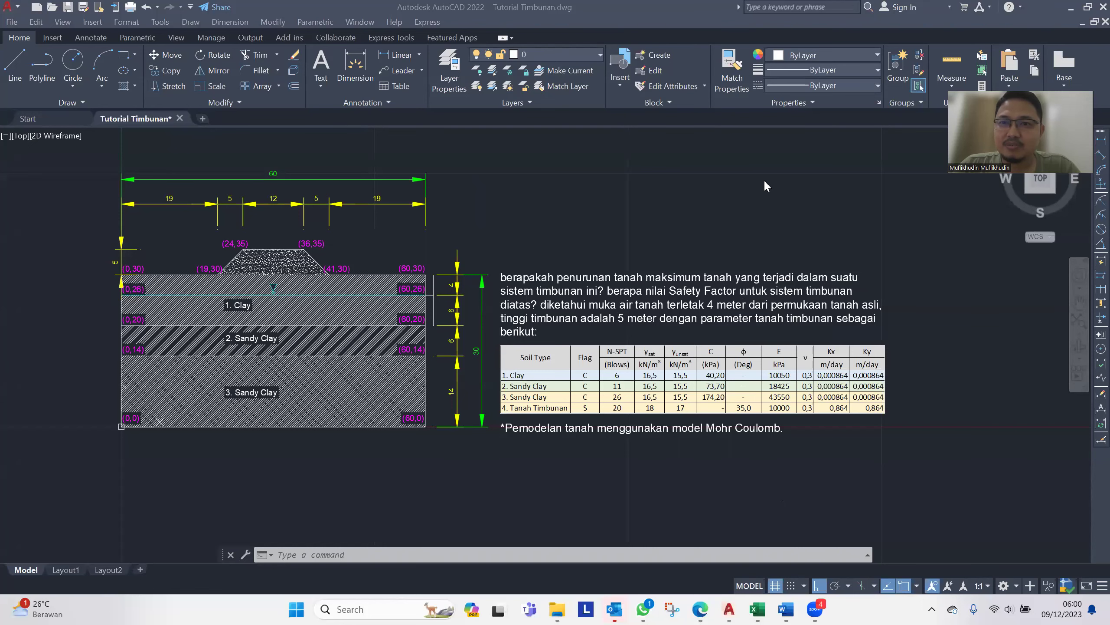
pyautogui.moveTo(508, 215); pyautogui.dragTo(556, 218)
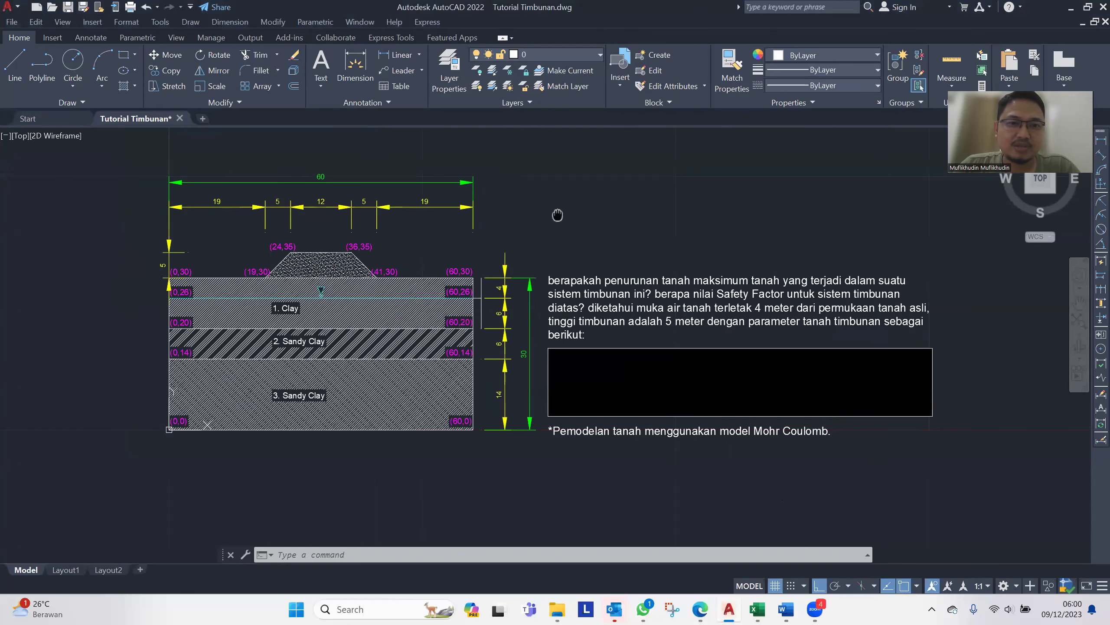
pyautogui.scroll(2, 352, 269)
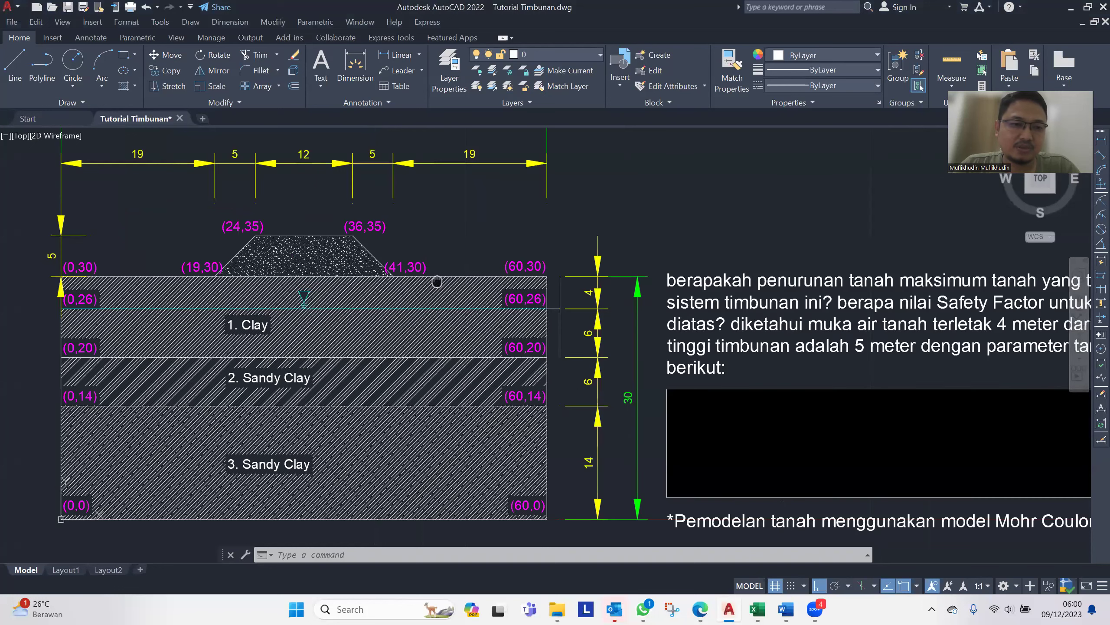
pyautogui.moveTo(437, 281); pyautogui.dragTo(513, 269)
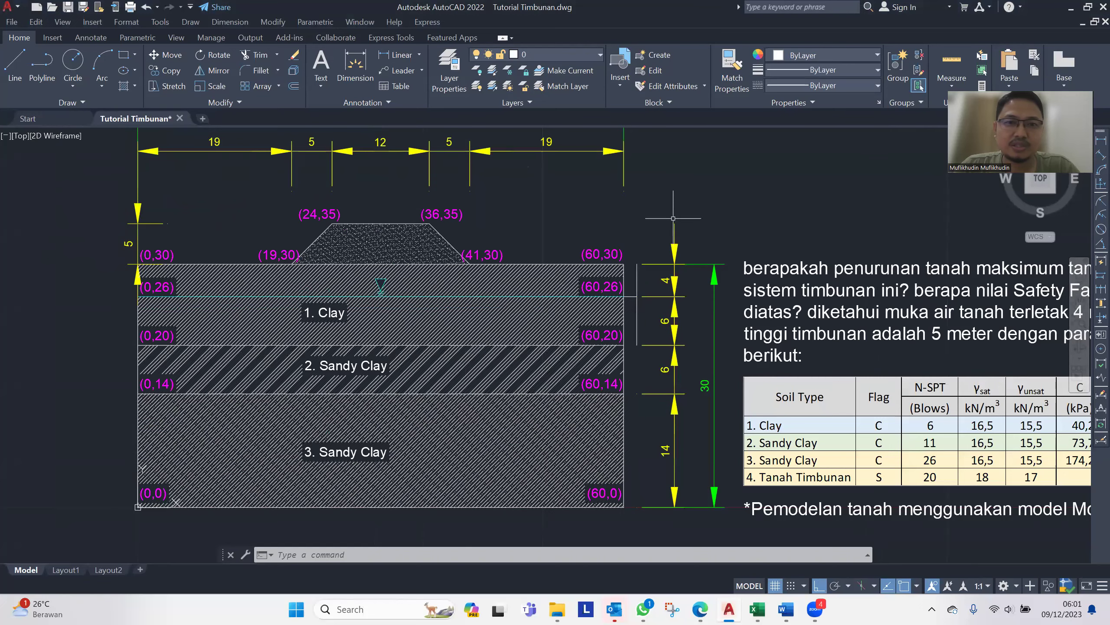
pyautogui.moveTo(562, 233); pyautogui.dragTo(621, 244)
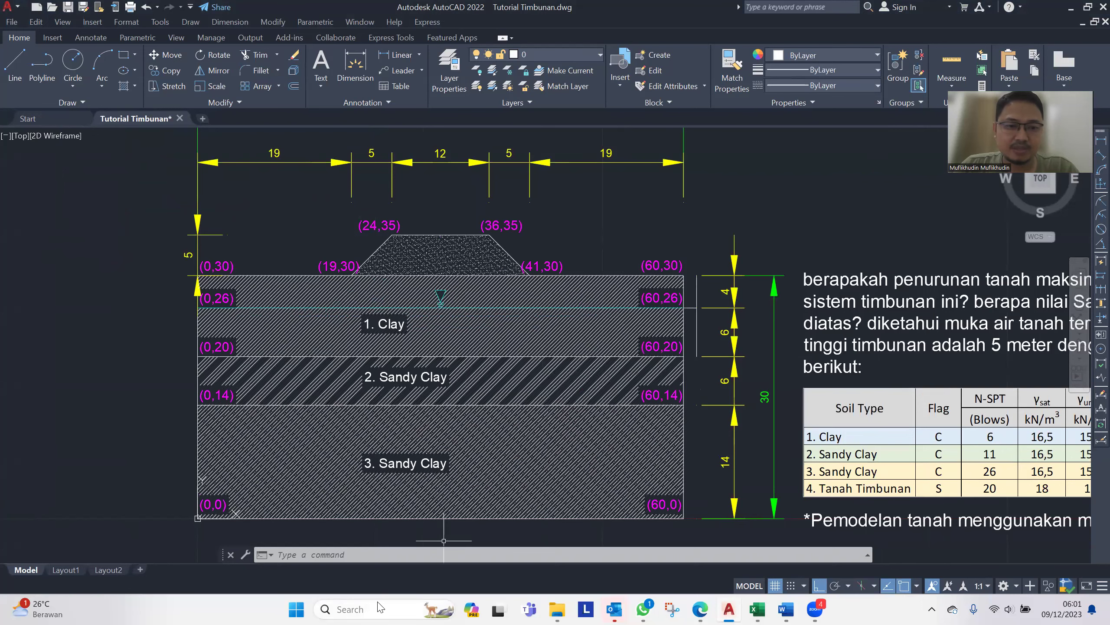
# Step: Start Plaxis Input and create a new project titled Timbunan
pyautogui.click(408, 609)
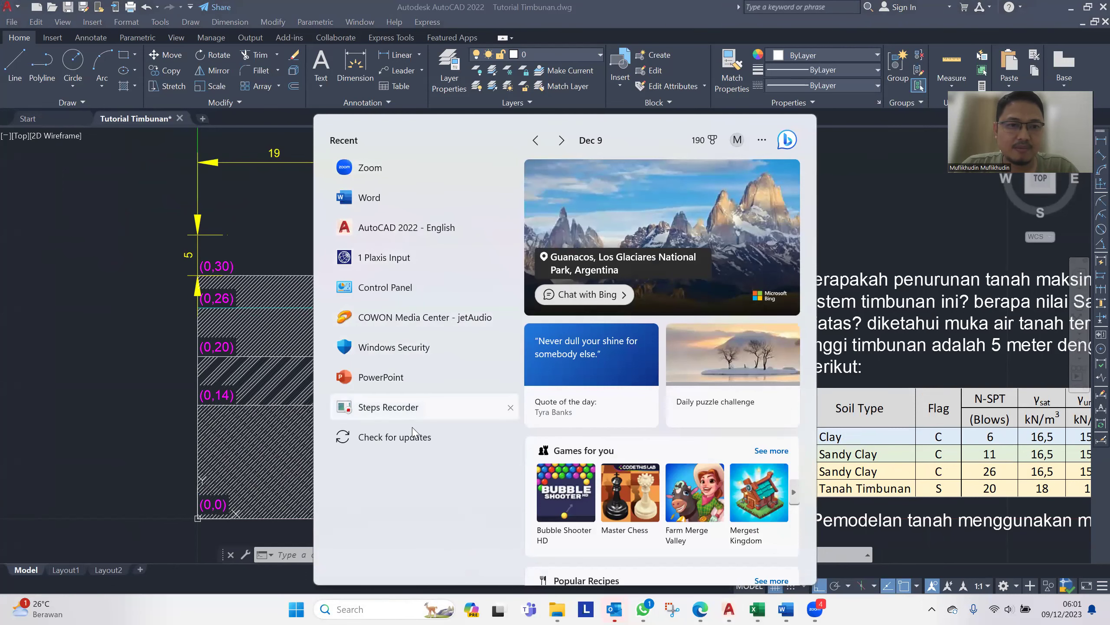
pyautogui.click(394, 257)
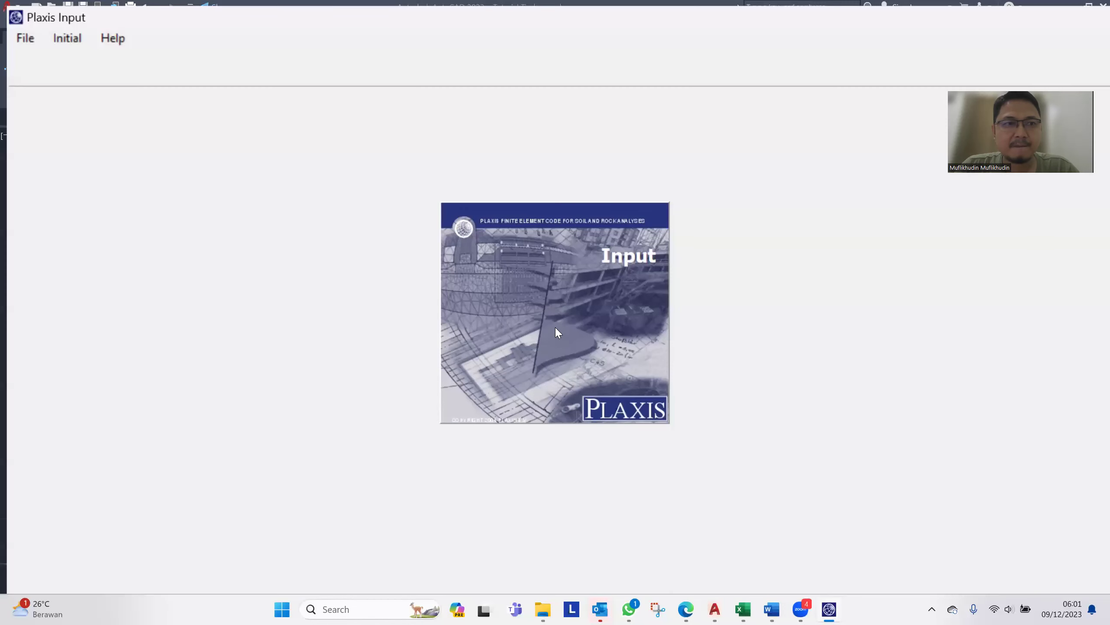
pyautogui.click(474, 276)
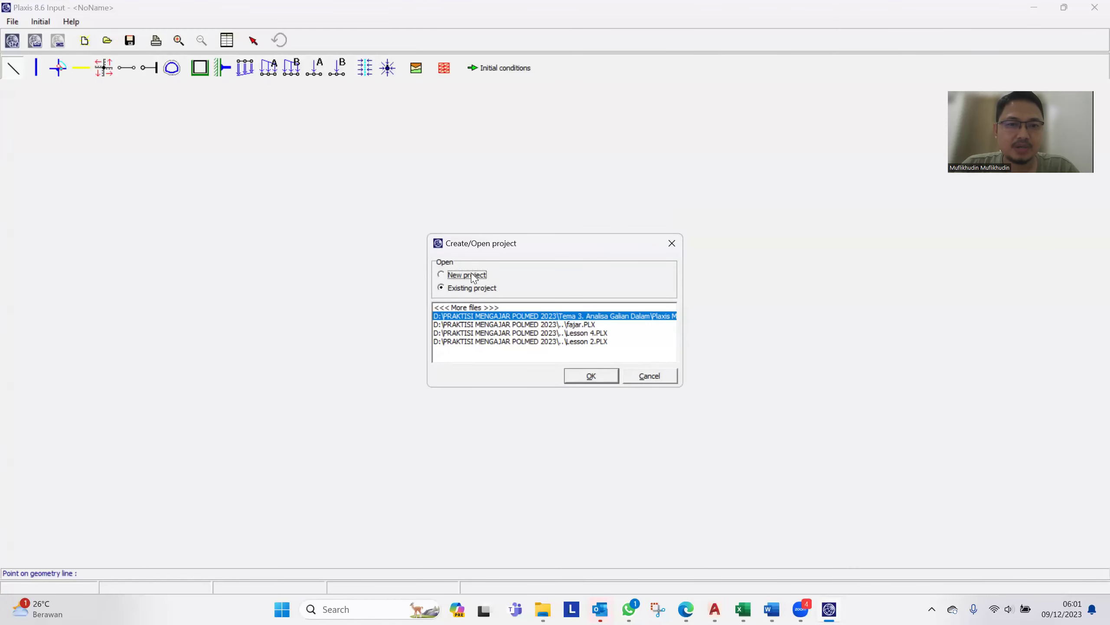
pyautogui.click(591, 375)
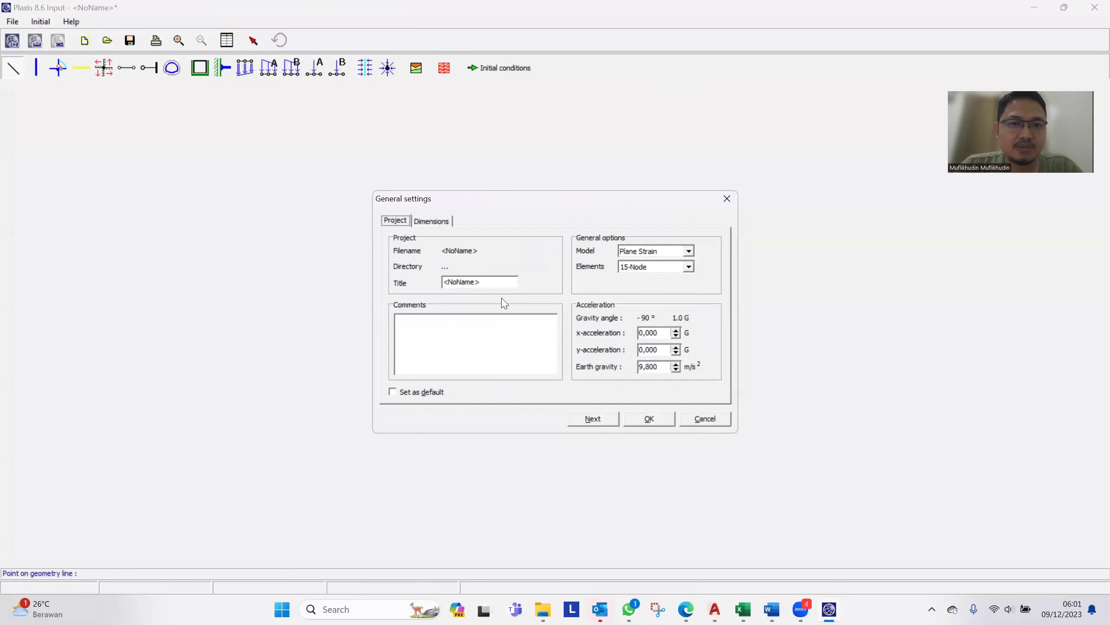
pyautogui.doubleClick(493, 282)
pyautogui.write('Timbunan')
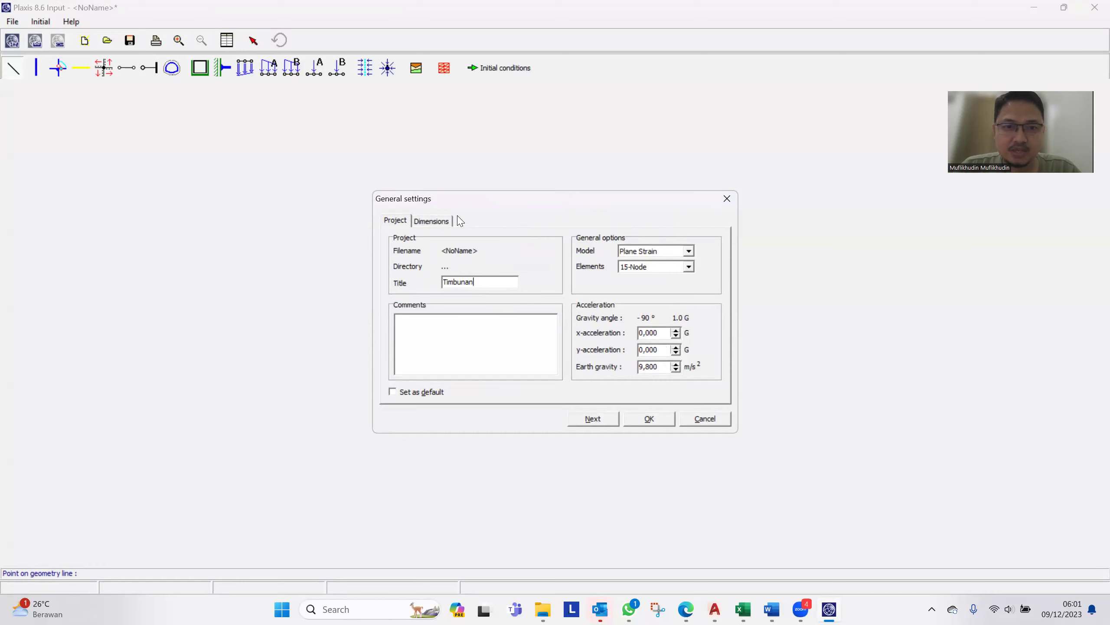
# Step: Consult the AutoCAD embankment drawing and set the project's geometry dimensions to 60 m for Right and 35 m for Top
pyautogui.click(433, 222)
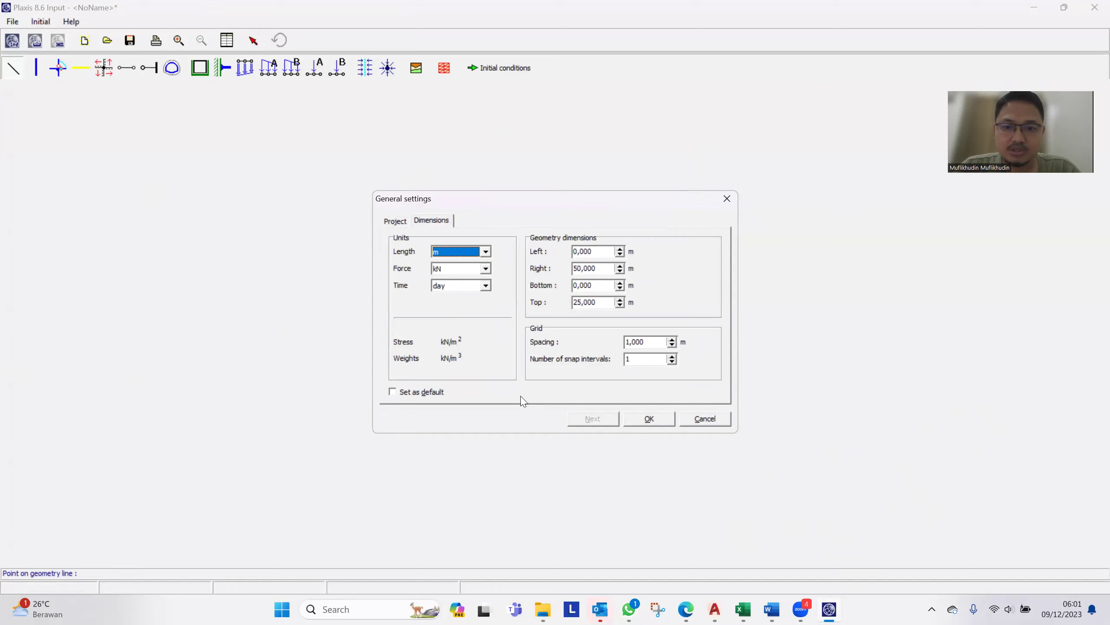
pyautogui.click(717, 608)
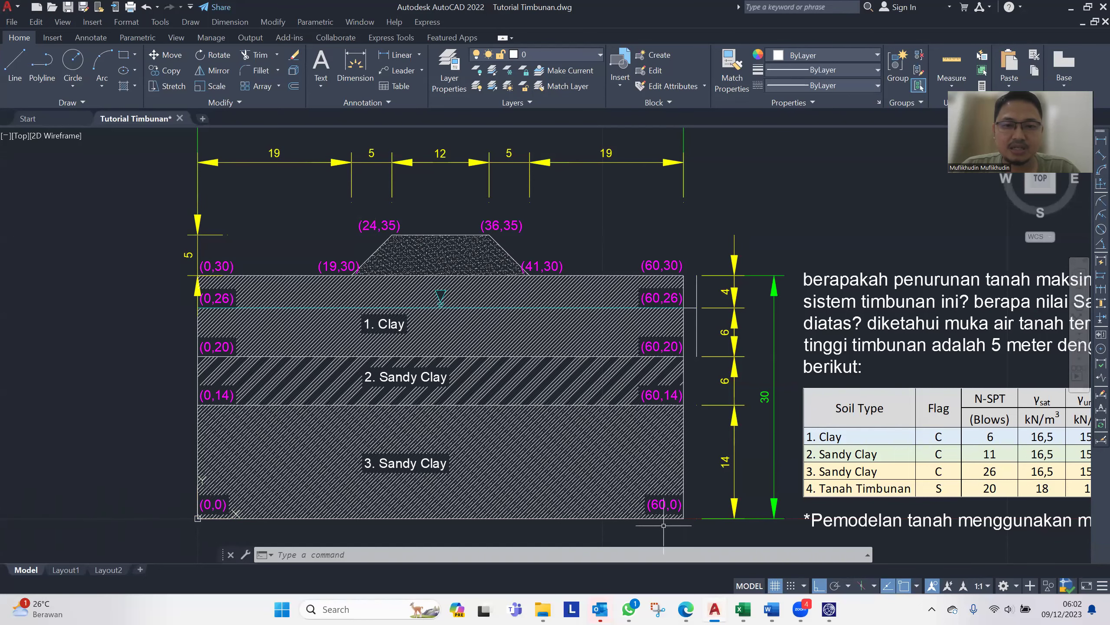
pyautogui.click(829, 609)
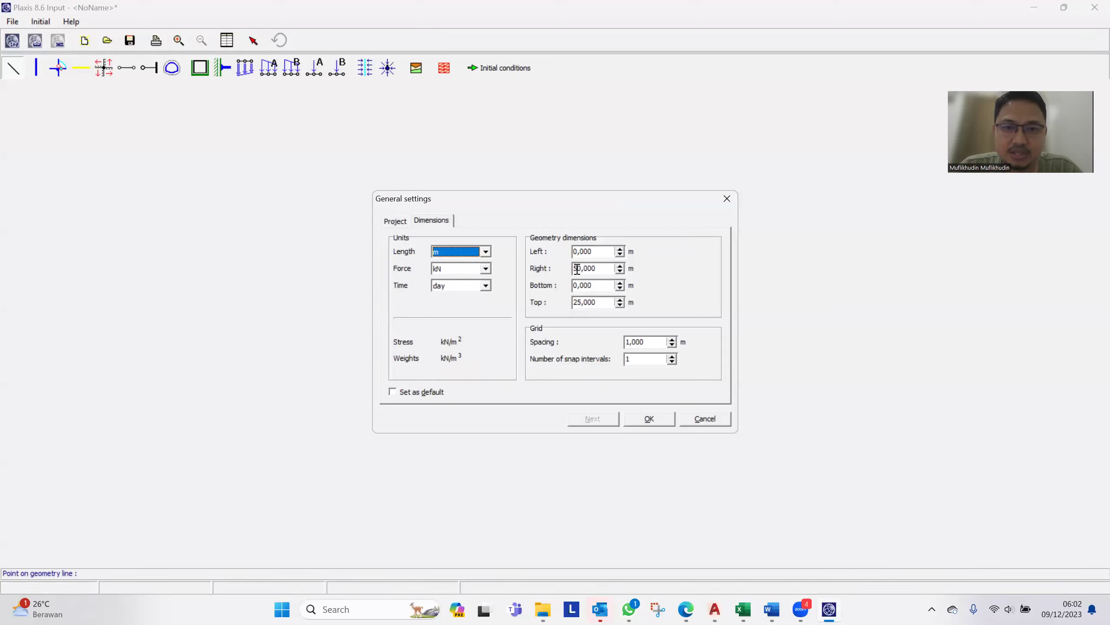
pyautogui.moveTo(595, 271); pyautogui.dragTo(566, 275)
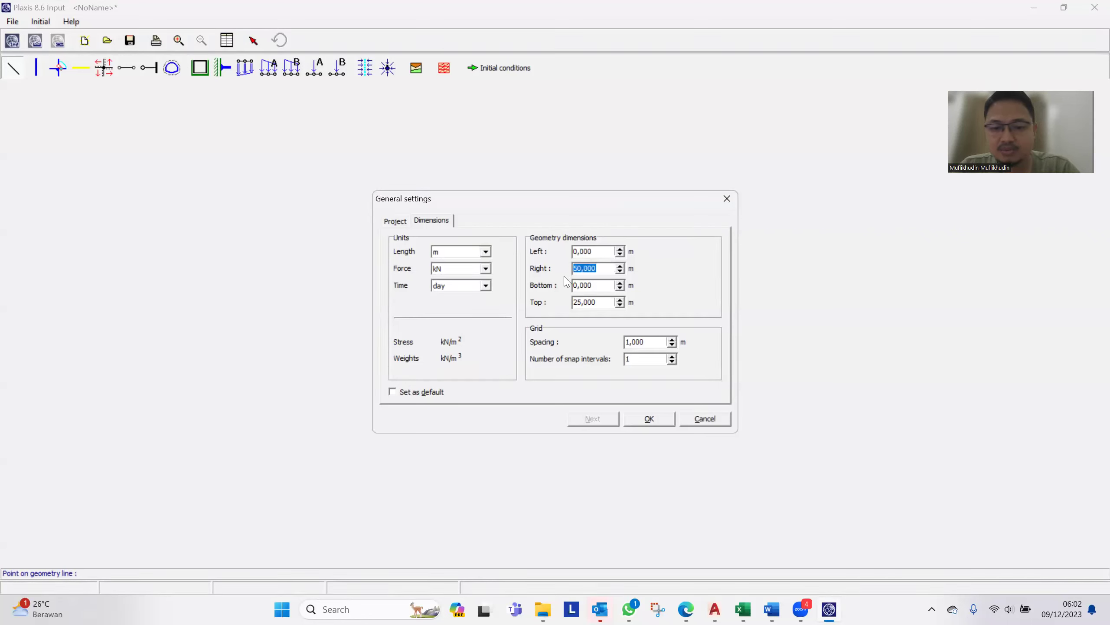
pyautogui.write('60')
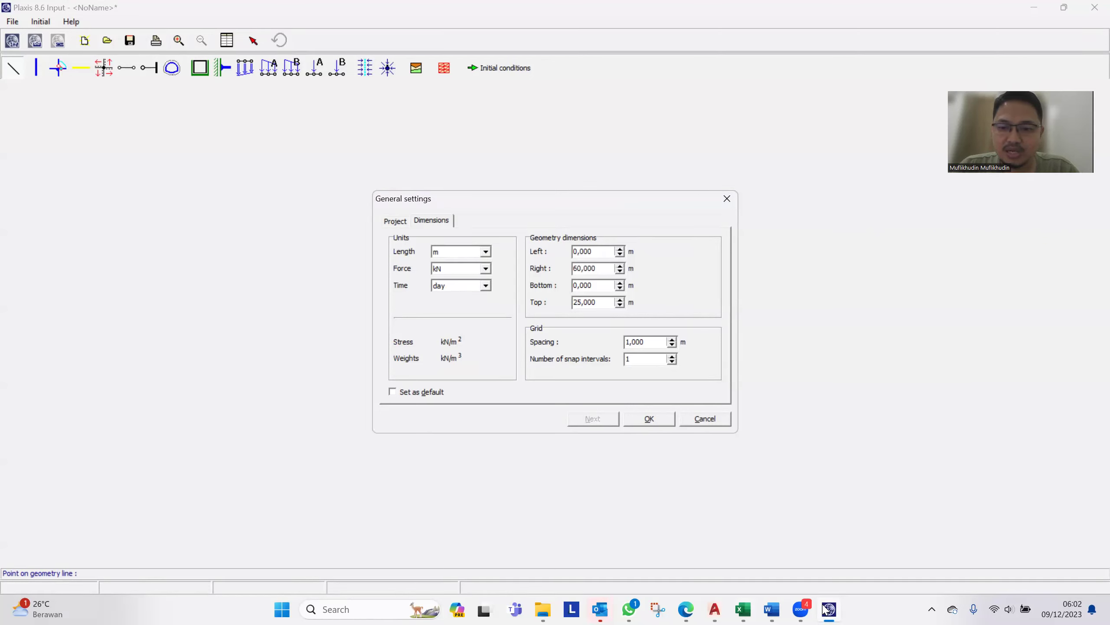
pyautogui.click(742, 498)
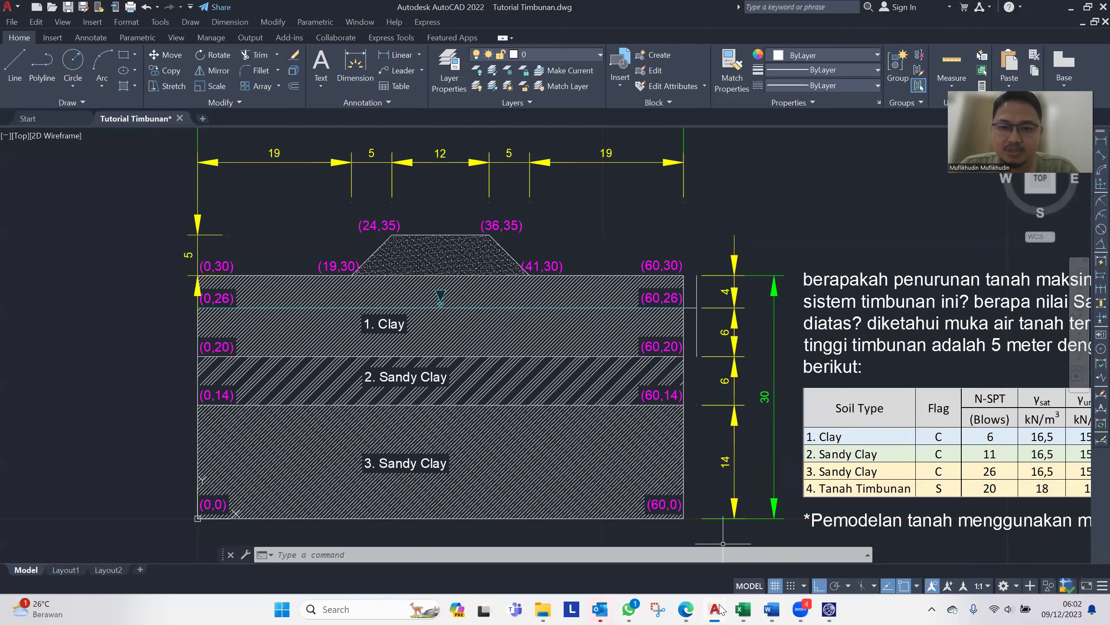
pyautogui.hotkey('alt', 'Tab')
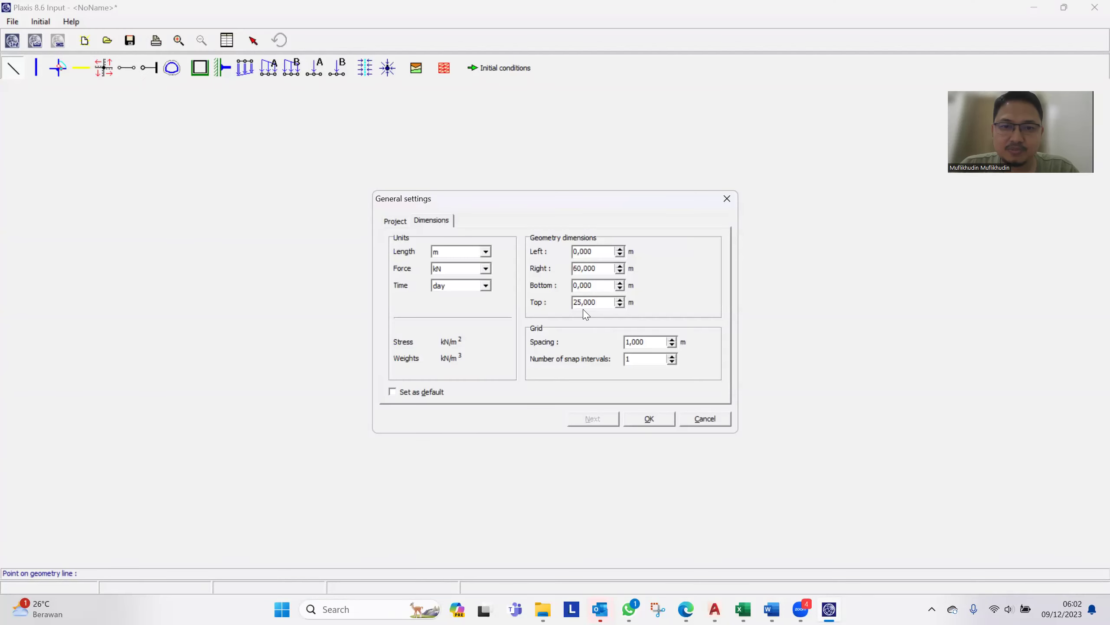
pyautogui.moveTo(595, 302); pyautogui.dragTo(560, 303)
pyautogui.write('35')
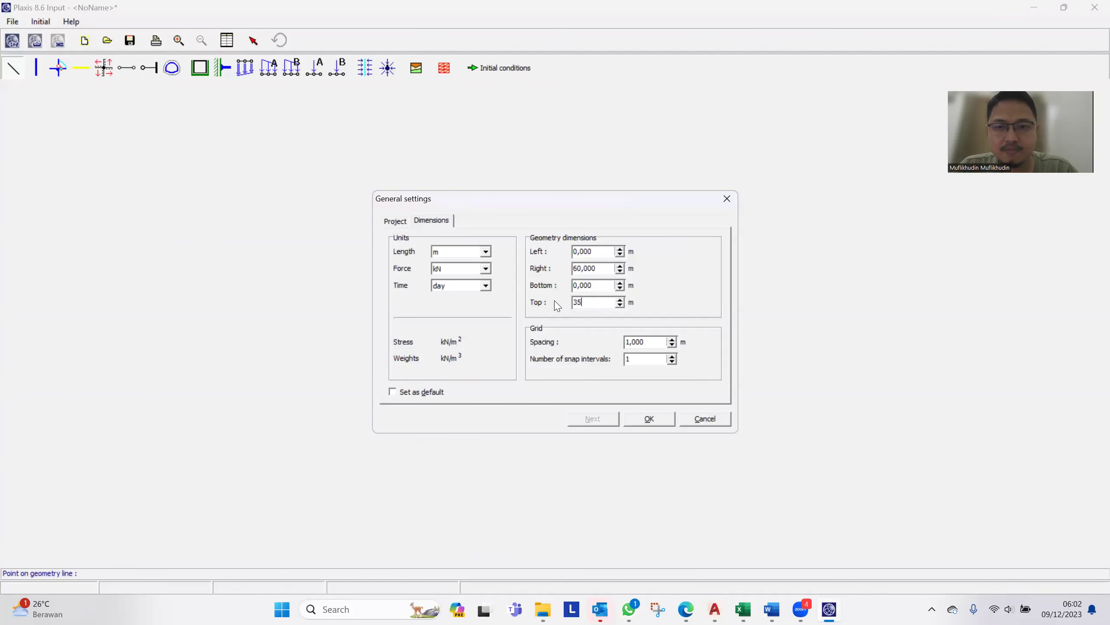
# Step: Set the grid spacing to 0,1 m and the number of snap intervals to 0,1, and accept the general settings
pyautogui.moveTo(651, 343); pyautogui.dragTo(608, 343)
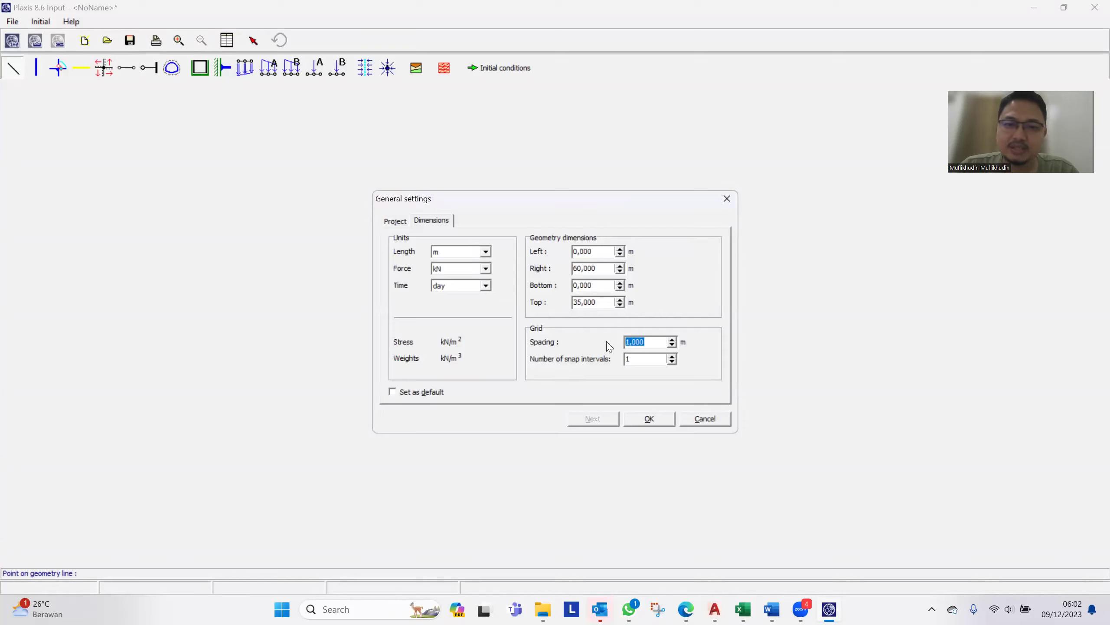
pyautogui.write('0')
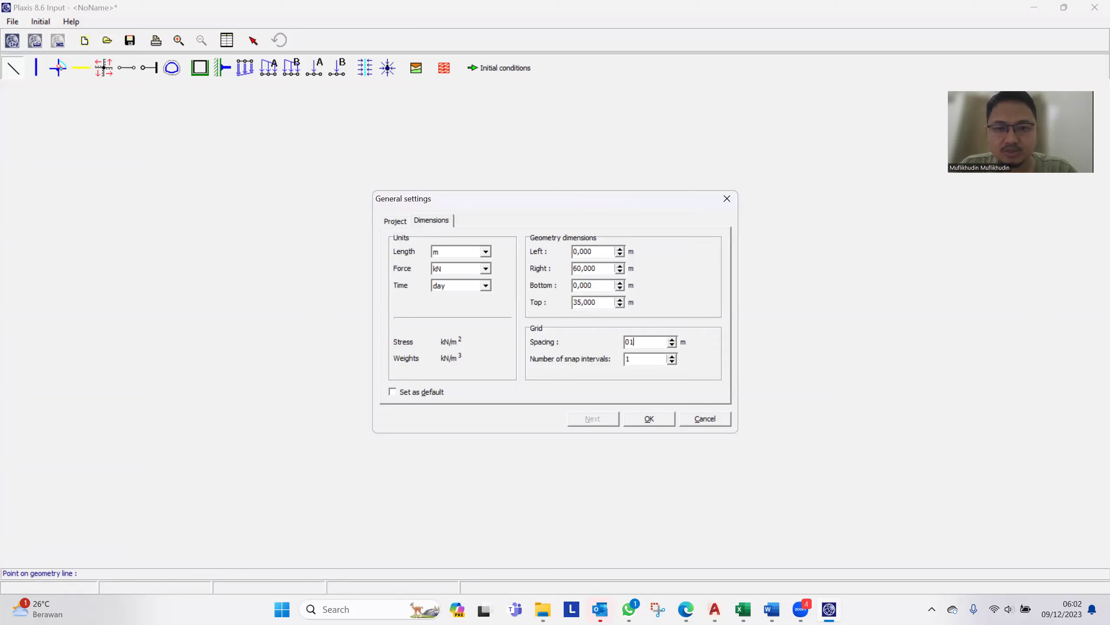
pyautogui.write(',100')
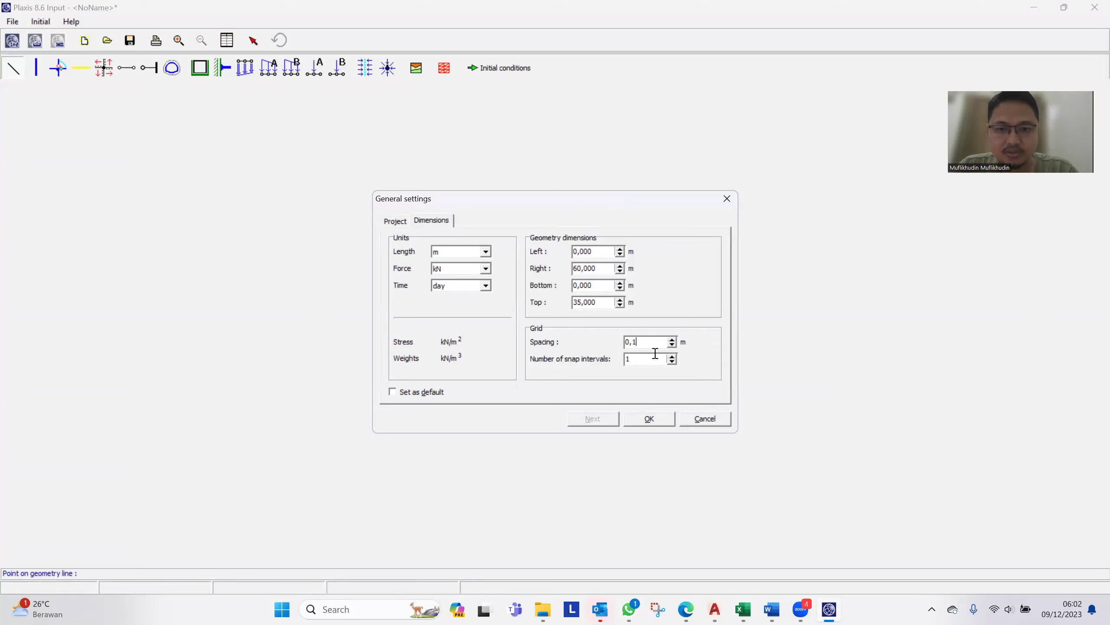
pyautogui.press('Tab')
pyautogui.write('0,')
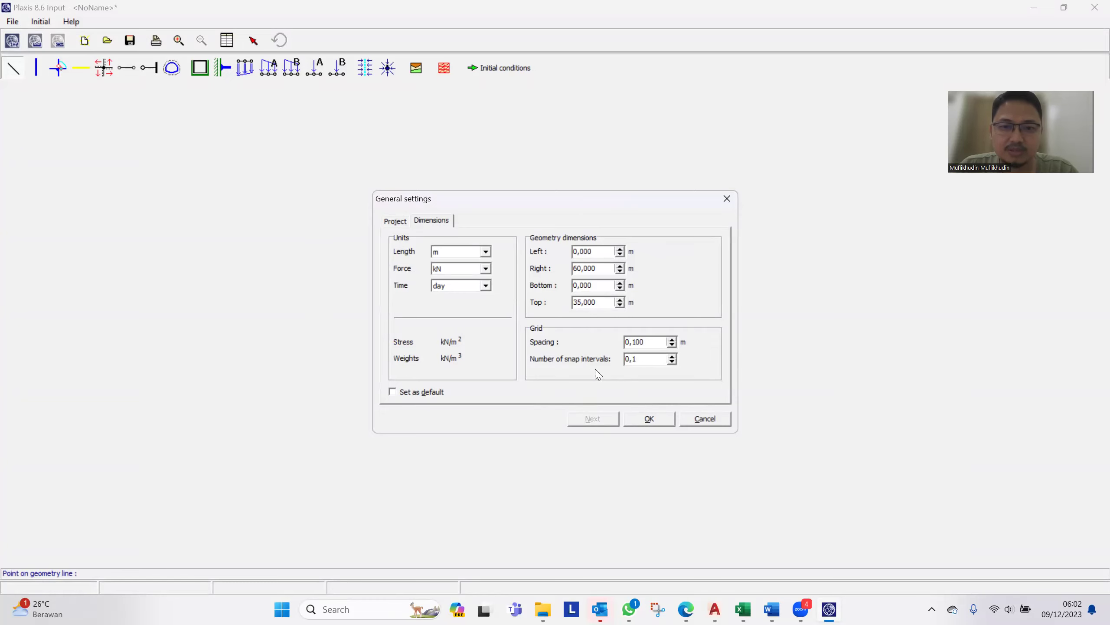
pyautogui.click(650, 419)
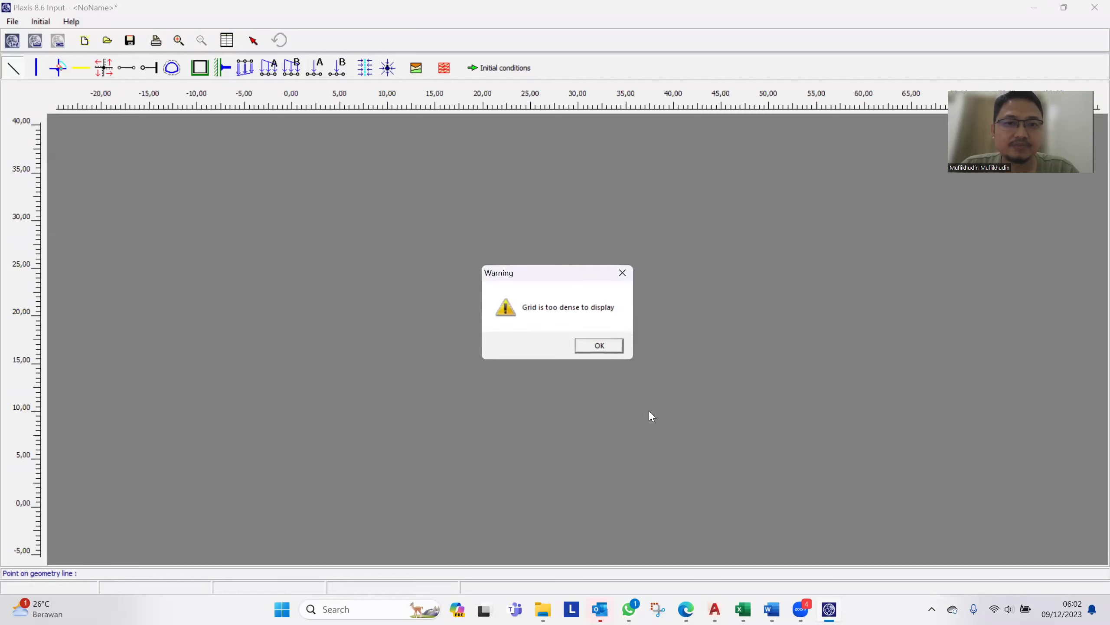
pyautogui.click(607, 352)
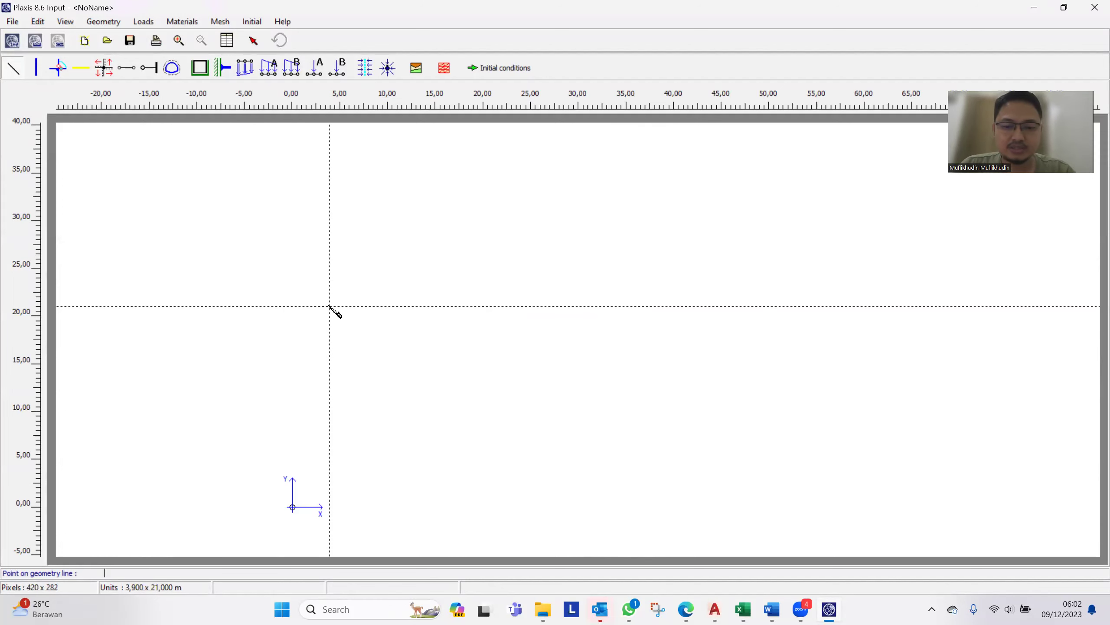
# Step: Start the geometry line of the soil boundary at the origin (0, 0)
pyautogui.write('0 0')
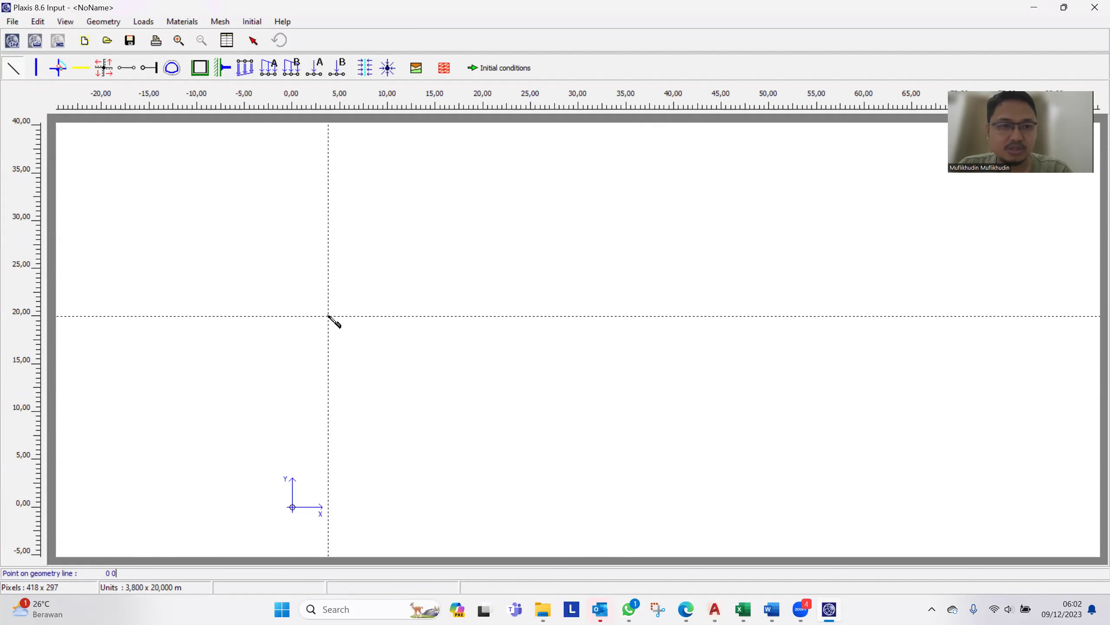
pyautogui.press('Return')
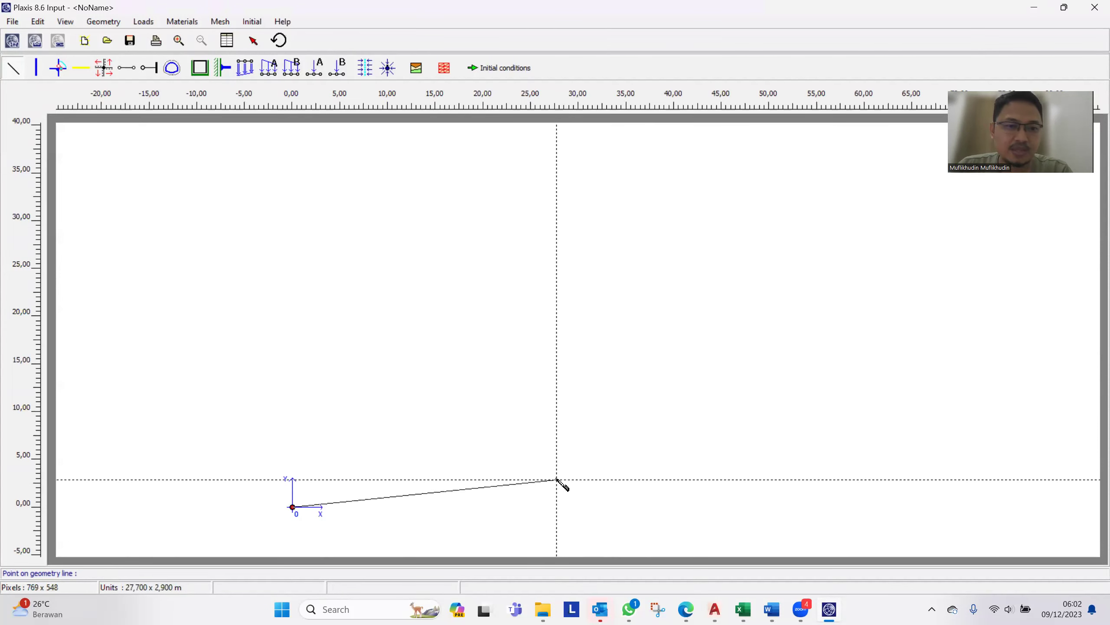
pyautogui.write('0 60')
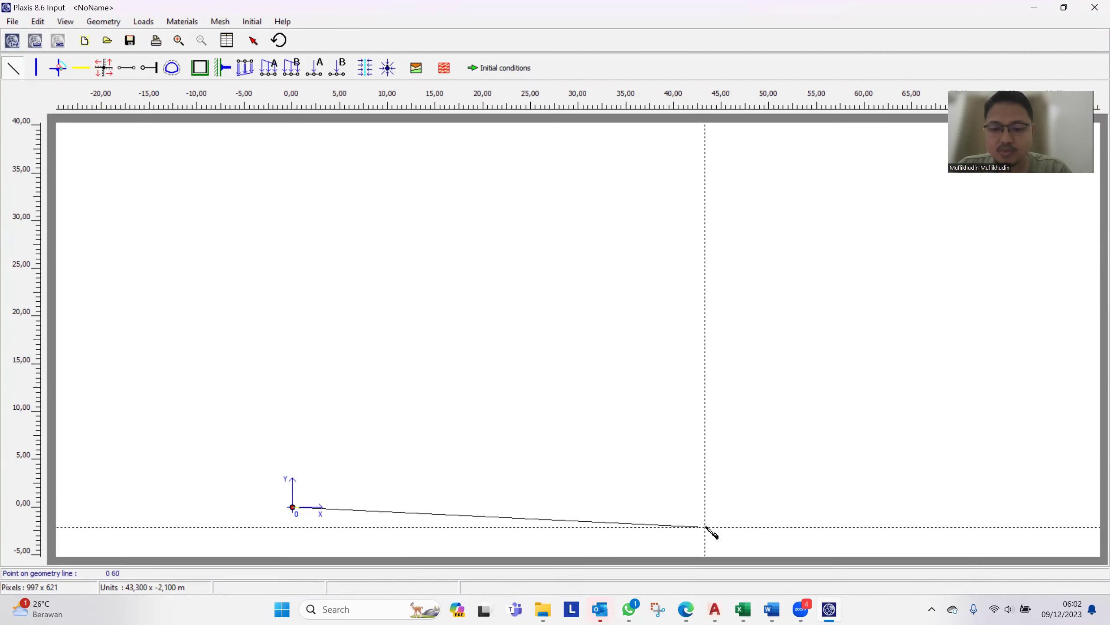
pyautogui.press('Return')
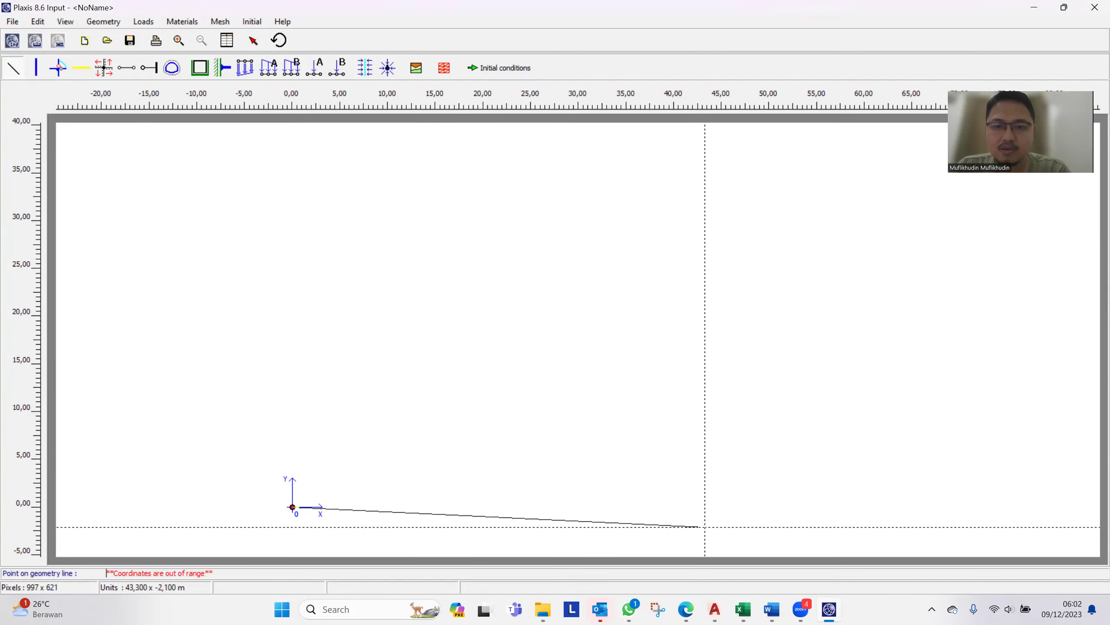
pyautogui.press('Escape')
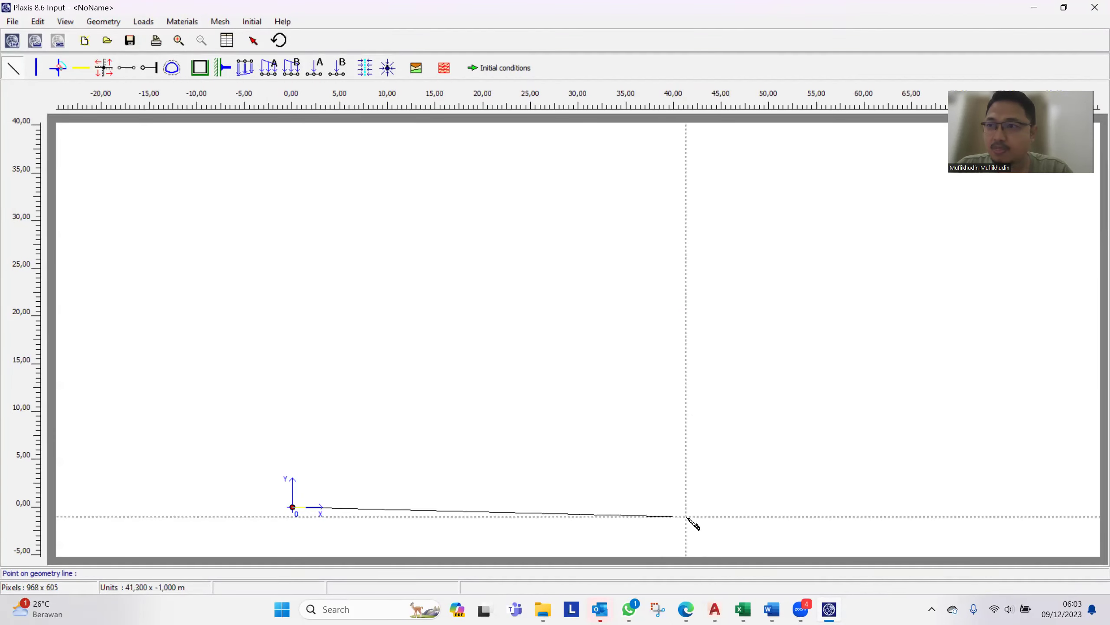
# Step: Complete the rectangular soil outline through the points (60, 0), (60, 30) and (0, 30), closing it at (0, 0)
pyautogui.write('6')
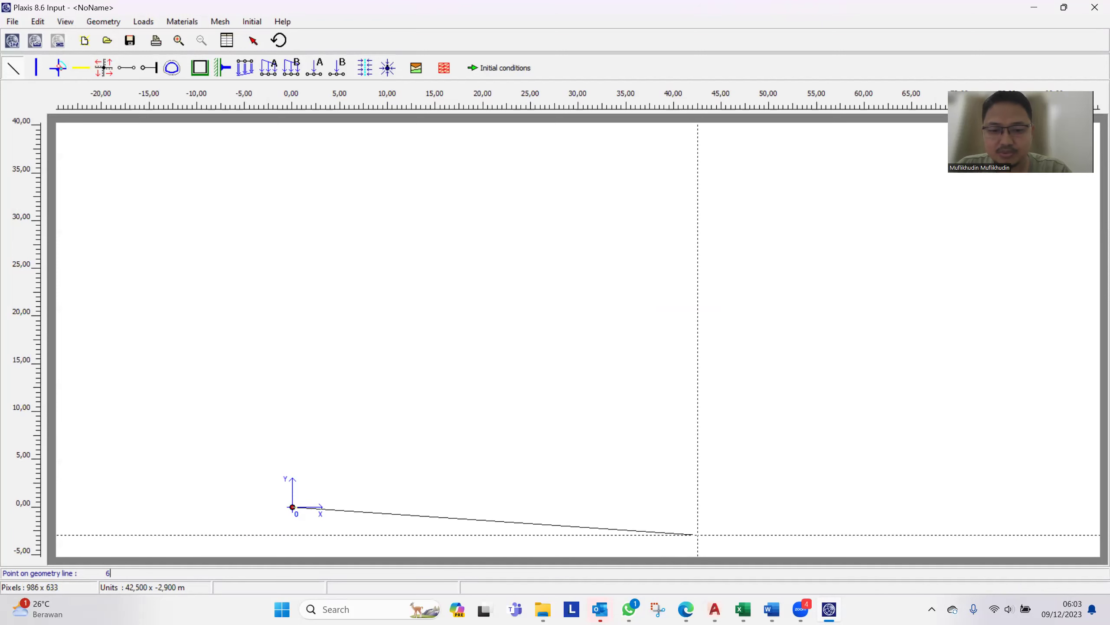
pyautogui.write('0 0')
pyautogui.press('Return')
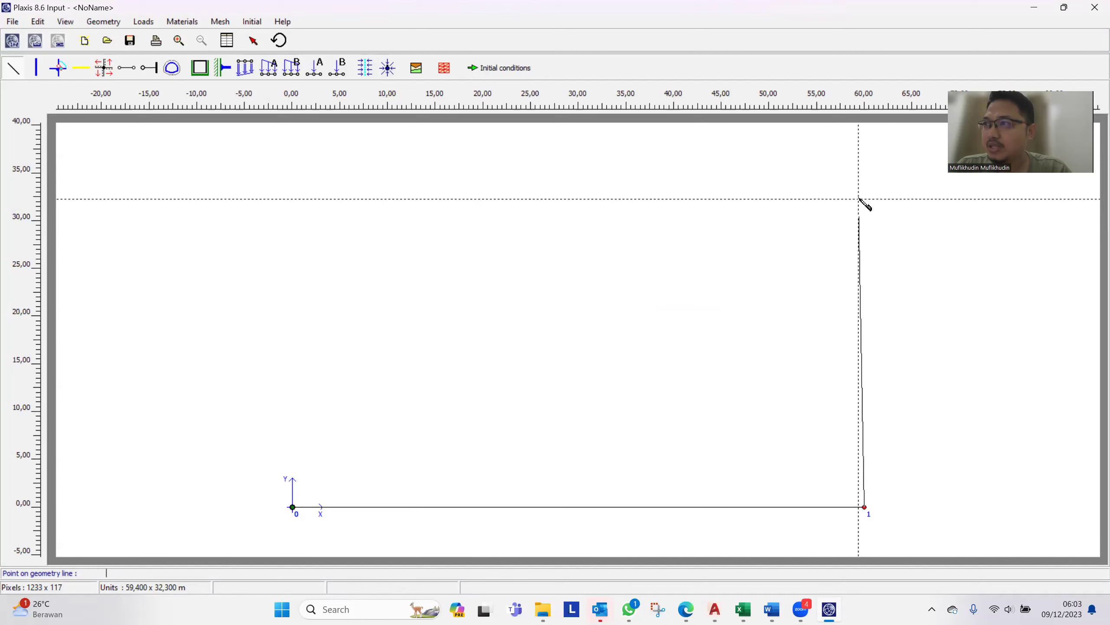
pyautogui.write('60')
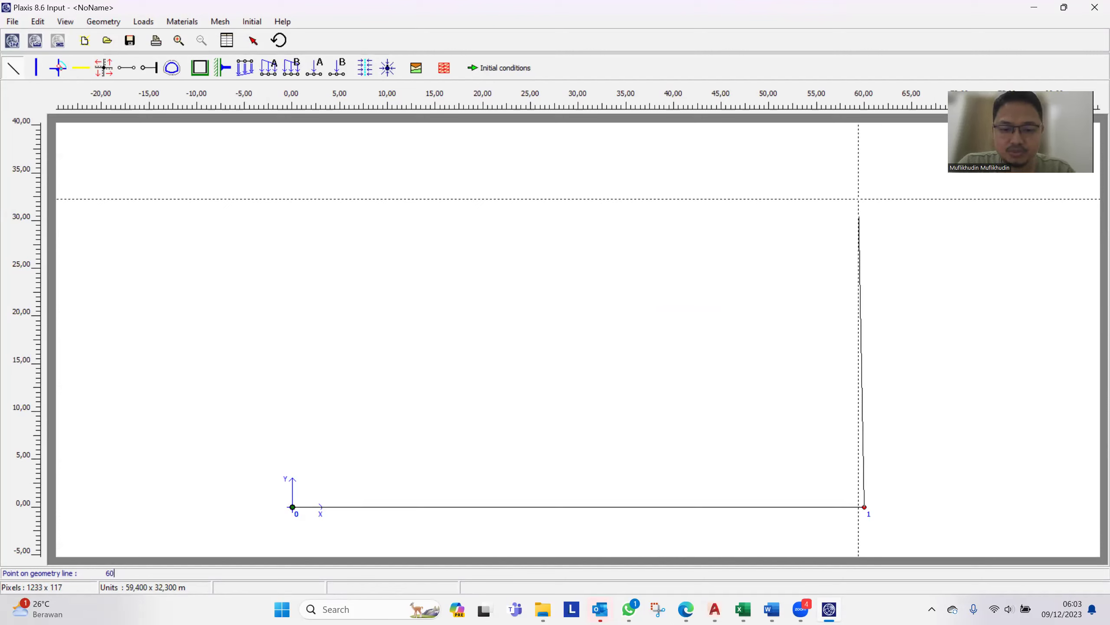
pyautogui.write(' 30')
pyautogui.press('Return')
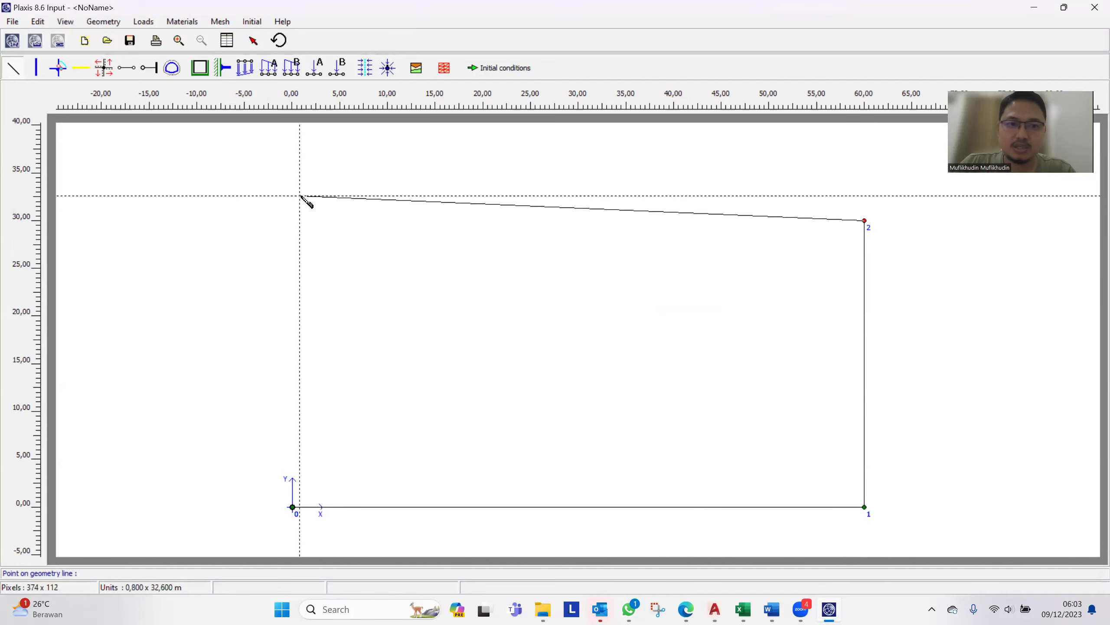
pyautogui.write('0 3')
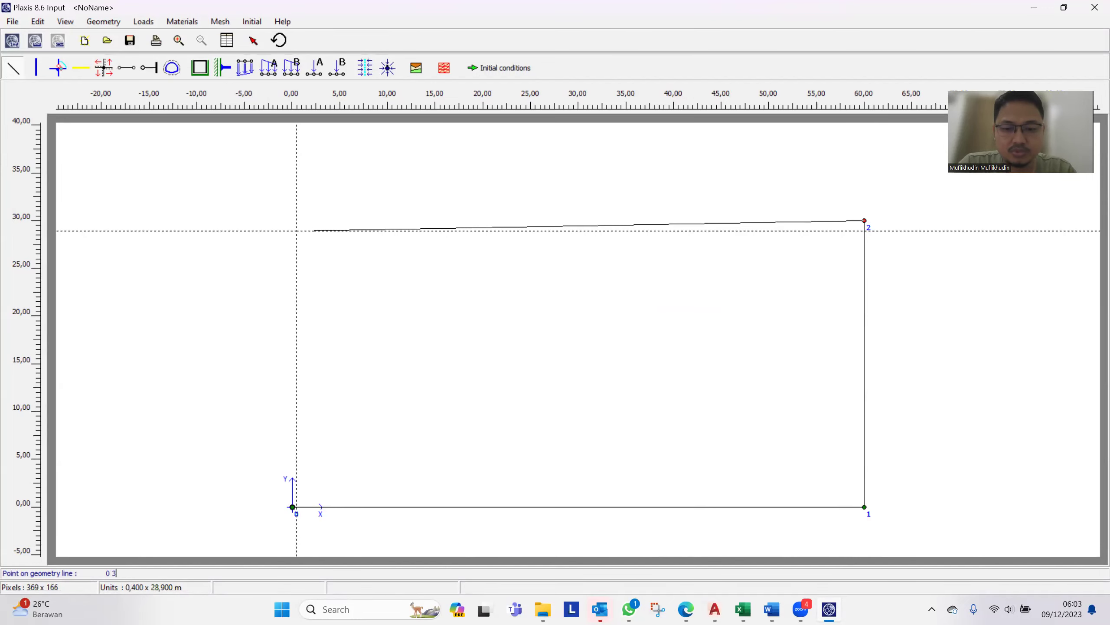
pyautogui.write('0')
pyautogui.press('Return')
pyautogui.write('0 0')
pyautogui.press('Return')
pyautogui.rightClick(456, 346)
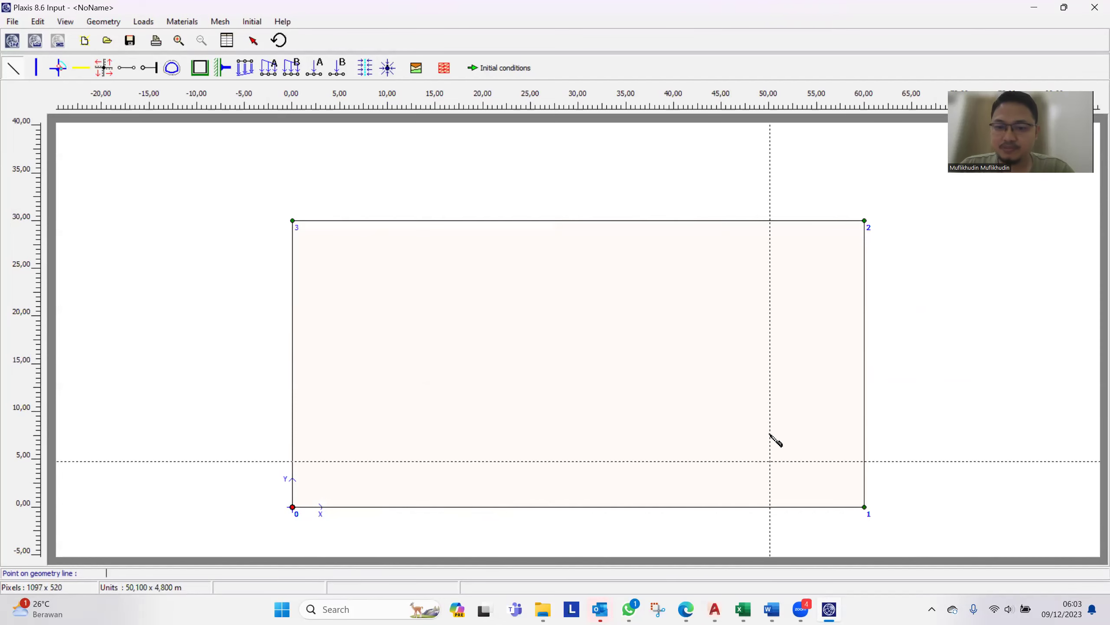
pyautogui.moveTo(799, 594)
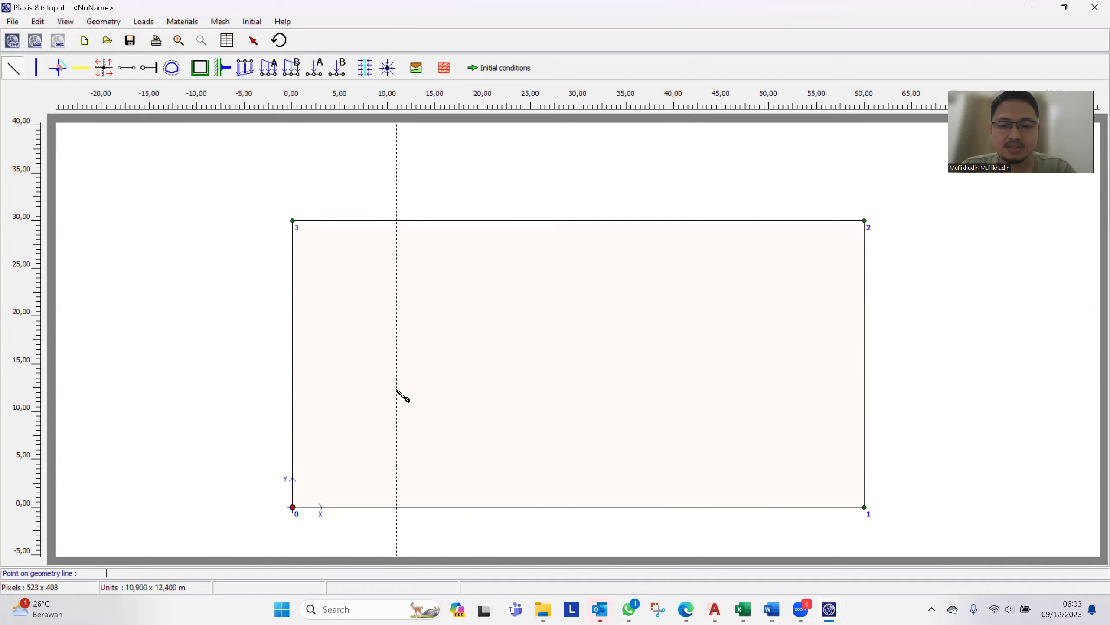
# Step: Switch to the AutoCAD embankment drawing and delete the hatches of the Clay layer and both Sandy Clay layers
pyautogui.click(713, 609)
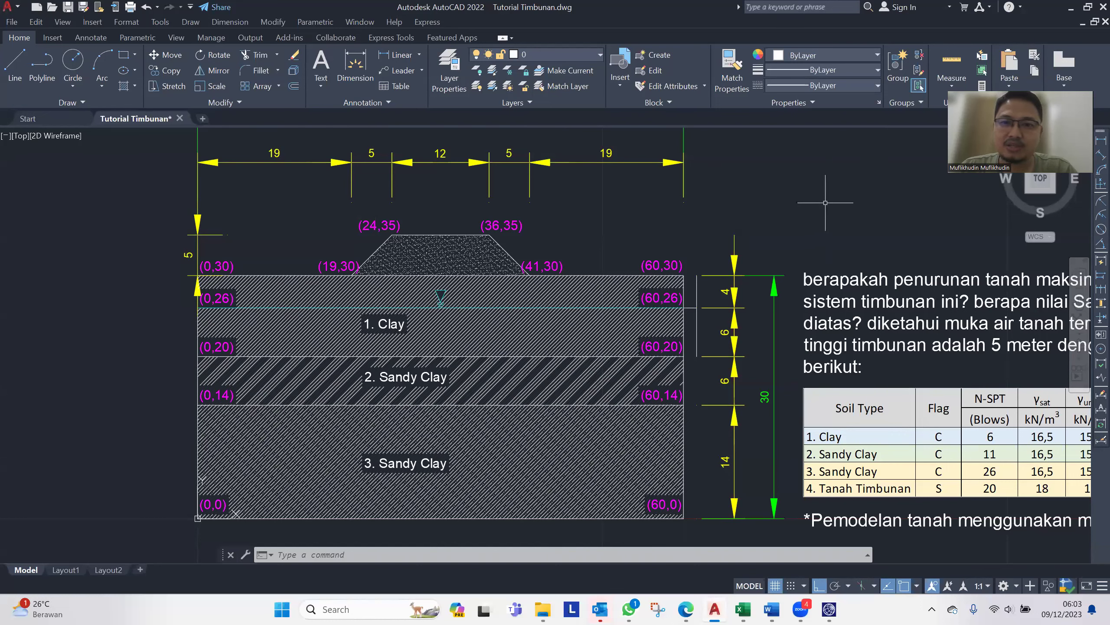
pyautogui.moveTo(364, 483); pyautogui.dragTo(366, 443)
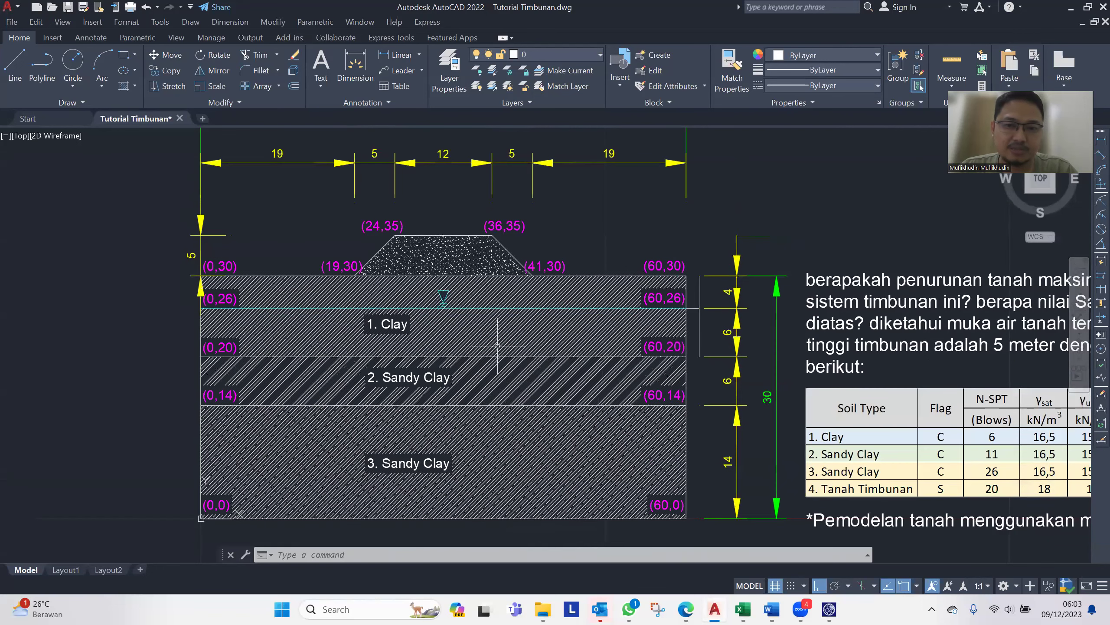
pyautogui.click(544, 316)
pyautogui.click(539, 379)
pyautogui.press('Delete')
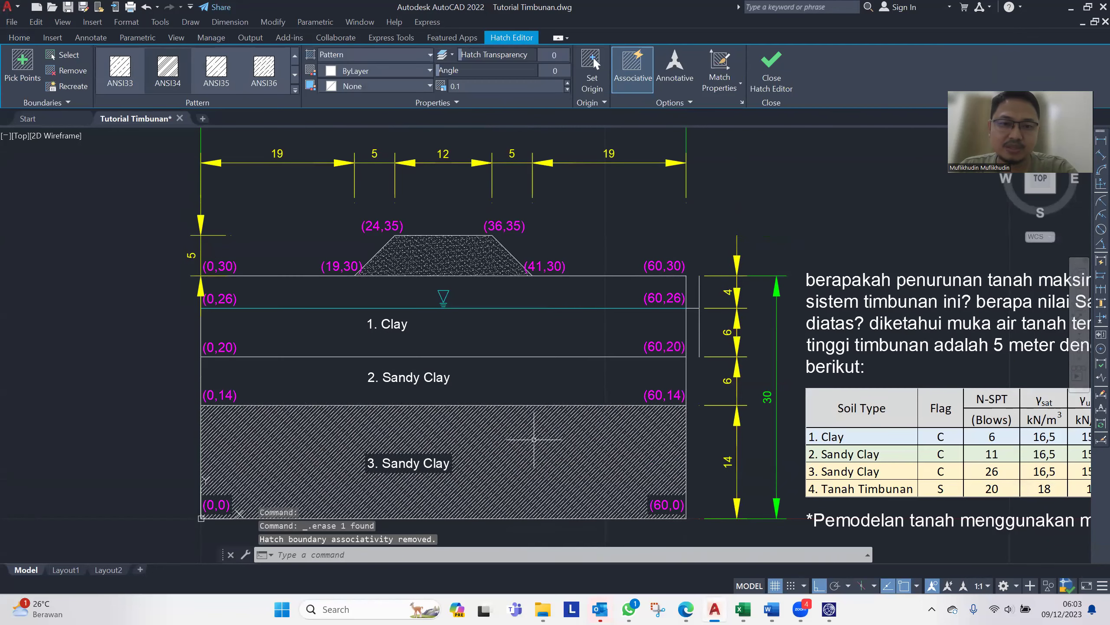
pyautogui.click(534, 440)
pyautogui.press('Delete')
pyautogui.moveTo(474, 379); pyautogui.dragTo(484, 320)
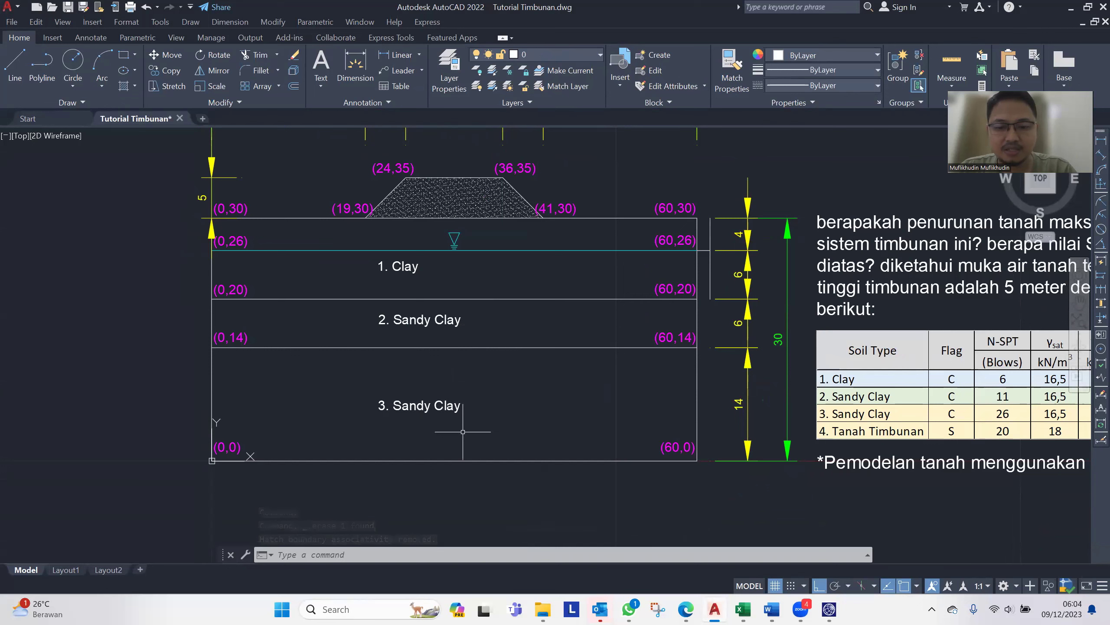
# Step: List the properties of the boundary line between the second and third soil layers
pyautogui.write('li')
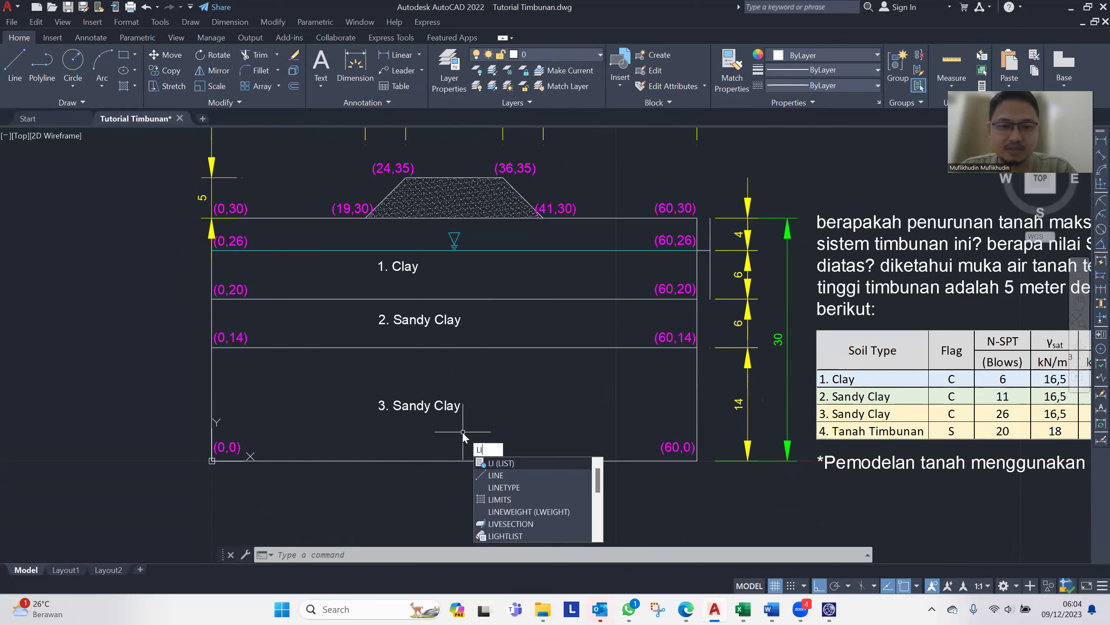
pyautogui.press('Return')
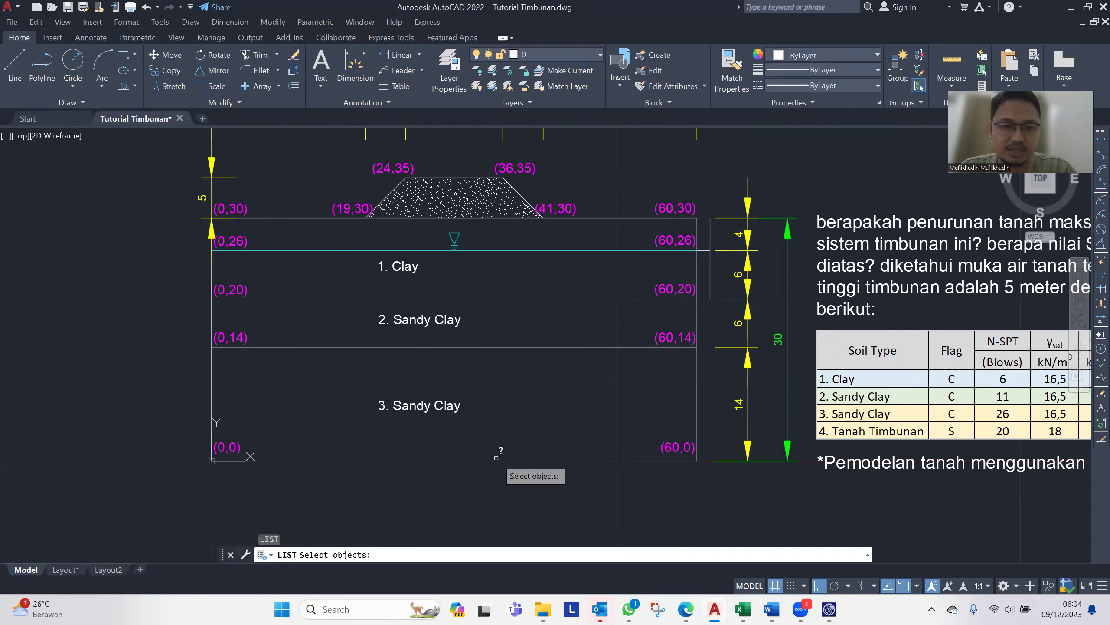
pyautogui.click(501, 346)
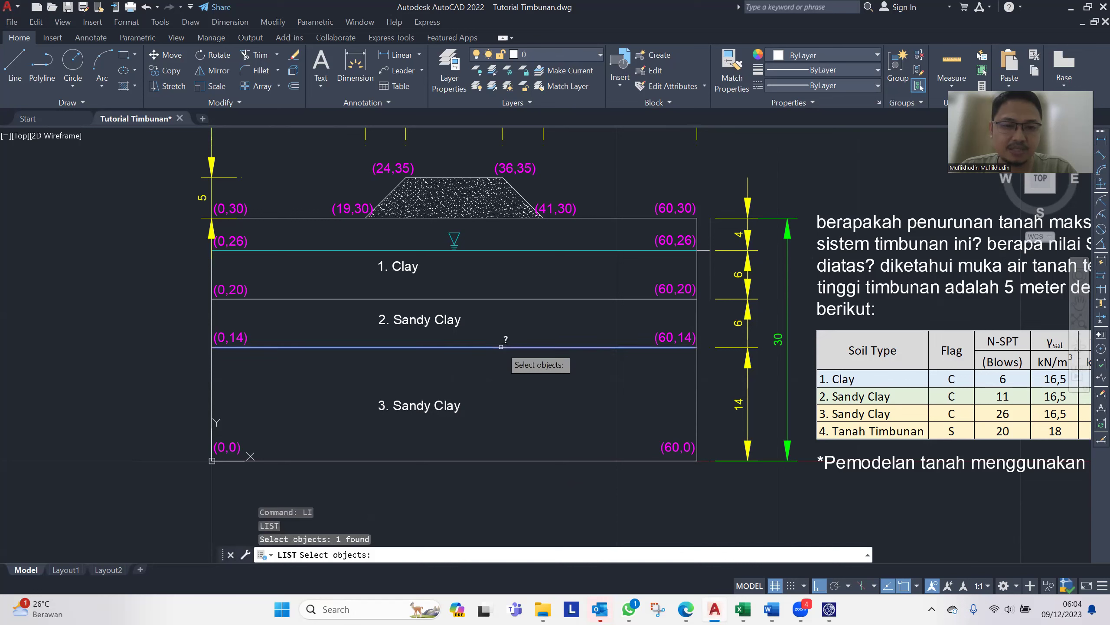
pyautogui.press('Return')
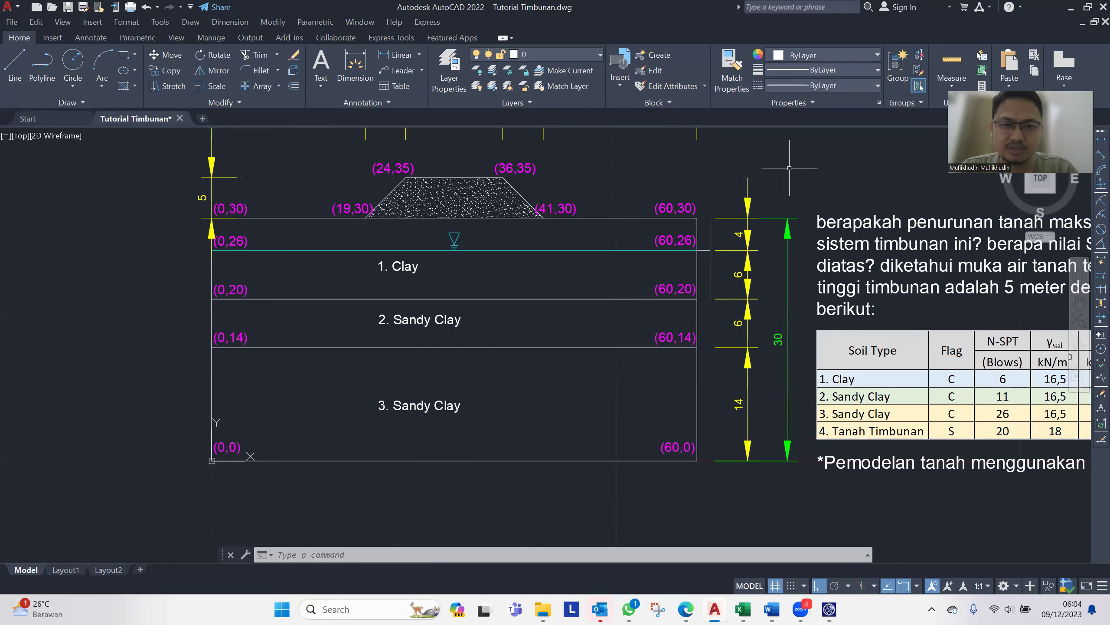
# Step: Return to Plaxis and draw the lower soil layer boundary as a geometry line from (0, 14) to (60, 14)
pyautogui.click(829, 608)
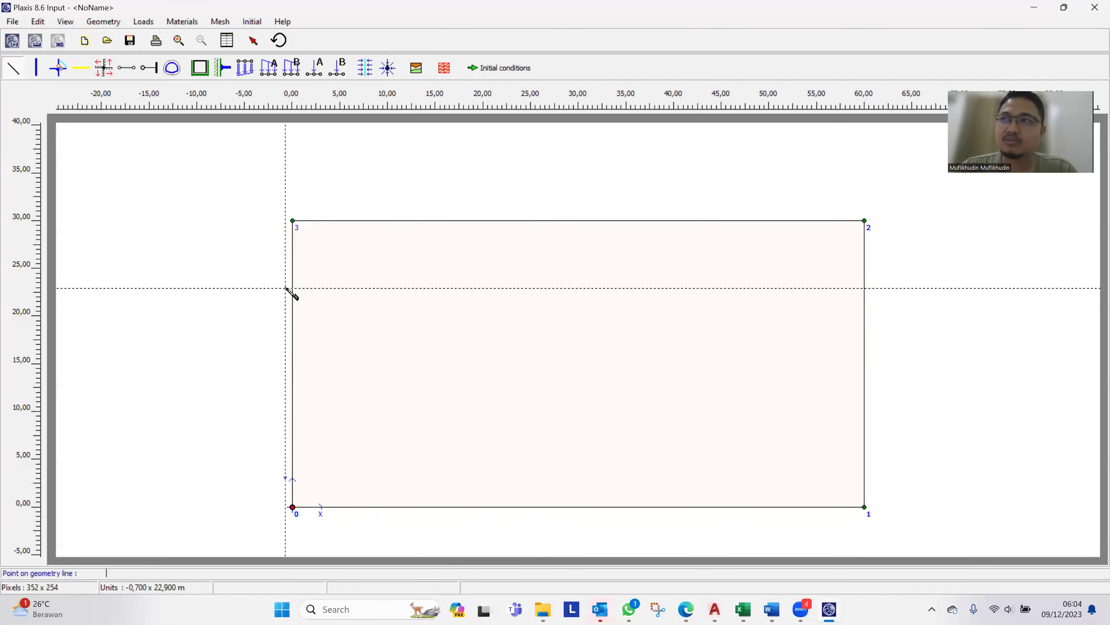
pyautogui.write('0')
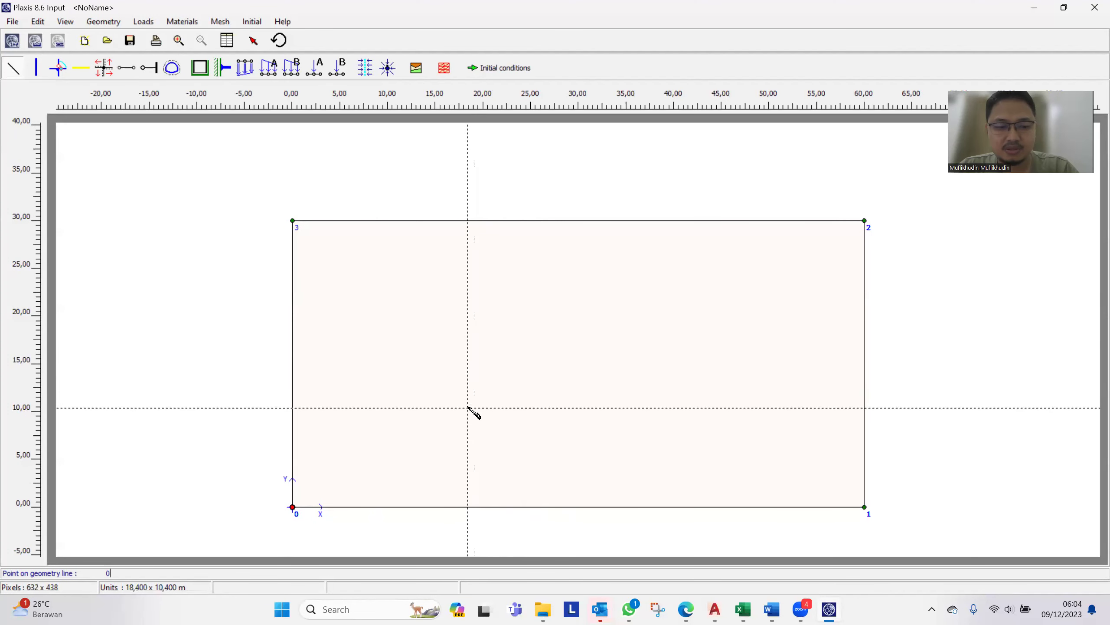
pyautogui.write(' 14')
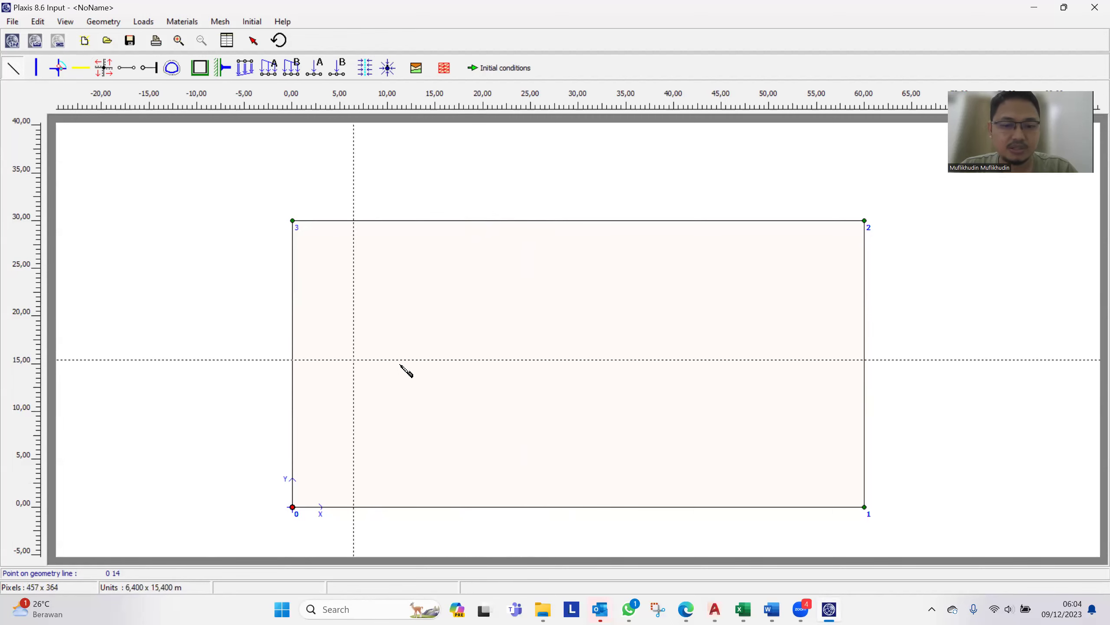
pyautogui.write('0')
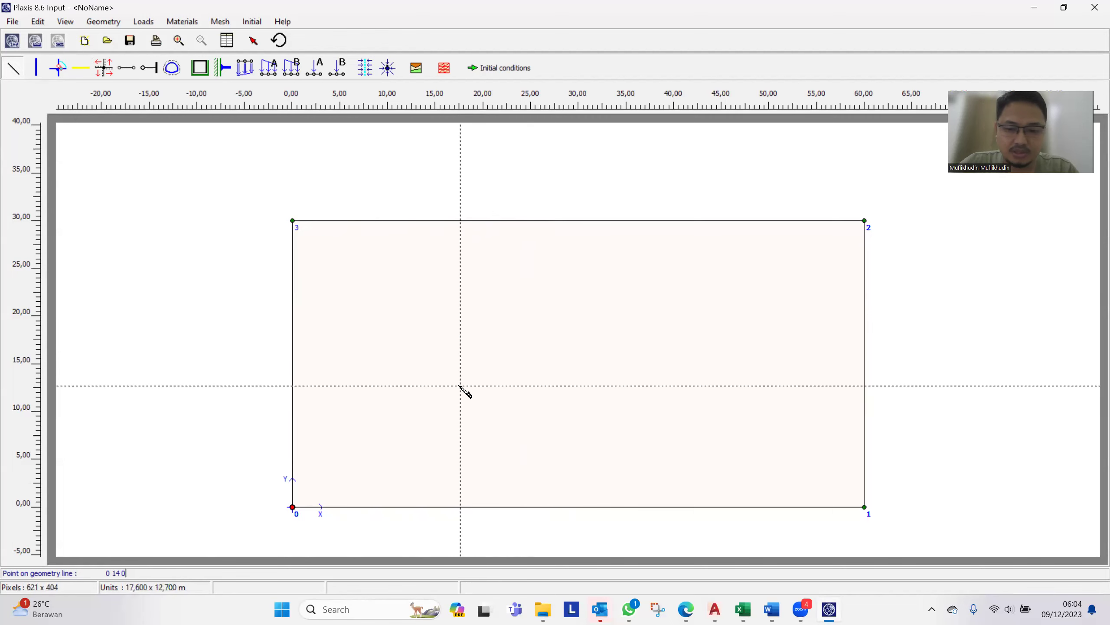
pyautogui.write('0')
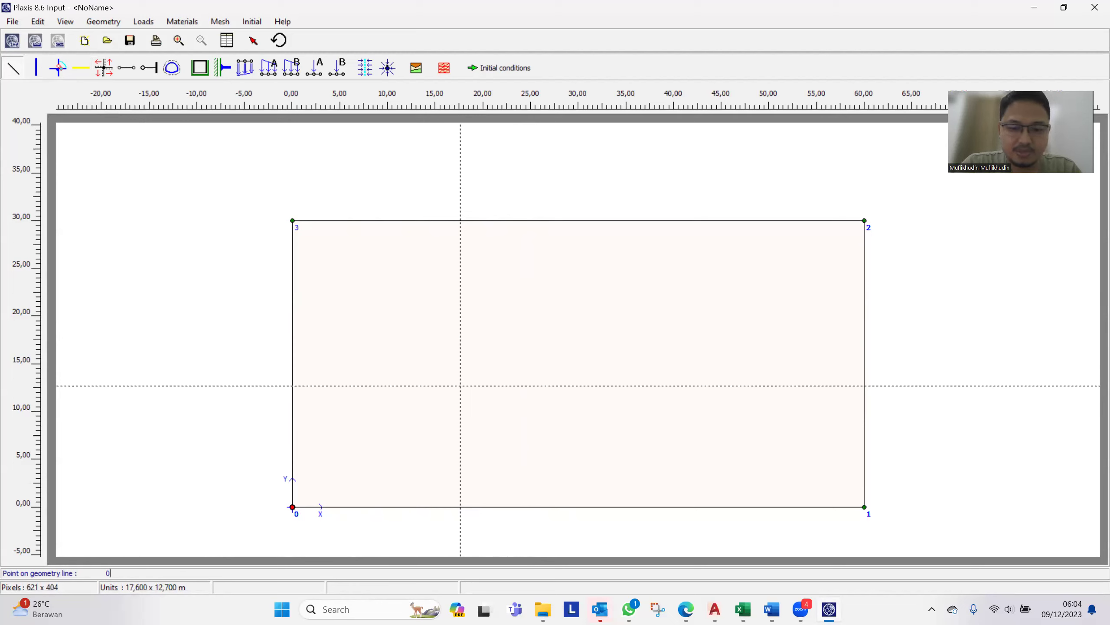
pyautogui.write(' 14')
pyautogui.press('Return')
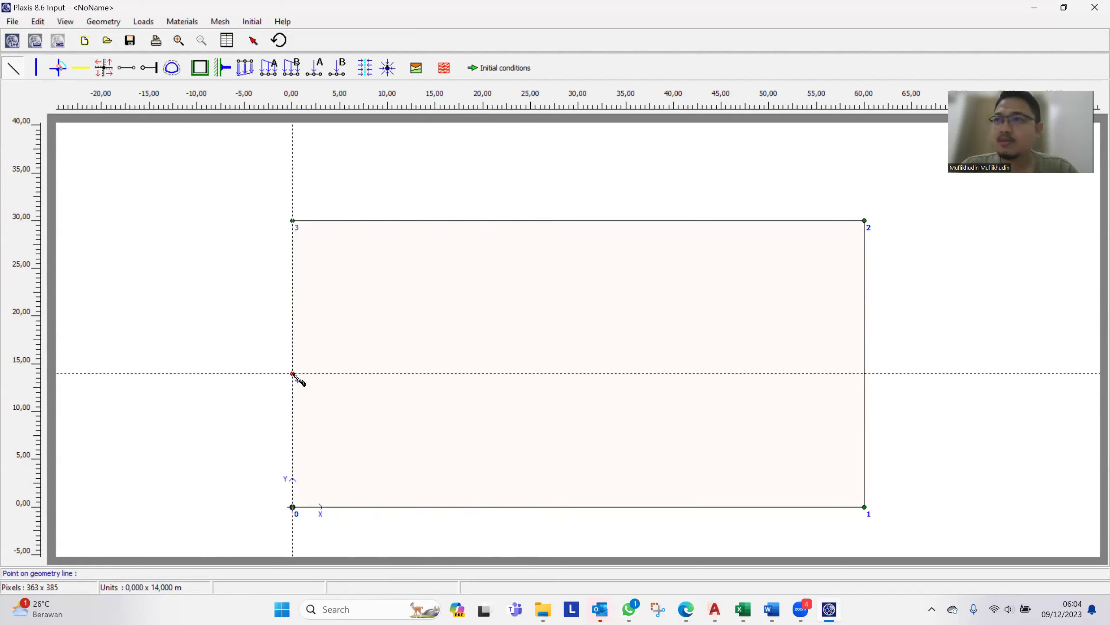
pyautogui.write('60')
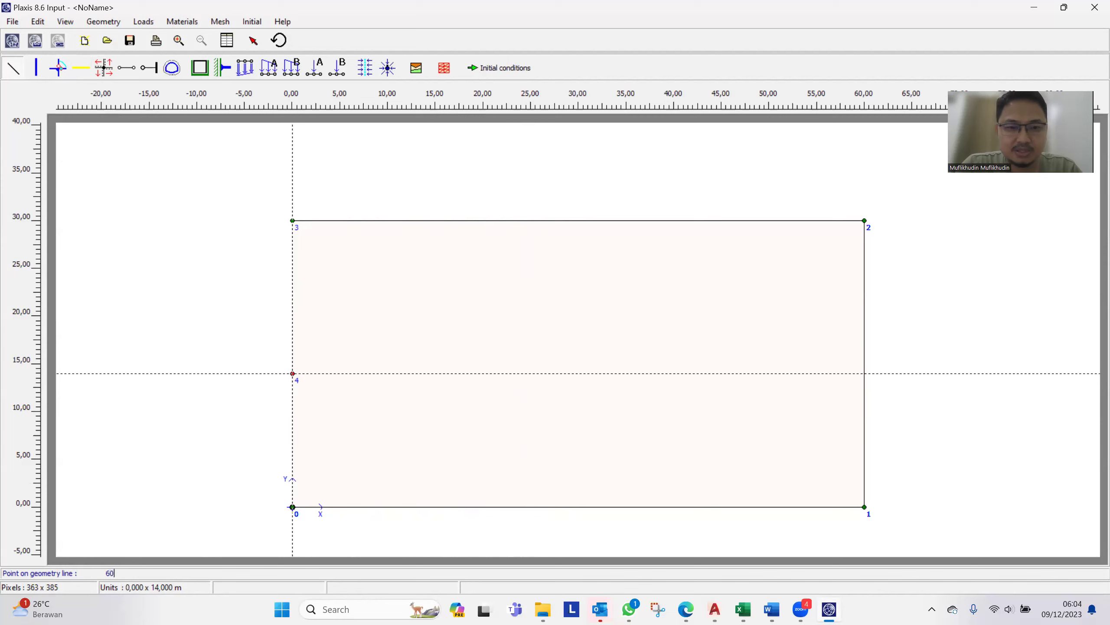
pyautogui.write(' 14')
pyautogui.press('Return')
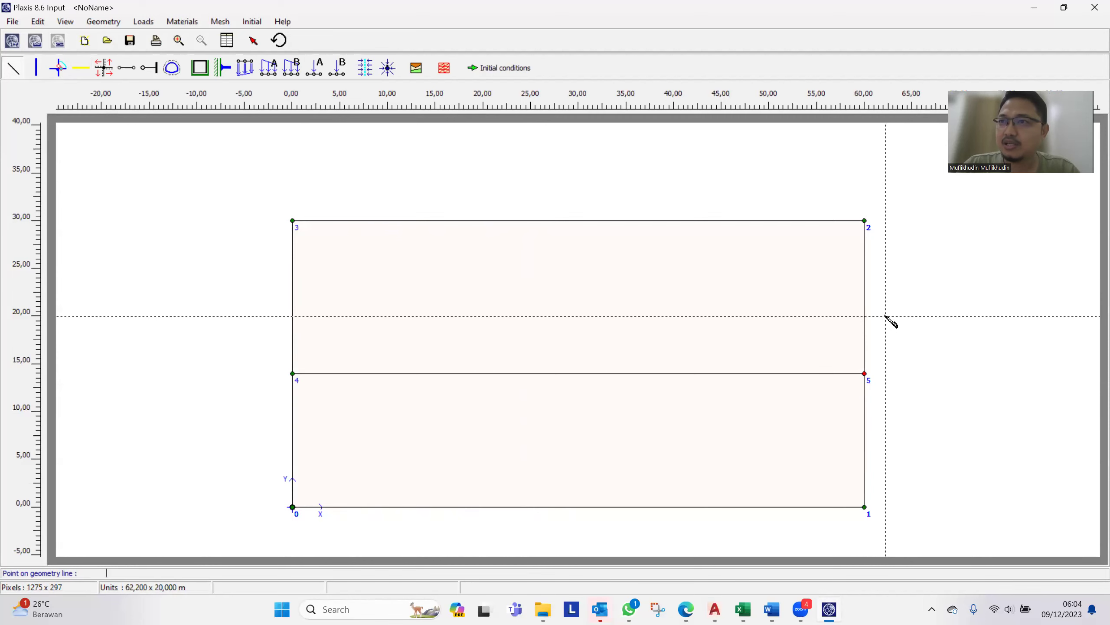
# Step: Draw the upper soil layer boundary as a geometry line from (0, 20) to (60, 20)
pyautogui.write('0 20')
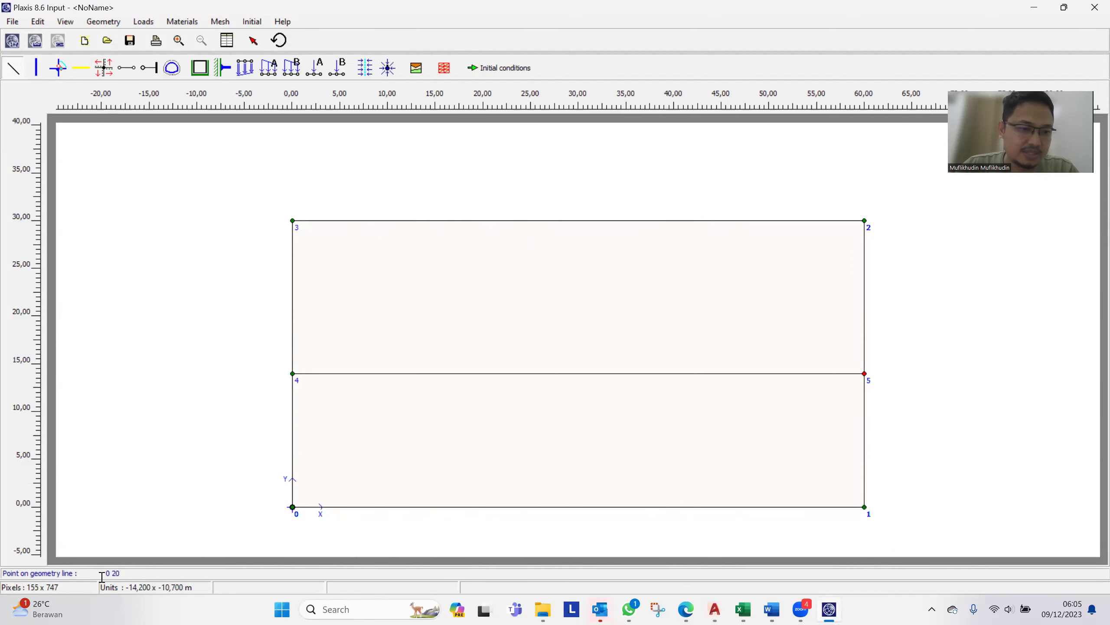
pyautogui.press('Return')
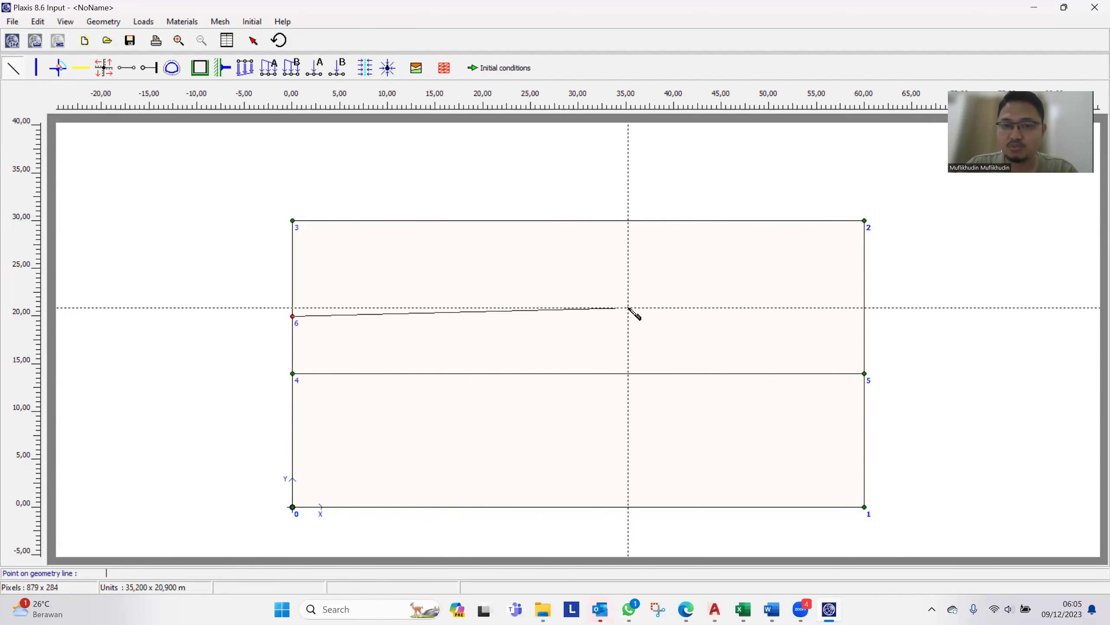
pyautogui.write('60')
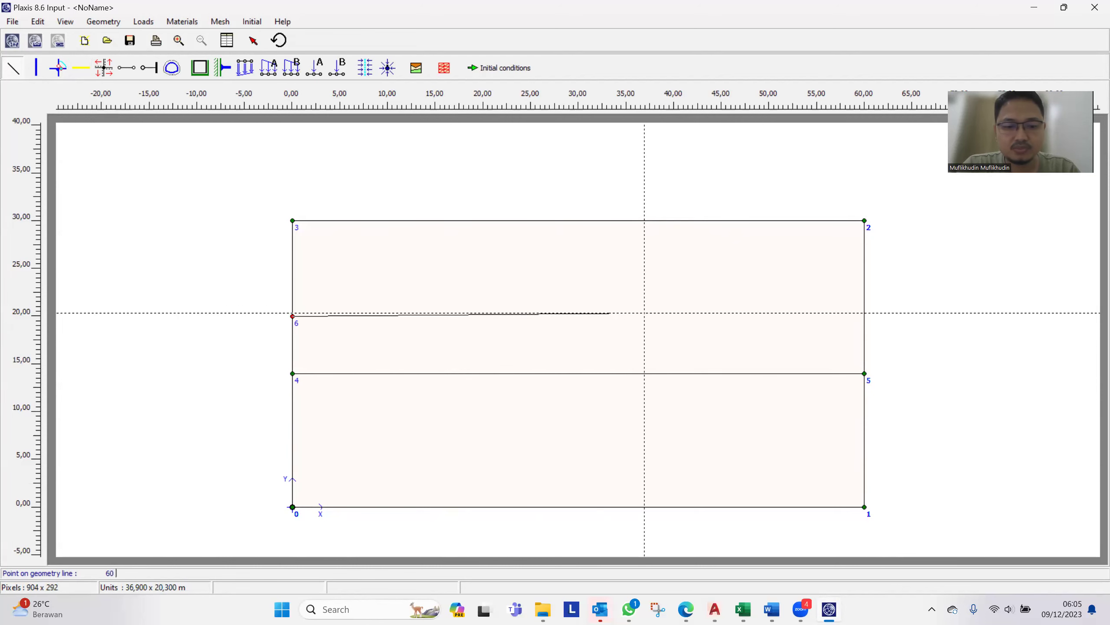
pyautogui.write(' 20')
pyautogui.press('Return')
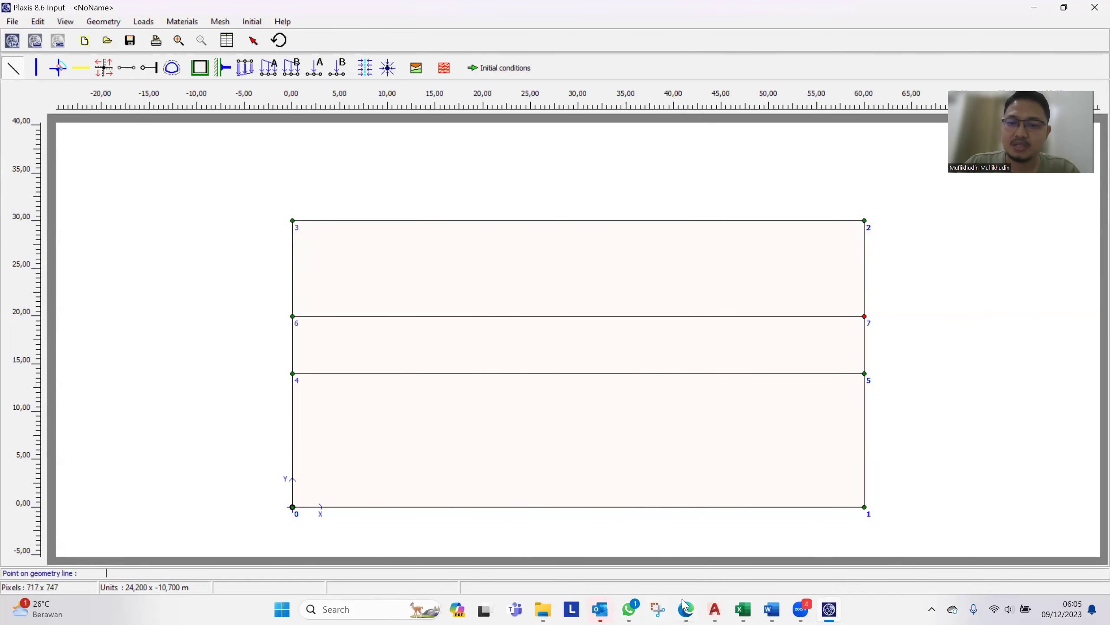
# Step: Check the embankment coordinates in the AutoCAD drawing and draw its outline in Plaxis through (19, 30), (24, 35), (36, 35) and (41, 30)
pyautogui.click(716, 609)
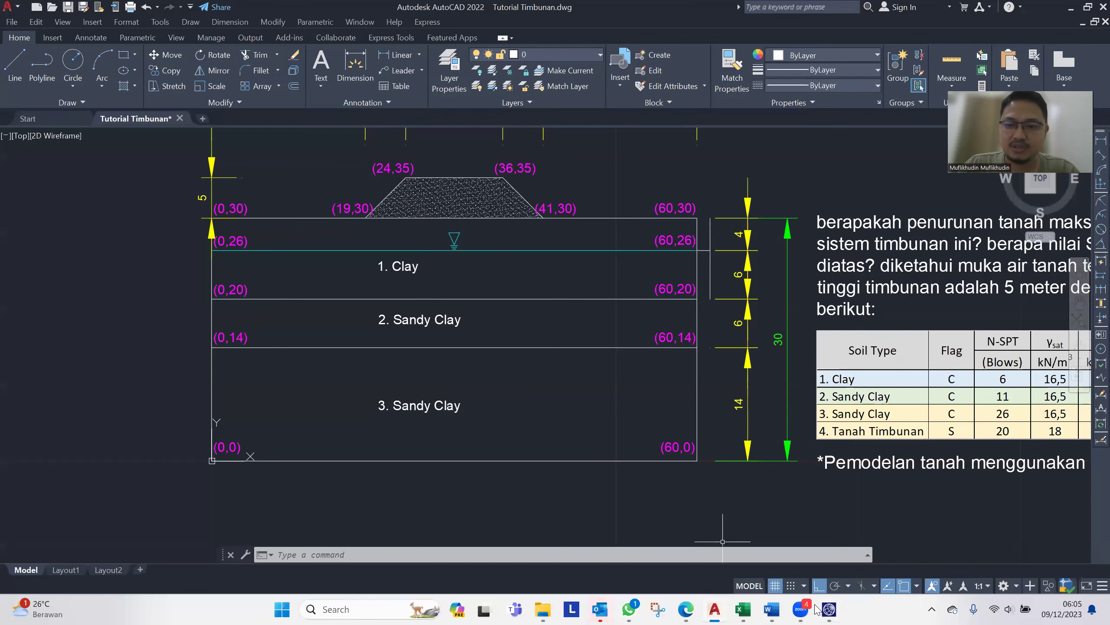
pyautogui.click(829, 609)
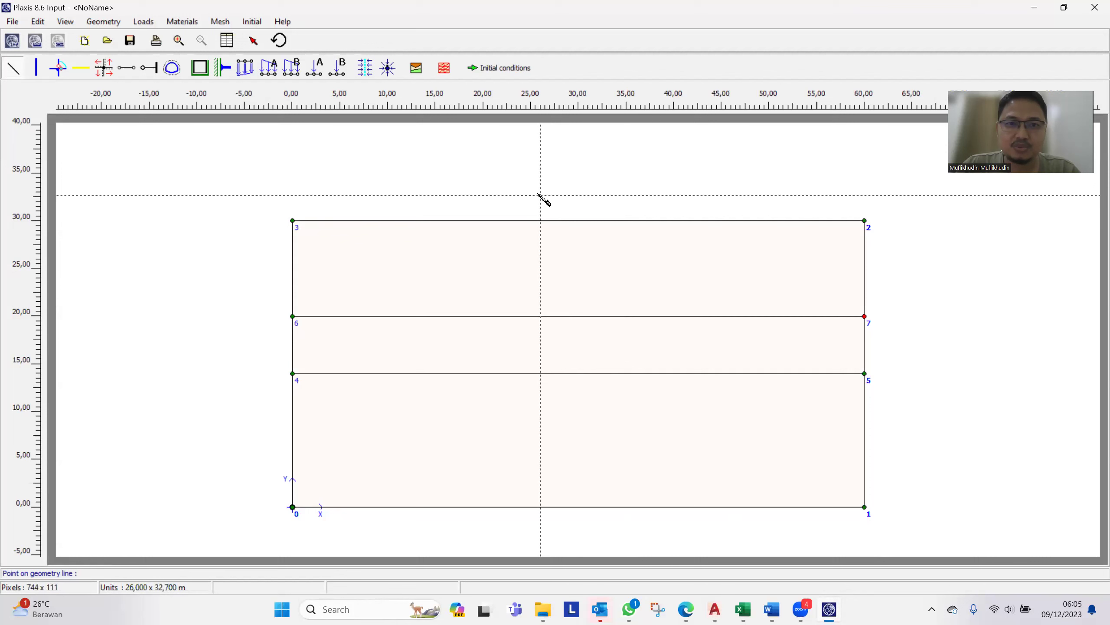
pyautogui.write('19')
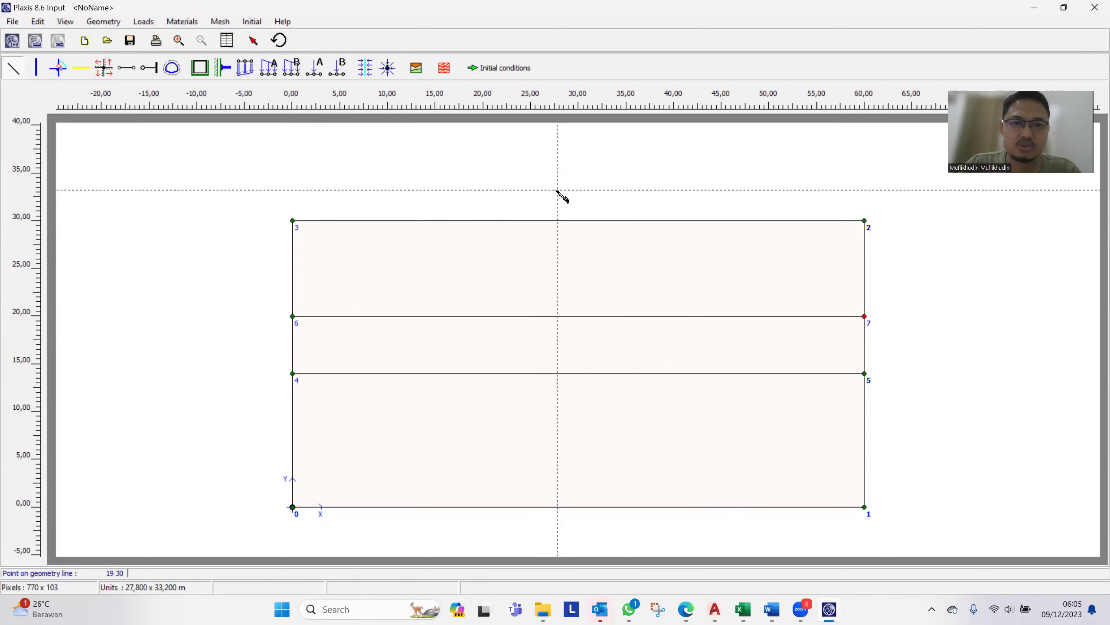
pyautogui.write('30')
pyautogui.press('Return')
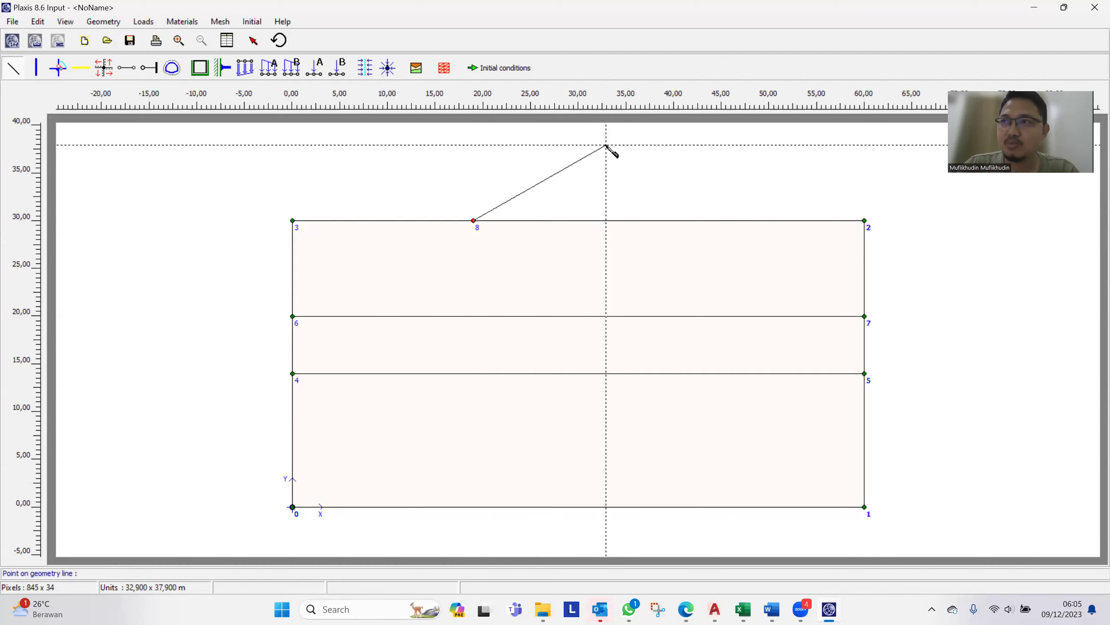
pyautogui.write('24 35')
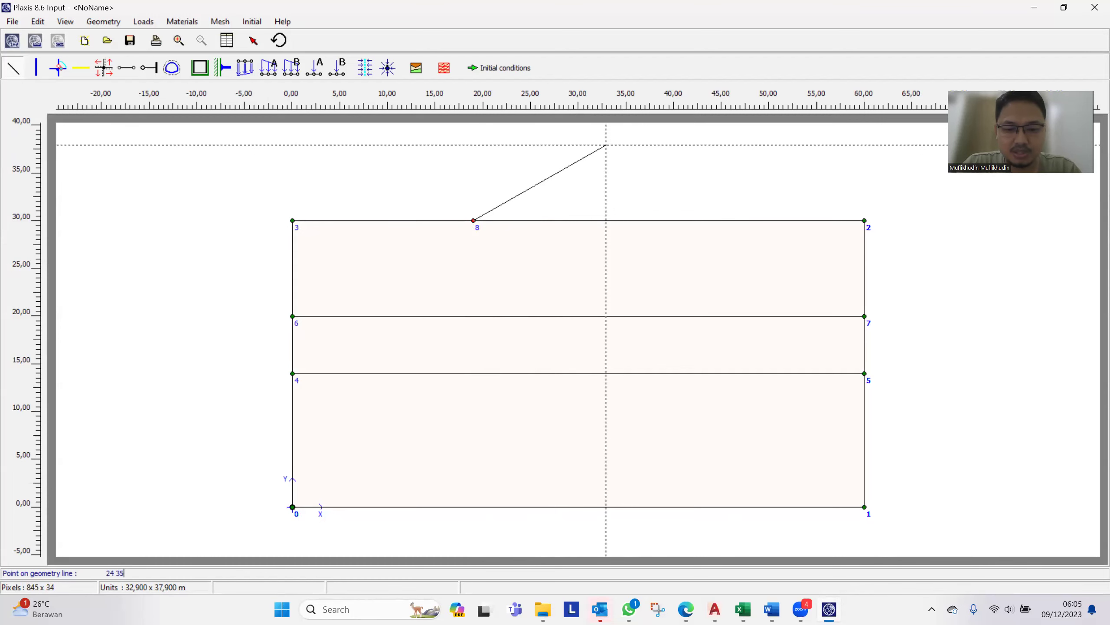
pyautogui.press('Return')
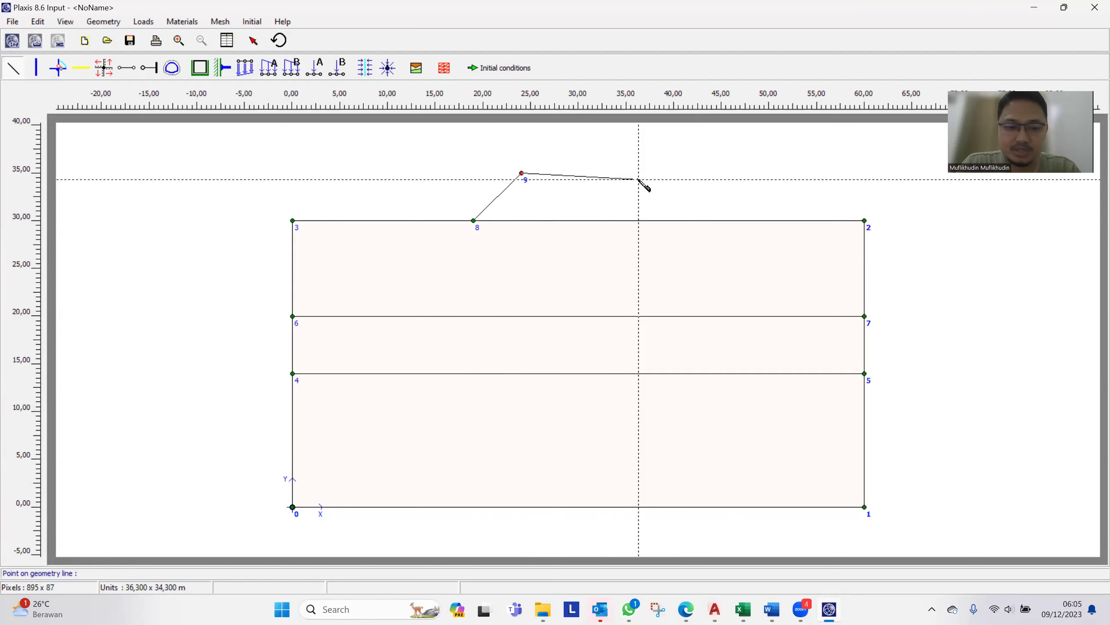
pyautogui.write('36 35')
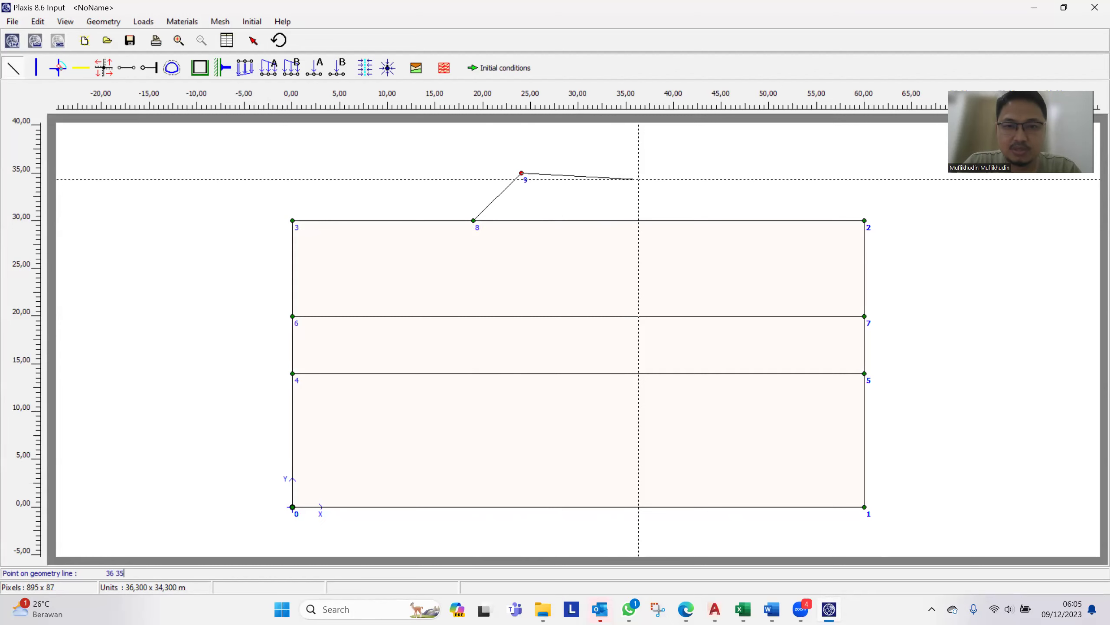
pyautogui.press('Return')
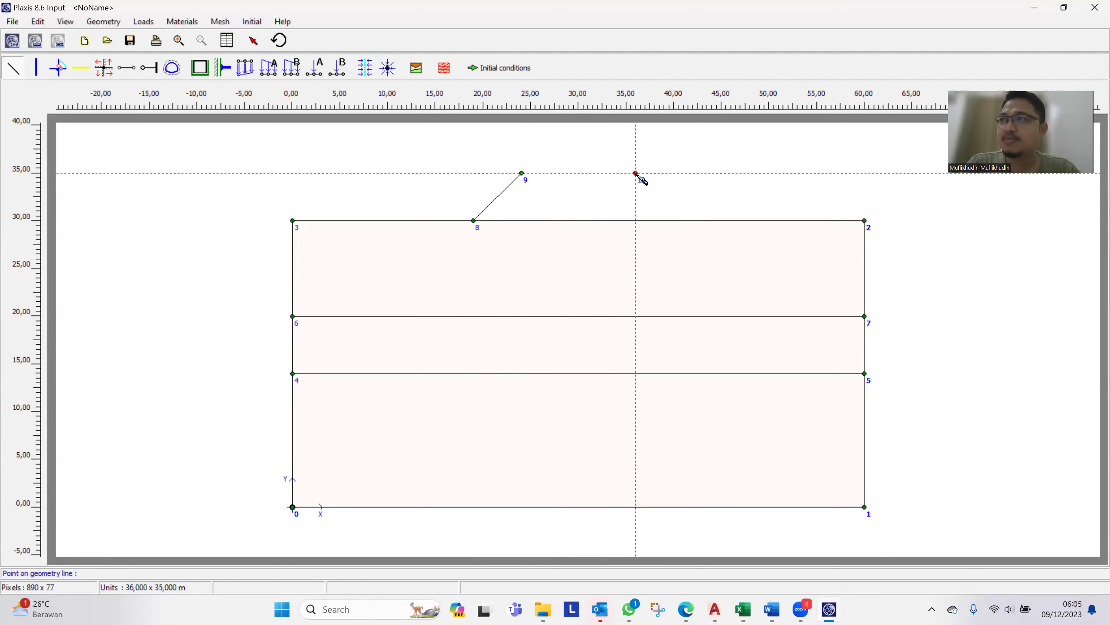
pyautogui.write('41')
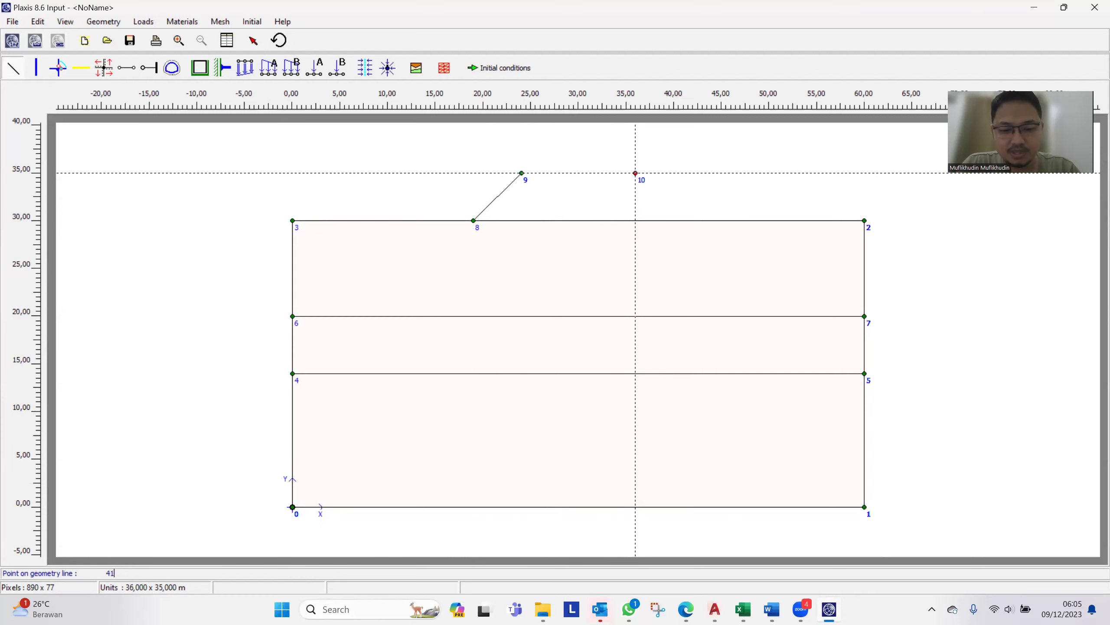
pyautogui.write(' 30')
pyautogui.press('Return')
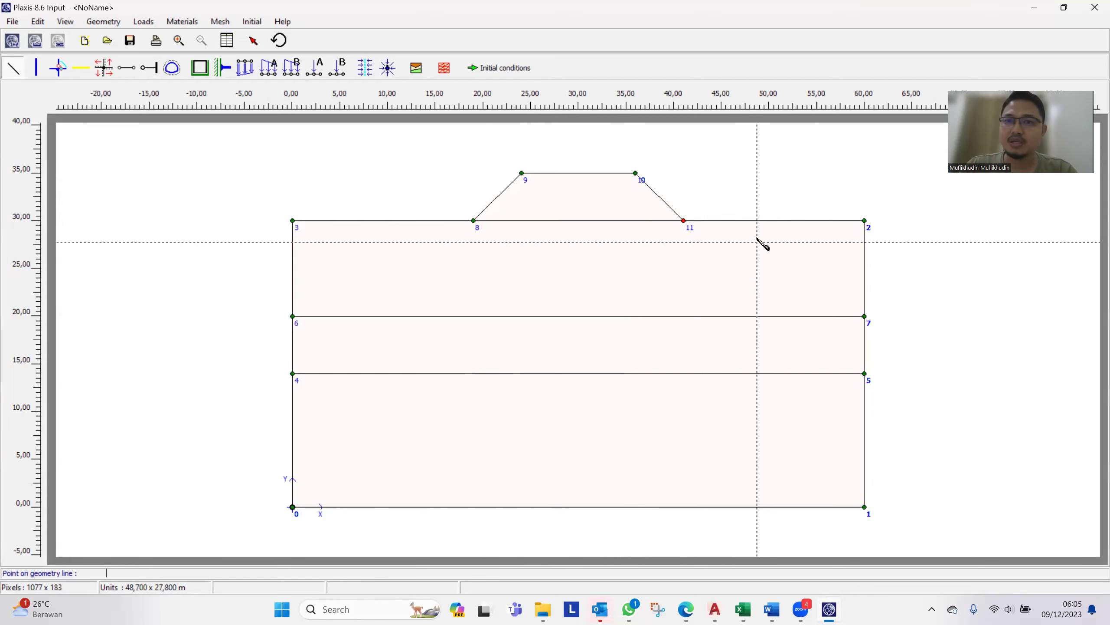
# Step: End the geometry line and apply standard fixities to the model boundaries
pyautogui.click(254, 43)
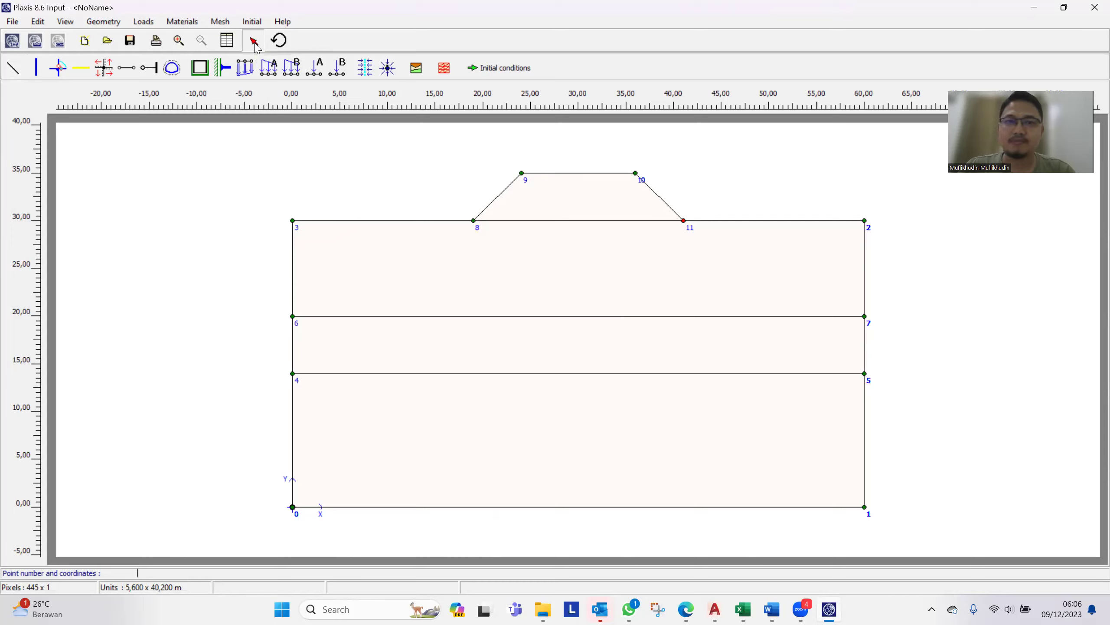
pyautogui.click(200, 68)
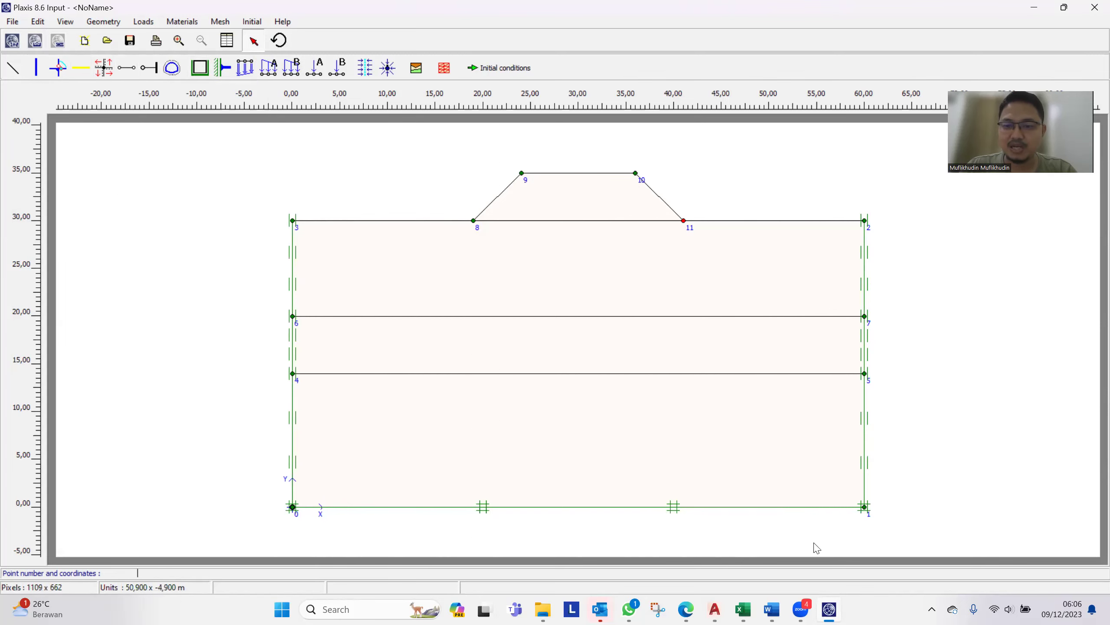
# Step: Switch to the AutoCAD drawing and examine the soil parameter table beside the embankment section
pyautogui.moveTo(742, 609)
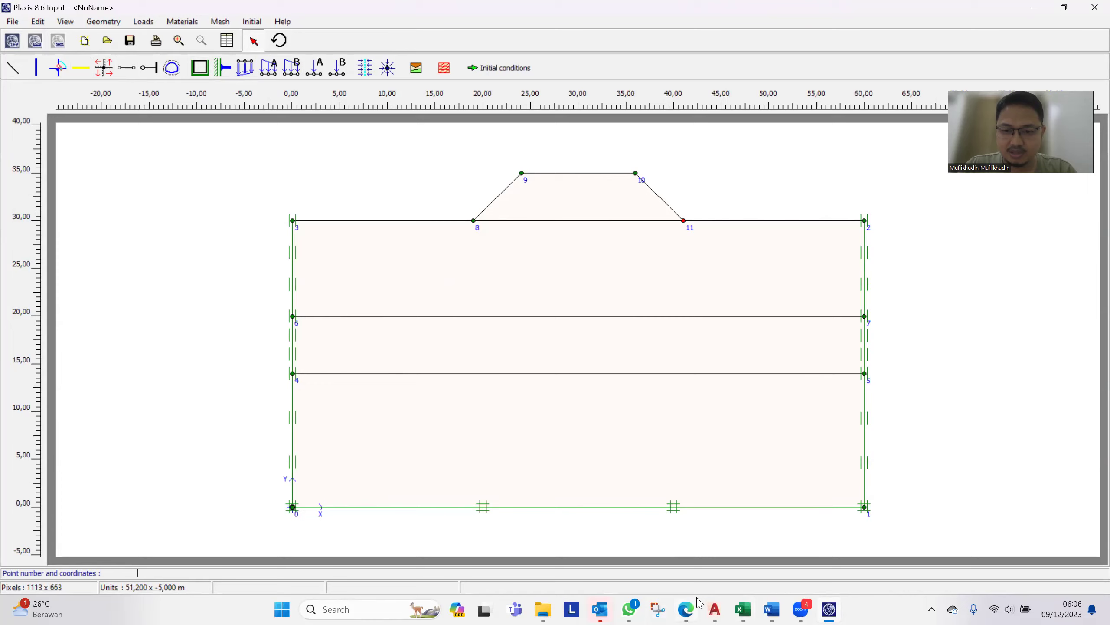
pyautogui.click(714, 608)
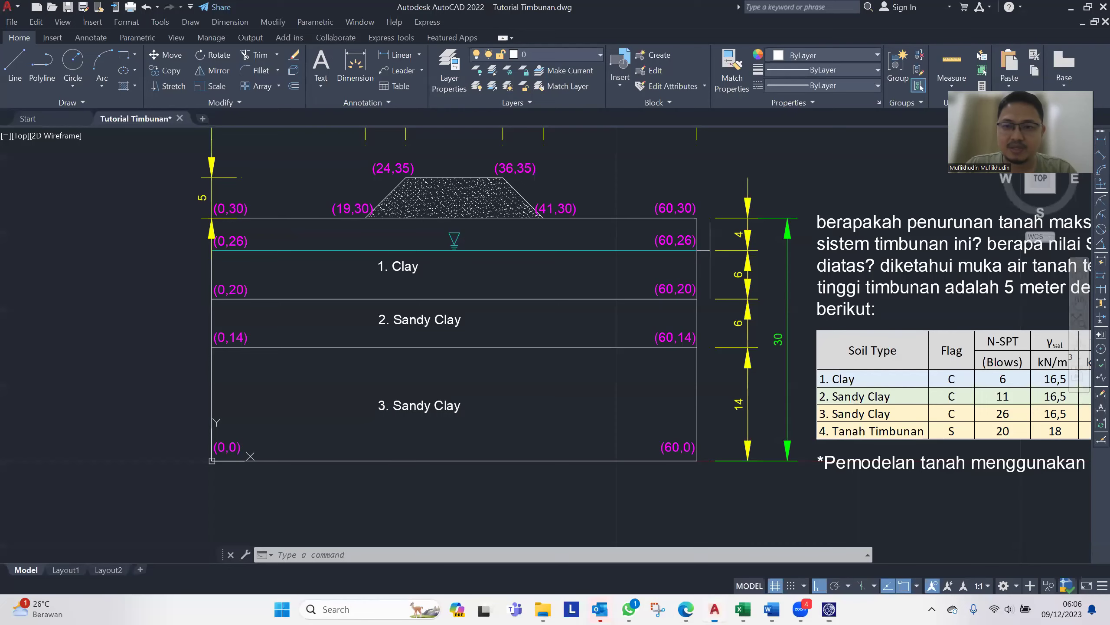
pyautogui.moveTo(880, 442); pyautogui.dragTo(386, 414)
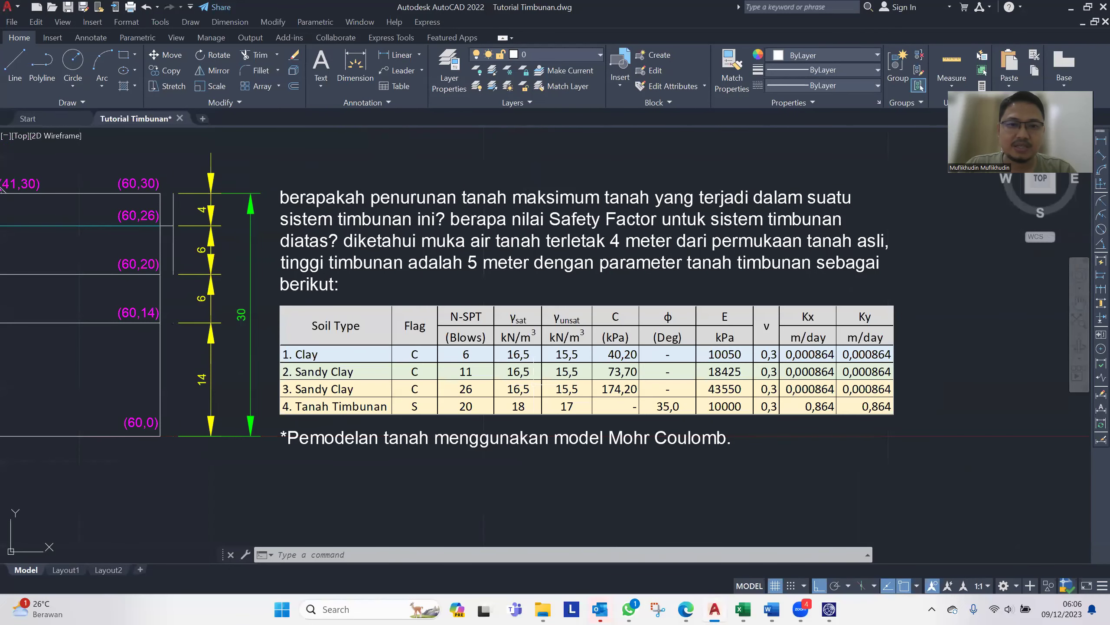
# Step: Examine the problem statement and the soil parameter values for all four soil types in the AutoCAD drawing
pyautogui.scroll(2, 590, 369)
pyautogui.moveTo(590, 369); pyautogui.dragTo(493, 372)
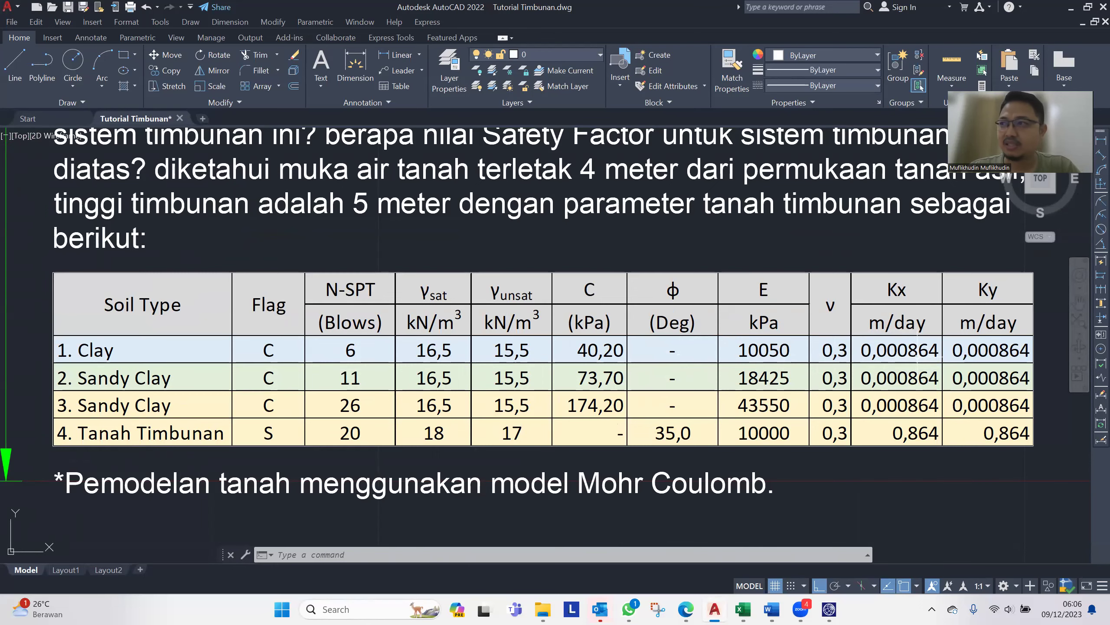
pyautogui.scroll(-2, 937, 365)
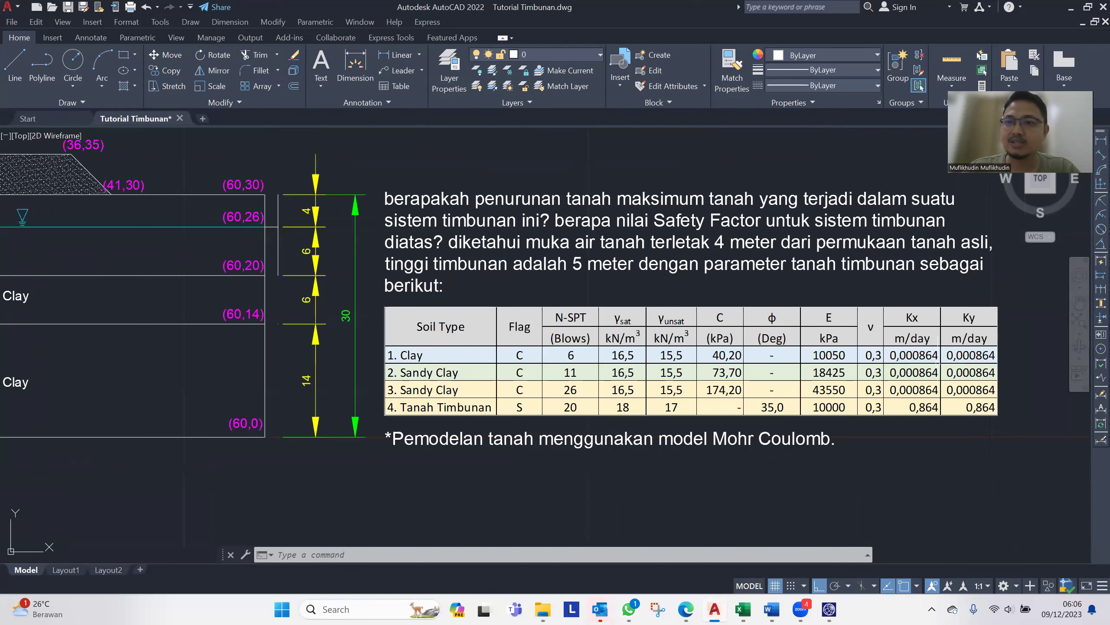
pyautogui.scroll(-4, 937, 364)
pyautogui.scroll(4, 902, 337)
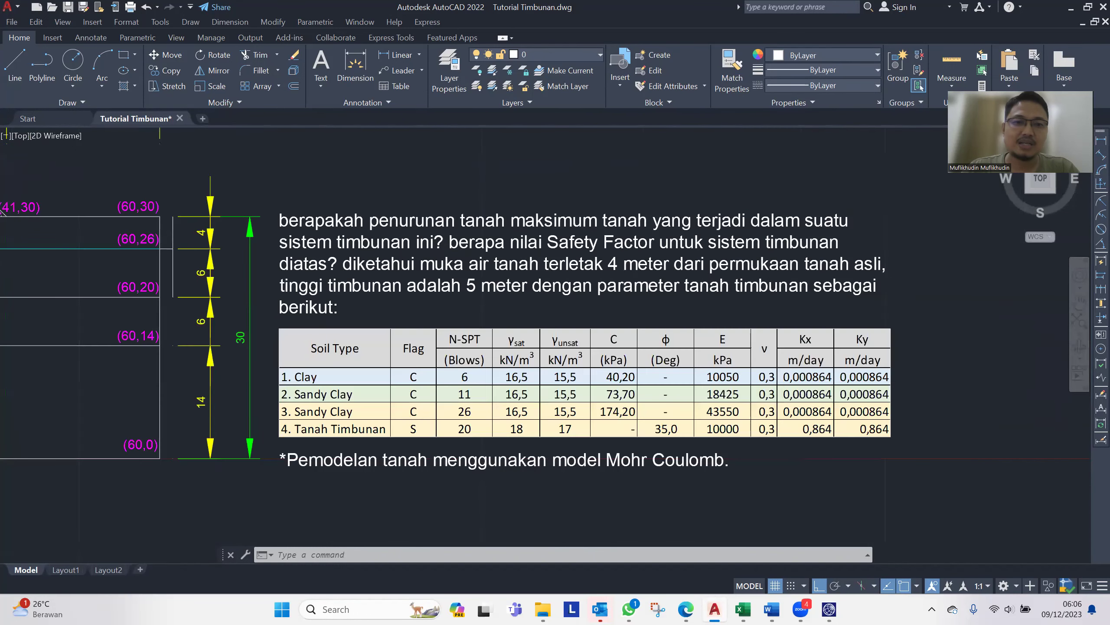
pyautogui.scroll(3, 664, 448)
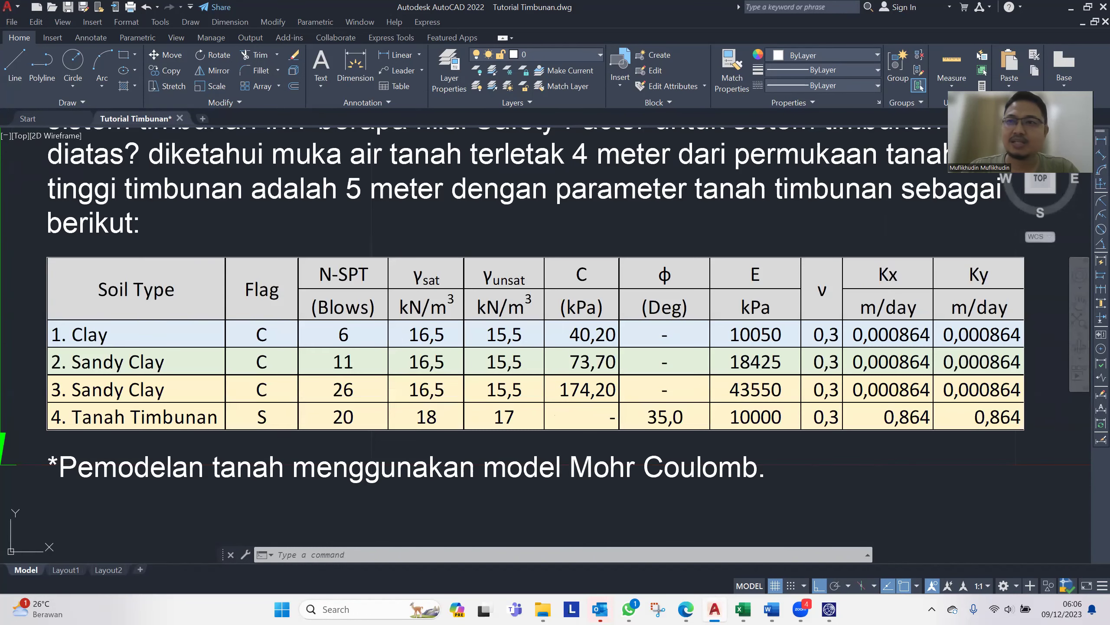
# Step: Return to Plaxis and create a Mohr-Coulomb soil material set named "1. Clay" with material type UnDrained
pyautogui.click(1070, 7)
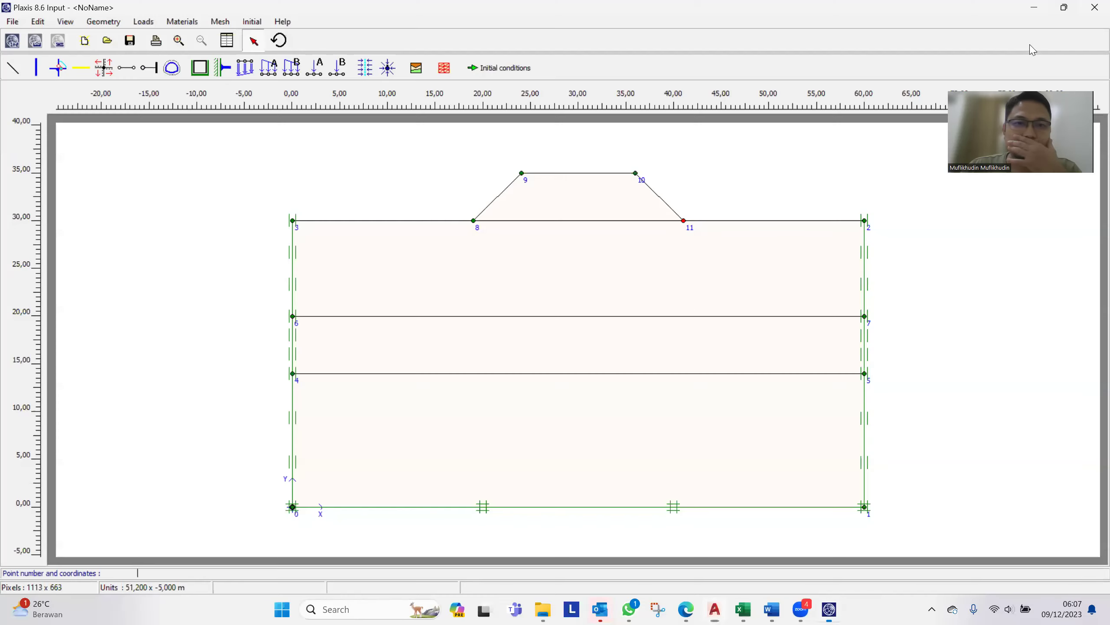
pyautogui.click(417, 70)
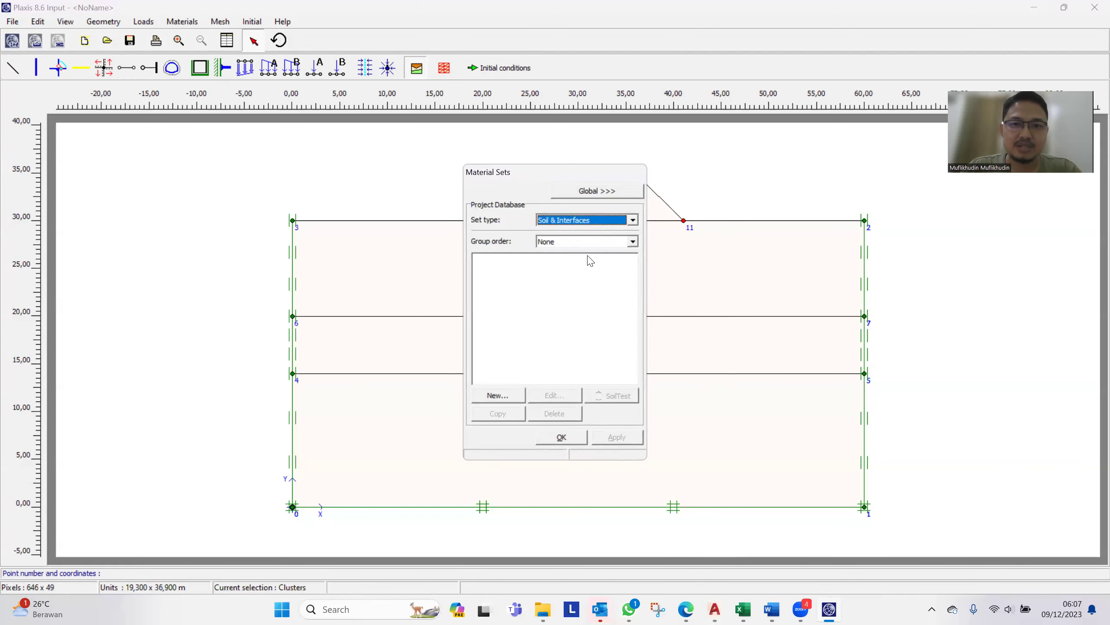
pyautogui.click(498, 395)
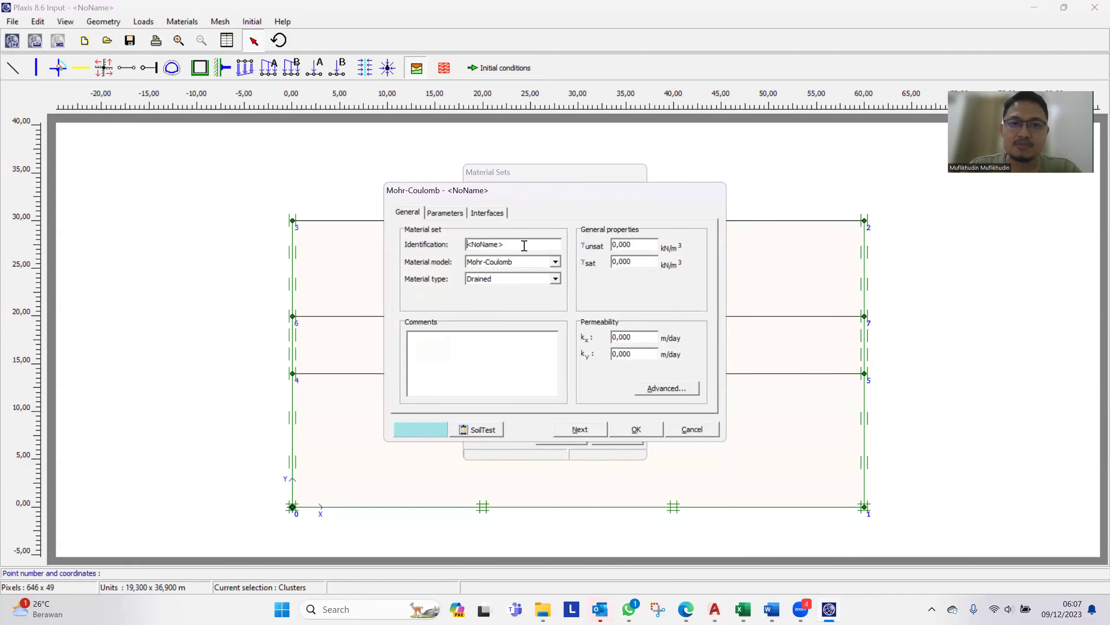
pyautogui.moveTo(524, 246); pyautogui.dragTo(437, 239)
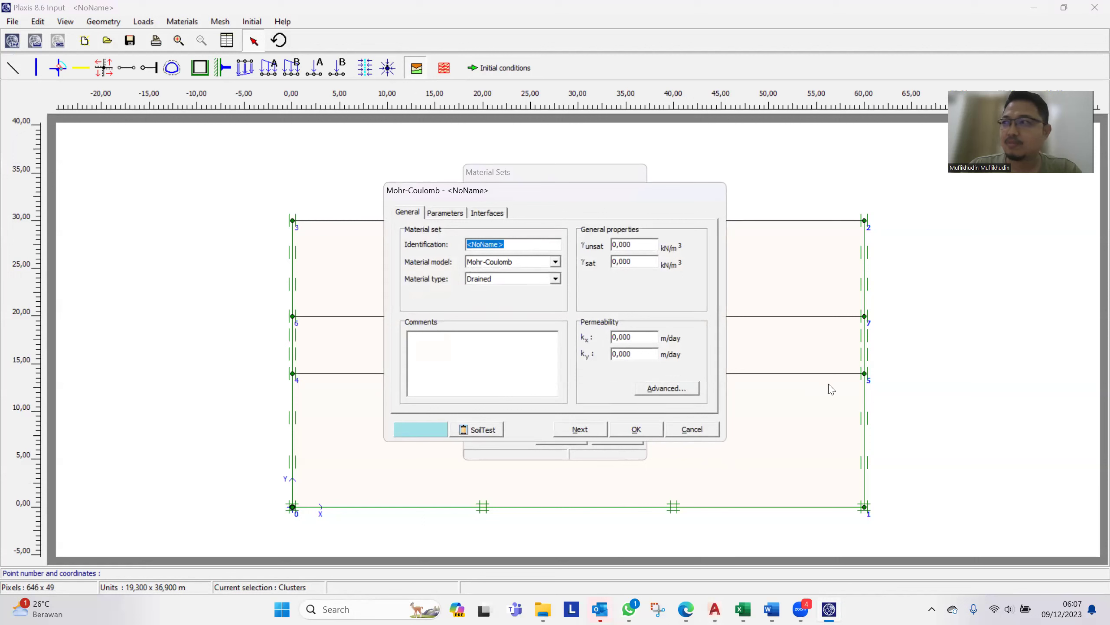
pyautogui.write('1. Clay')
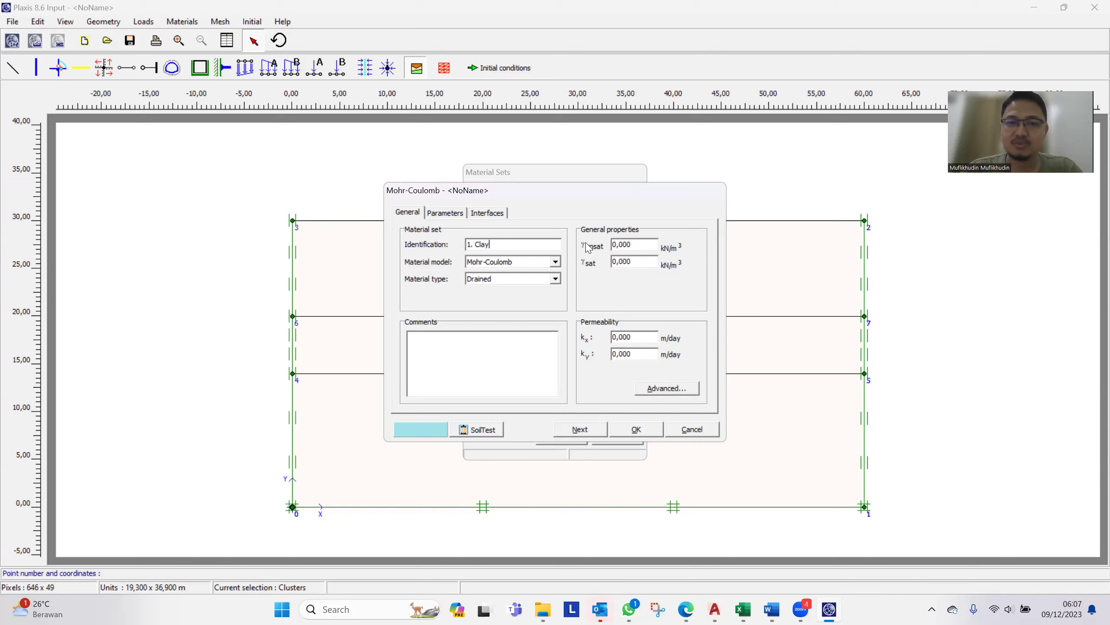
pyautogui.click(546, 280)
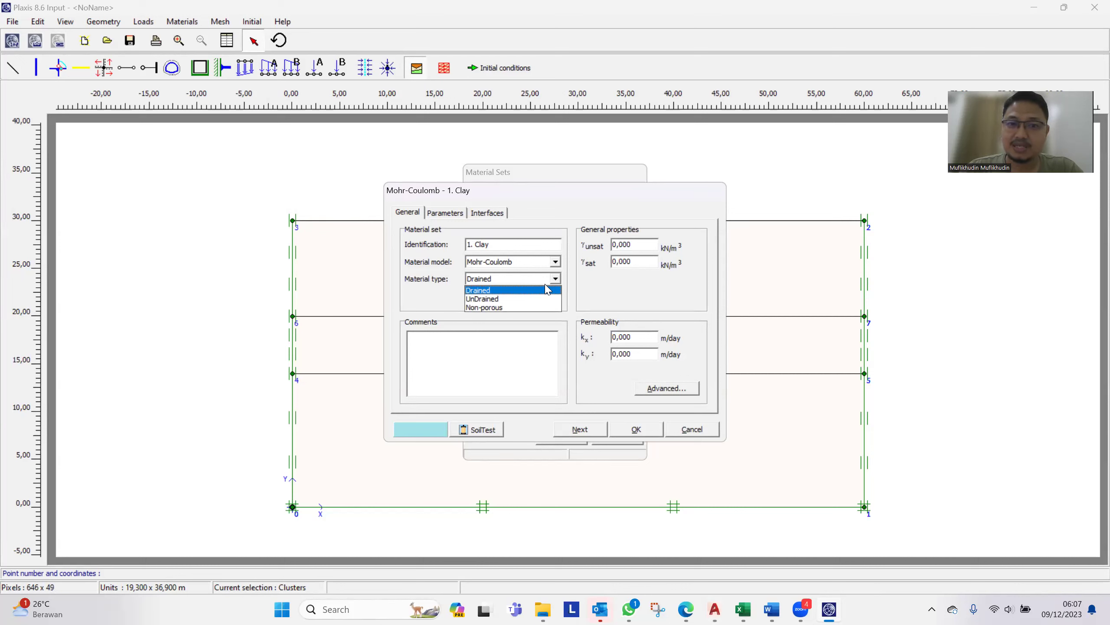
pyautogui.click(516, 299)
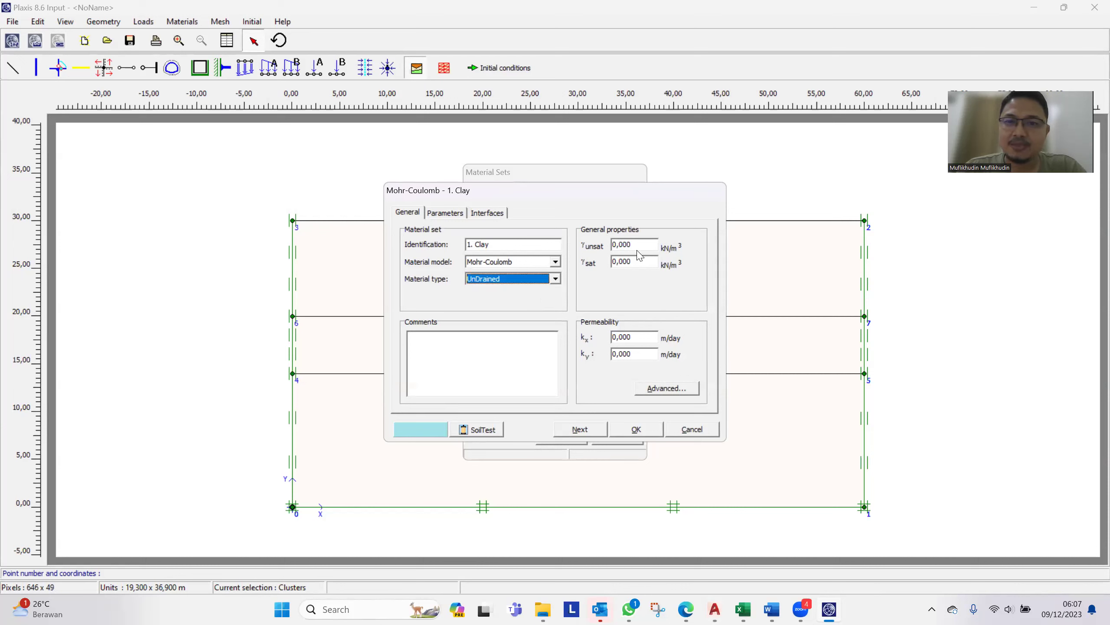
# Step: Set the clay's unsaturated unit weight to 15,5 kN/m³ and its saturated unit weight to 16,5 kN/m³
pyautogui.press('Tab')
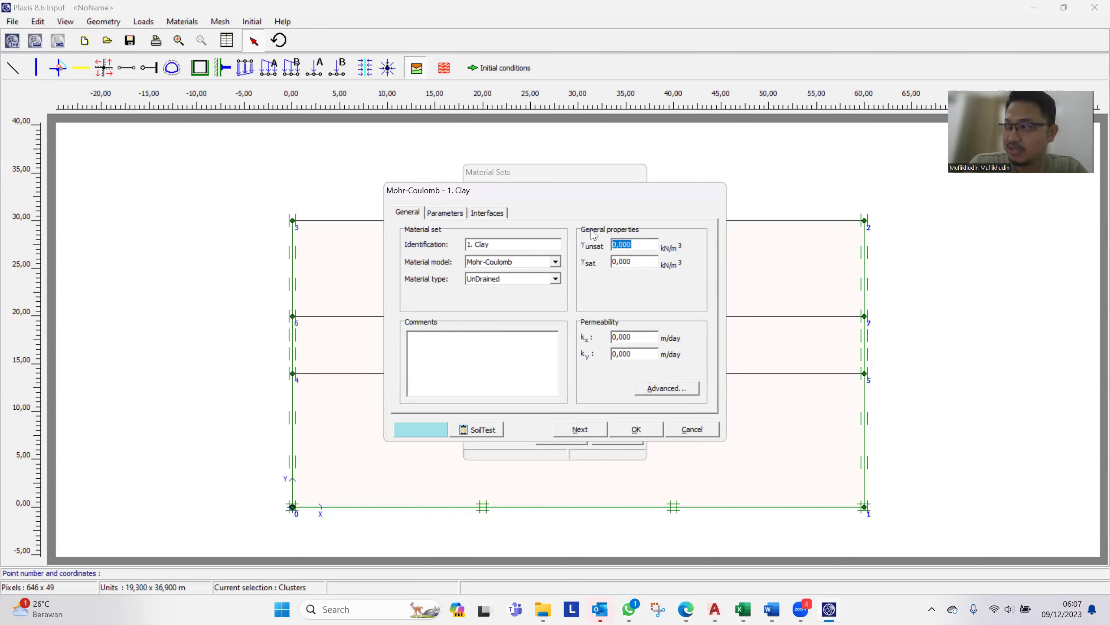
pyautogui.write('16')
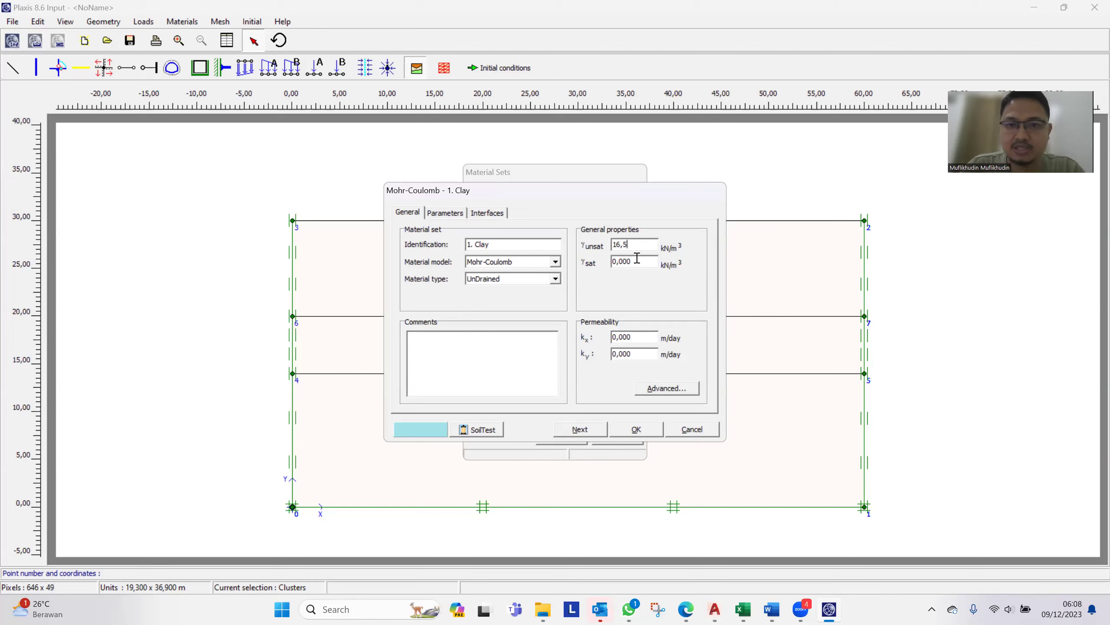
pyautogui.moveTo(637, 258); pyautogui.dragTo(596, 252)
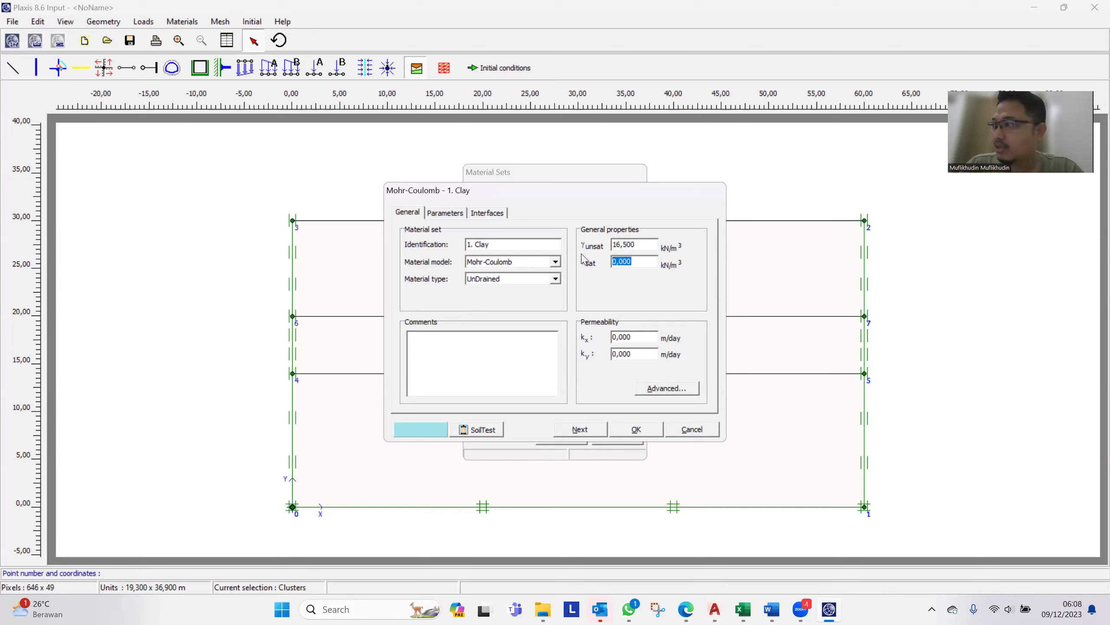
pyautogui.moveTo(651, 261); pyautogui.dragTo(605, 258)
pyautogui.write('16,5')
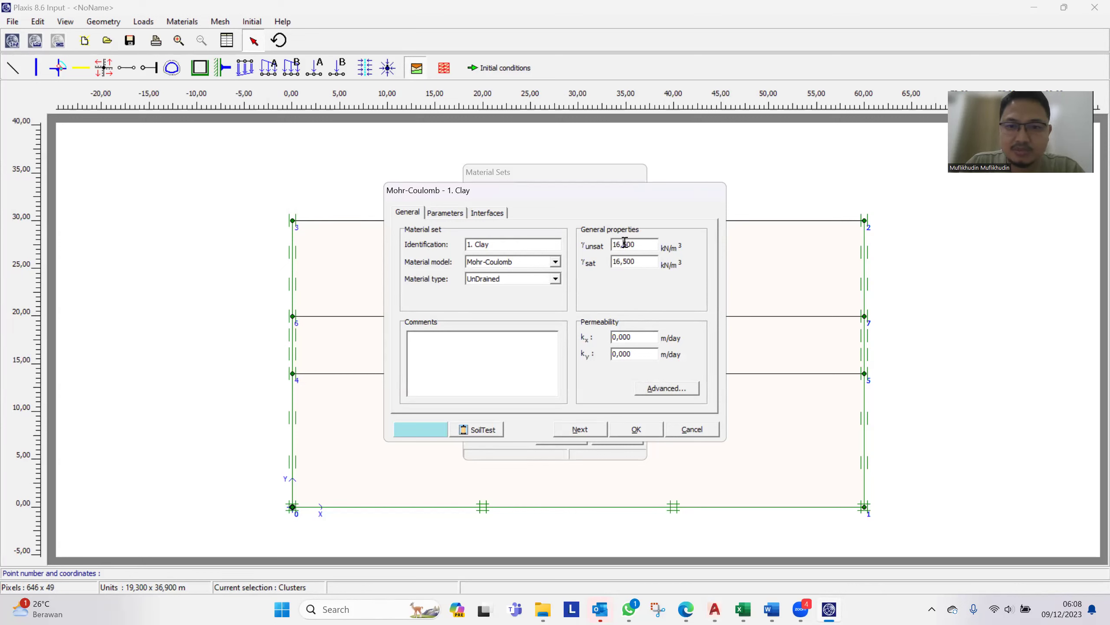
pyautogui.write('5')
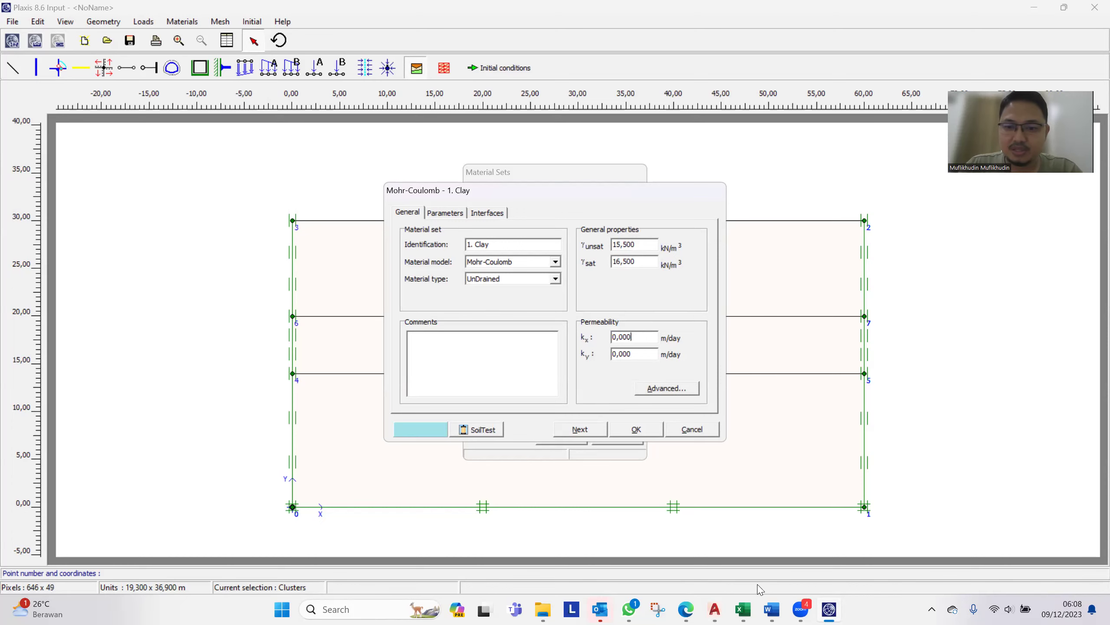
# Step: Copy the clay's permeability of 0,000864 m/day from the Excel soil table into both kx and ky in Plaxis
pyautogui.click(746, 609)
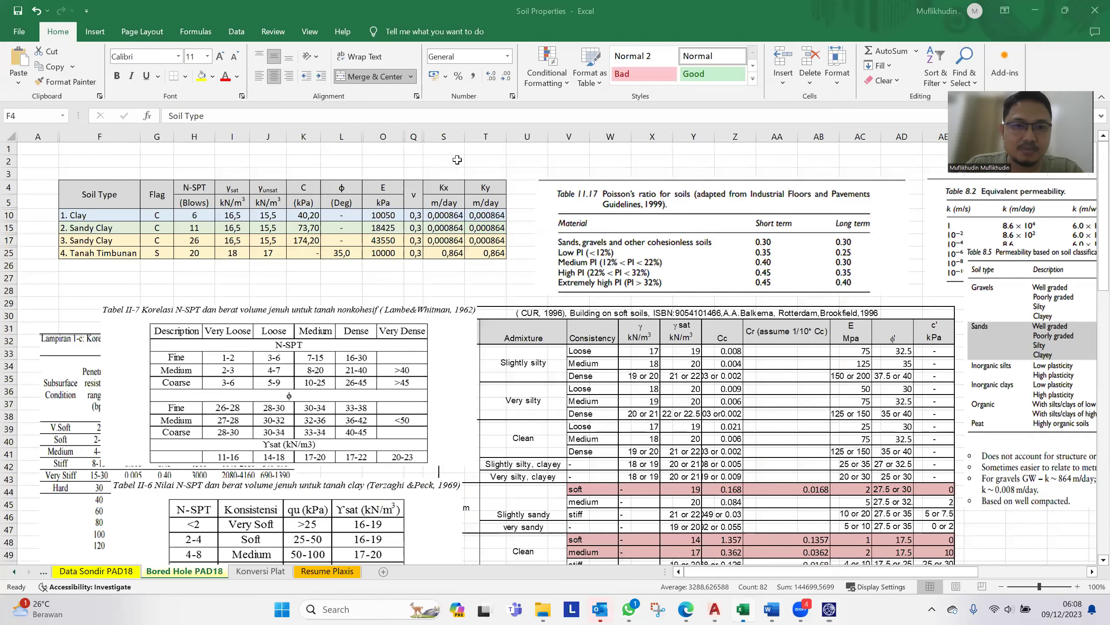
pyautogui.click(490, 224)
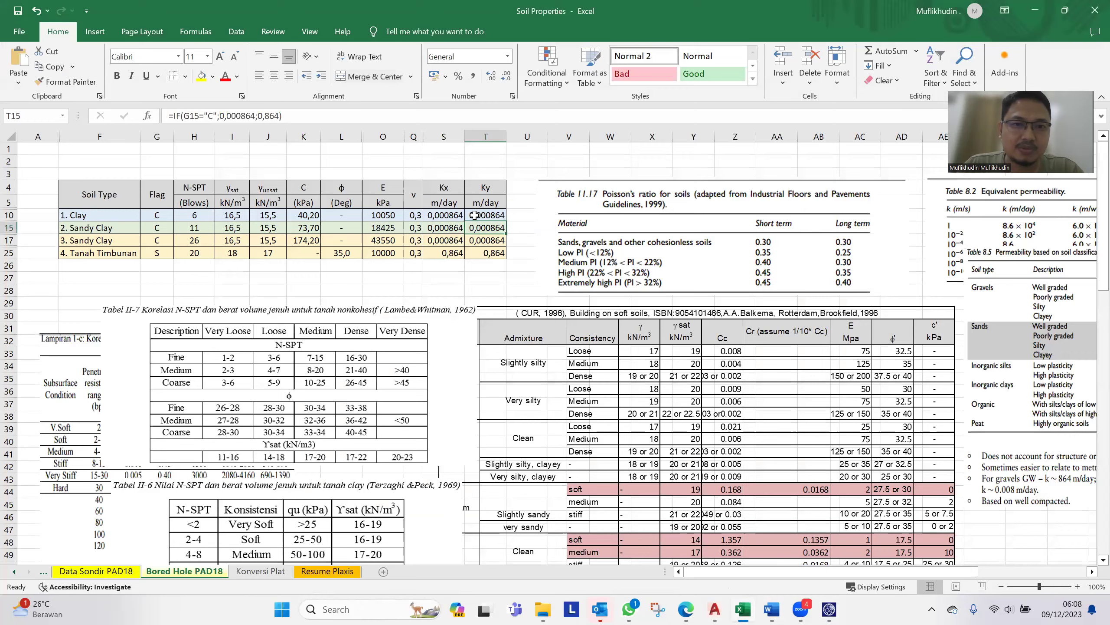
pyautogui.click(456, 214)
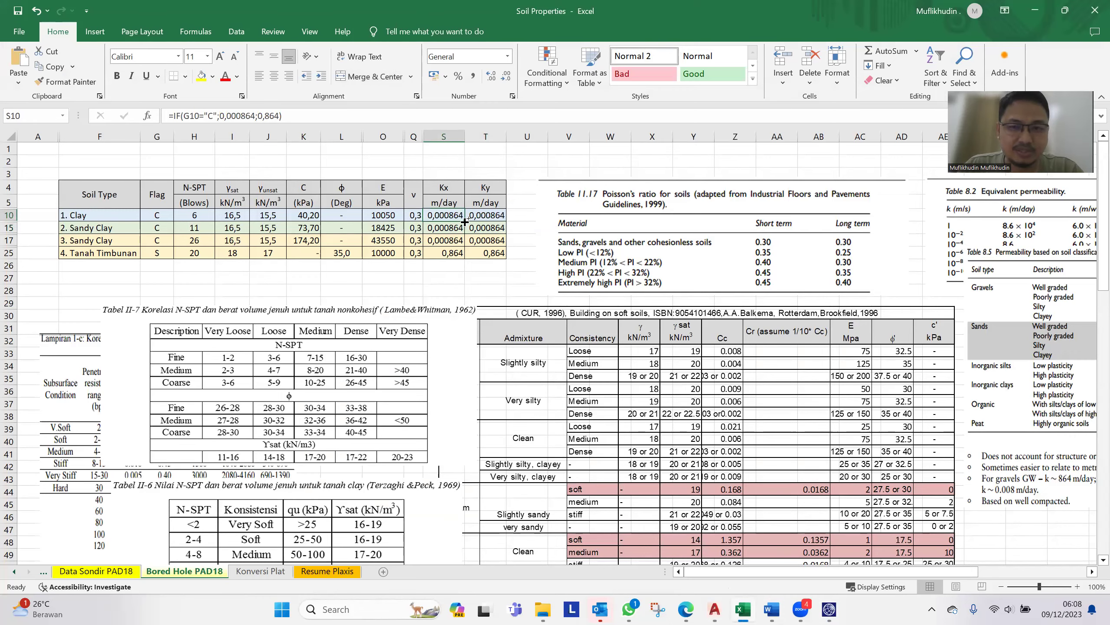
pyautogui.hotkey('ctrl', 'c')
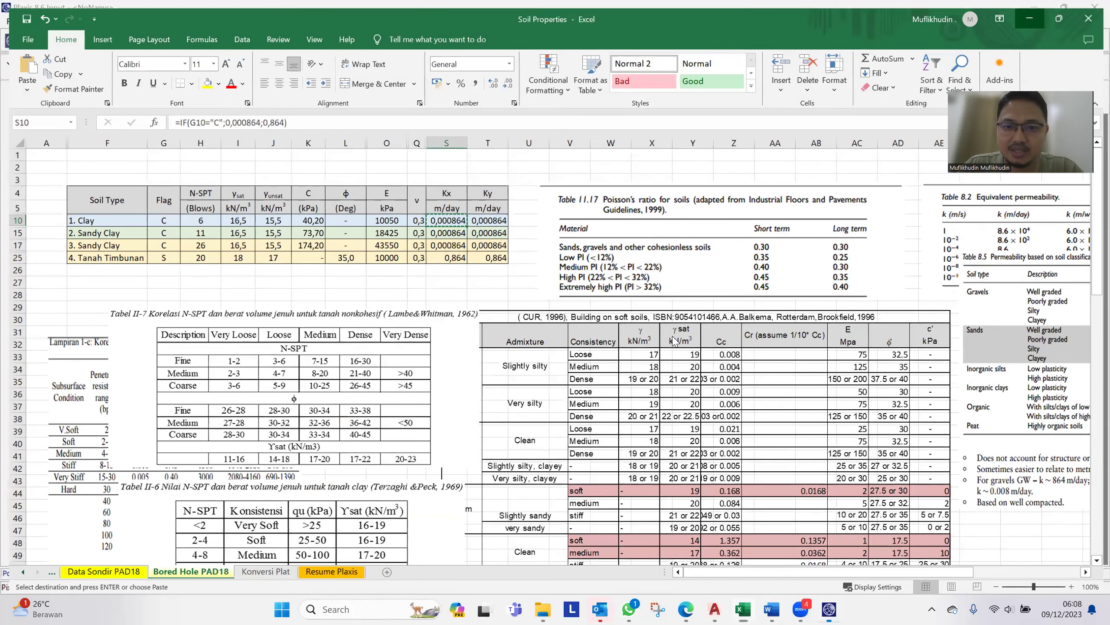
pyautogui.hotkey('alt', 'Tab')
pyautogui.hotkey('ctrl', 'v')
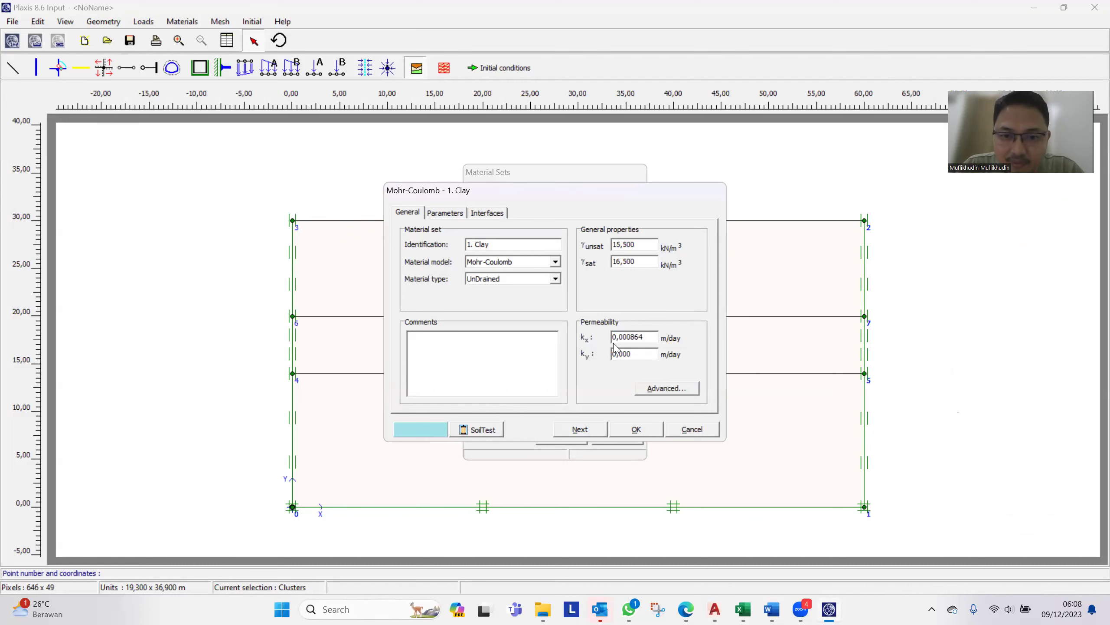
pyautogui.doubleClick(630, 336)
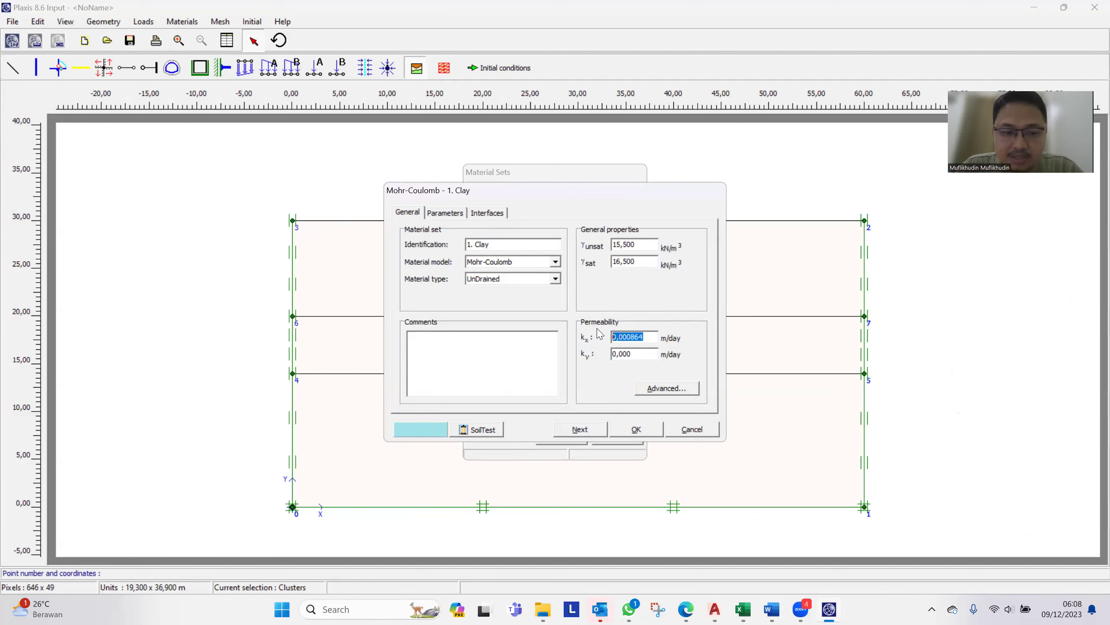
pyautogui.doubleClick(637, 358)
pyautogui.hotkey('ctrl', 'v')
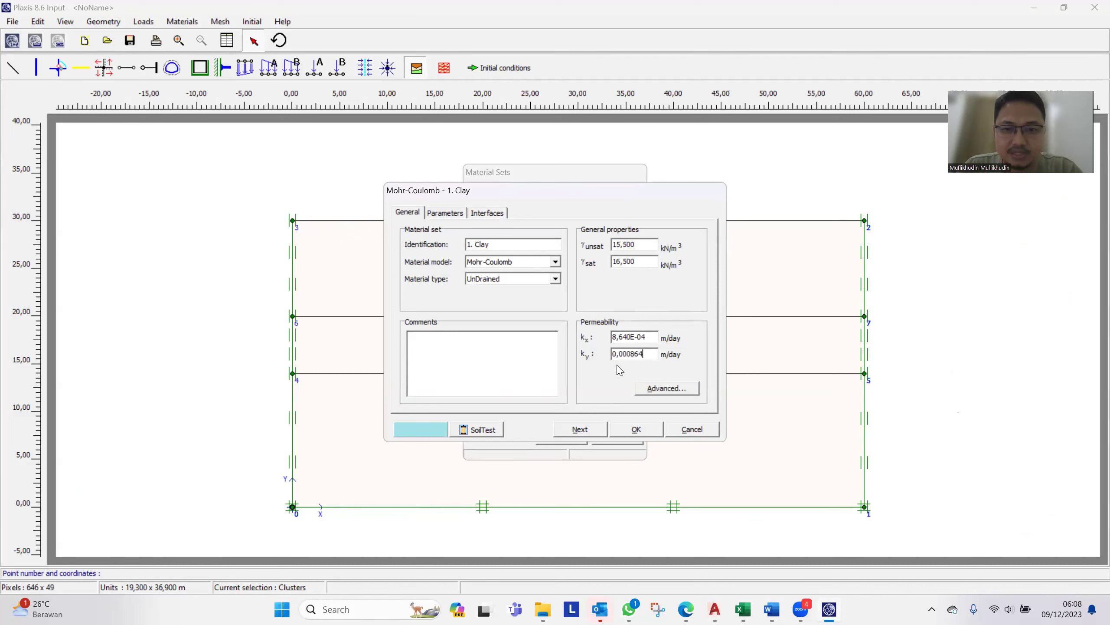
# Step: Copy the clay's E value of 10050 kPa from the Excel soil table into its reference stiffness Eref in Plaxis
pyautogui.click(444, 213)
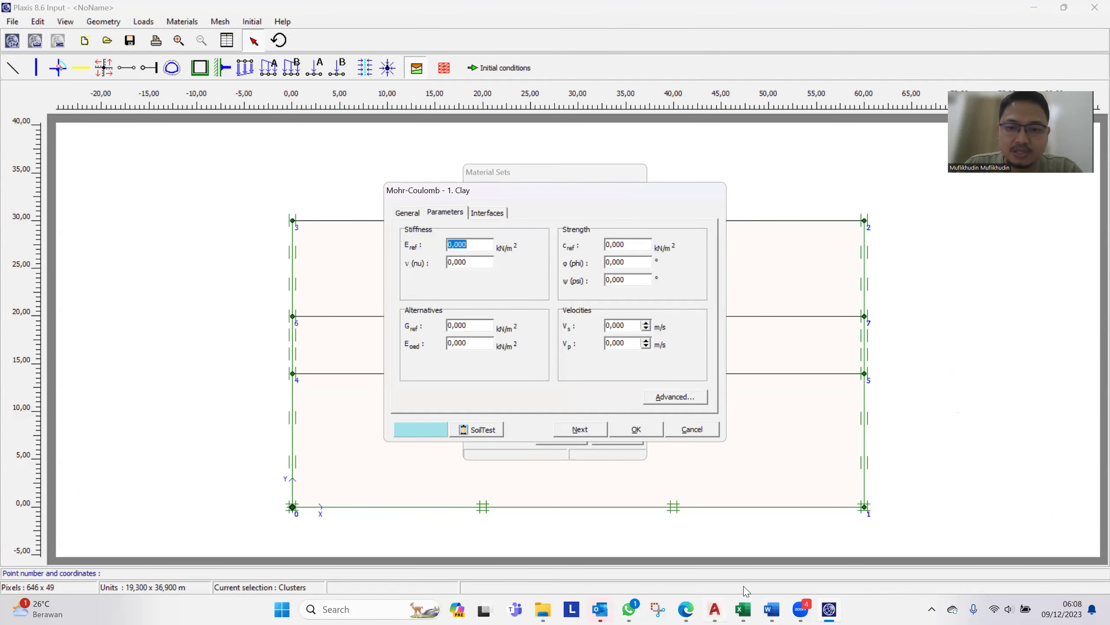
pyautogui.click(742, 609)
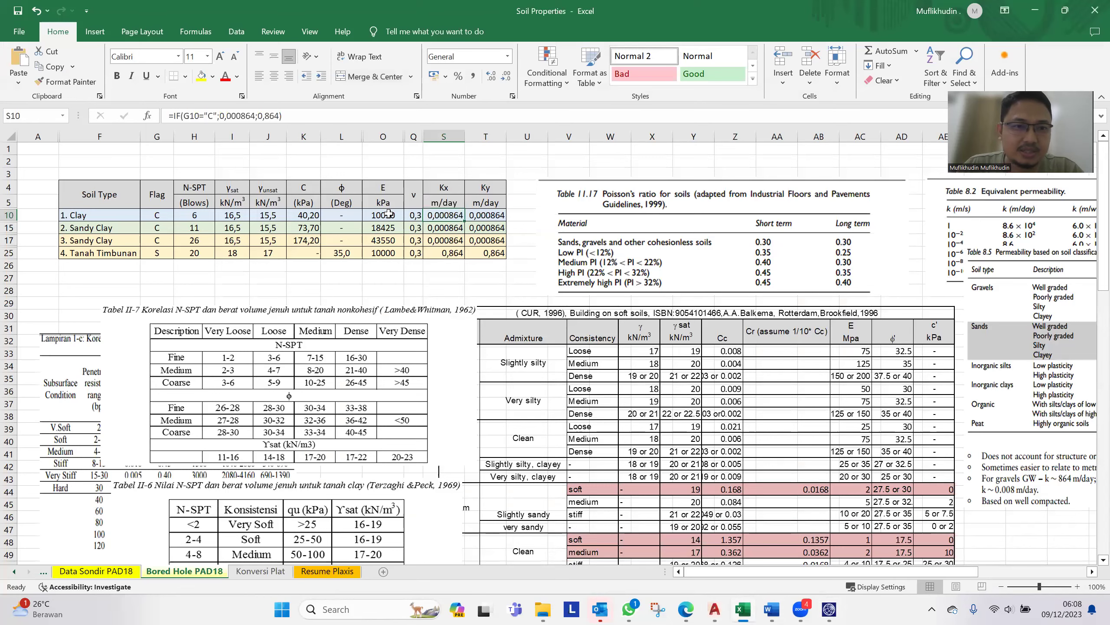
pyautogui.click(385, 215)
pyautogui.click(829, 609)
pyautogui.press('BackSpace')
pyautogui.hotkey('ctrl', 'v')
# Step: Copy the clay's Poisson's ratio of 0,3 from the Excel soil table into its stiffness parameters in Plaxis
pyautogui.click(486, 264)
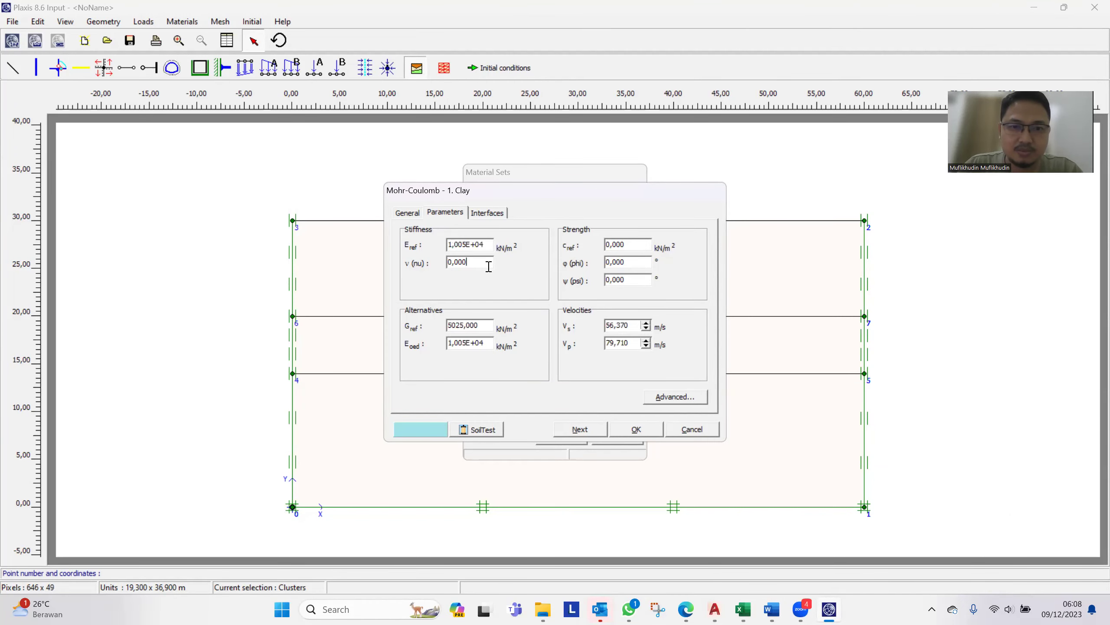
pyautogui.click(745, 609)
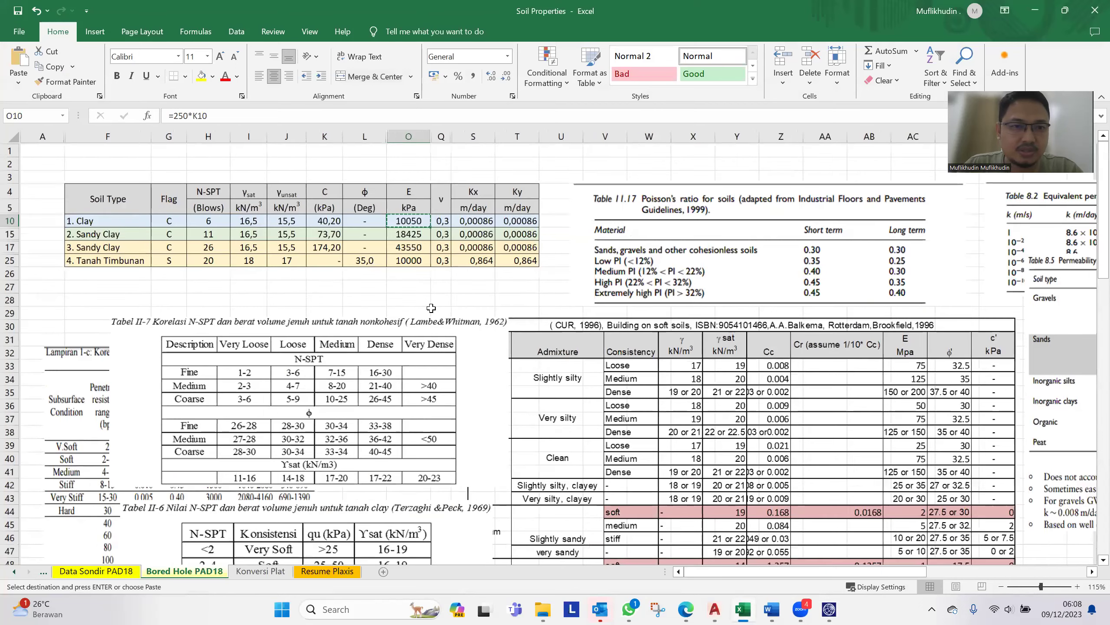
pyautogui.scroll(4, 706, 354)
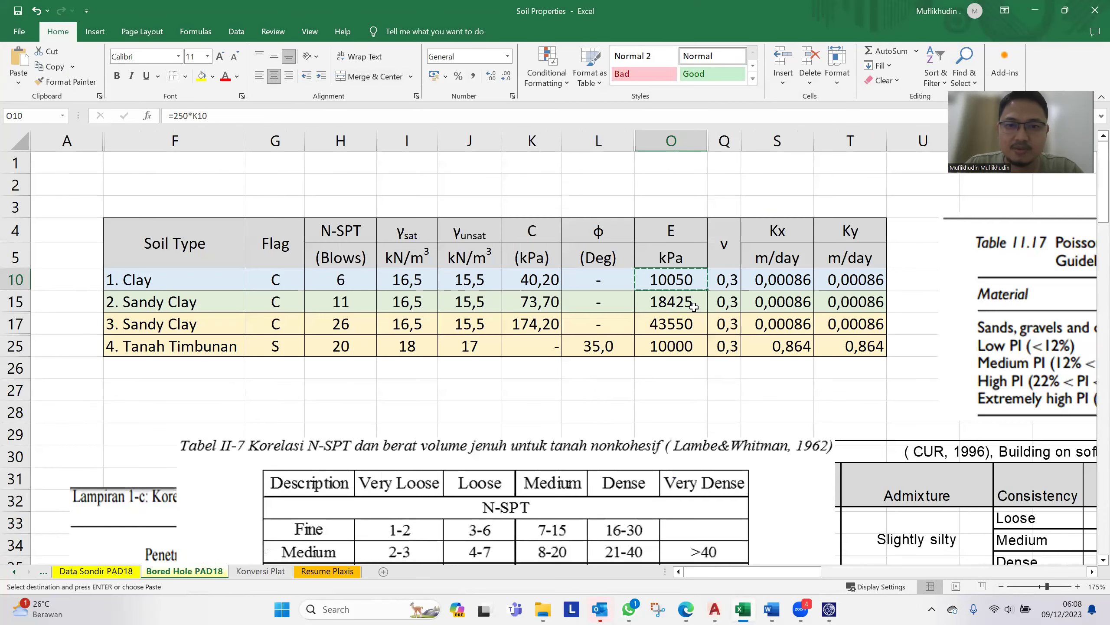
pyautogui.click(727, 282)
pyautogui.hotkey('ctrl', 'c')
pyautogui.click(830, 609)
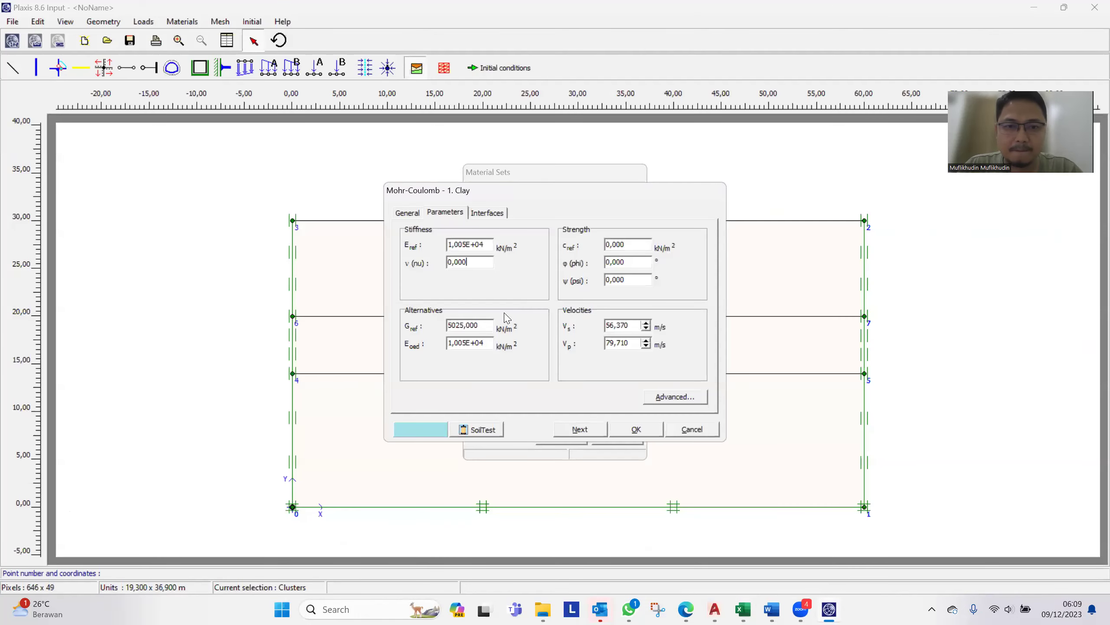
pyautogui.doubleClick(454, 262)
pyautogui.hotkey('ctrl', 'v')
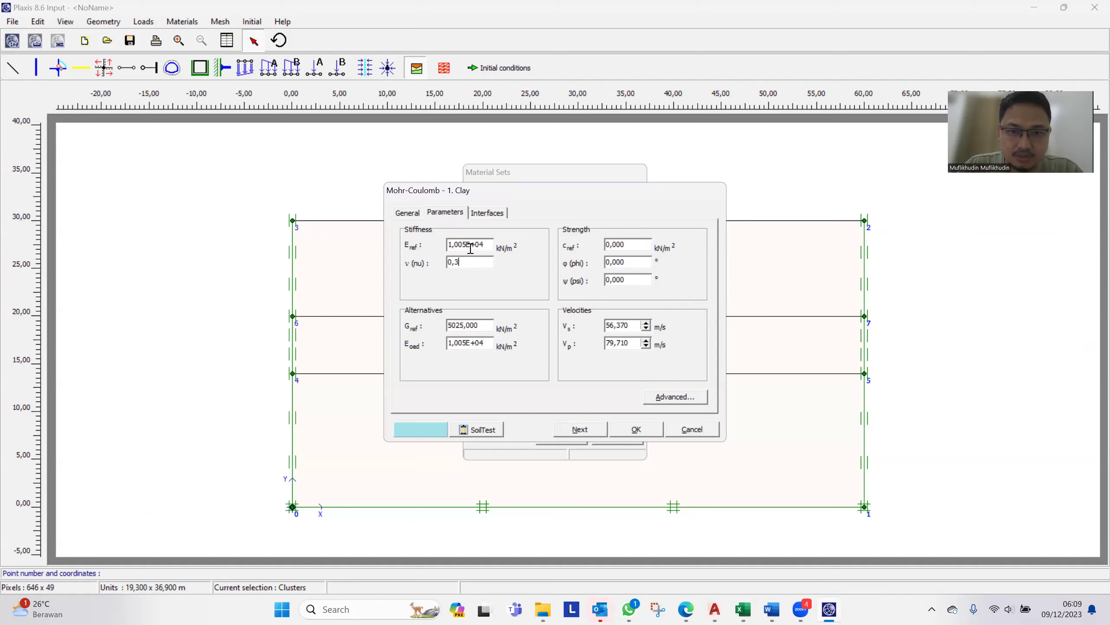
# Step: Change the display colour of the clay material to bright green with Red 112, Green 234 and Blue 42
pyautogui.click(496, 215)
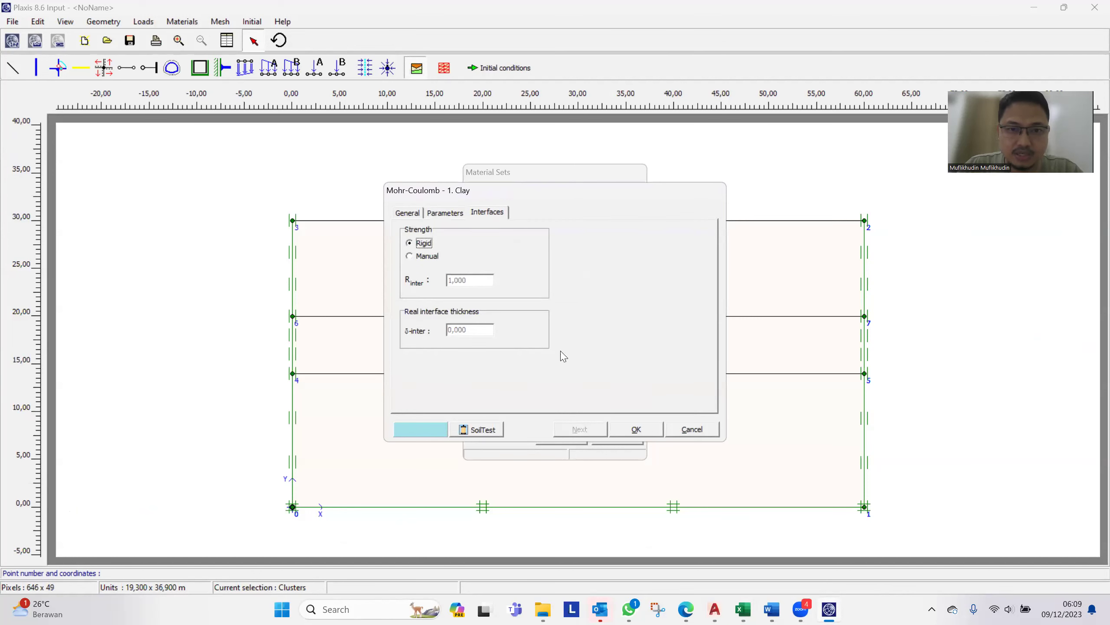
pyautogui.click(431, 429)
pyautogui.moveTo(558, 314)
pyautogui.mouseDown()
pyautogui.moveTo(568, 282)
pyautogui.moveTo(540, 291)
pyautogui.mouseUp()
pyautogui.click(527, 282)
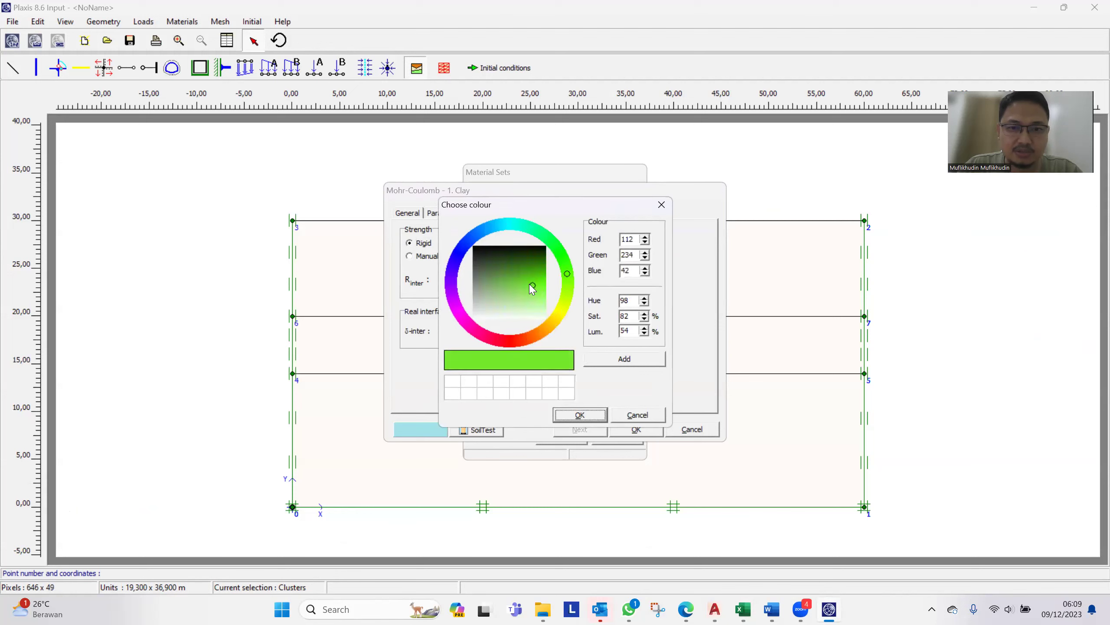
pyautogui.click(581, 415)
# Step: Copy the clay's cohesion of 40,20 kPa from the Excel soil table into cref in Plaxis and save the clay material
pyautogui.click(623, 432)
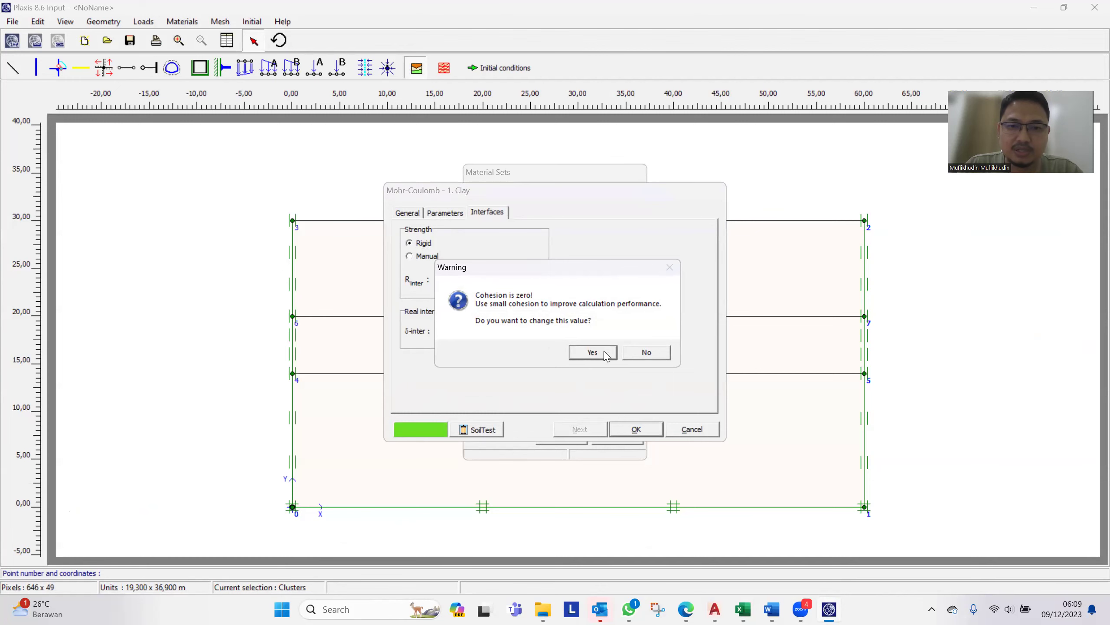
pyautogui.click(606, 353)
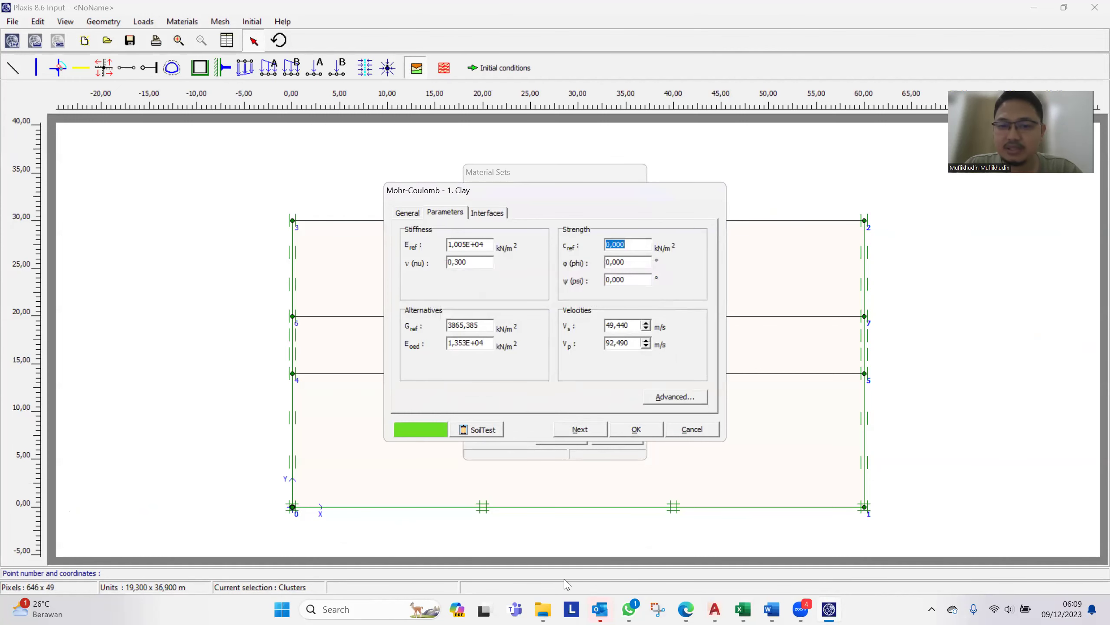
pyautogui.click(743, 608)
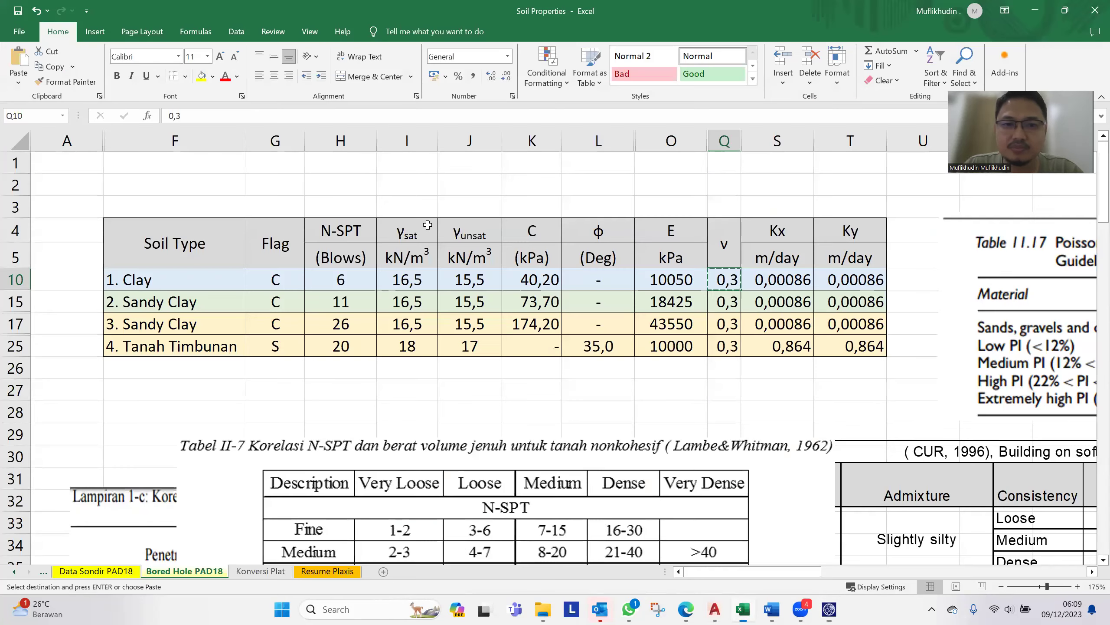
pyautogui.click(540, 279)
pyautogui.hotkey('ctrl', 'c')
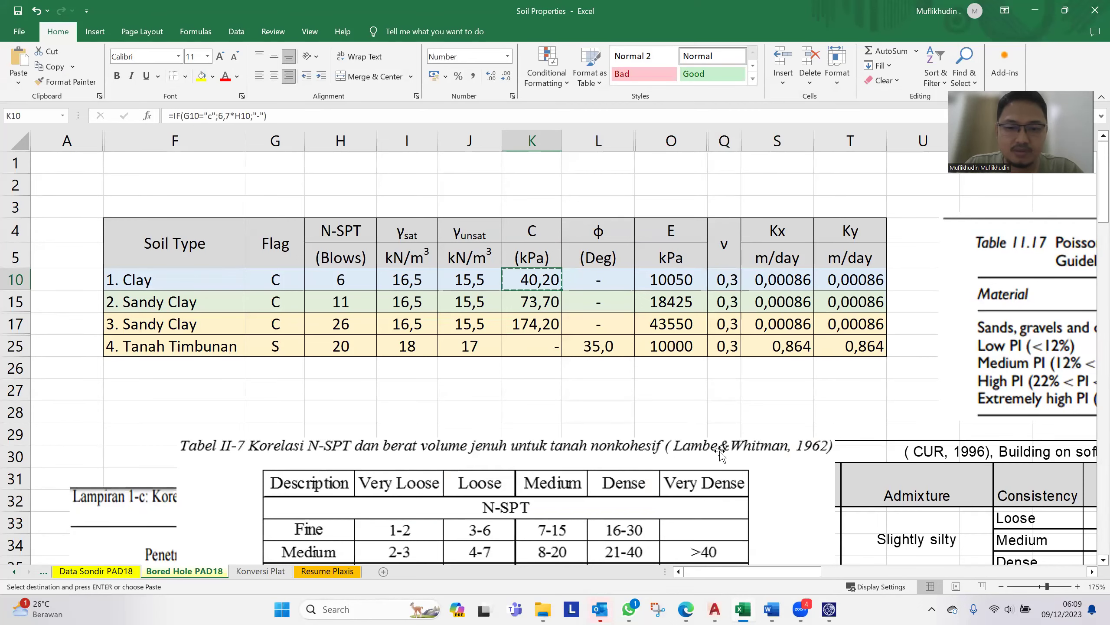
pyautogui.hotkey('alt', 'Tab')
pyautogui.hotkey('ctrl', 'v')
pyautogui.press('Tab')
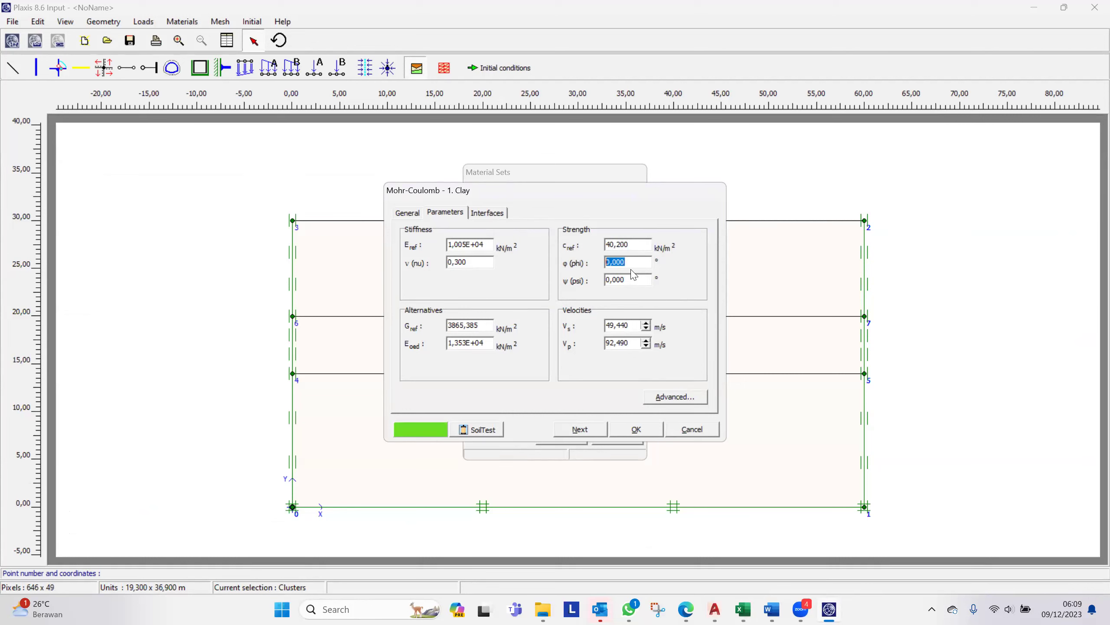
pyautogui.click(633, 247)
pyautogui.click(643, 429)
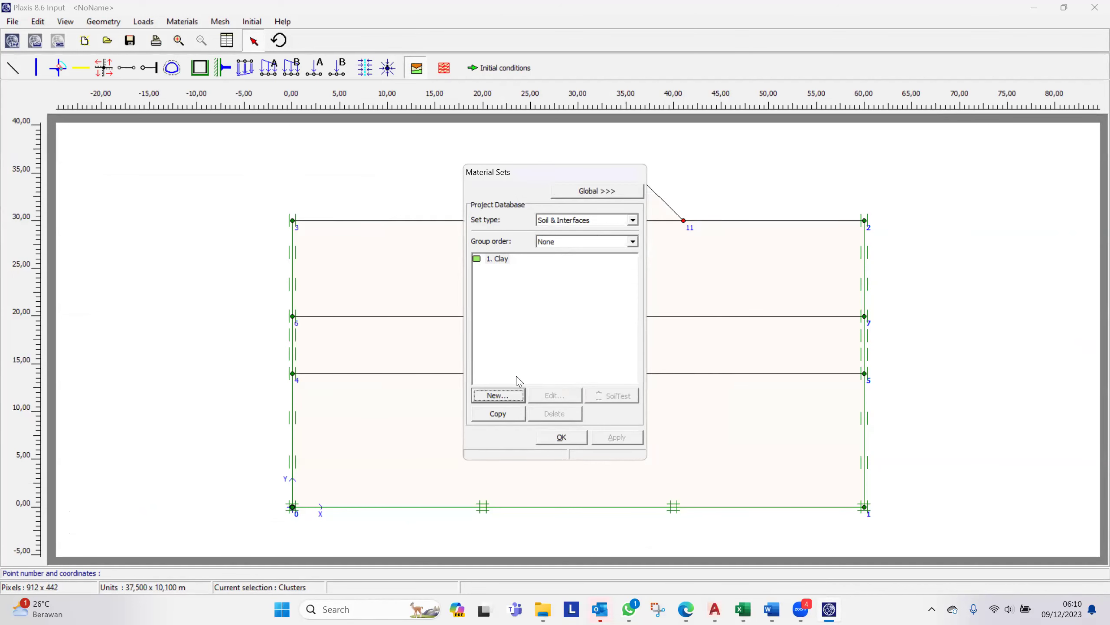
# Step: Create a new soil material named "2. Sandy Clay" with material type UnDrained
pyautogui.click(493, 396)
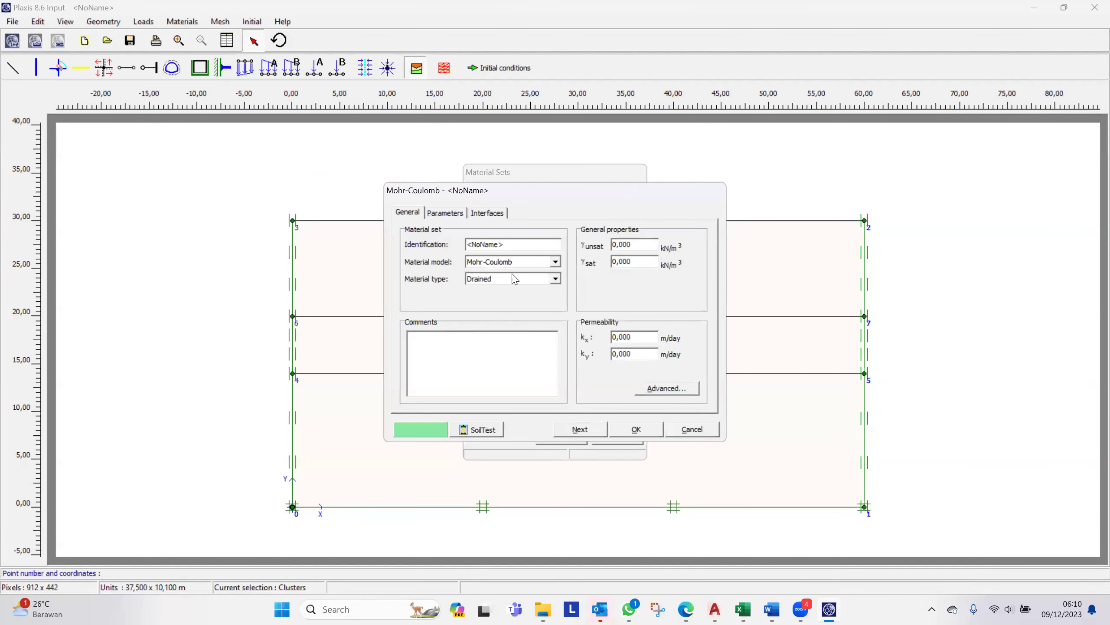
pyautogui.moveTo(512, 245); pyautogui.dragTo(454, 242)
pyautogui.write('2')
pyautogui.click(537, 280)
pyautogui.click(518, 295)
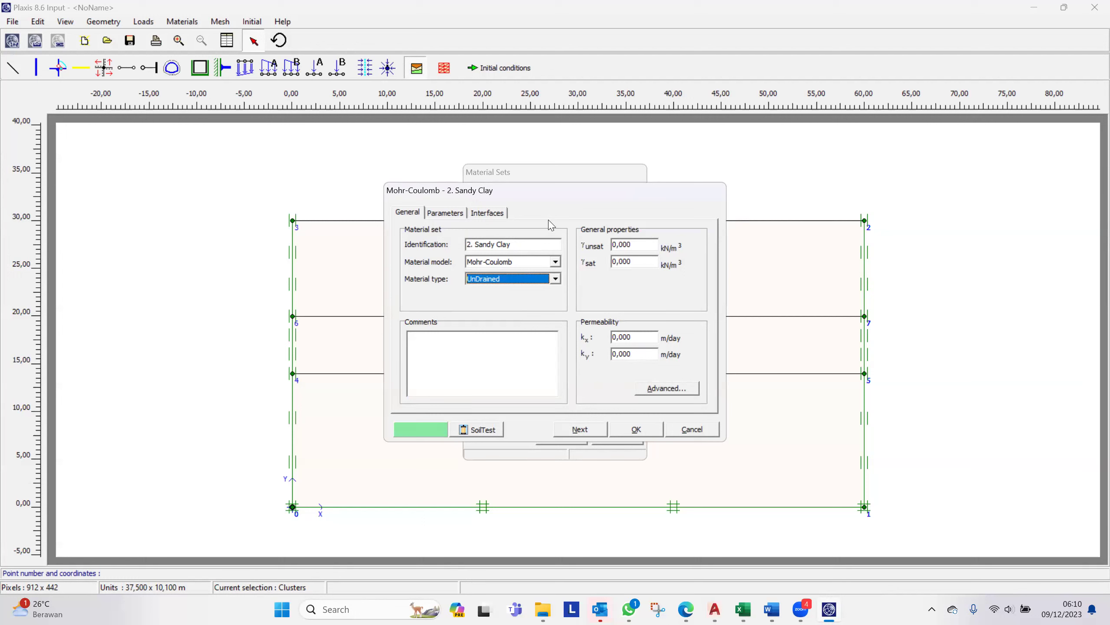
# Step: Copy the second layer's unsaturated unit weight of 15,5 kN/m³ from the Excel soil table into γunsat in Plaxis
pyautogui.click(744, 610)
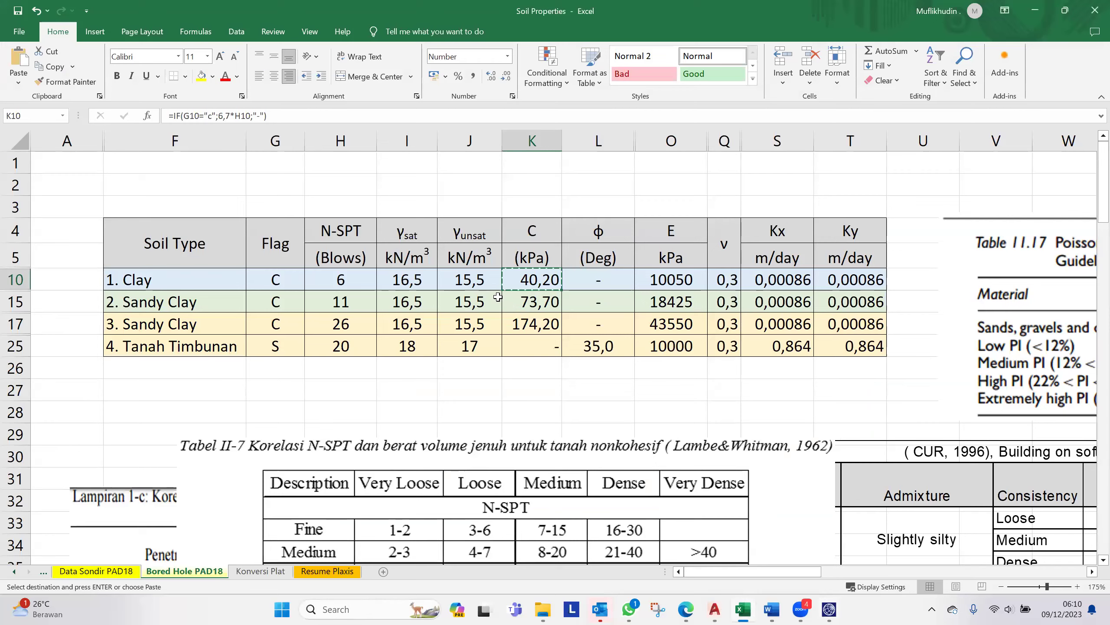
pyautogui.click(471, 296)
pyautogui.hotkey('ctrl', 'c')
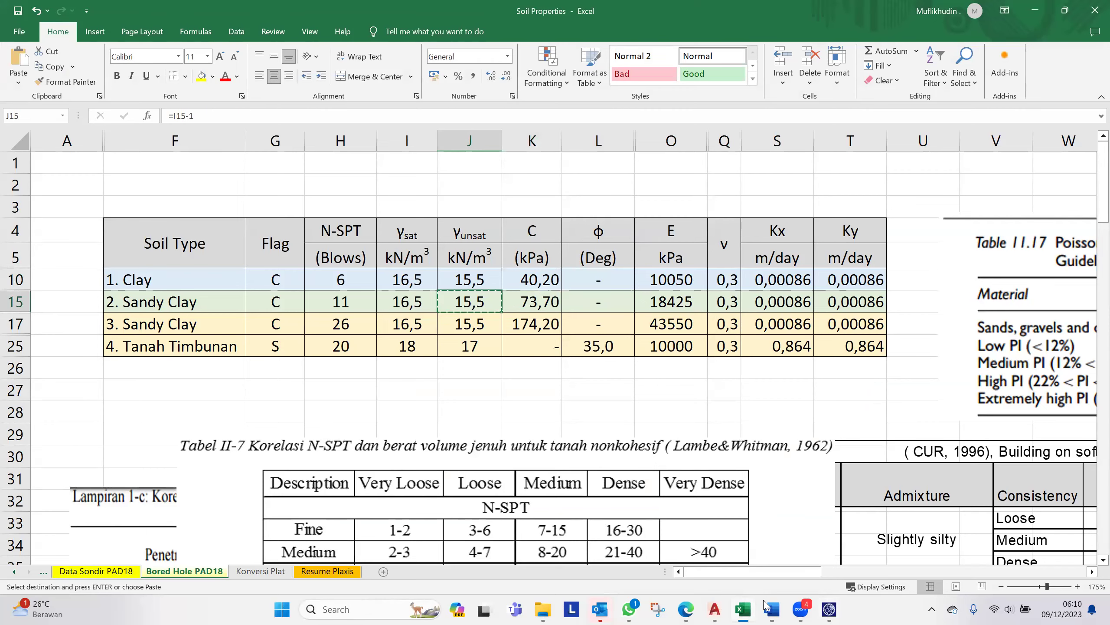
pyautogui.moveTo(776, 607)
pyautogui.click(829, 610)
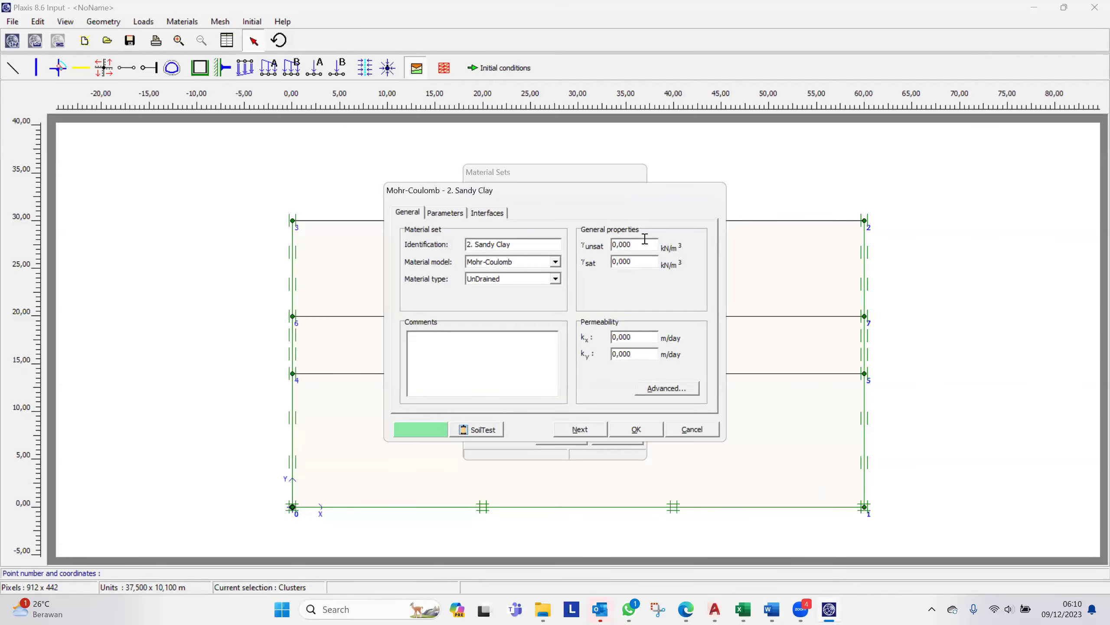
pyautogui.doubleClick(623, 244)
pyautogui.hotkey('ctrl', 'v')
# Step: Copy the saturated unit weight of 16,5 kN/m³ for 2. Sandy Clay from Excel into γsat in Plaxis
pyautogui.click(743, 609)
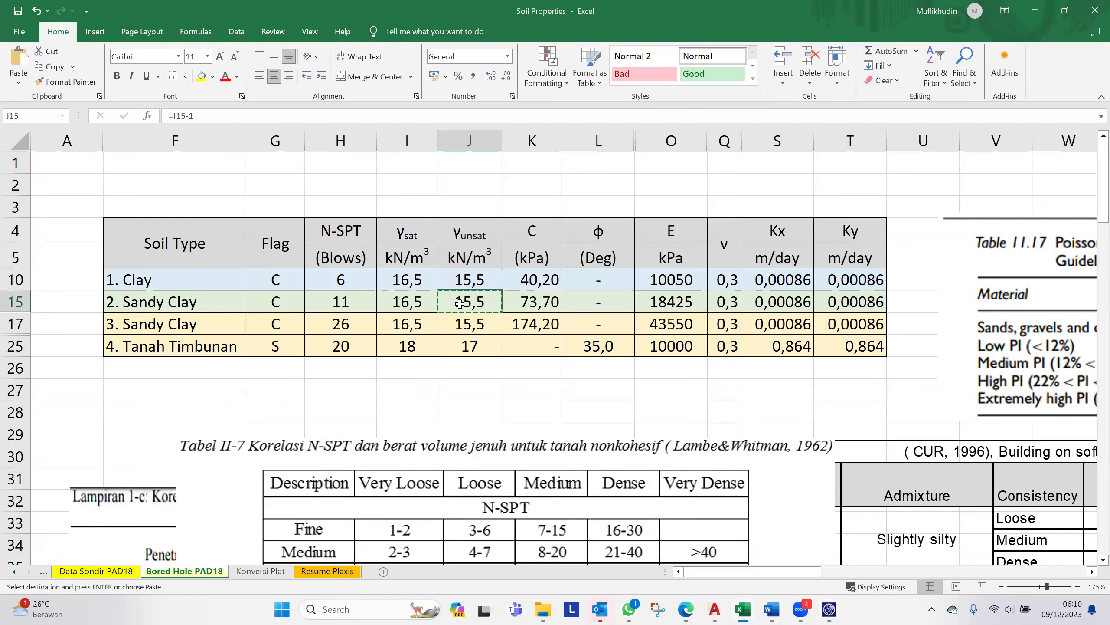
pyautogui.click(415, 301)
pyautogui.hotkey('ctrl', 'c')
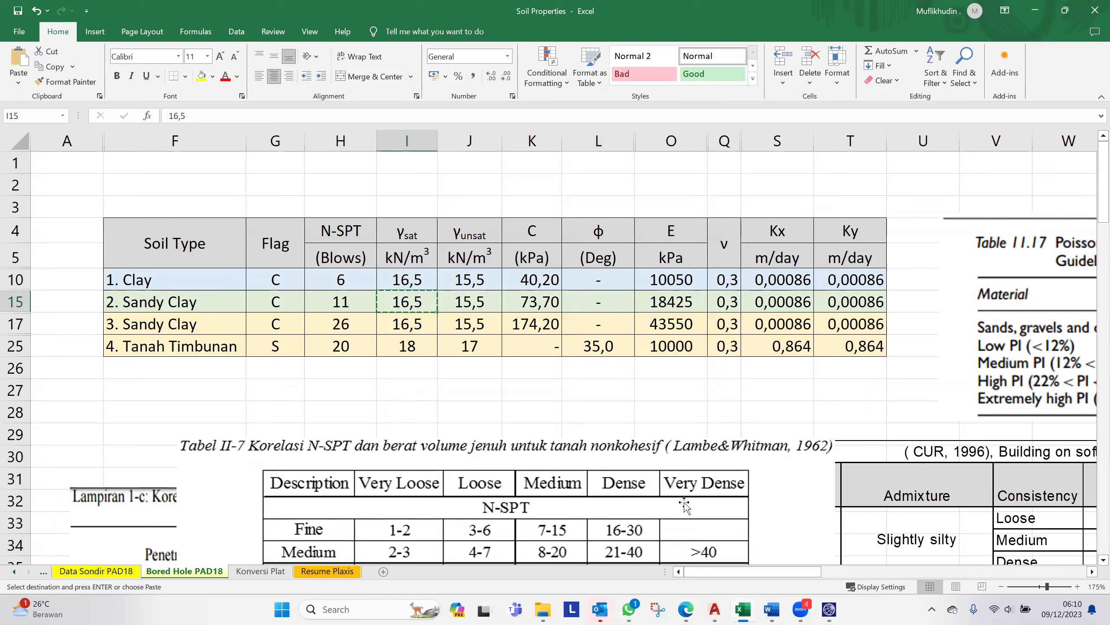
pyautogui.click(831, 610)
pyautogui.doubleClick(640, 263)
pyautogui.hotkey('ctrl', 'v')
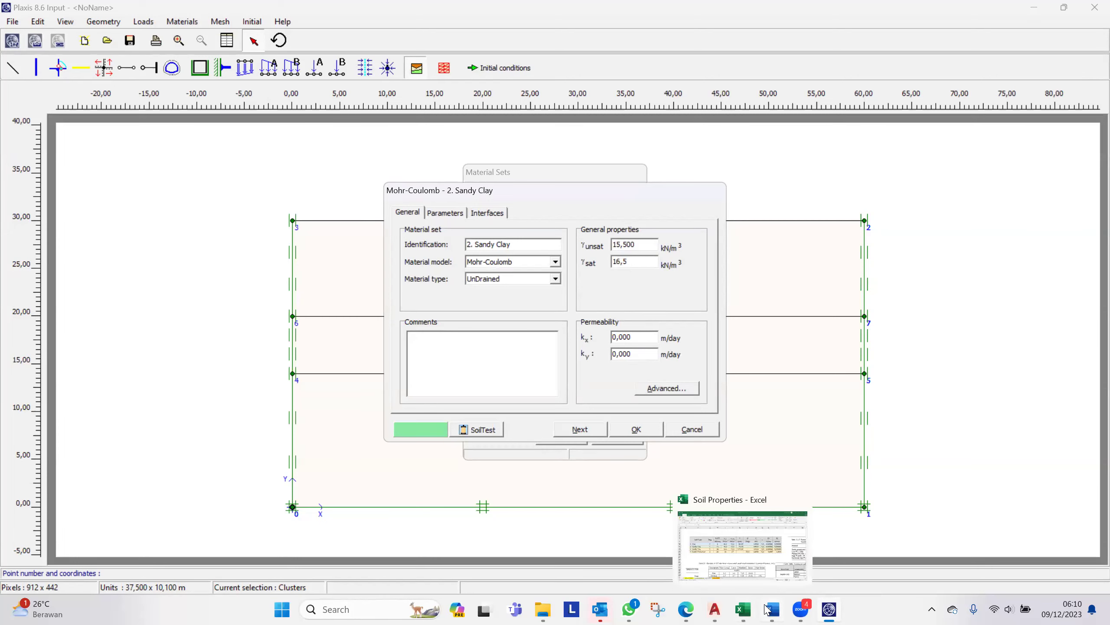
# Step: Copy the permeability of 0,000864 m/day for 2. Sandy Clay from Excel into both kx and ky in Plaxis
pyautogui.click(750, 610)
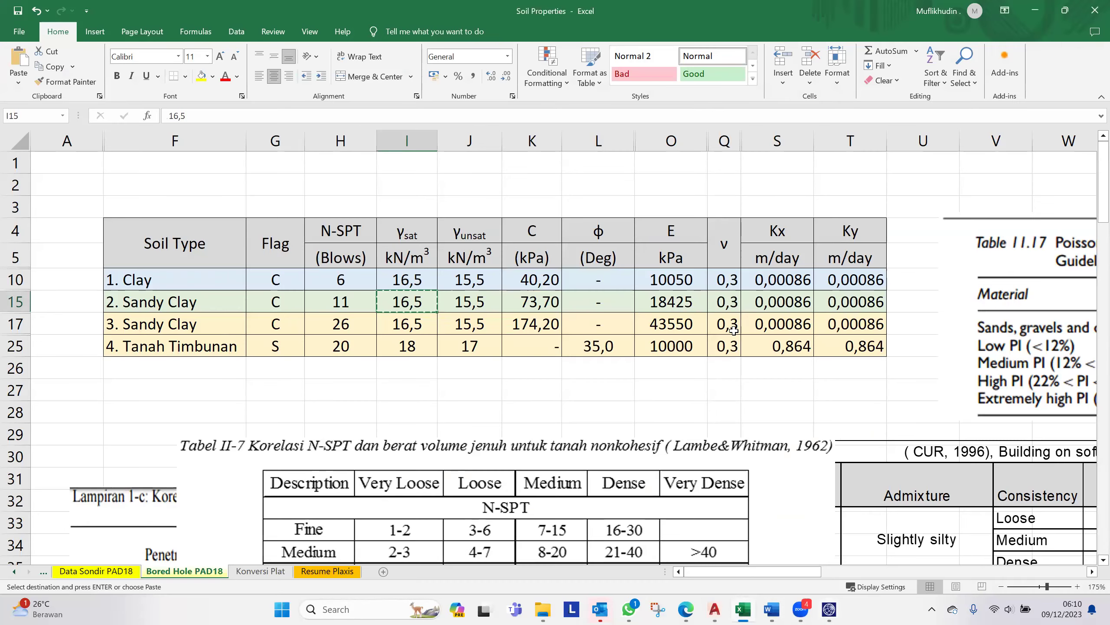
pyautogui.click(787, 296)
pyautogui.hotkey('ctrl', 'c')
pyautogui.click(829, 609)
pyautogui.moveTo(642, 337); pyautogui.dragTo(573, 329)
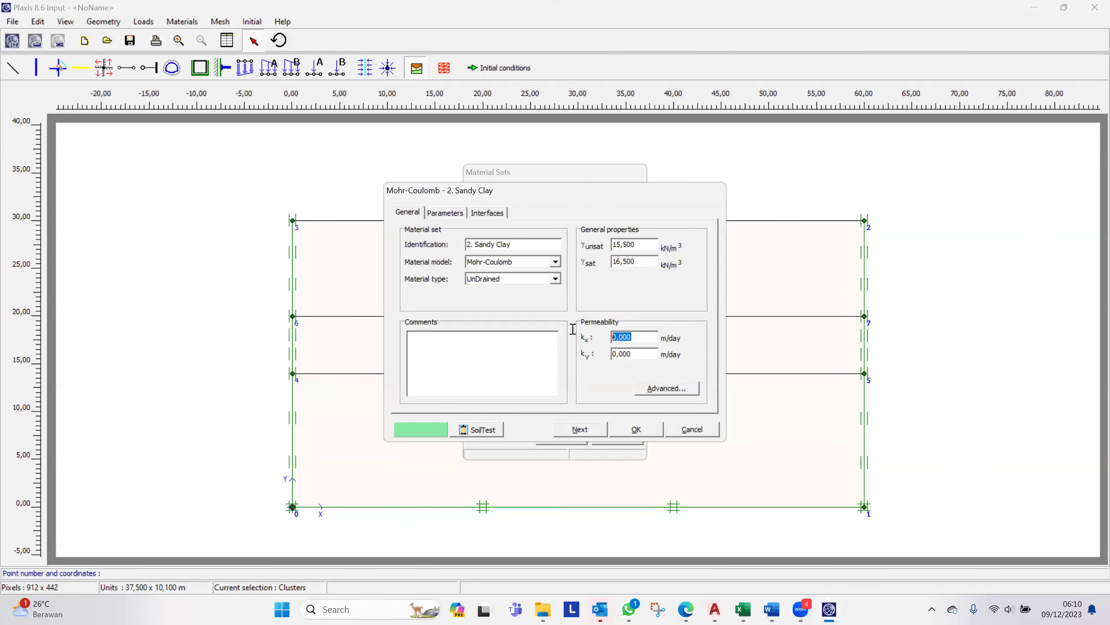
pyautogui.hotkey('ctrl', 'v')
pyautogui.moveTo(644, 351); pyautogui.dragTo(602, 347)
pyautogui.hotkey('ctrl', 'v')
# Step: Change the display colour of 2. Sandy Clay to light turquoise with Red 134, Green 234 and Blue 232
pyautogui.click(415, 427)
pyautogui.moveTo(567, 265)
pyautogui.mouseDown()
pyautogui.moveTo(542, 236)
pyautogui.moveTo(512, 226)
pyautogui.mouseUp()
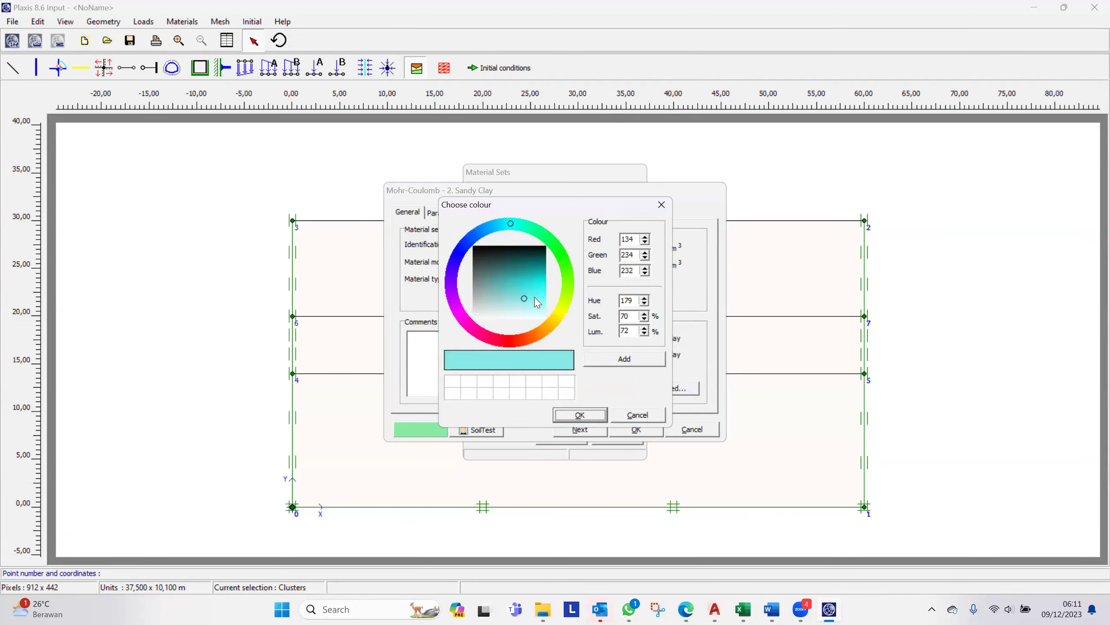
pyautogui.click(580, 415)
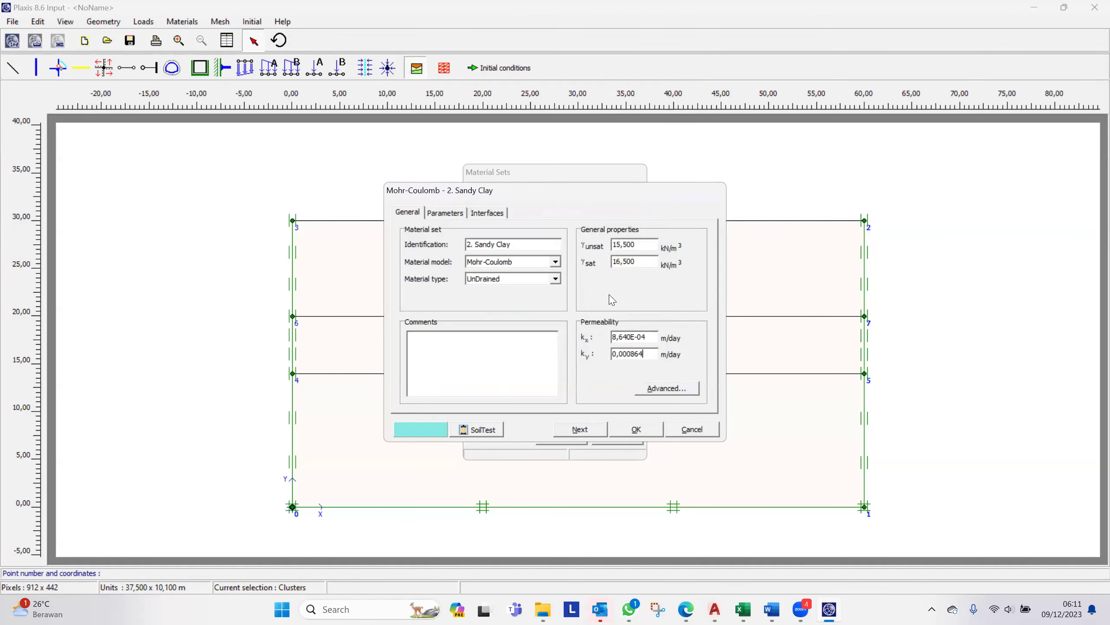
# Step: Copy the E value of 18425 kPa for 2. Sandy Clay from Excel into its reference stiffness Eref in Plaxis
pyautogui.click(453, 216)
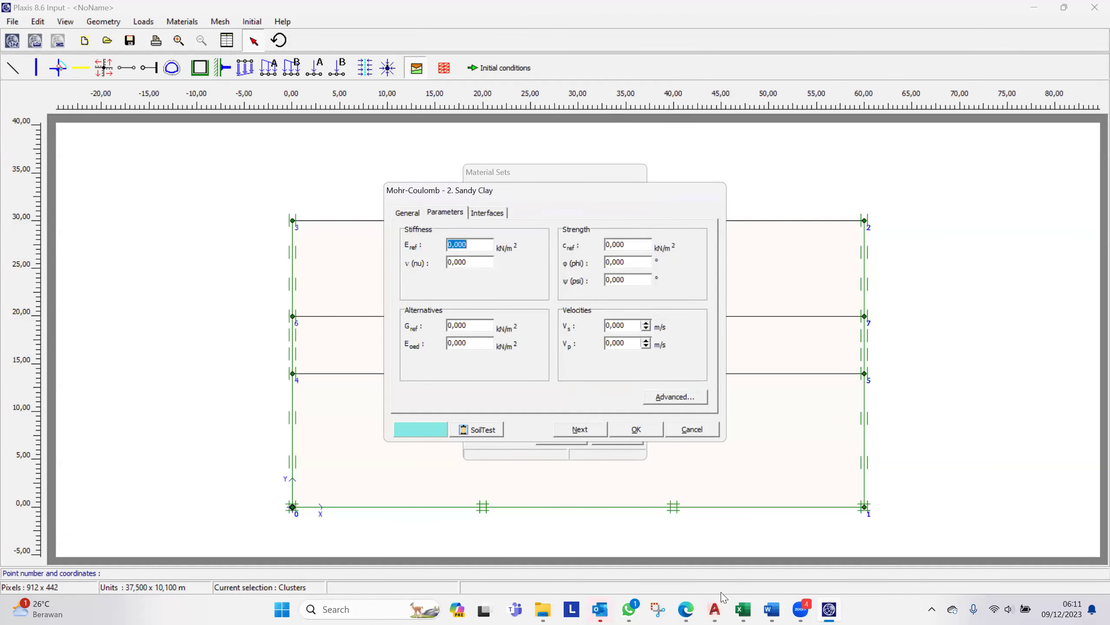
pyautogui.click(743, 608)
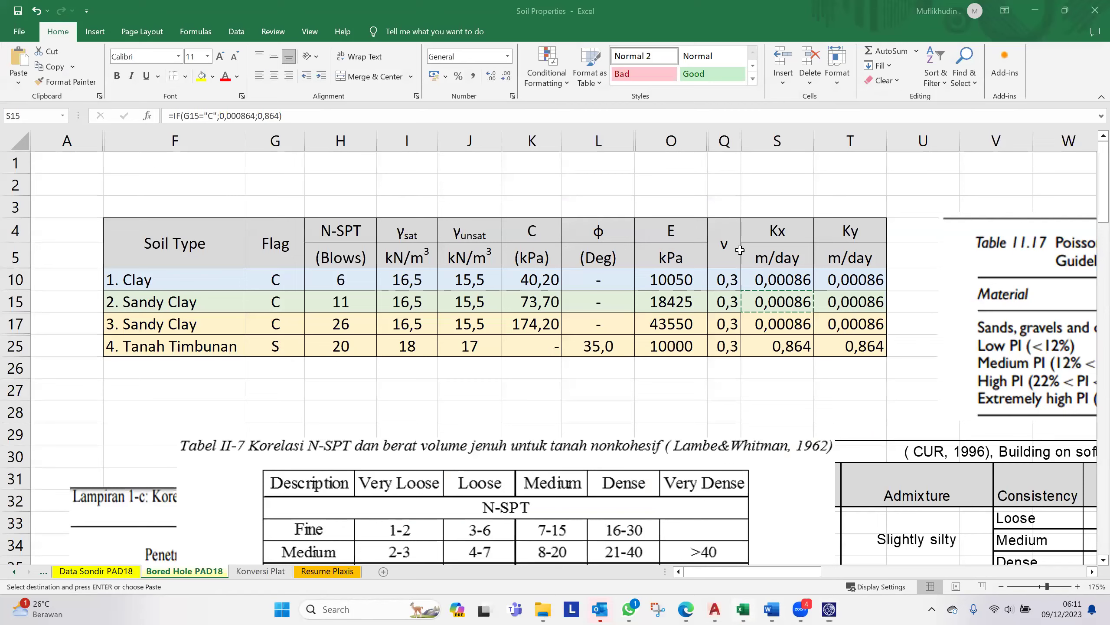
pyautogui.click(689, 292)
pyautogui.hotkey('ctrl', 'c')
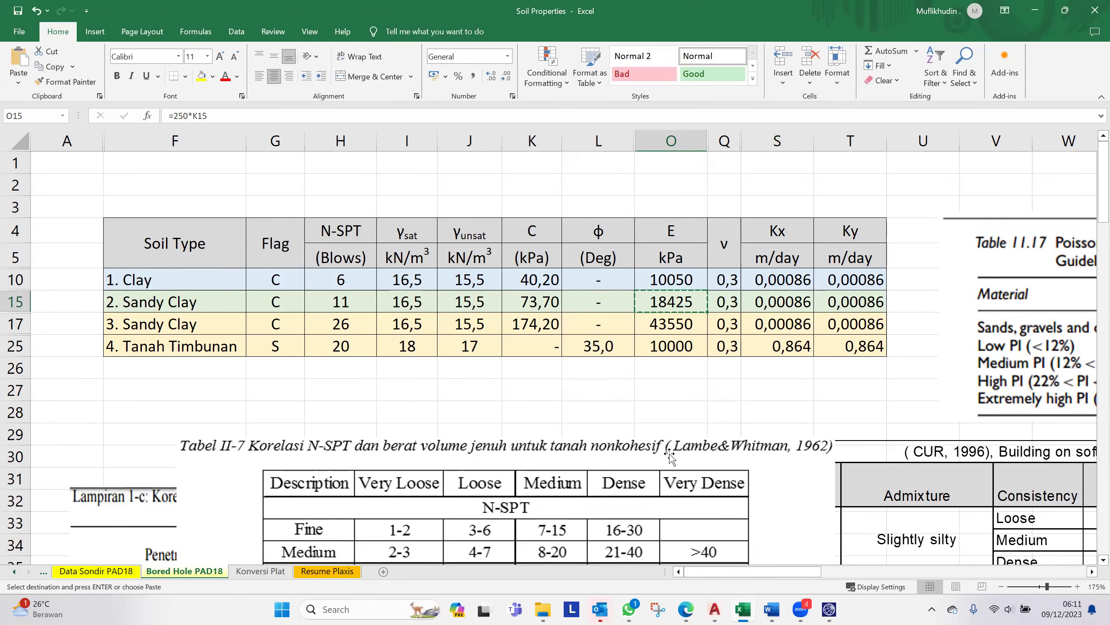
pyautogui.click(829, 609)
pyautogui.press('BackSpace')
pyautogui.hotkey('ctrl', 'v')
# Step: Copy the Poisson's ratio of 0,3 for 2. Sandy Clay from Excel into its stiffness parameters in Plaxis
pyautogui.click(743, 609)
pyautogui.click(724, 308)
pyautogui.hotkey('ctrl', 'c')
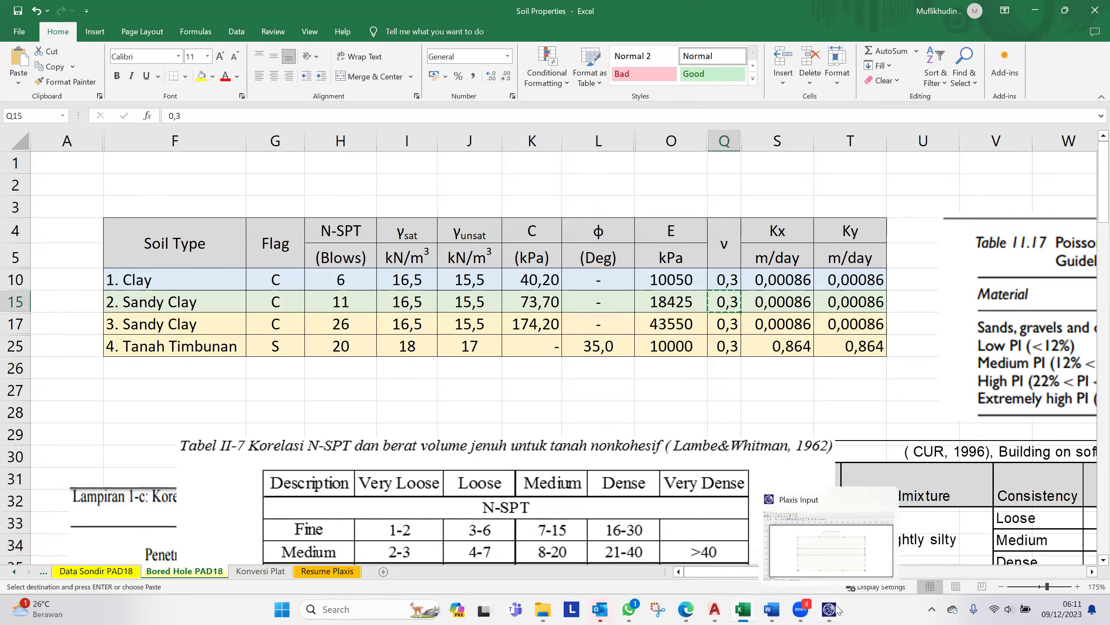
pyautogui.click(836, 610)
pyautogui.doubleClick(478, 261)
pyautogui.hotkey('ctrl', 'v')
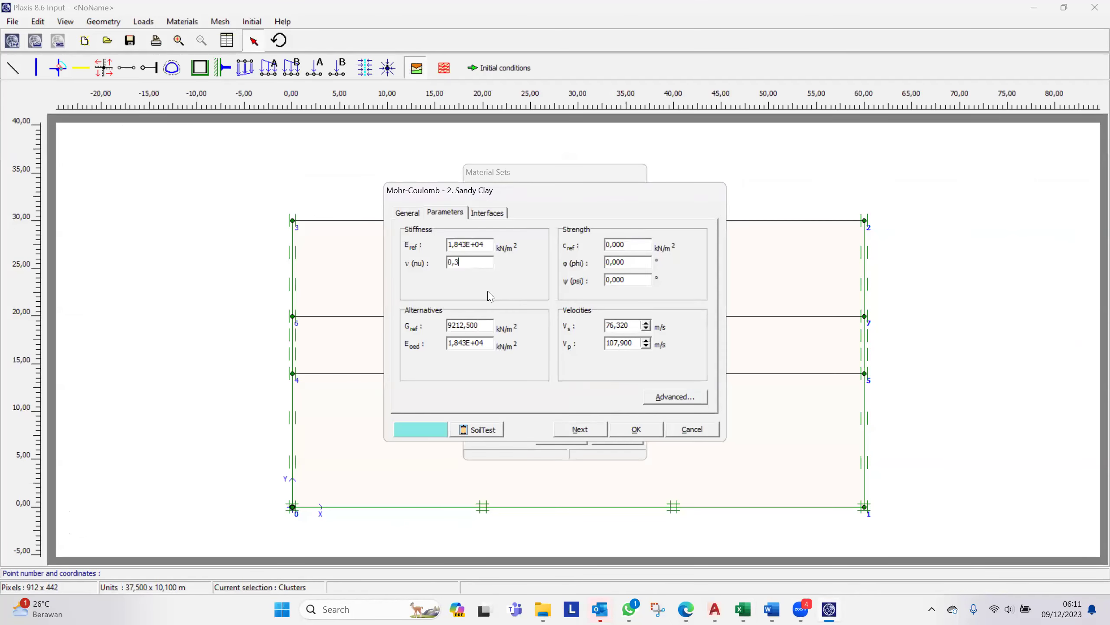
# Step: Copy the cohesion of 73,70 kPa for 2. Sandy Clay from Excel into cref in Plaxis and save the material
pyautogui.click(633, 244)
pyautogui.click(773, 546)
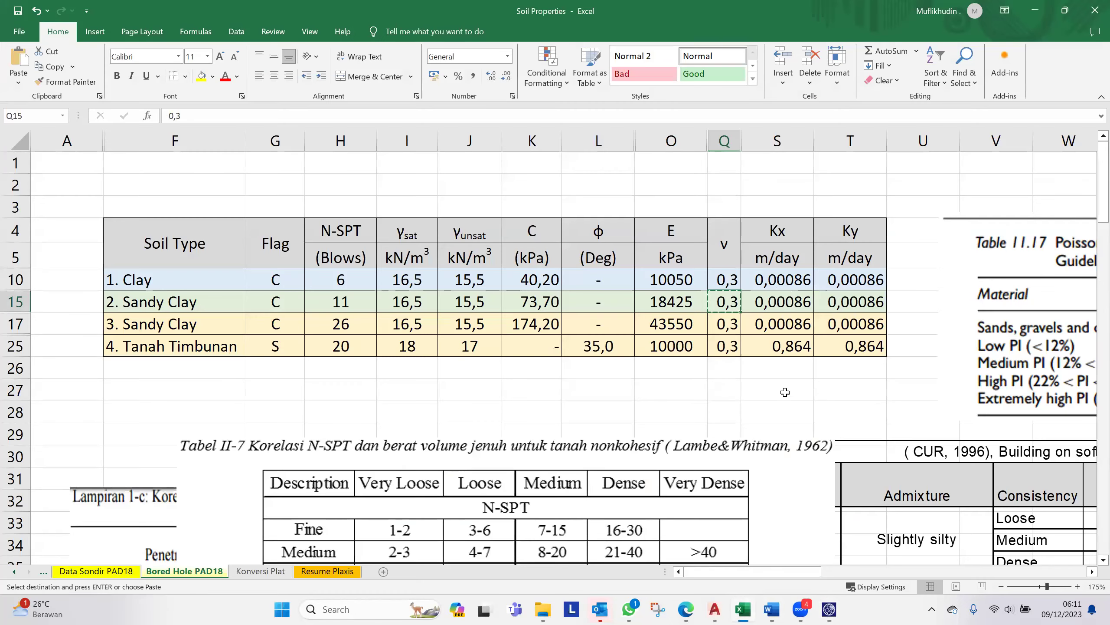
pyautogui.click(547, 301)
pyautogui.hotkey('ctrl', 'c')
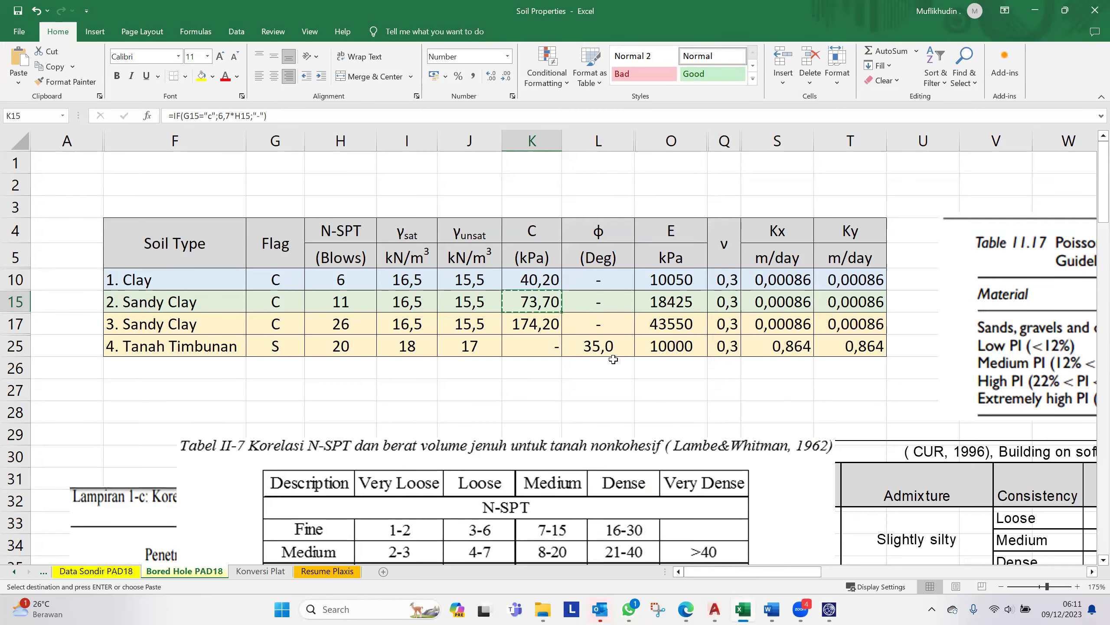
pyautogui.hotkey('alt', 'Tab')
pyautogui.moveTo(631, 243); pyautogui.dragTo(579, 238)
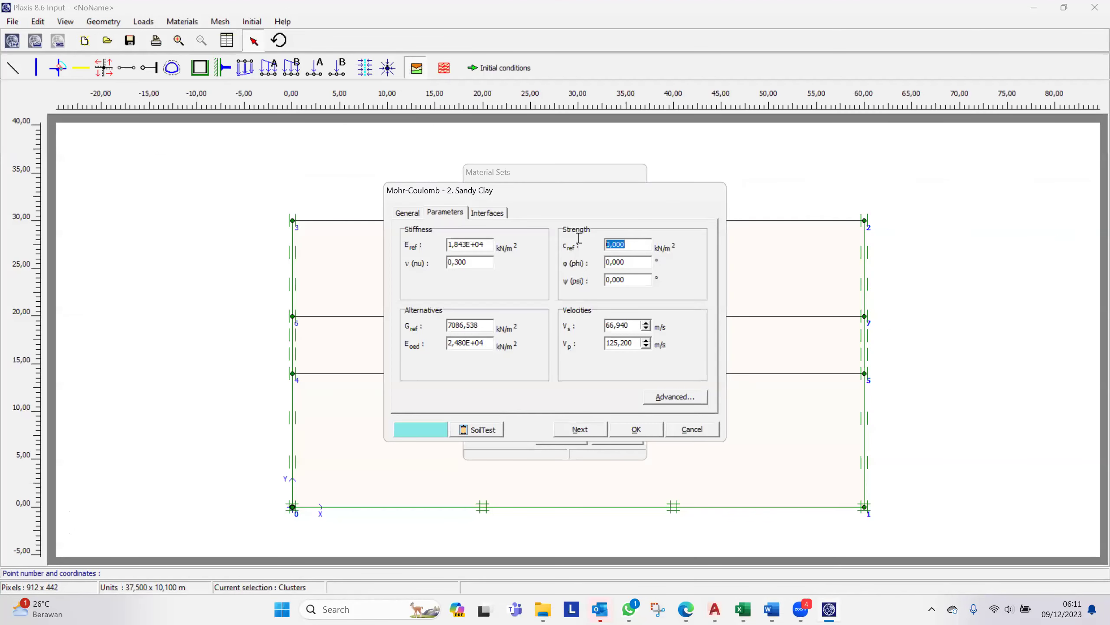
pyautogui.hotkey('ctrl', 'v')
pyautogui.click(636, 430)
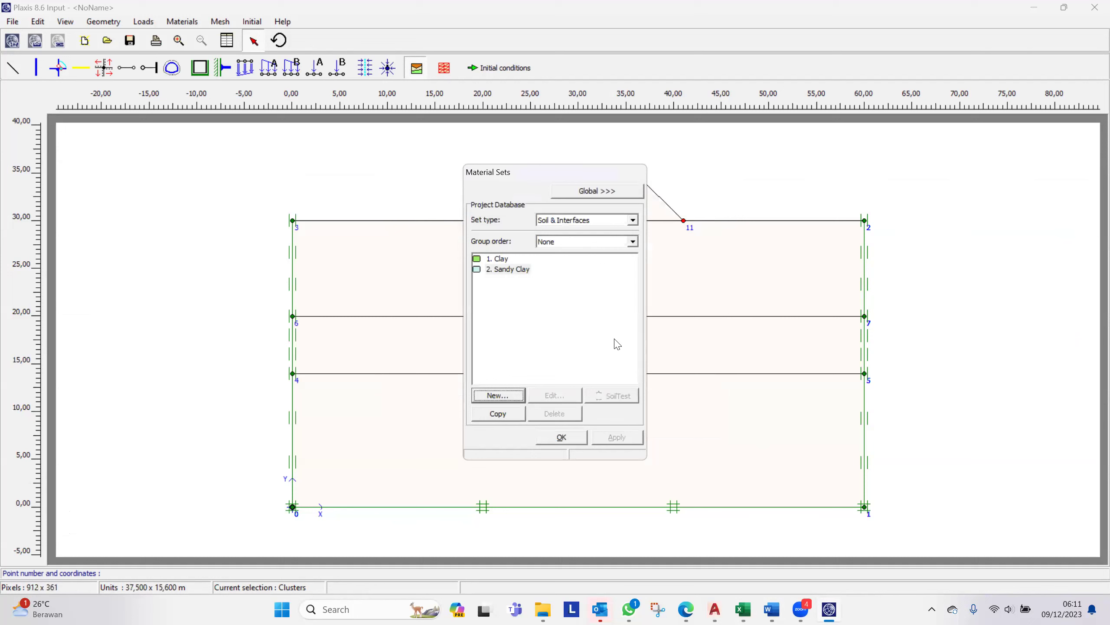
# Step: Edit the 2. Sandy Clay material to give it a pale yellow display colour with Red 219, Green 219 and Blue 149
pyautogui.click(484, 269)
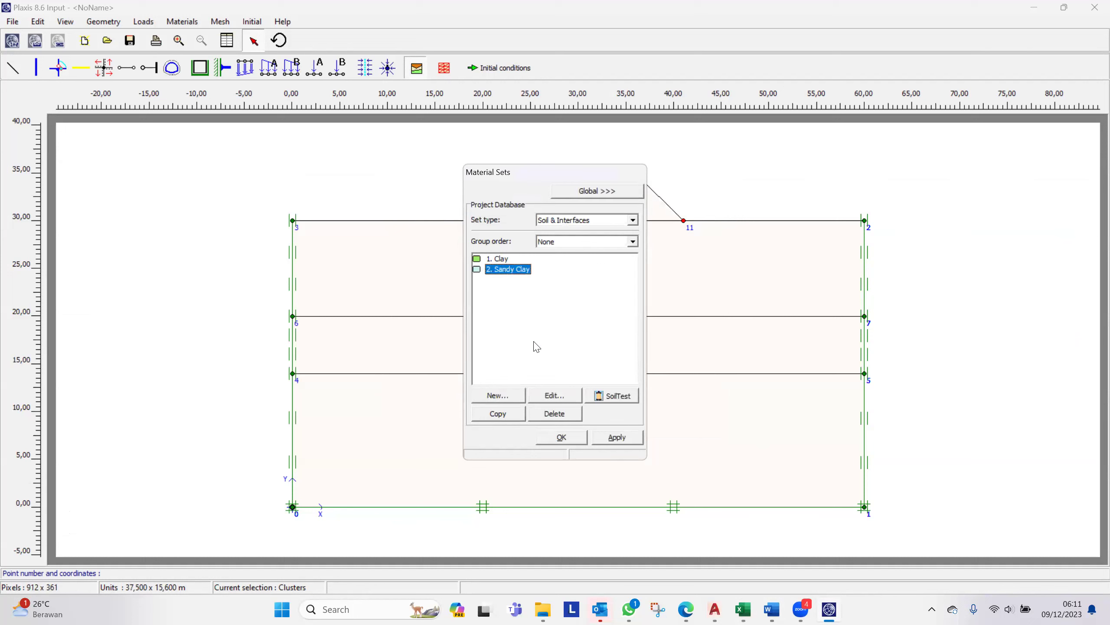
pyautogui.click(553, 397)
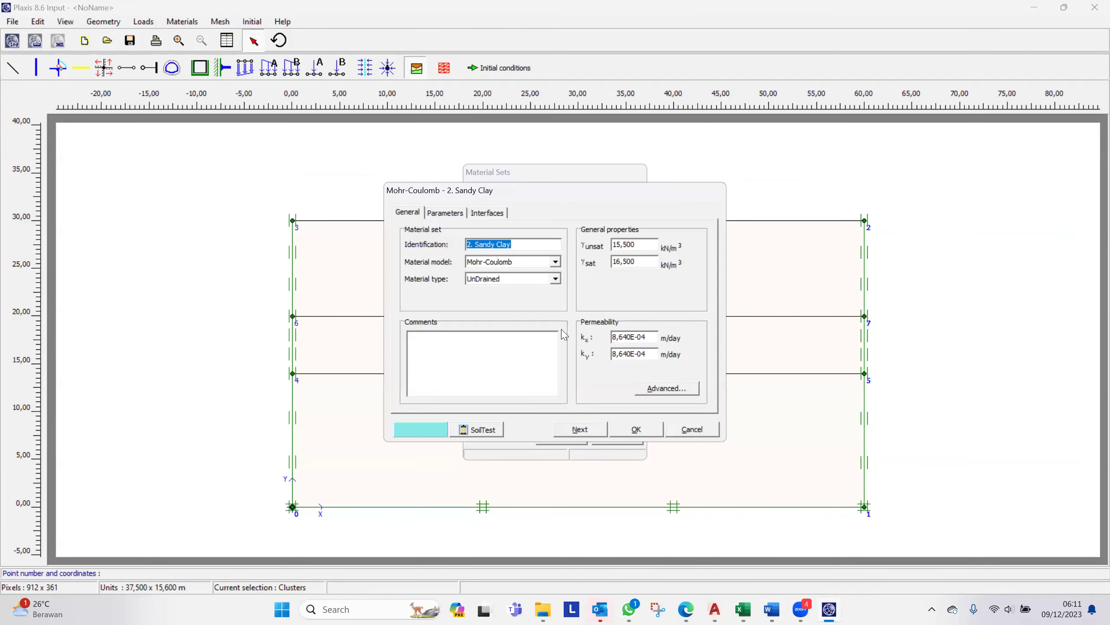
pyautogui.click(433, 430)
pyautogui.click(560, 311)
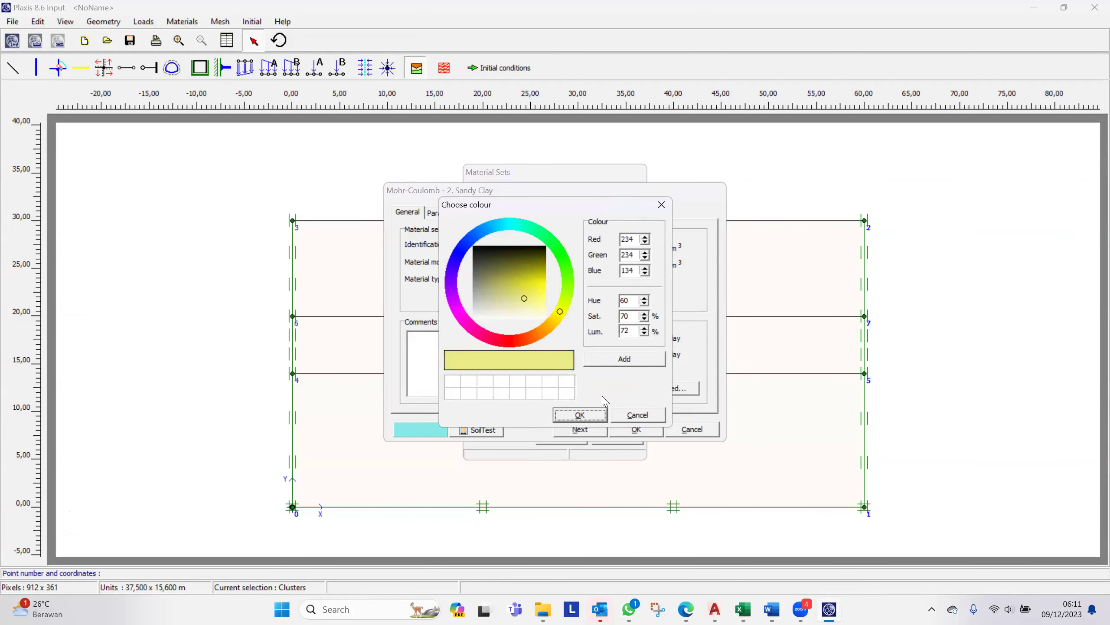
pyautogui.click(509, 299)
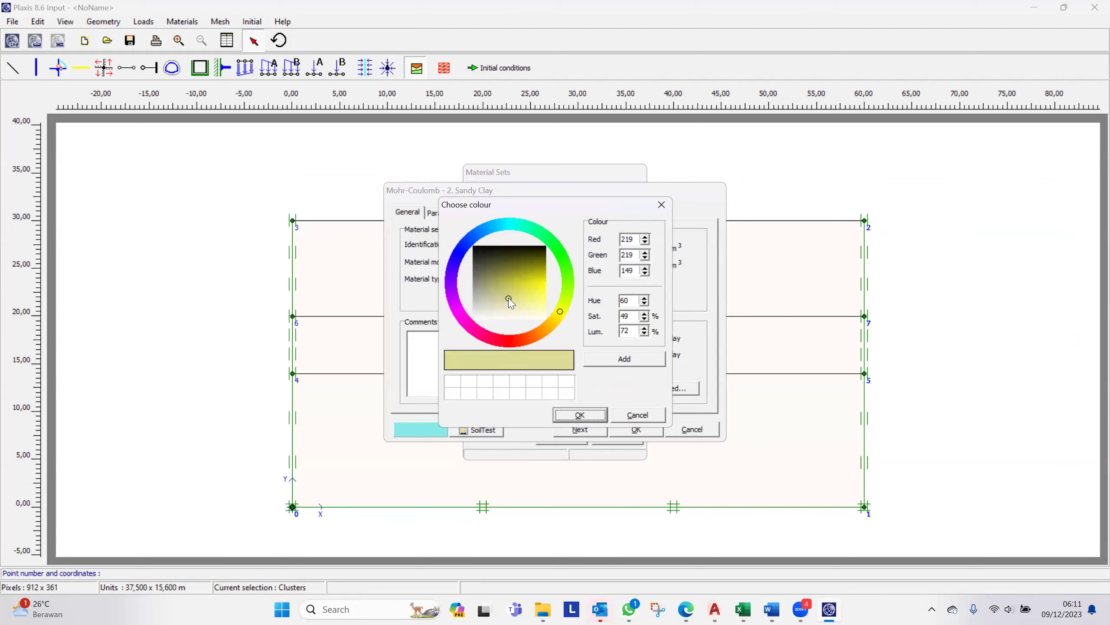
pyautogui.click(580, 415)
pyautogui.click(630, 432)
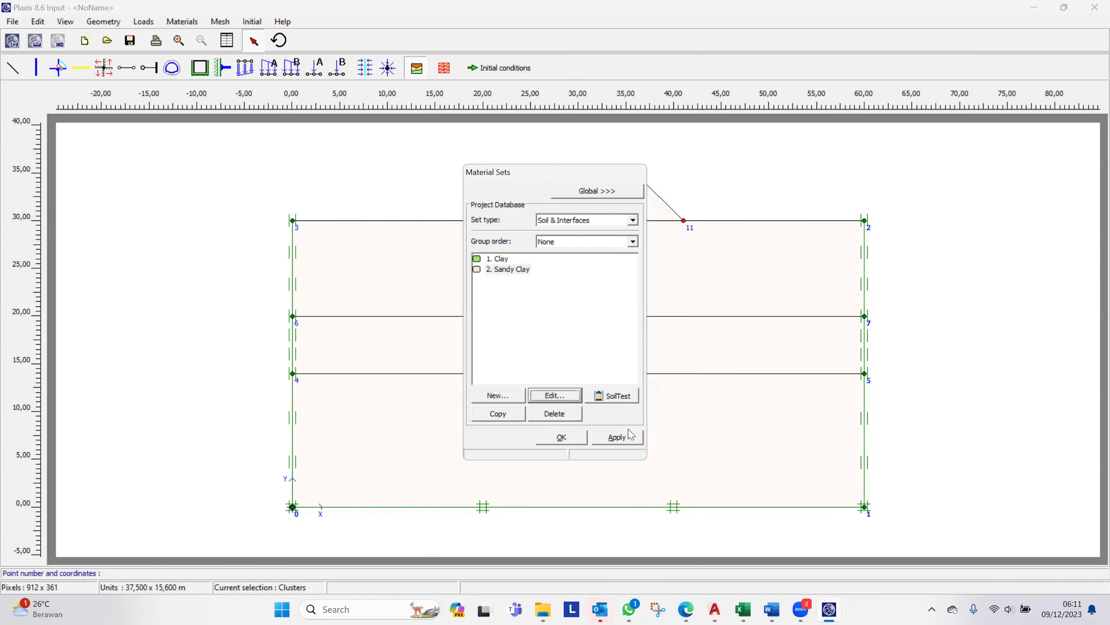
# Step: Start another new soil material and name it "3. Sandy Clay"
pyautogui.click(498, 395)
pyautogui.moveTo(518, 244); pyautogui.dragTo(420, 222)
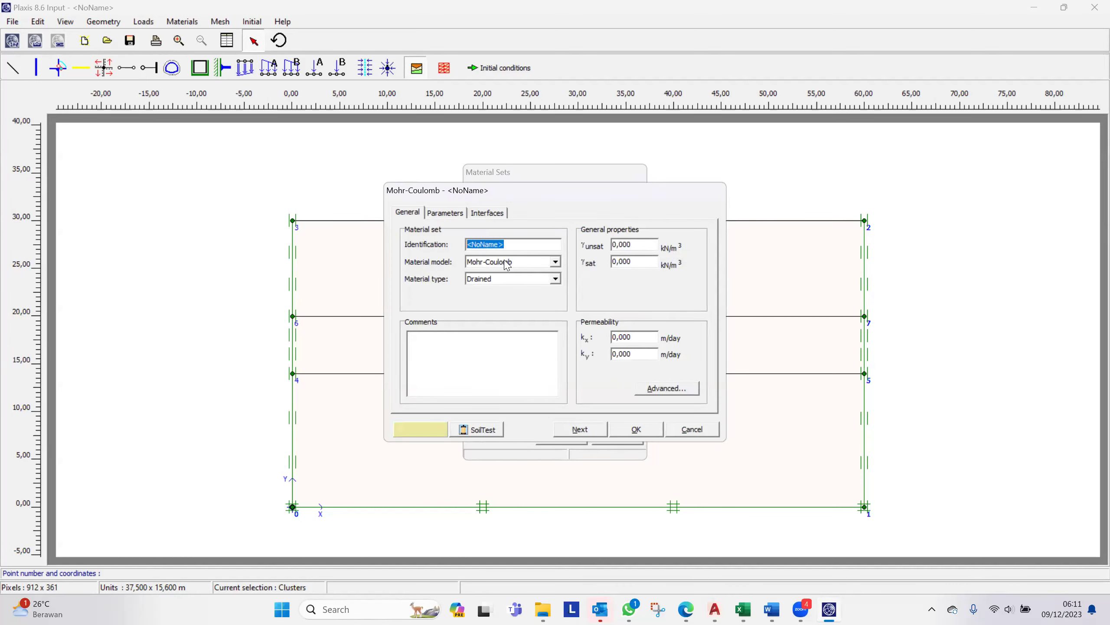
pyautogui.write('3.')
pyautogui.click(804, 607)
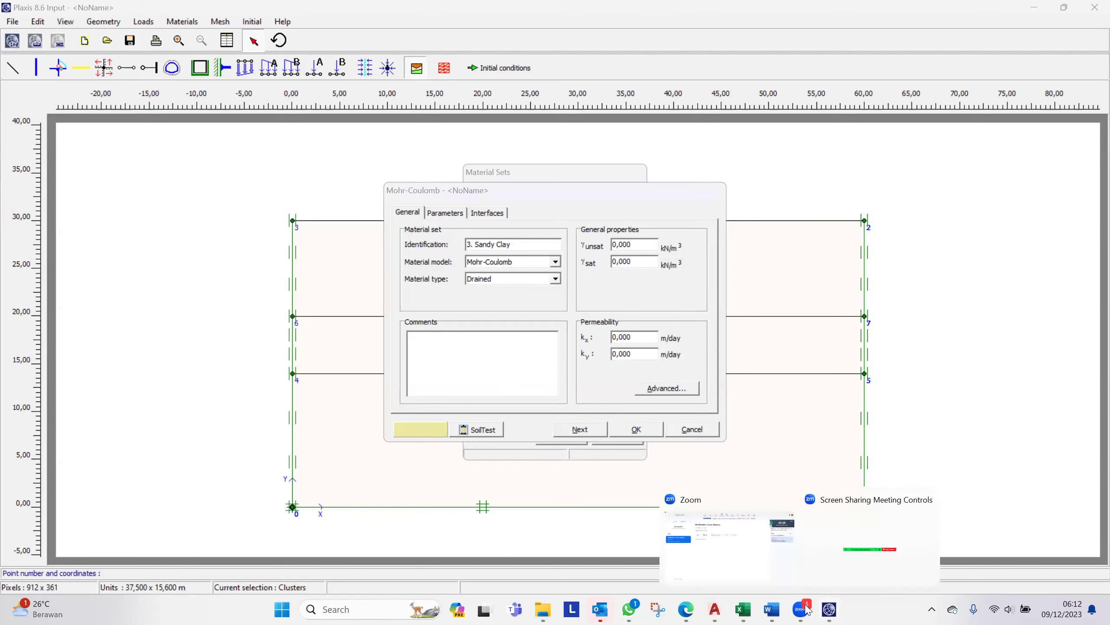
pyautogui.click(941, 356)
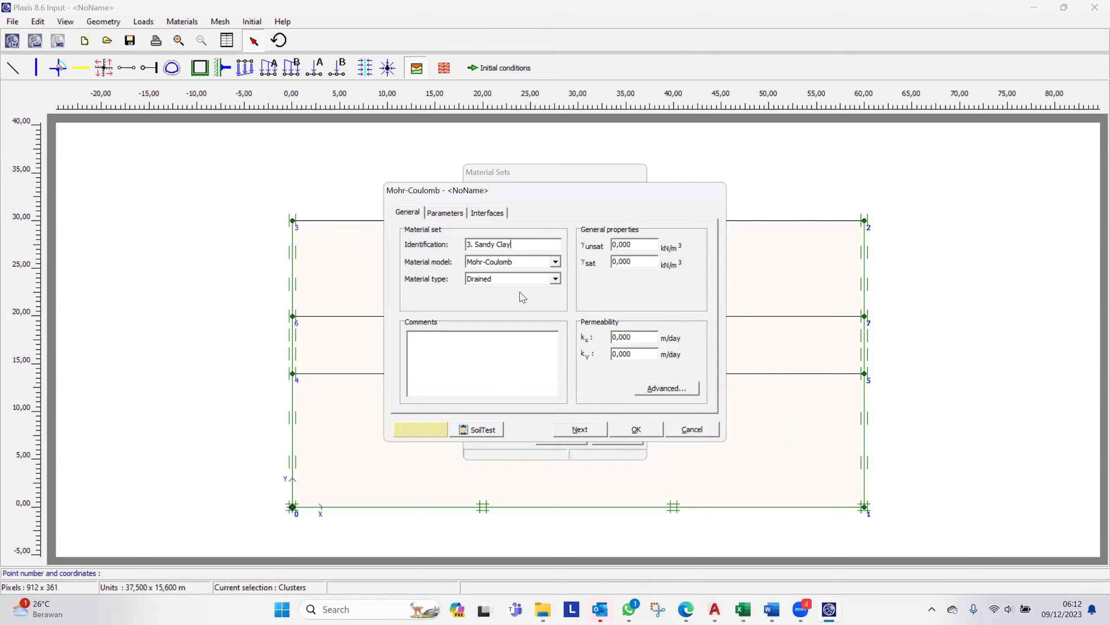
# Step: Set 3. Sandy Clay to UnDrained and enter its Excel unit weights: 15,5 kN/m³ unsaturated and 16,5 kN/m³ saturated
pyautogui.click(531, 282)
pyautogui.click(502, 294)
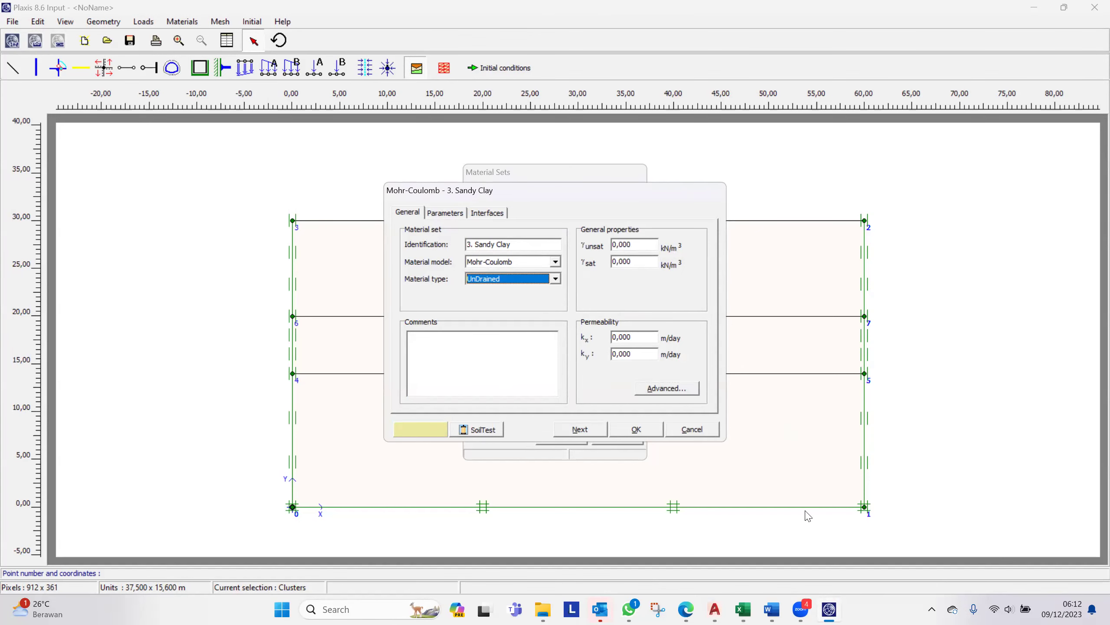
pyautogui.click(743, 609)
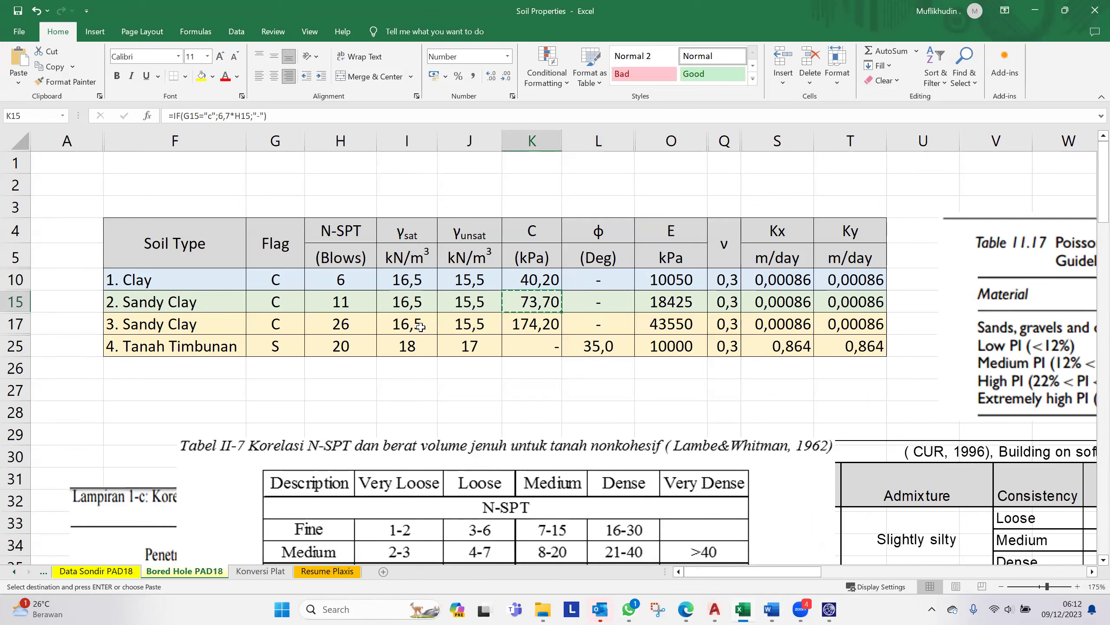
pyautogui.click(452, 331)
pyautogui.hotkey('ctrl', 'c')
pyautogui.click(830, 609)
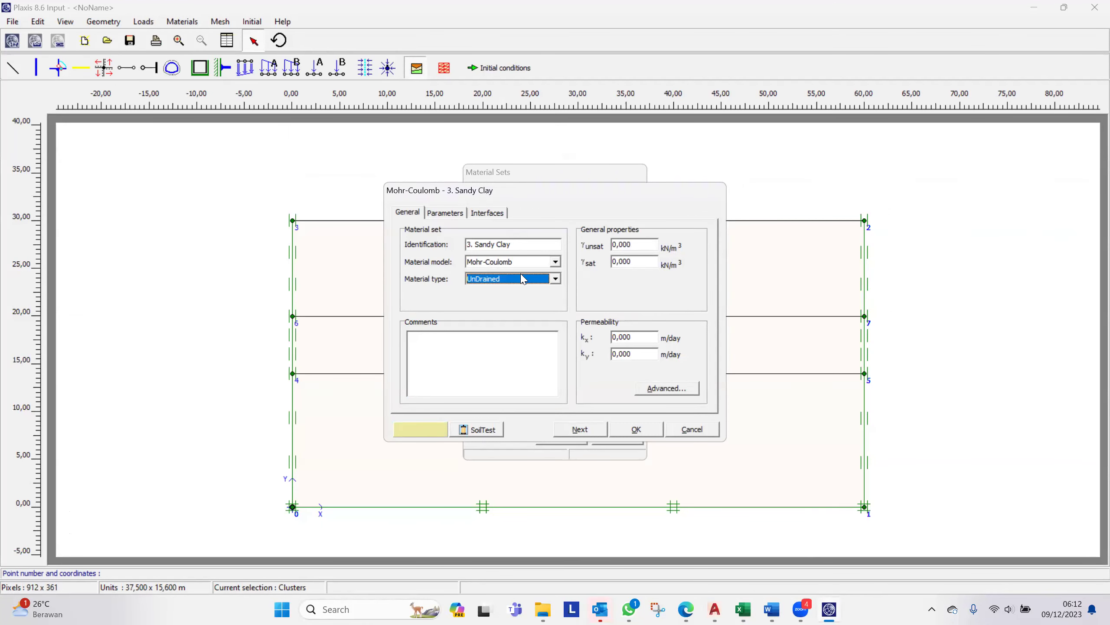
pyautogui.click(633, 245)
pyautogui.hotkey('ctrl', 'v')
pyautogui.click(645, 262)
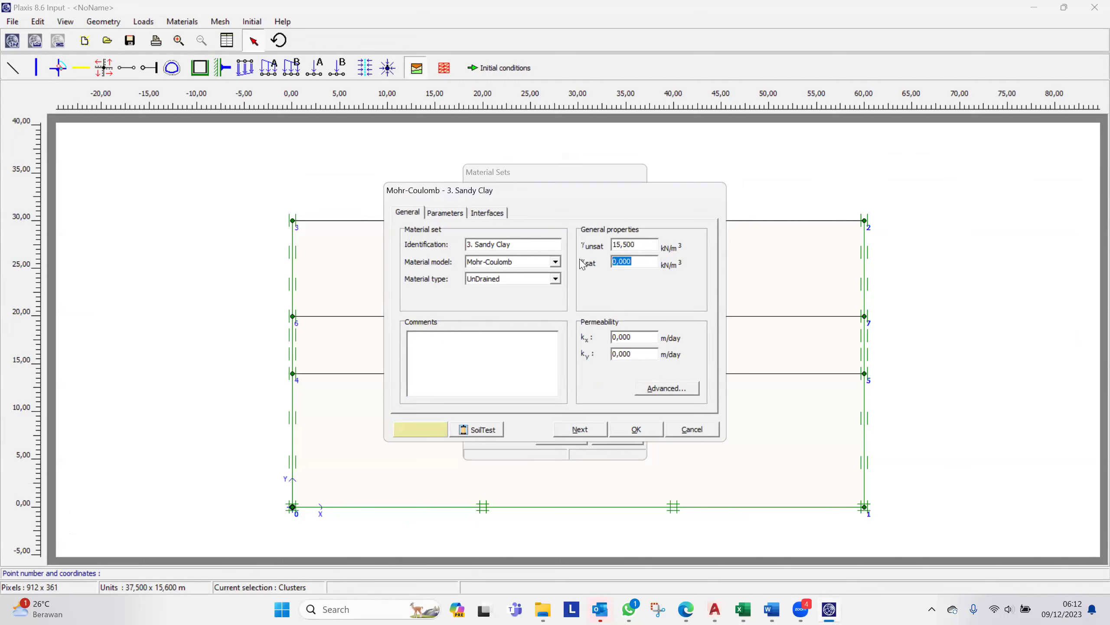
pyautogui.write('16')
# Step: Copy the permeability of 0,000864 m/day for 3. Sandy Clay from Excel into both kx and ky in Plaxis
pyautogui.click(743, 610)
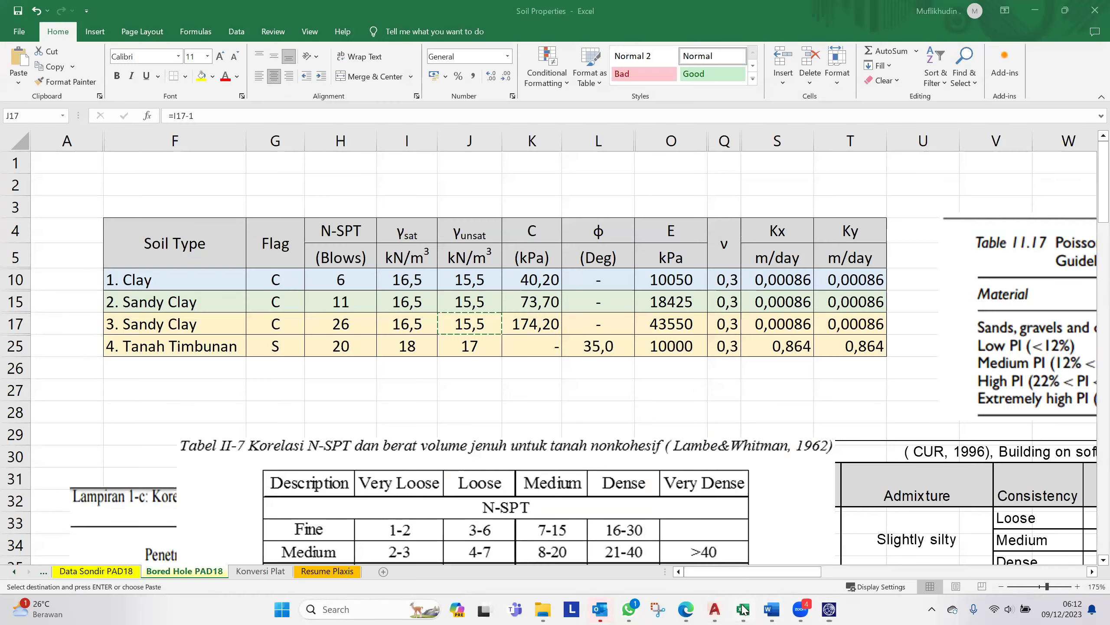
pyautogui.click(785, 327)
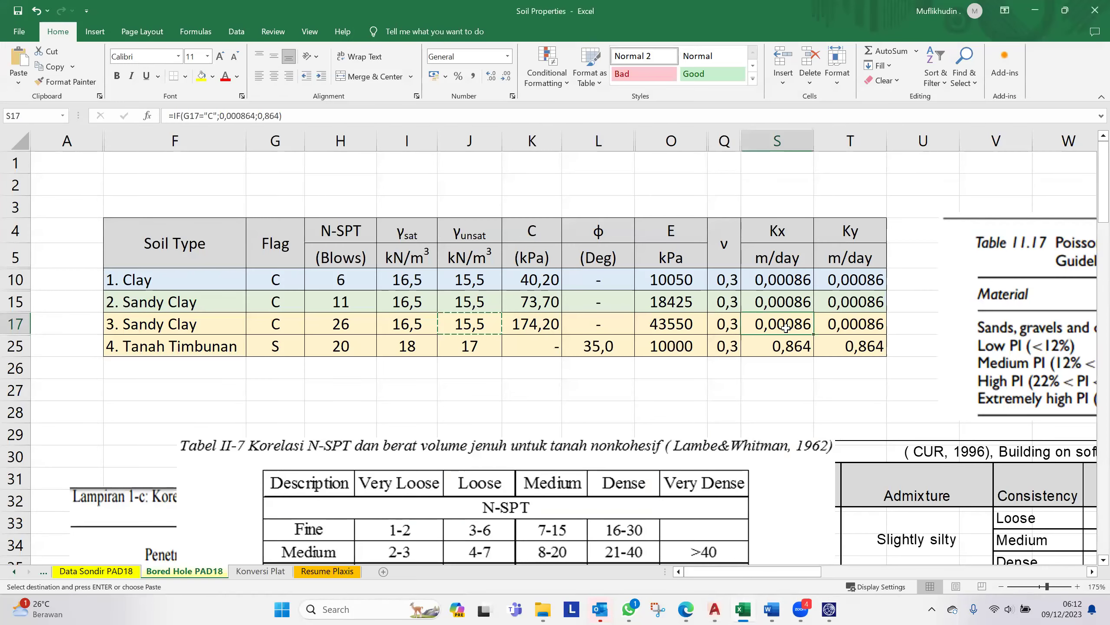
pyautogui.click(830, 609)
pyautogui.moveTo(642, 337); pyautogui.dragTo(591, 355)
pyautogui.hotkey('ctrl', 'v')
pyautogui.hotkey('ctrl', 'v')
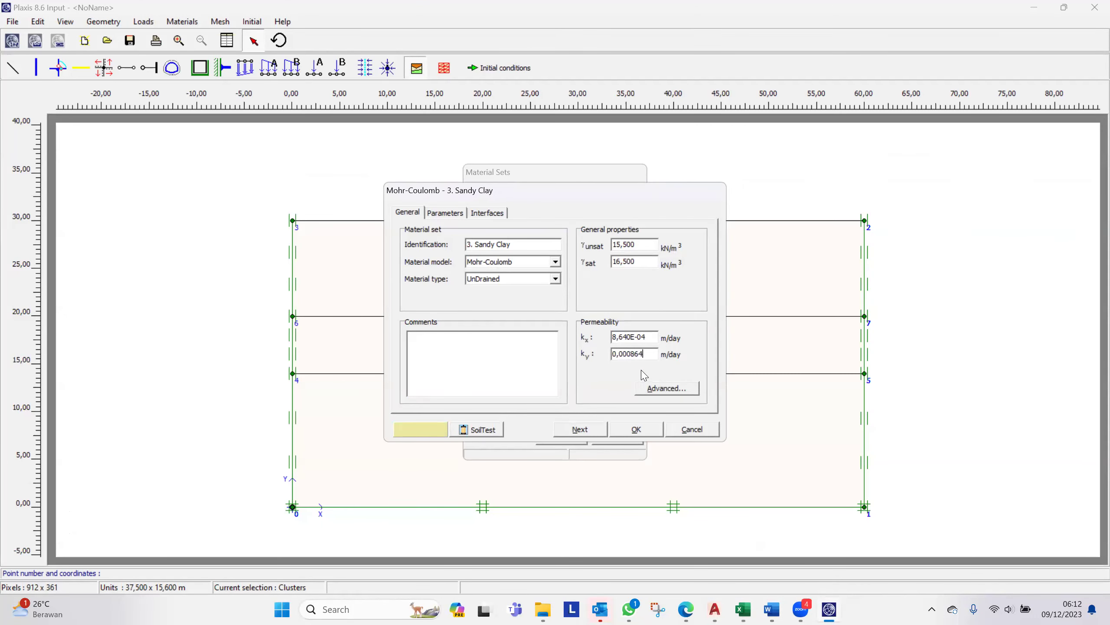
pyautogui.click(652, 336)
# Step: Enter the Excel stiffness modulus of 43550 kPa as Eref for 3. Sandy Clay in Plaxis
pyautogui.click(444, 213)
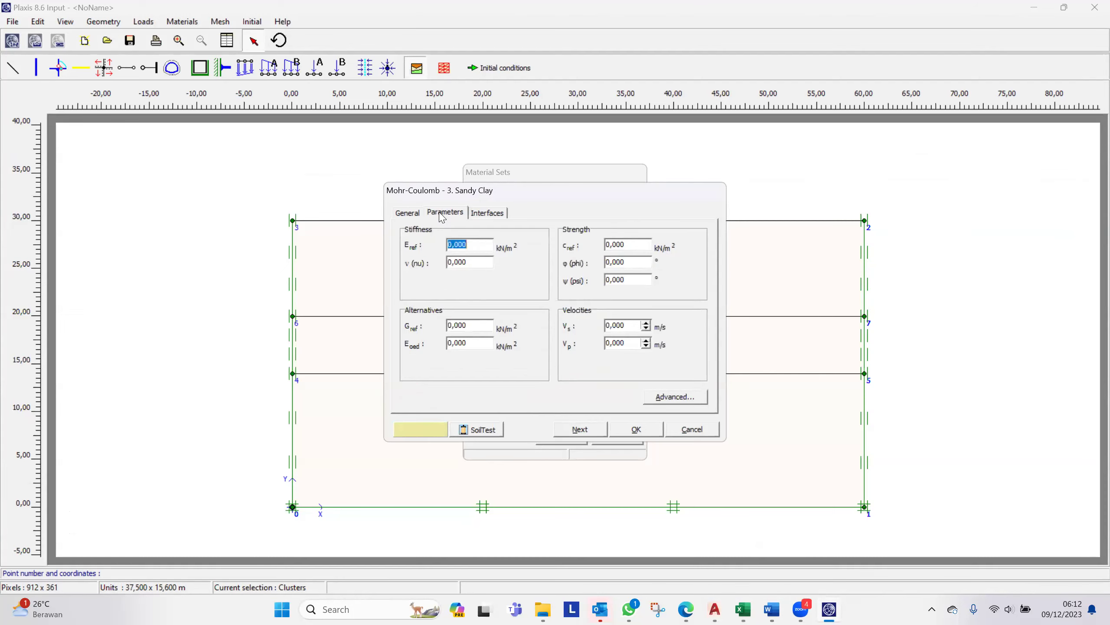
pyautogui.click(738, 608)
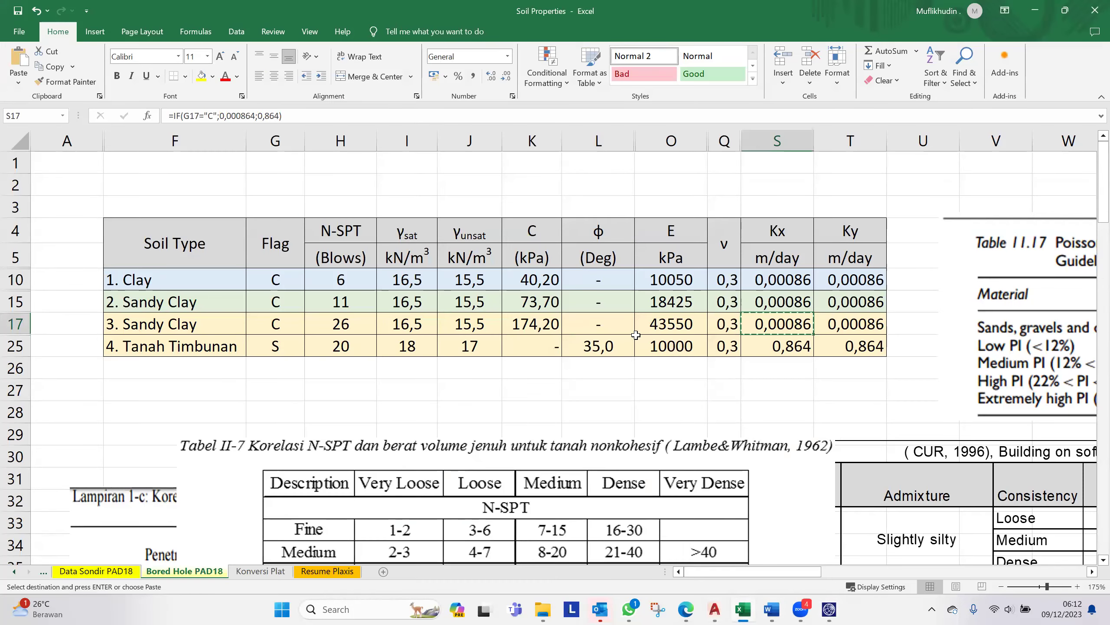
pyautogui.click(672, 324)
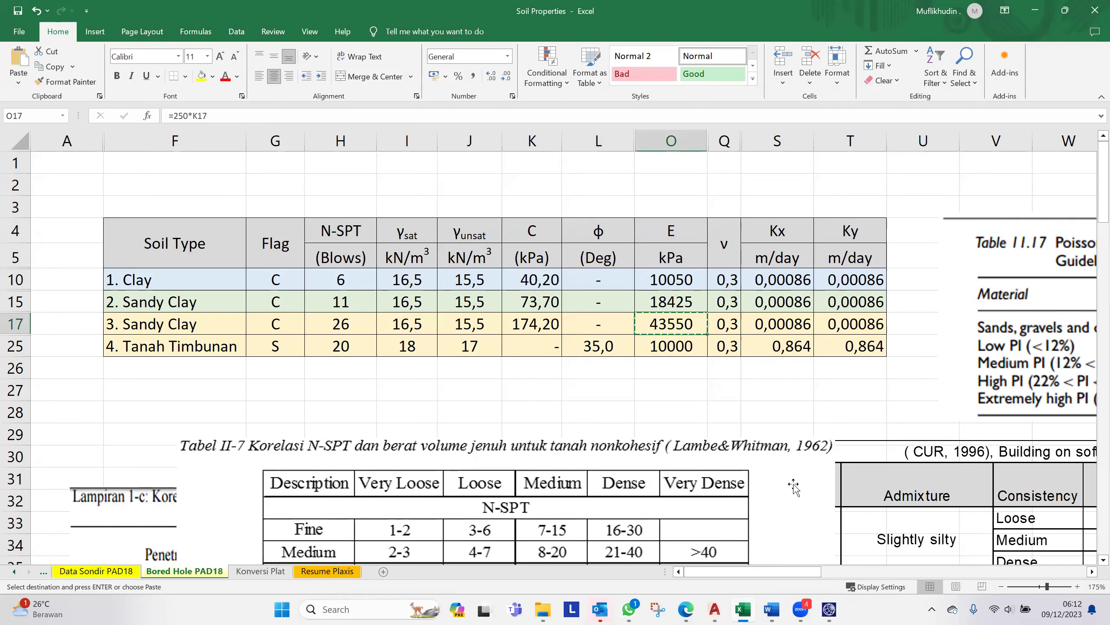
pyautogui.click(829, 609)
pyautogui.press('BackSpace')
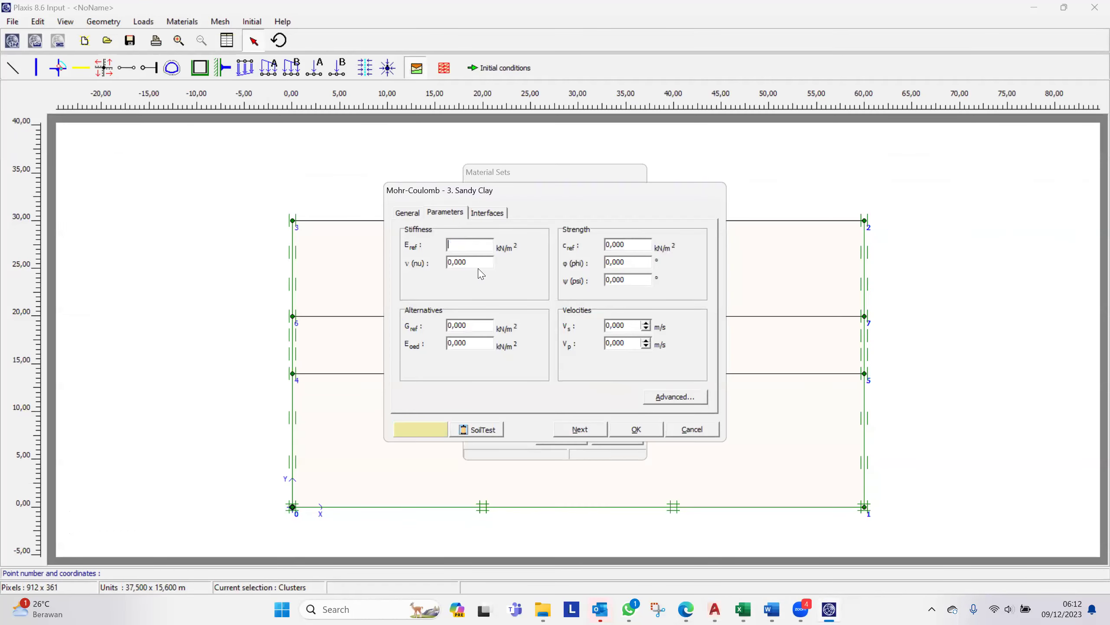
pyautogui.write('43550')
# Step: Copy the Poisson's ratio of 0,3 for 3. Sandy Clay from Excel into its stiffness parameters in Plaxis
pyautogui.click(477, 263)
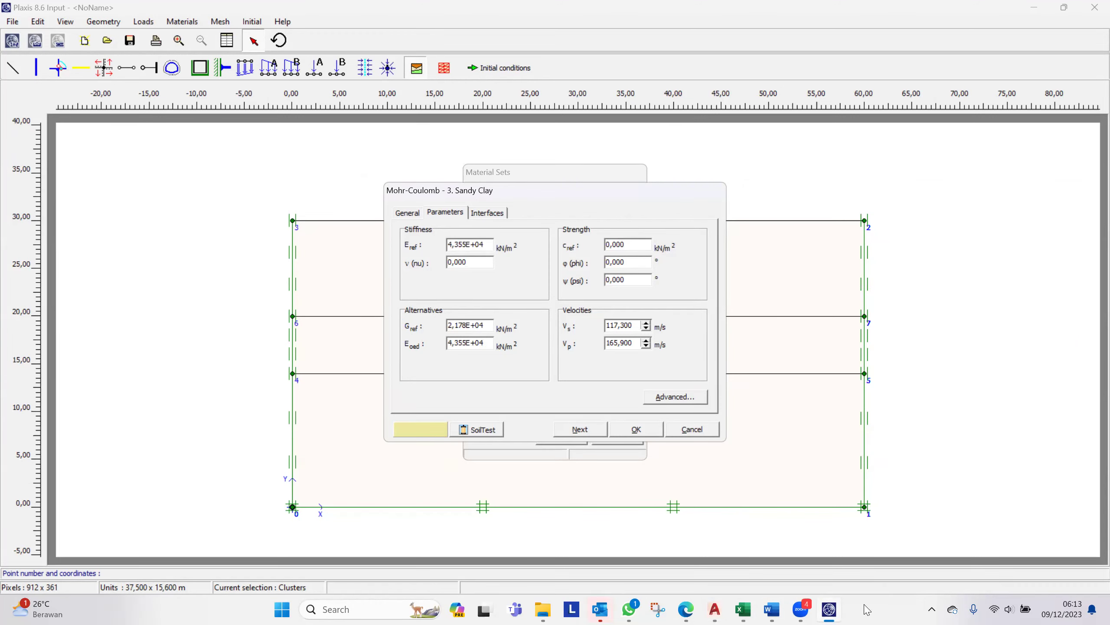
pyautogui.click(743, 609)
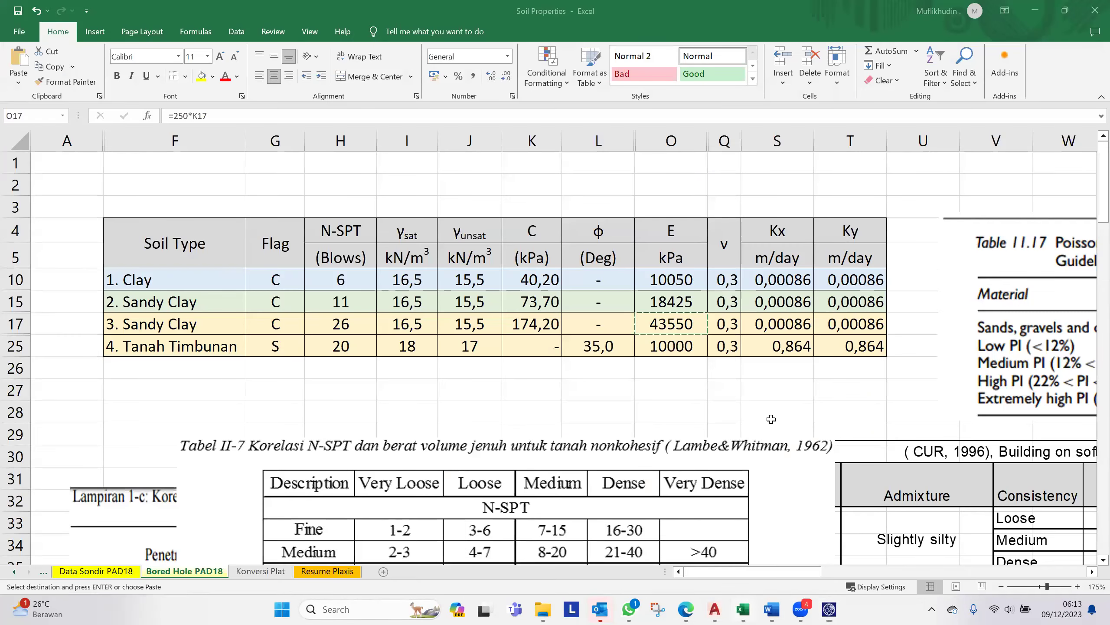
pyautogui.click(725, 326)
pyautogui.hotkey('ctrl', 'c')
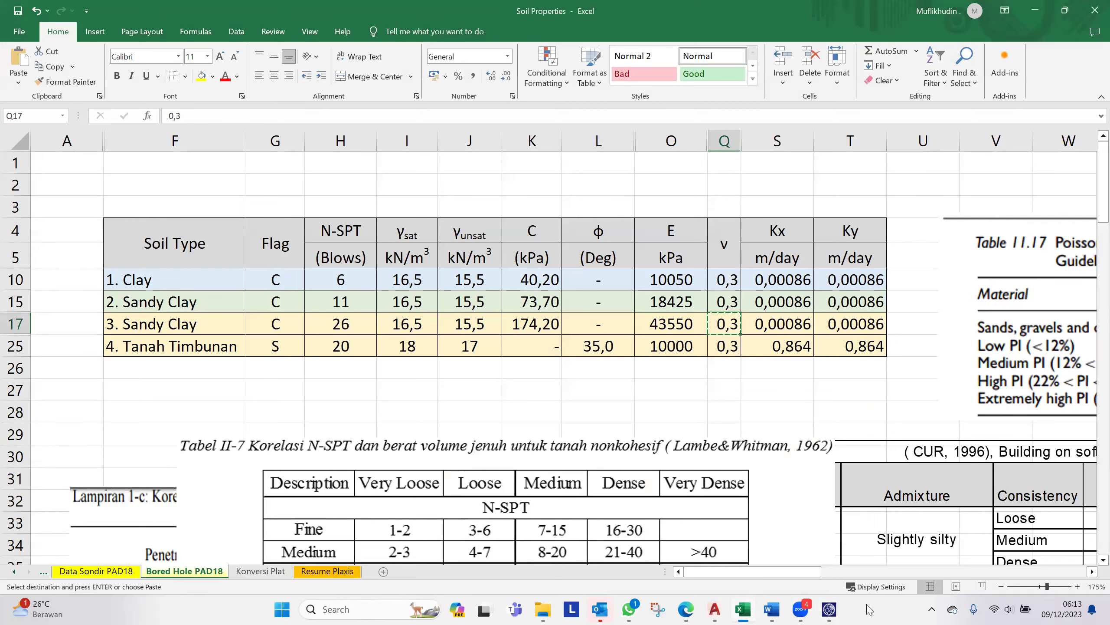
pyautogui.click(828, 609)
pyautogui.moveTo(481, 261); pyautogui.dragTo(411, 259)
pyautogui.hotkey('ctrl', 'v')
# Step: Copy the cohesion of 174,20 kPa for 3. Sandy Clay from Excel into cref in Plaxis
pyautogui.click(625, 244)
pyautogui.click(743, 609)
pyautogui.click(538, 325)
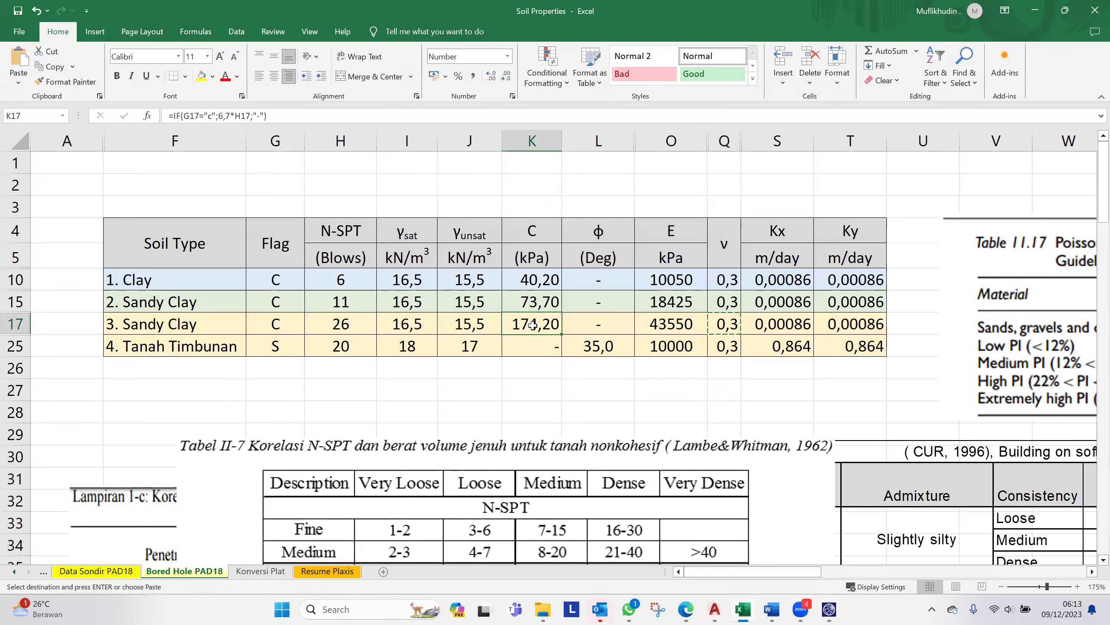
pyautogui.hotkey('ctrl', 'c')
pyautogui.click(829, 609)
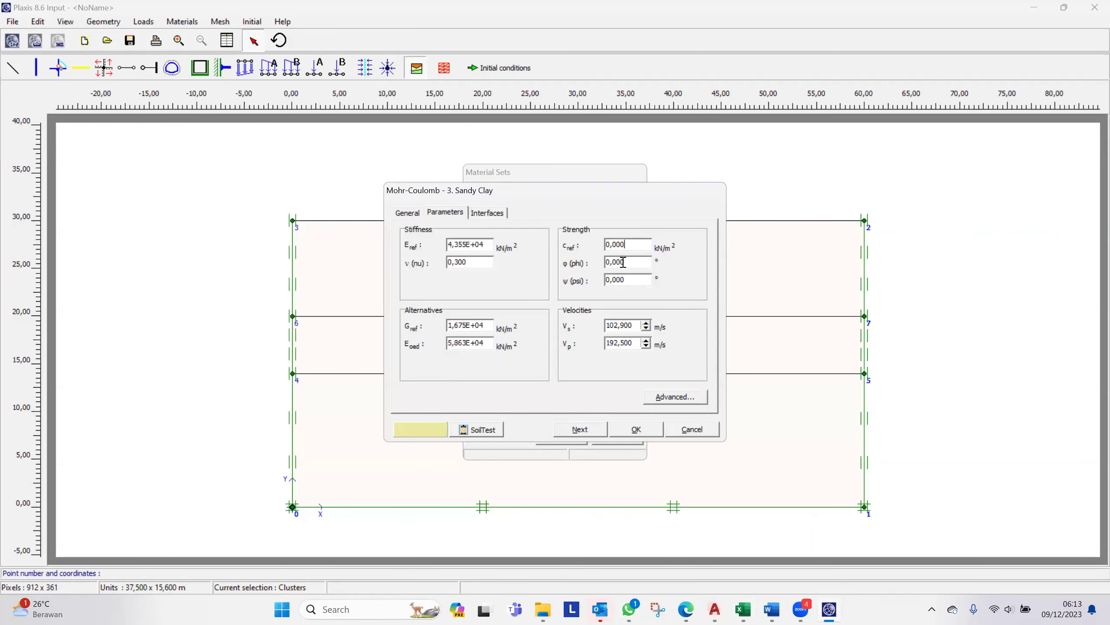
pyautogui.doubleClick(631, 248)
pyautogui.hotkey('ctrl', 'v')
# Step: Give 3. Sandy Clay a turquoise display colour and save the material
pyautogui.click(420, 428)
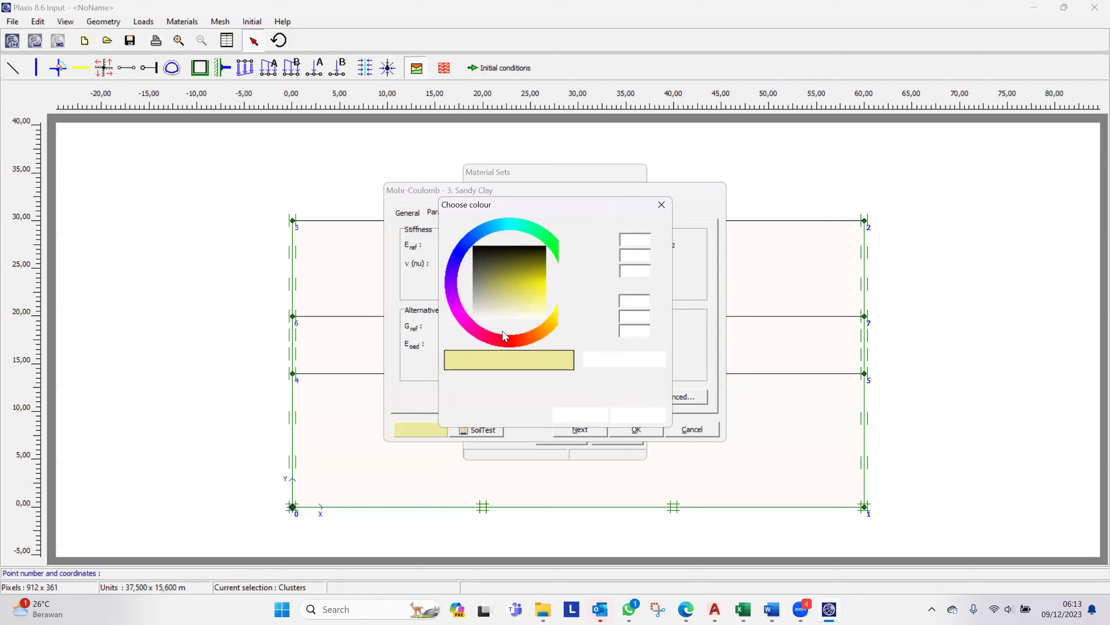
pyautogui.click(507, 230)
pyautogui.click(513, 283)
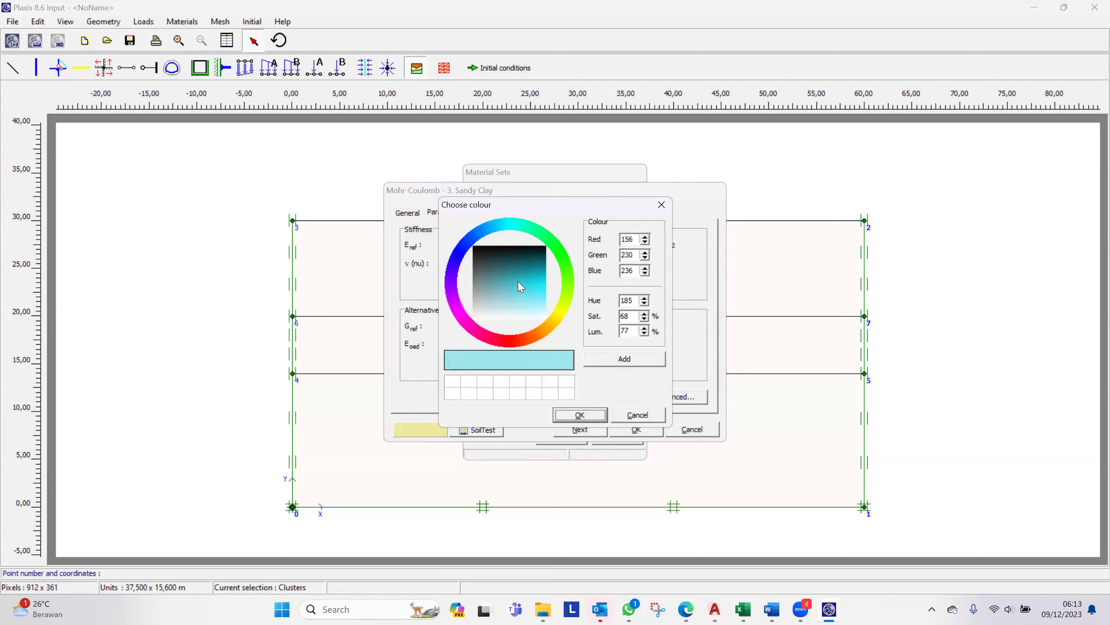
pyautogui.click(587, 419)
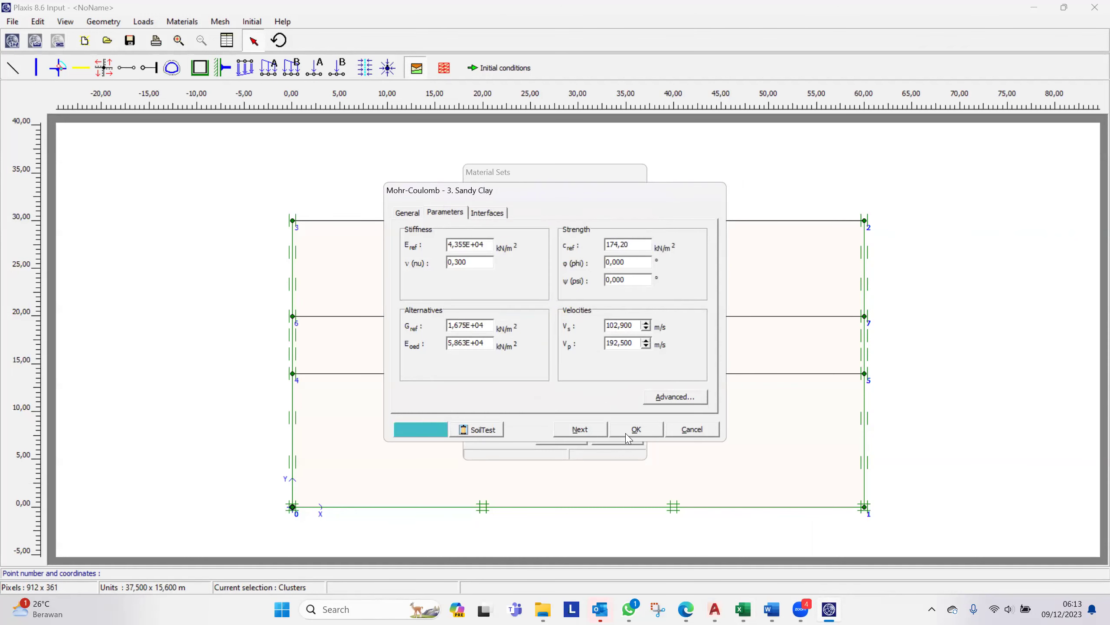
pyautogui.click(630, 432)
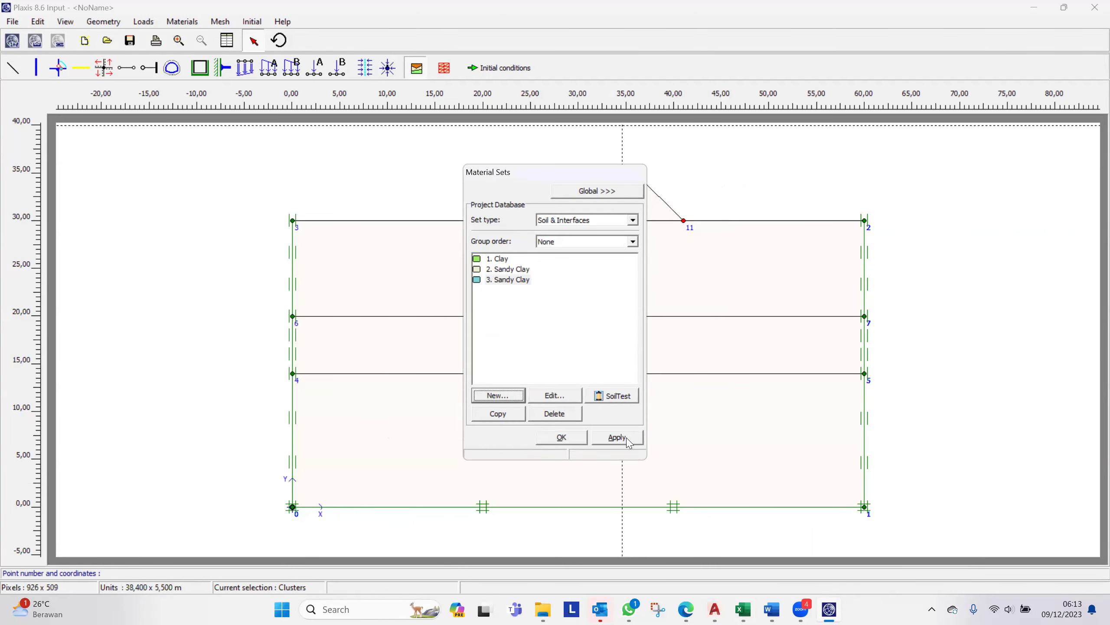
# Step: Start a new soil material for the embankment fill and name it "Material Timbunan"
pyautogui.click(515, 395)
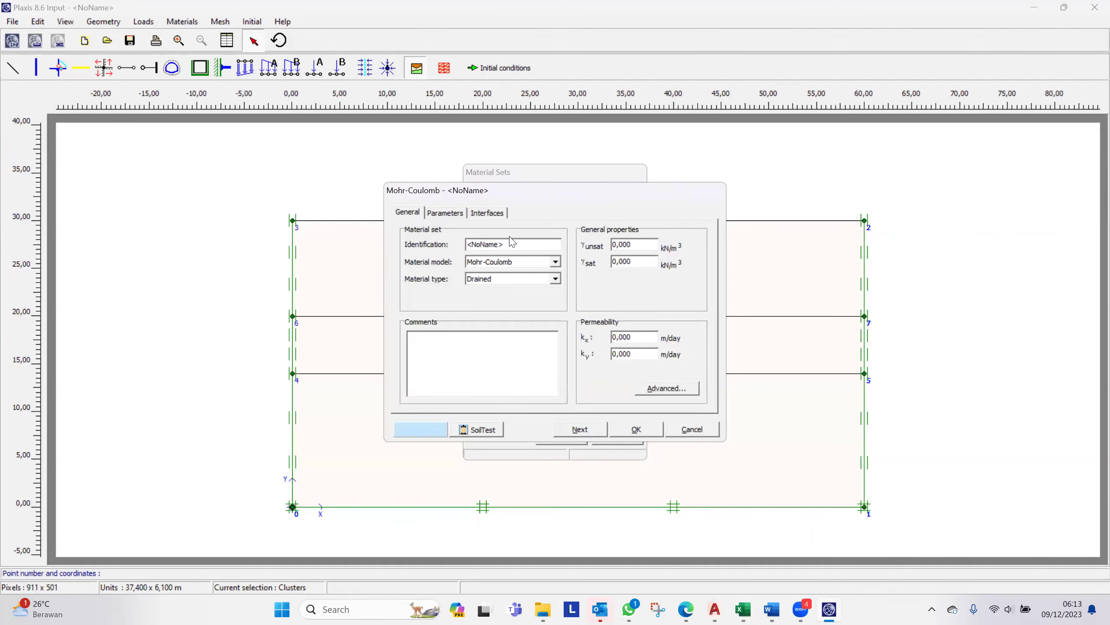
pyautogui.moveTo(511, 243); pyautogui.dragTo(443, 241)
pyautogui.write('Mst')
# Step: Enter the 4. Tanah Timbunan unit weights from Excel for Material Timbunan: 17 kN/m³ unsaturated and 18 kN/m³ saturated
pyautogui.click(743, 609)
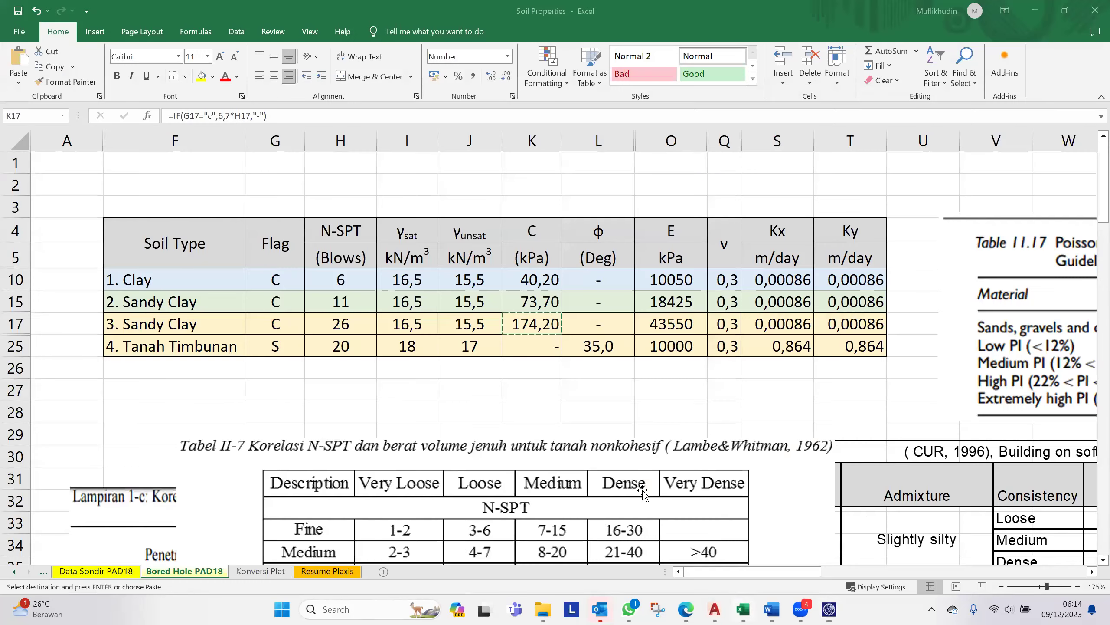
pyautogui.click(458, 350)
pyautogui.hotkey('ctrl', 'c')
pyautogui.click(831, 609)
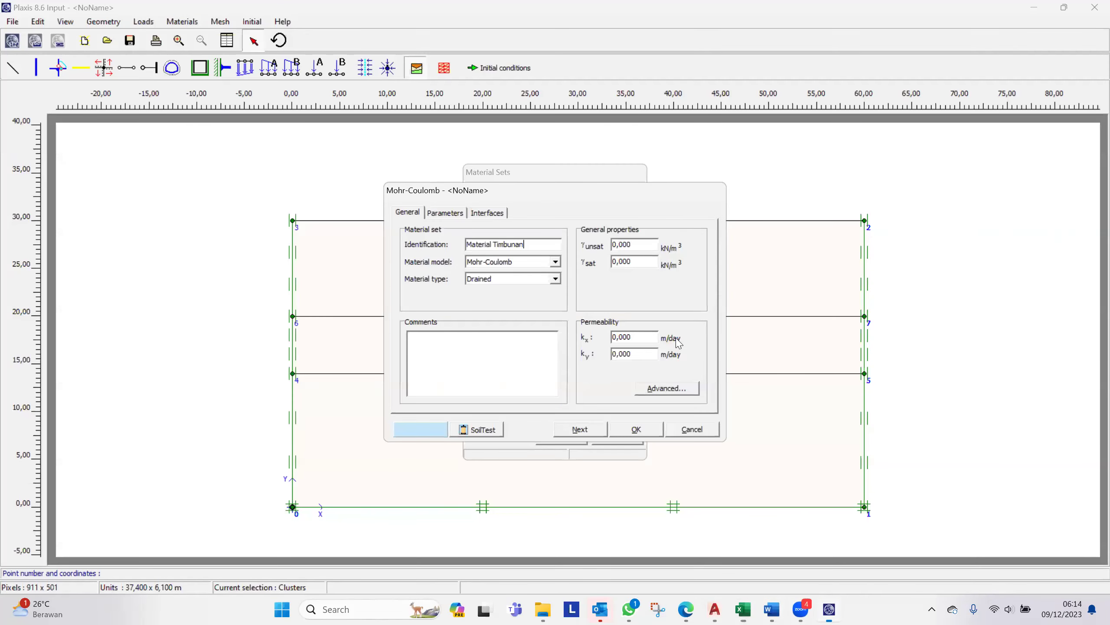
pyautogui.doubleClick(636, 247)
pyautogui.hotkey('ctrl', 'v')
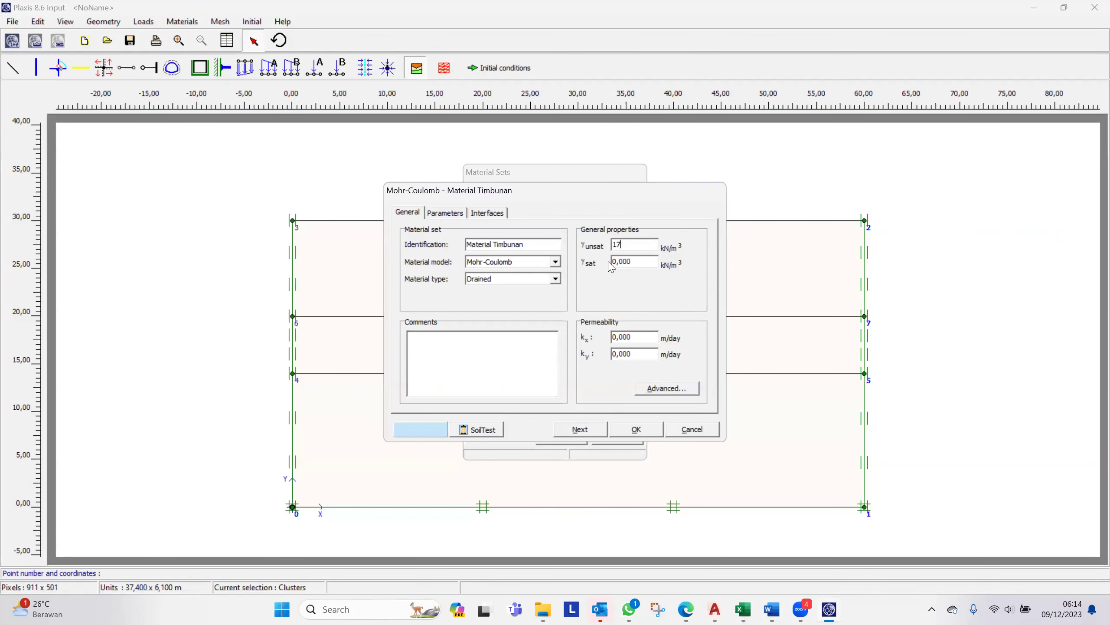
pyautogui.doubleClick(649, 259)
pyautogui.write('18')
# Step: Copy the Tanah Timbunan permeability of 0,864 m/day from Excel into kx and ky of Material Timbunan
pyautogui.click(743, 610)
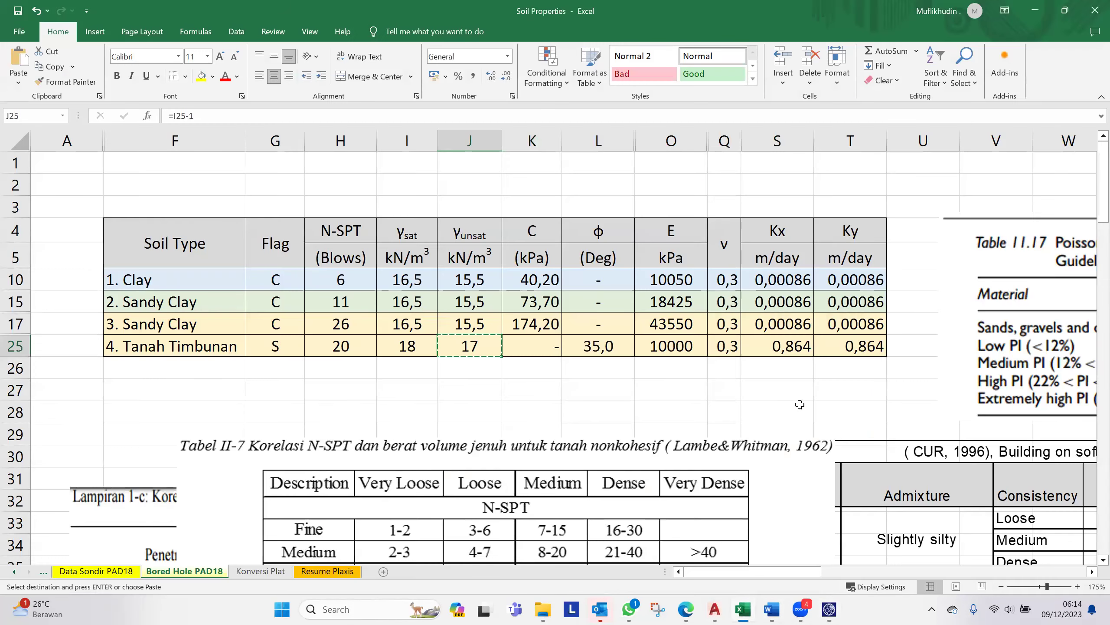
pyautogui.click(807, 348)
pyautogui.hotkey('ctrl', 'c')
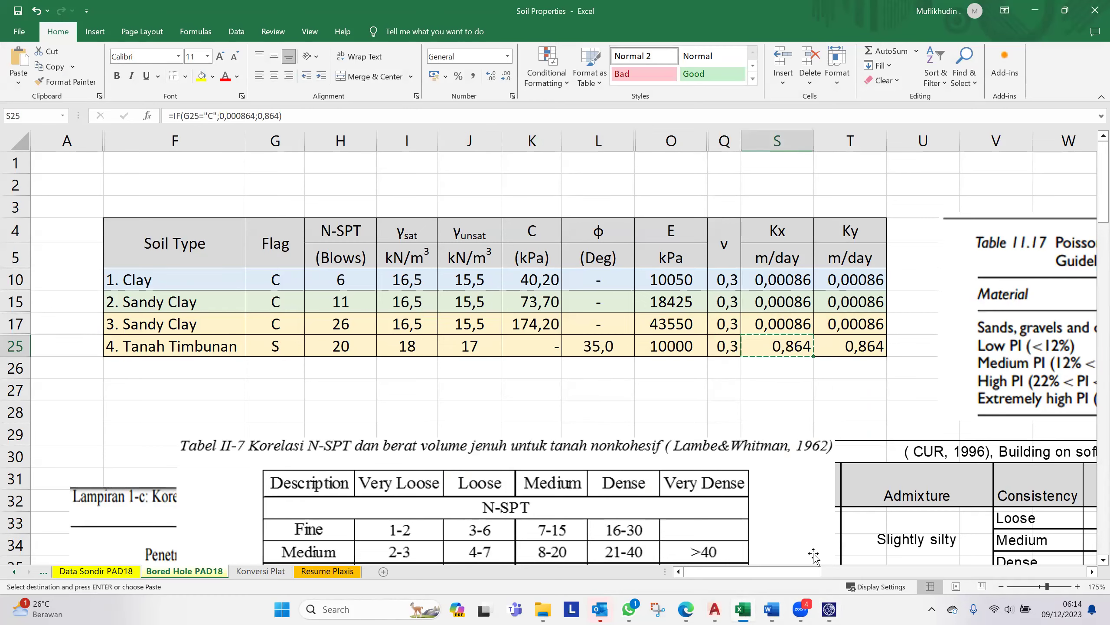
pyautogui.click(830, 608)
pyautogui.click(641, 340)
pyautogui.hotkey('ctrl', 'v')
pyautogui.click(618, 353)
pyautogui.hotkey('ctrl', 'v')
# Step: Copy the Tanah Timbunan stiffness modulus of 10000 kPa from Excel into Eref of Material Timbunan
pyautogui.click(445, 213)
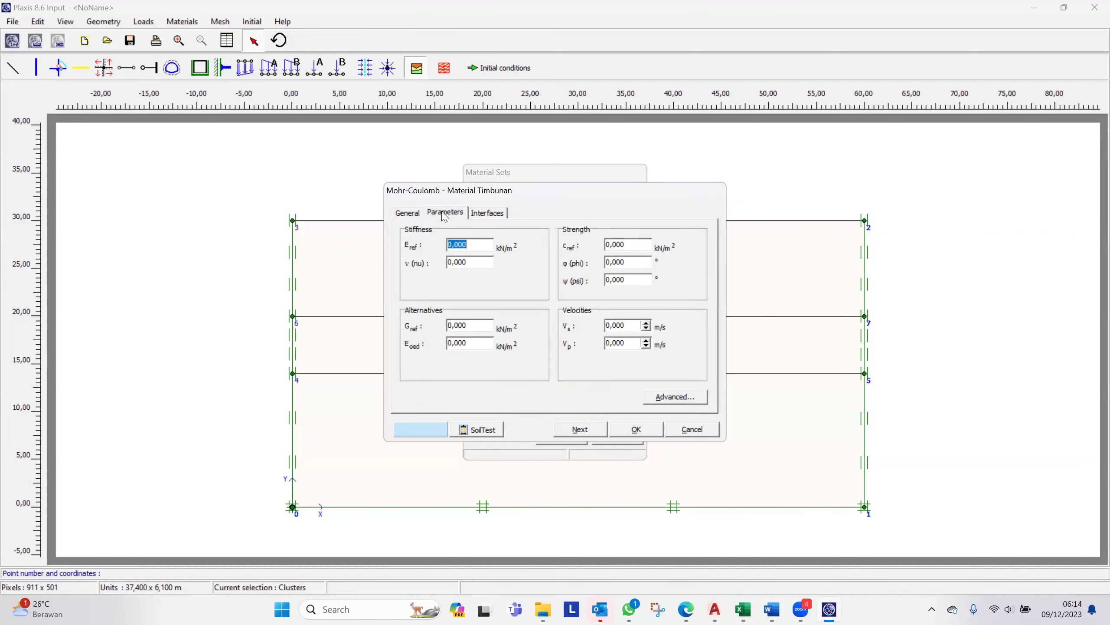
pyautogui.click(739, 609)
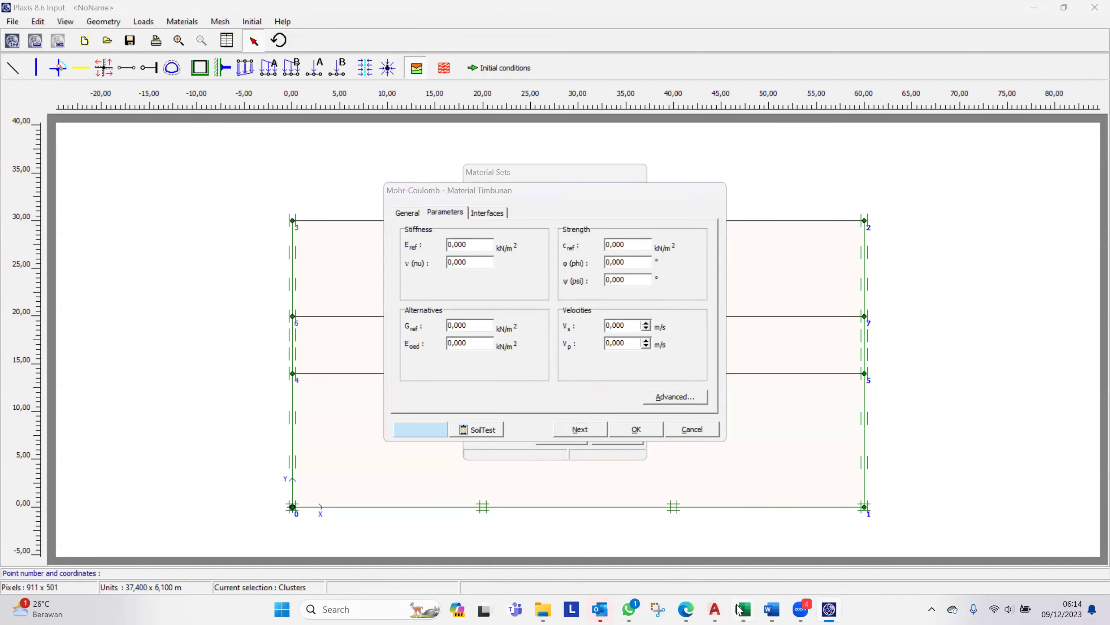
pyautogui.click(673, 350)
pyautogui.hotkey('ctrl', 'c')
pyautogui.click(830, 609)
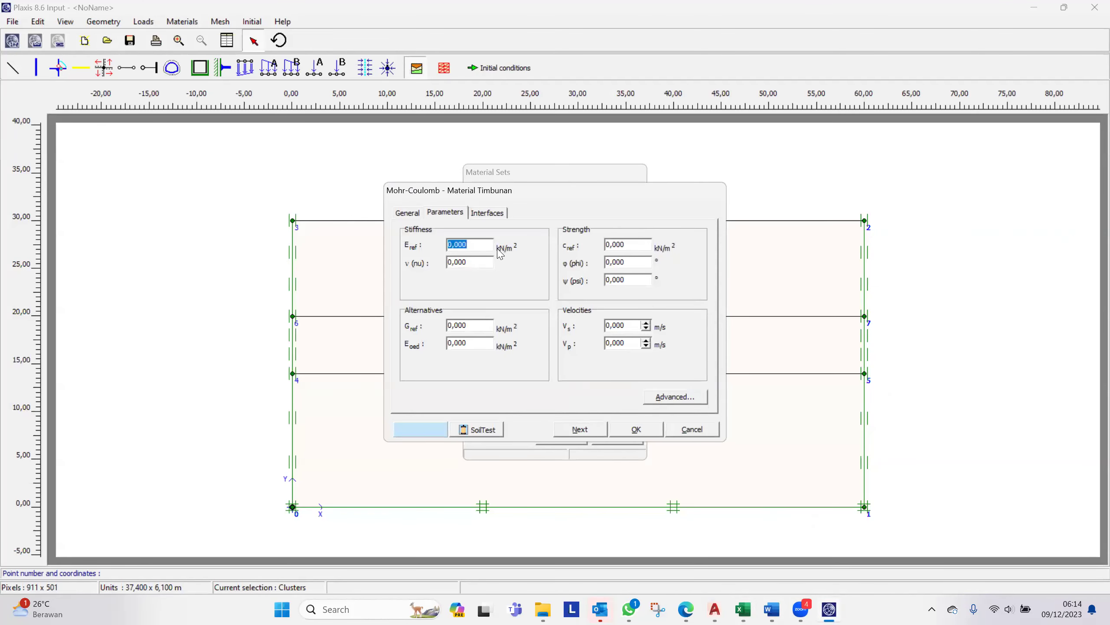
pyautogui.press('BackSpace')
pyautogui.hotkey('ctrl', 'v')
# Step: Check the Tanah Timbunan row in Excel and set the Poisson's ratio of Material Timbunan to 0,3
pyautogui.click(472, 261)
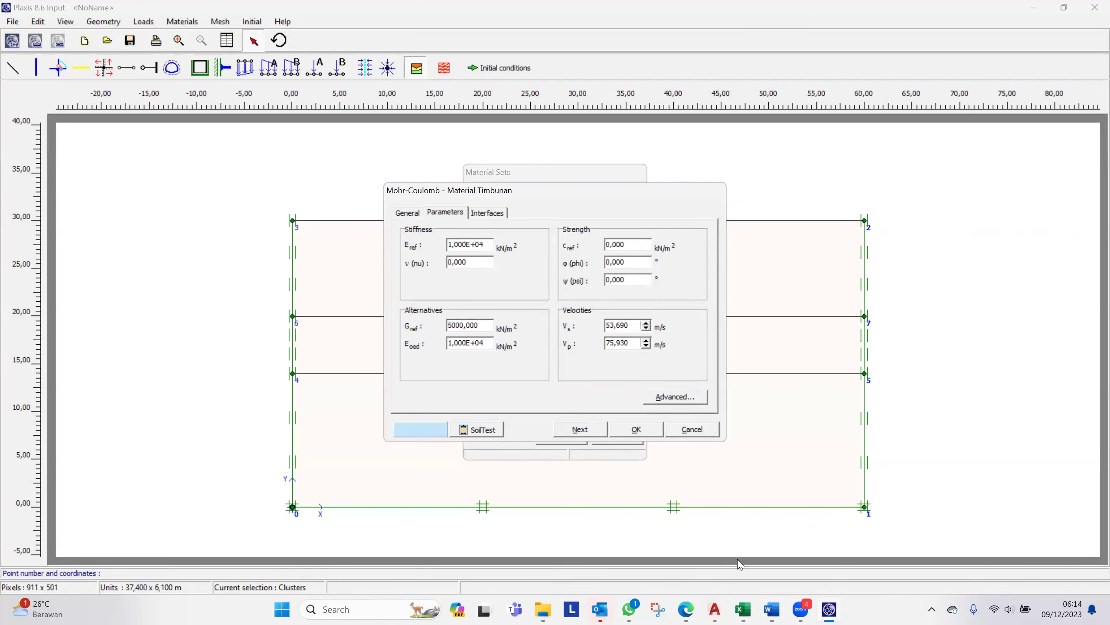
pyautogui.click(743, 608)
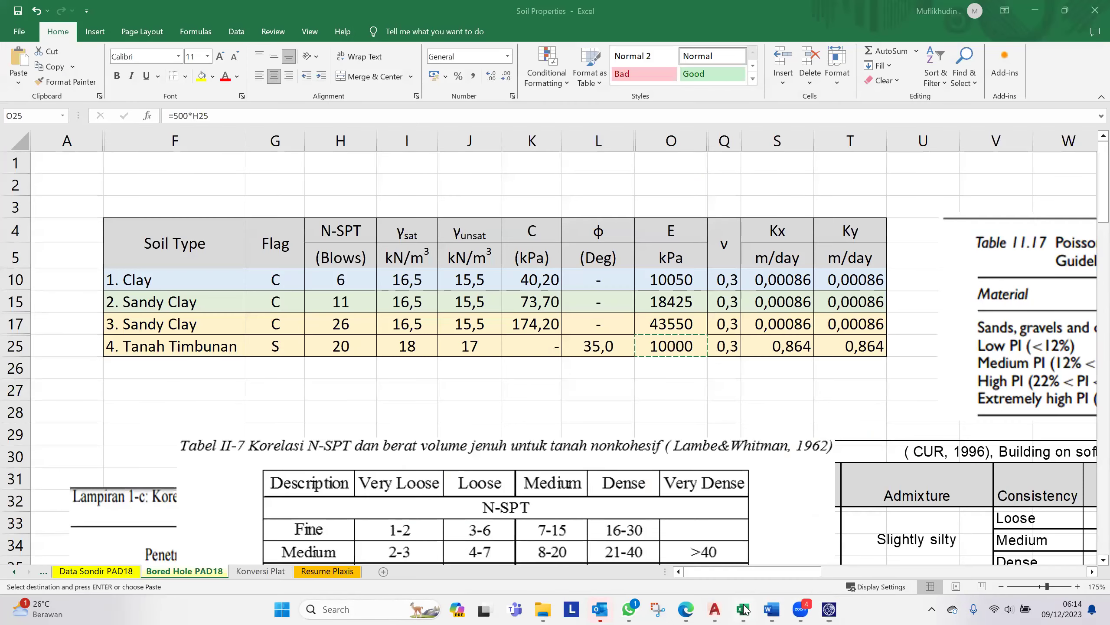
pyautogui.hotkey('alt', 'Tab')
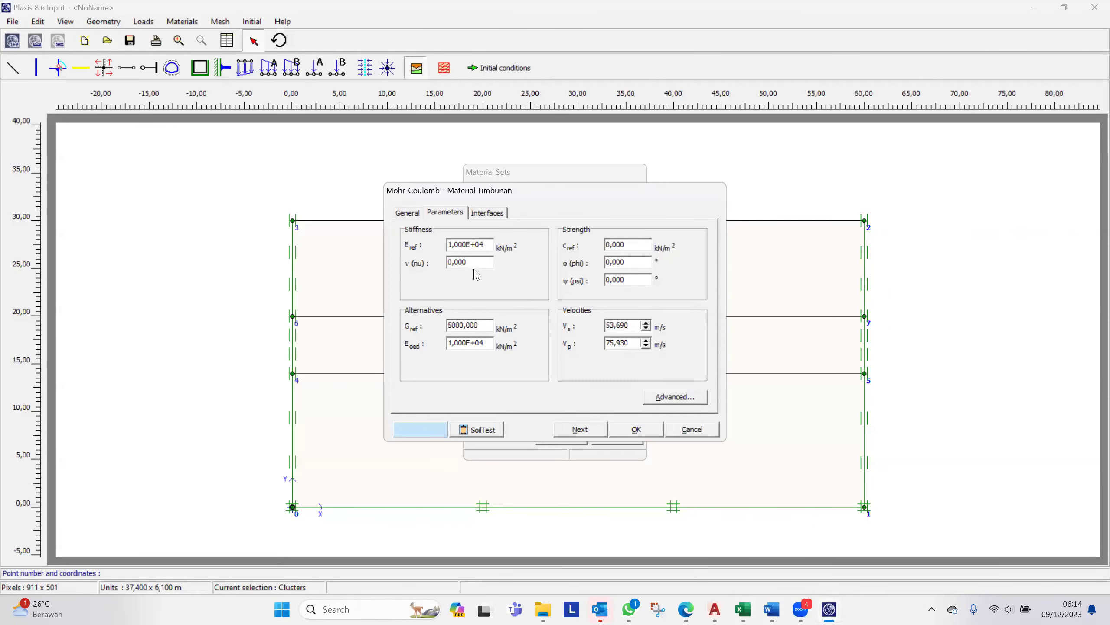
pyautogui.write('3')
# Step: Set the friction angle of Material Timbunan to 35,0 degrees from Excel and its cohesion cref to 1 kN/m²
pyautogui.click(646, 244)
pyautogui.click(751, 610)
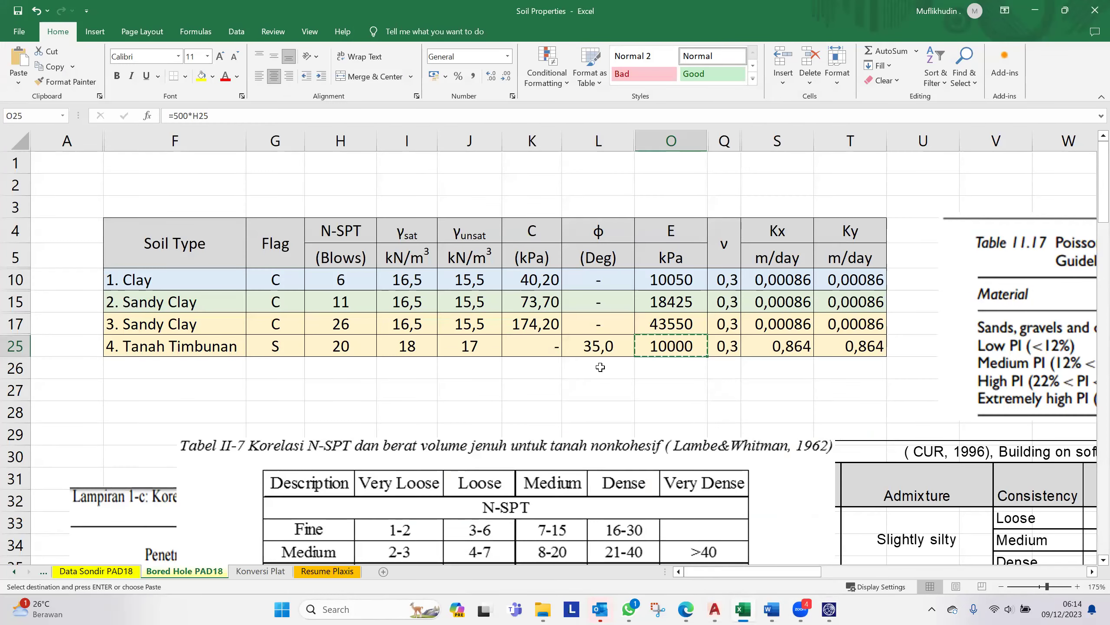
pyautogui.click(599, 346)
pyautogui.hotkey('ctrl', 'c')
pyautogui.click(830, 610)
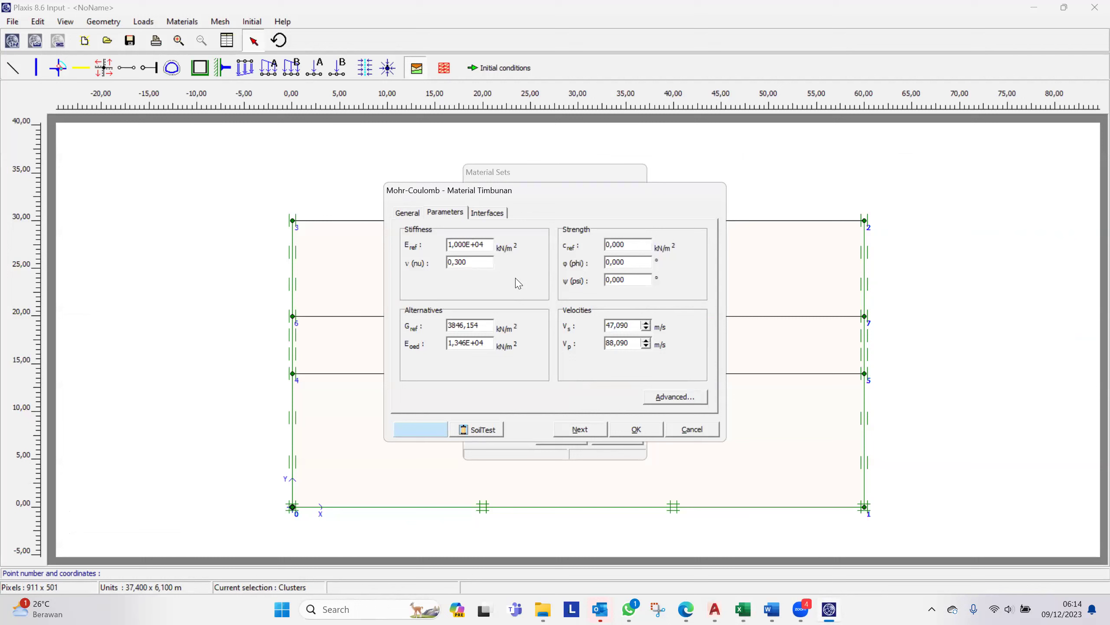
pyautogui.press('Tab')
pyautogui.write('35,0')
pyautogui.doubleClick(628, 247)
pyautogui.write('1')
# Step: Set the display colour of Material Timbunan to yellow (234, 218, 42) and save the material set
pyautogui.click(417, 431)
pyautogui.click(565, 309)
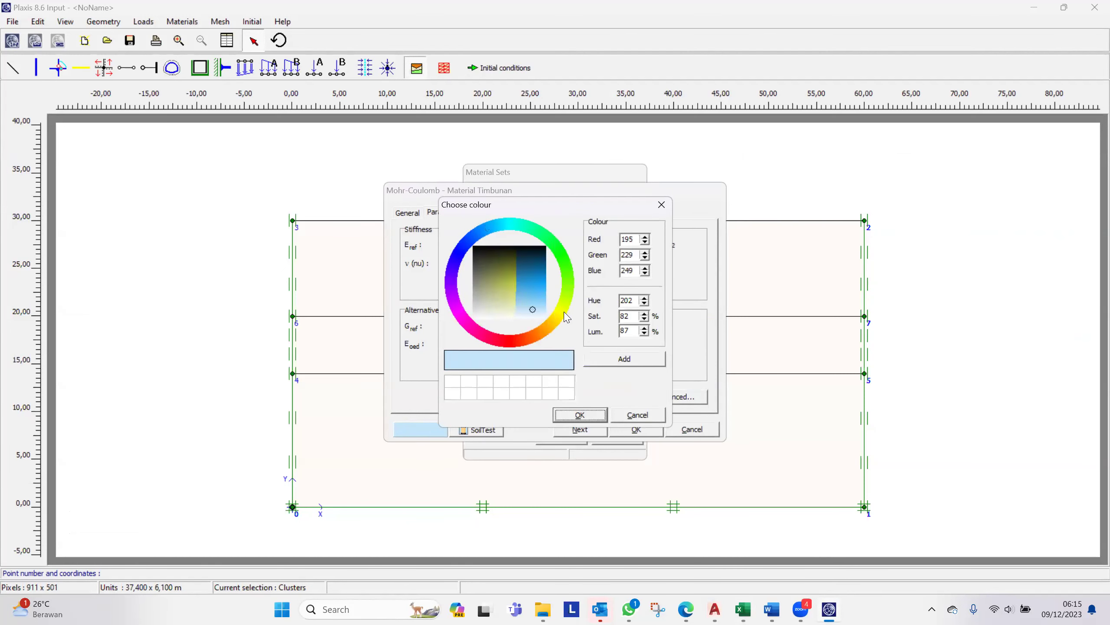
pyautogui.click(559, 318)
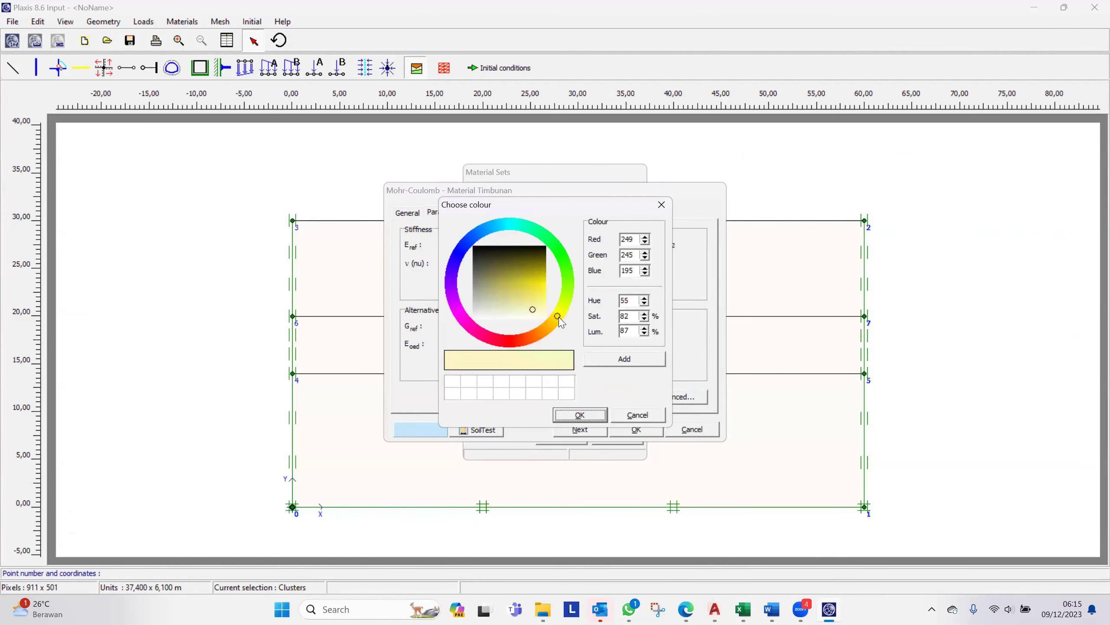
pyautogui.click(534, 285)
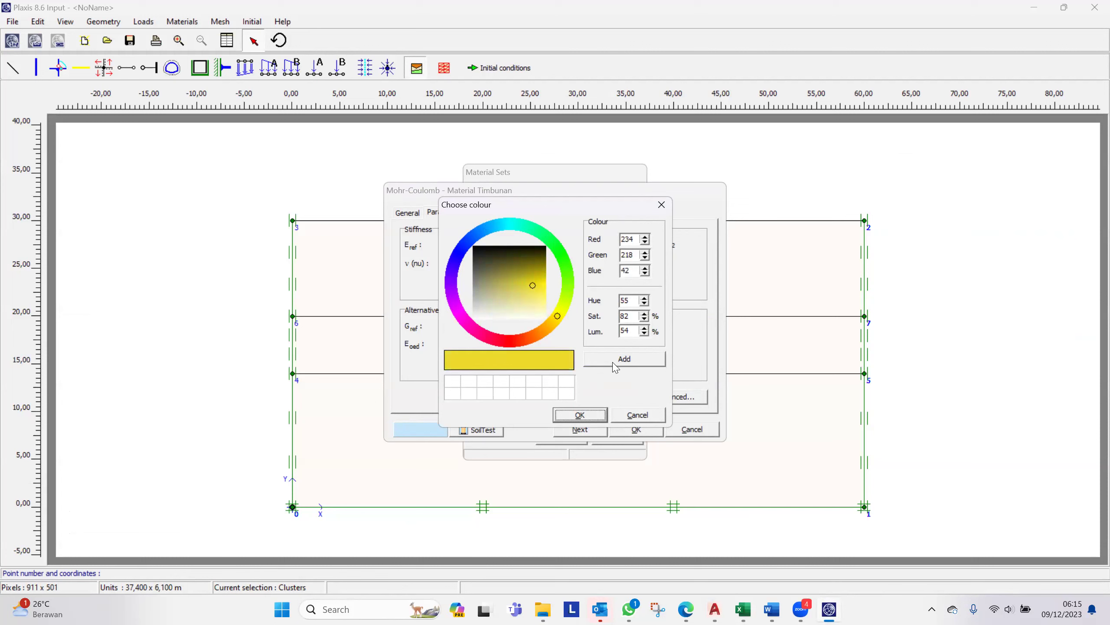
pyautogui.click(580, 415)
pyautogui.click(636, 429)
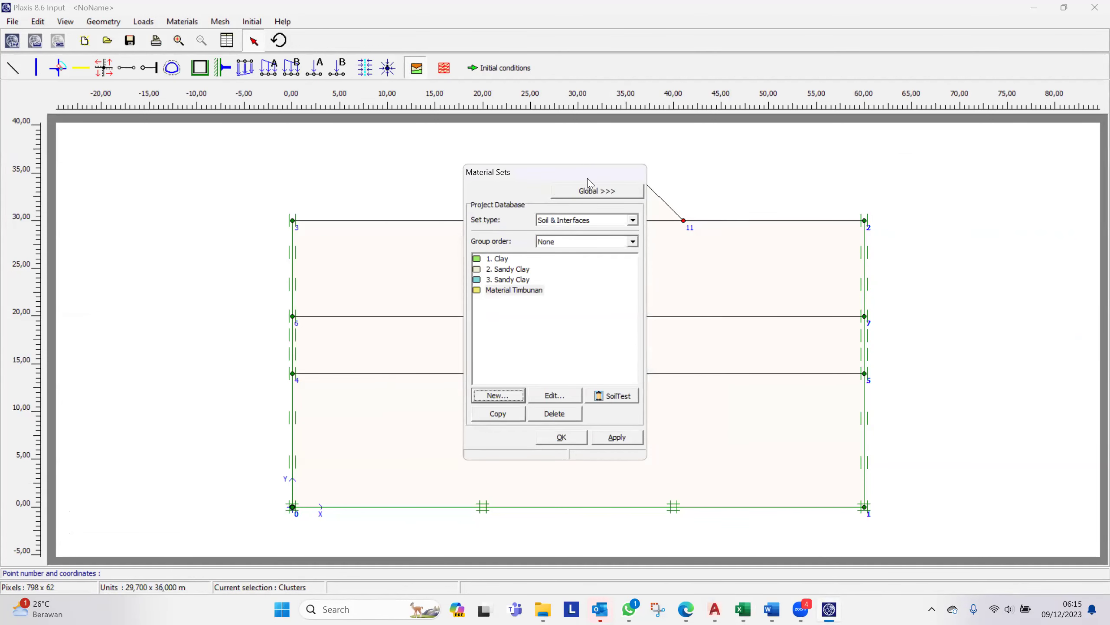
# Step: Assign 1. Clay, 2. Sandy Clay and 3. Sandy Clay to the ground layers from the surface down, and Material Timbunan to the embankment
pyautogui.moveTo(577, 171); pyautogui.dragTo(896, 216)
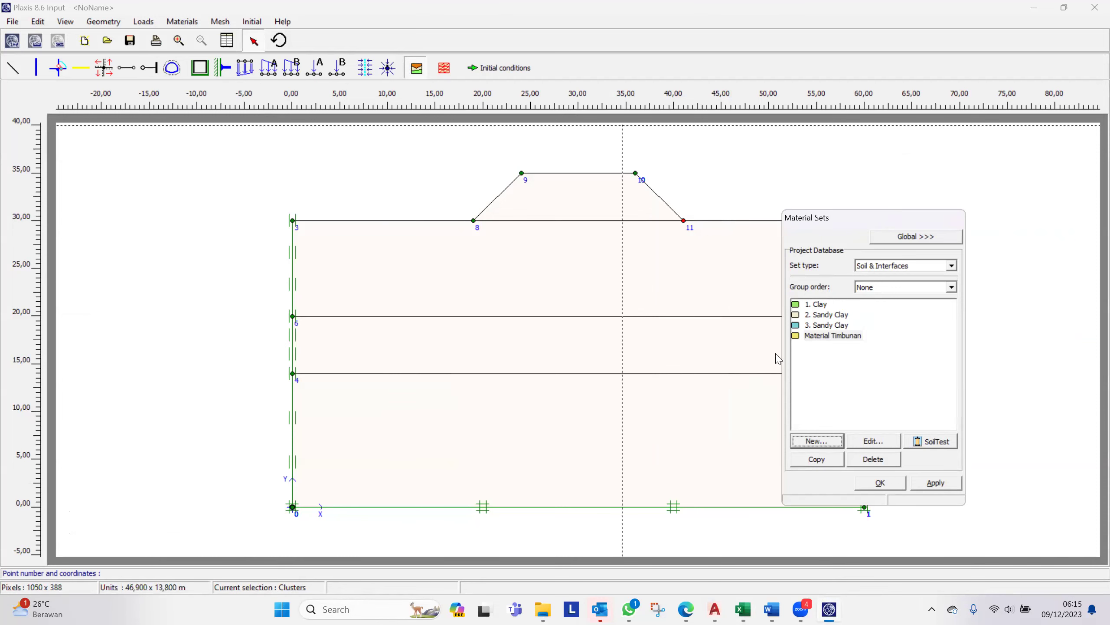
pyautogui.click(818, 305)
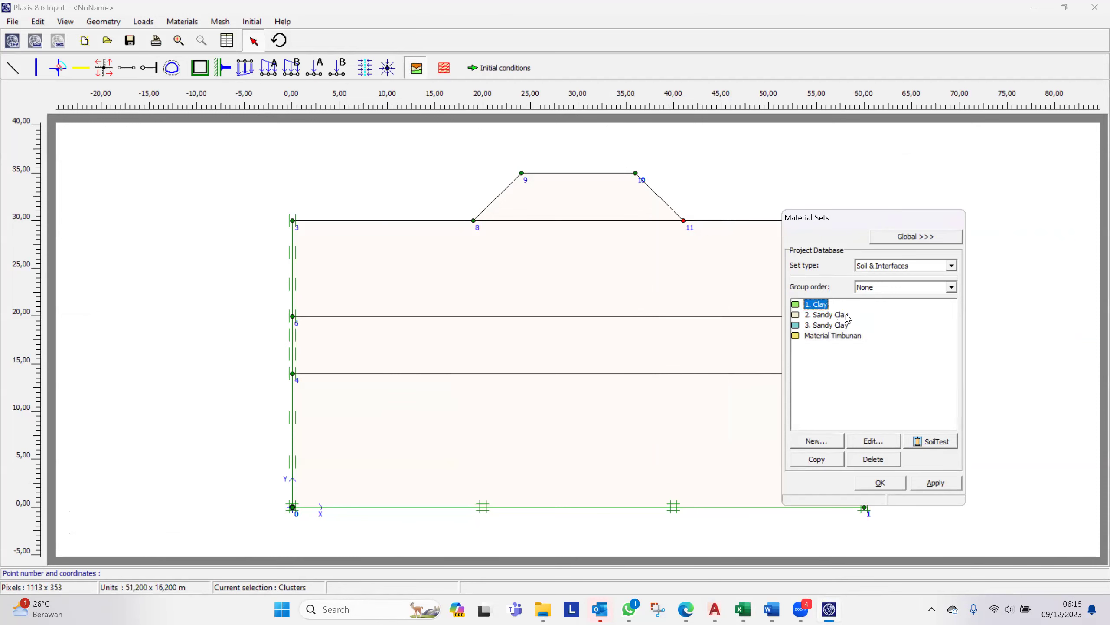
pyautogui.moveTo(818, 309); pyautogui.dragTo(689, 277)
pyautogui.click(826, 316)
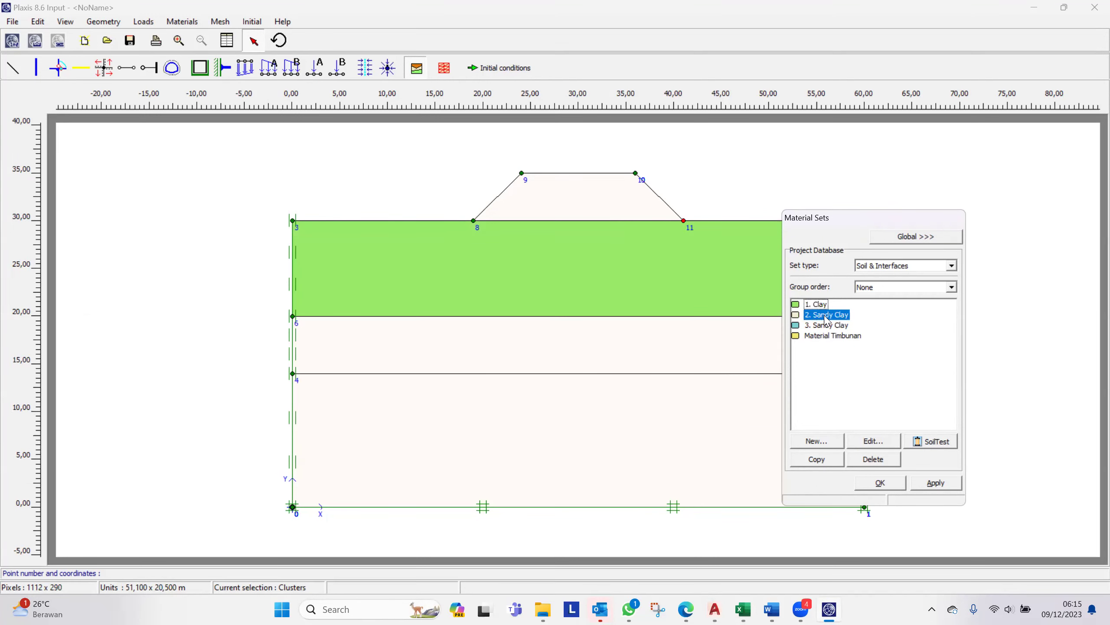
pyautogui.moveTo(826, 319); pyautogui.dragTo(686, 345)
pyautogui.click(826, 325)
pyautogui.moveTo(826, 325); pyautogui.dragTo(667, 430)
pyautogui.moveTo(651, 247); pyautogui.dragTo(606, 199)
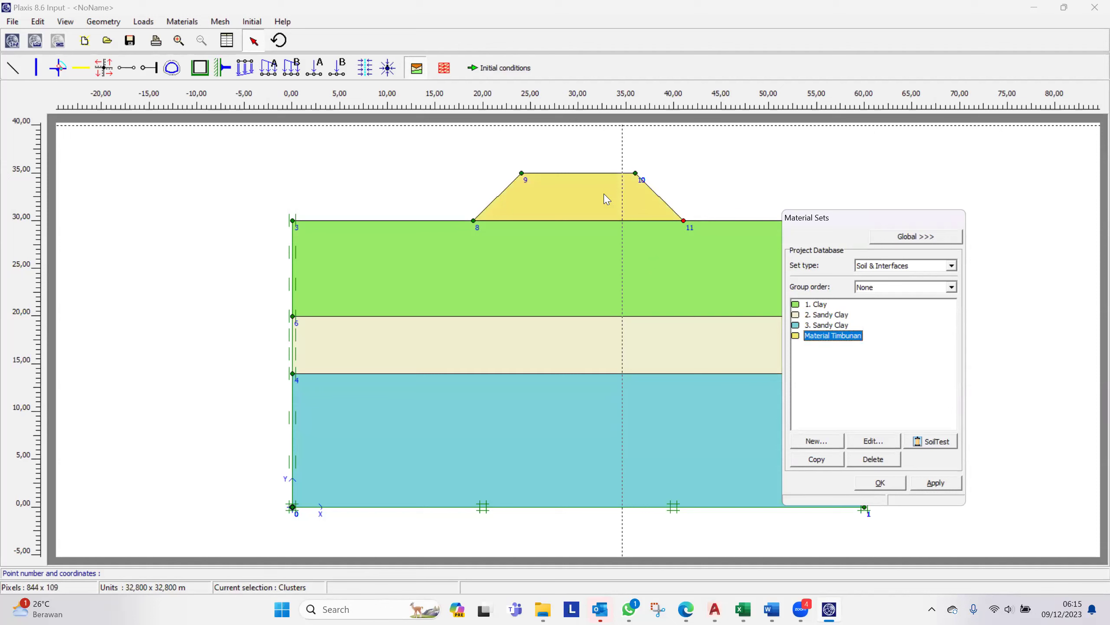
pyautogui.click(892, 487)
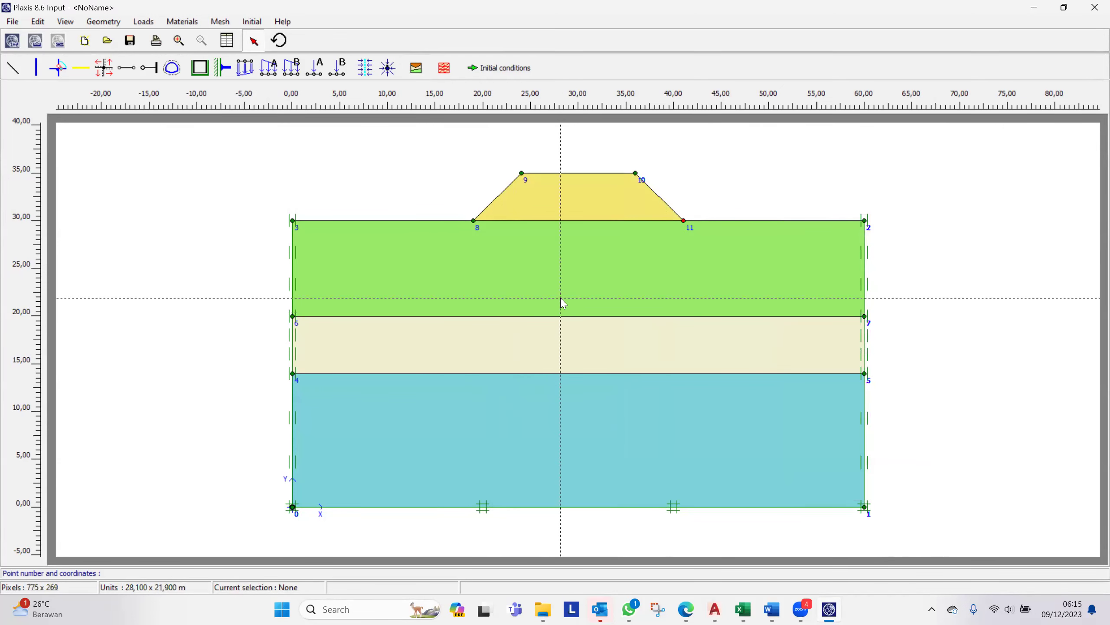
pyautogui.click(584, 194)
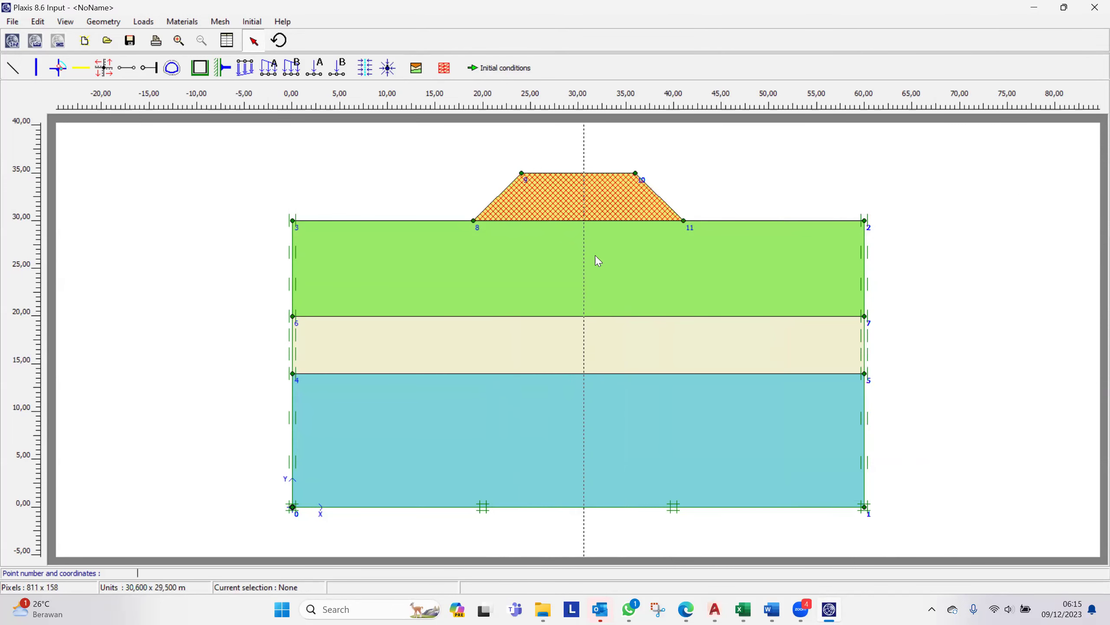
pyautogui.click(739, 186)
pyautogui.click(580, 198)
pyautogui.rightClick(580, 197)
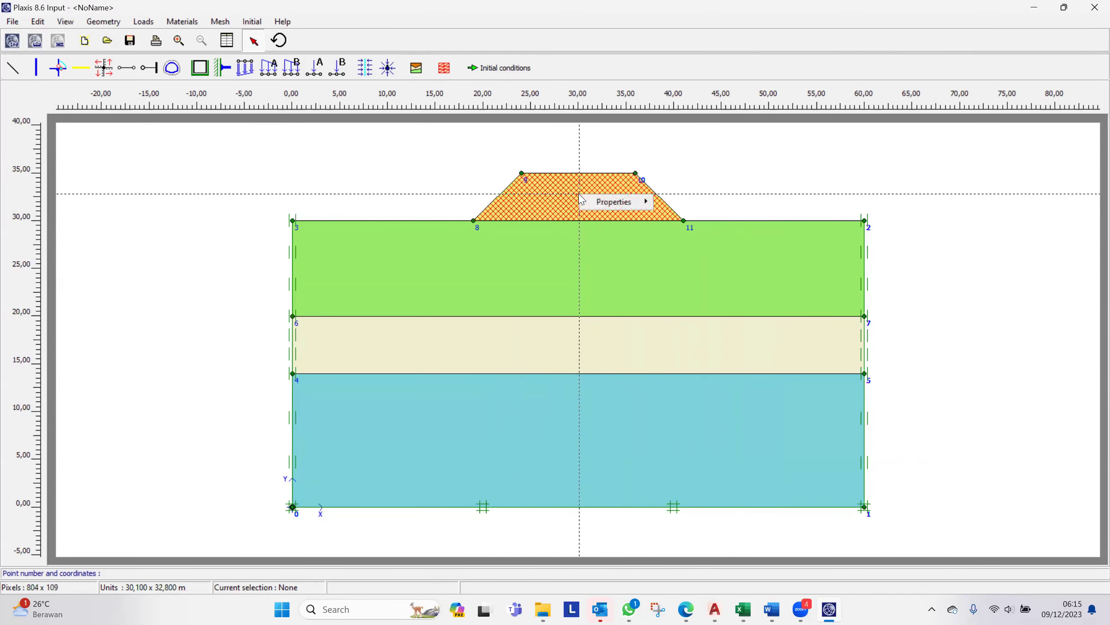
pyautogui.click(744, 179)
pyautogui.click(597, 203)
pyautogui.click(593, 276)
pyautogui.rightClick(592, 267)
pyautogui.moveTo(661, 277)
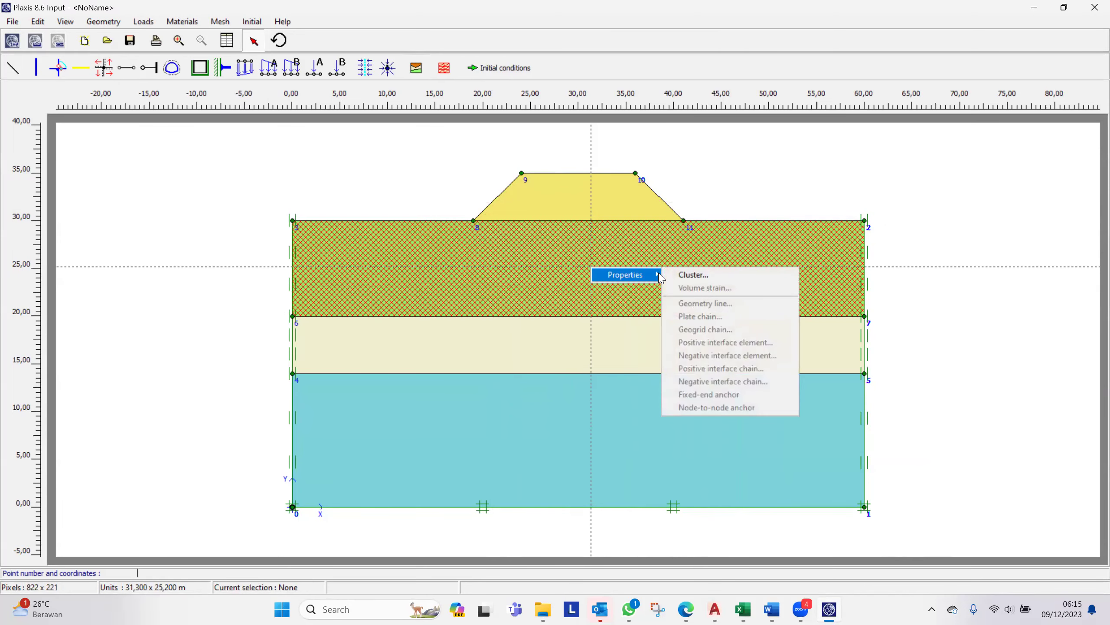
pyautogui.click(788, 194)
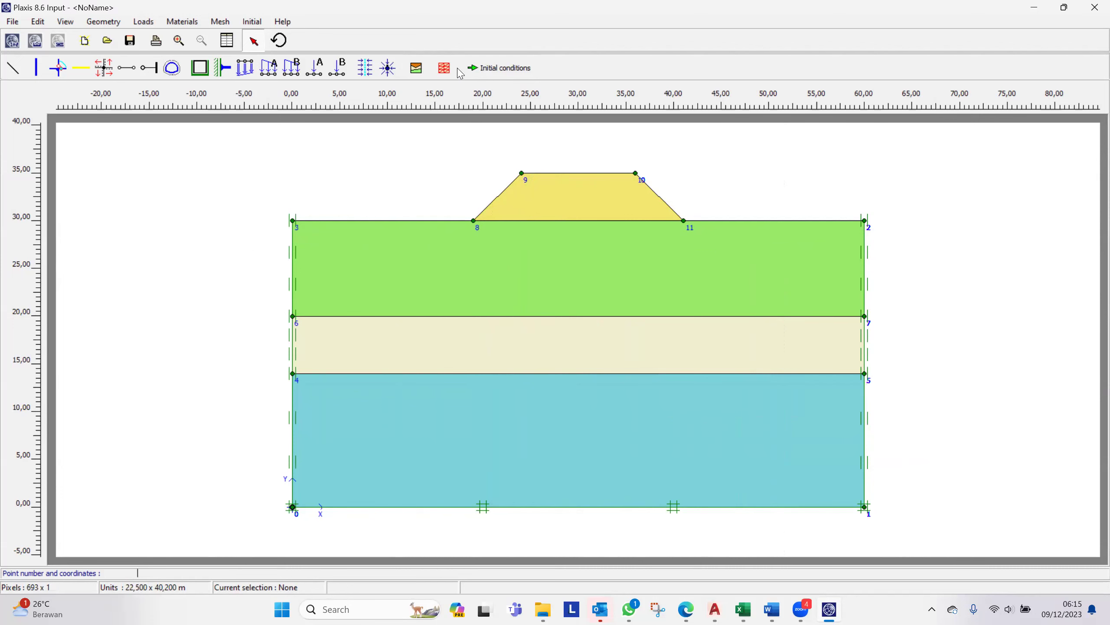
# Step: Generate the mesh with the default Coarse element distribution and return to the geometry
pyautogui.click(444, 69)
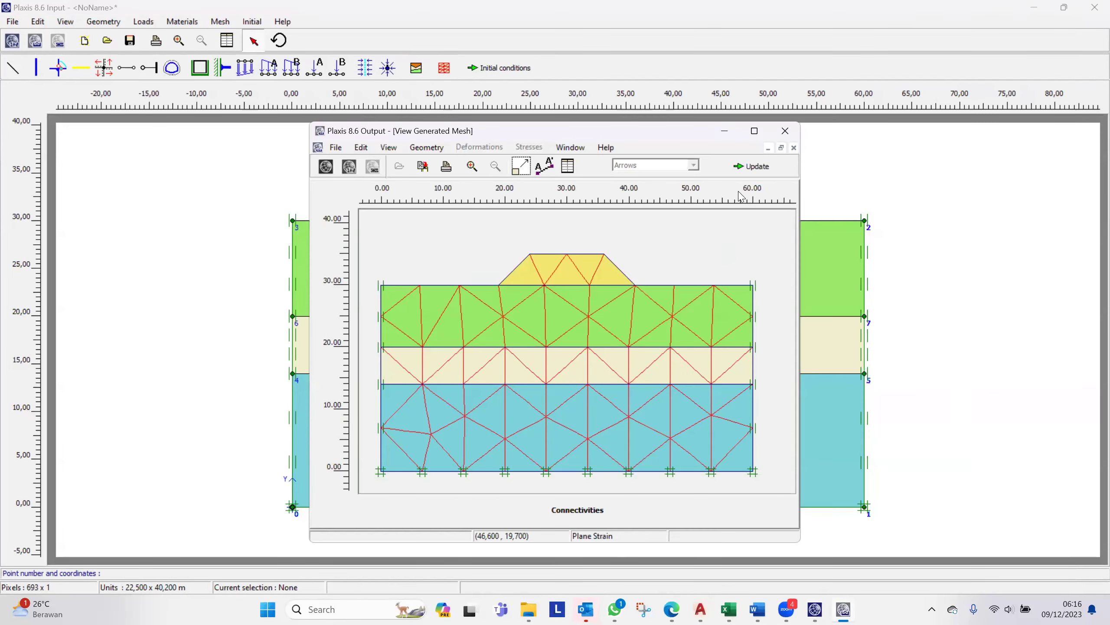
pyautogui.click(756, 167)
# Step: Set the global mesh coarseness to Medium, regenerate the mesh and update the model with it
pyautogui.click(221, 23)
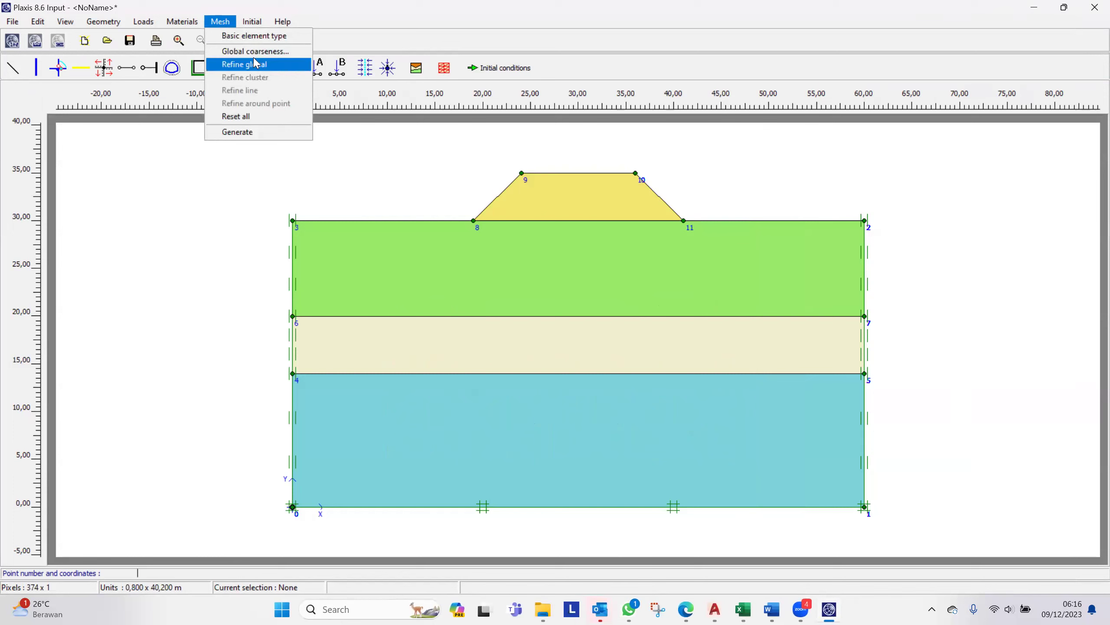
pyautogui.click(256, 51)
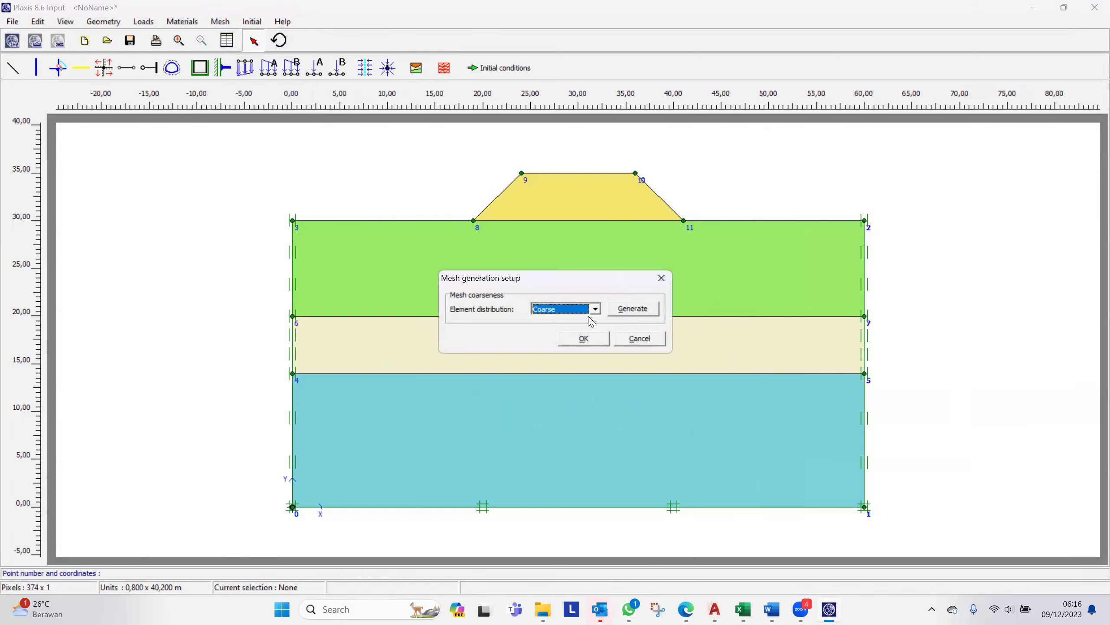
pyautogui.click(595, 309)
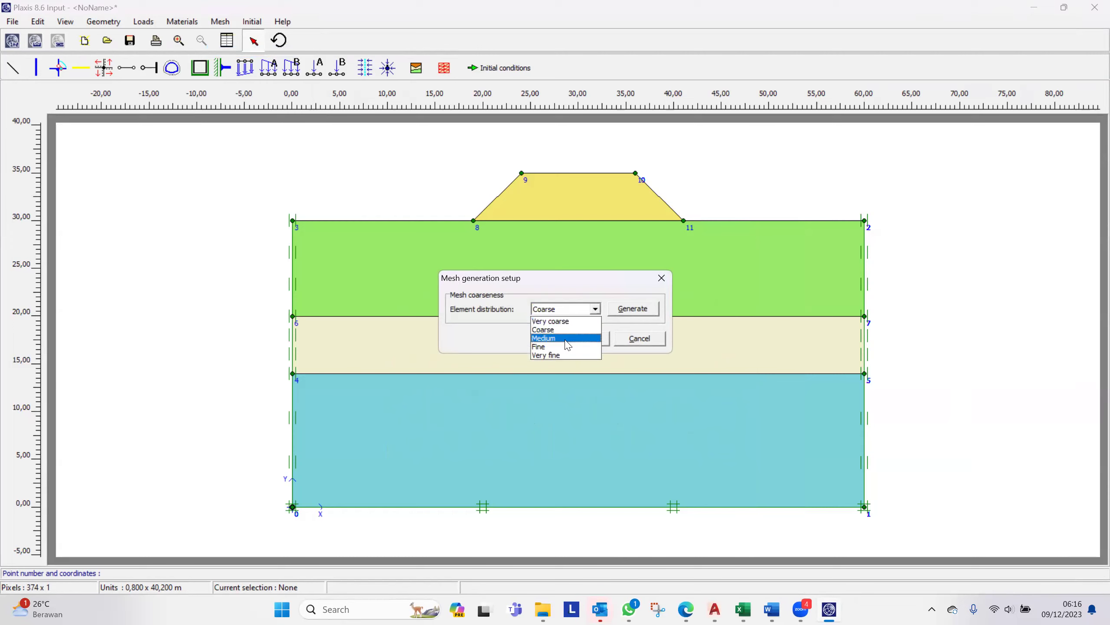
pyautogui.click(558, 348)
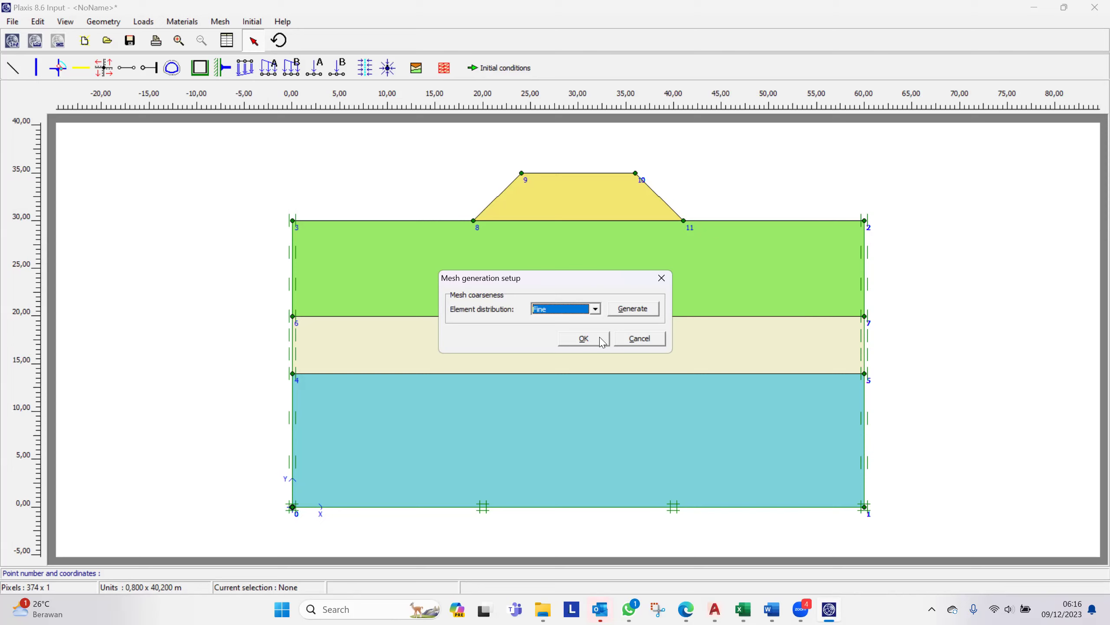
pyautogui.click(595, 309)
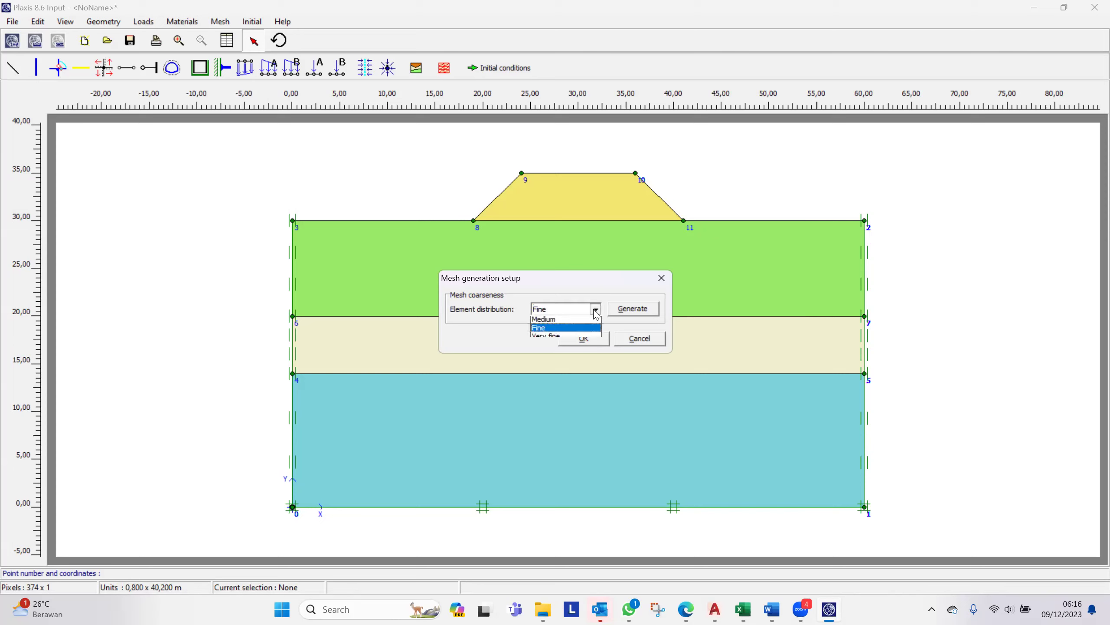
pyautogui.click(555, 337)
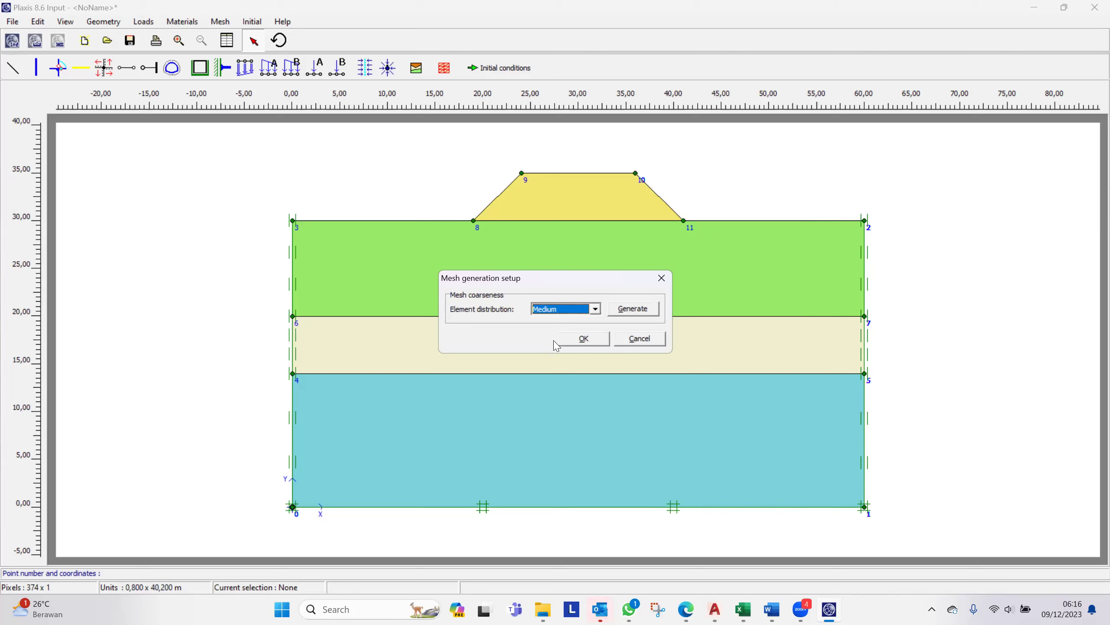
pyautogui.click(584, 341)
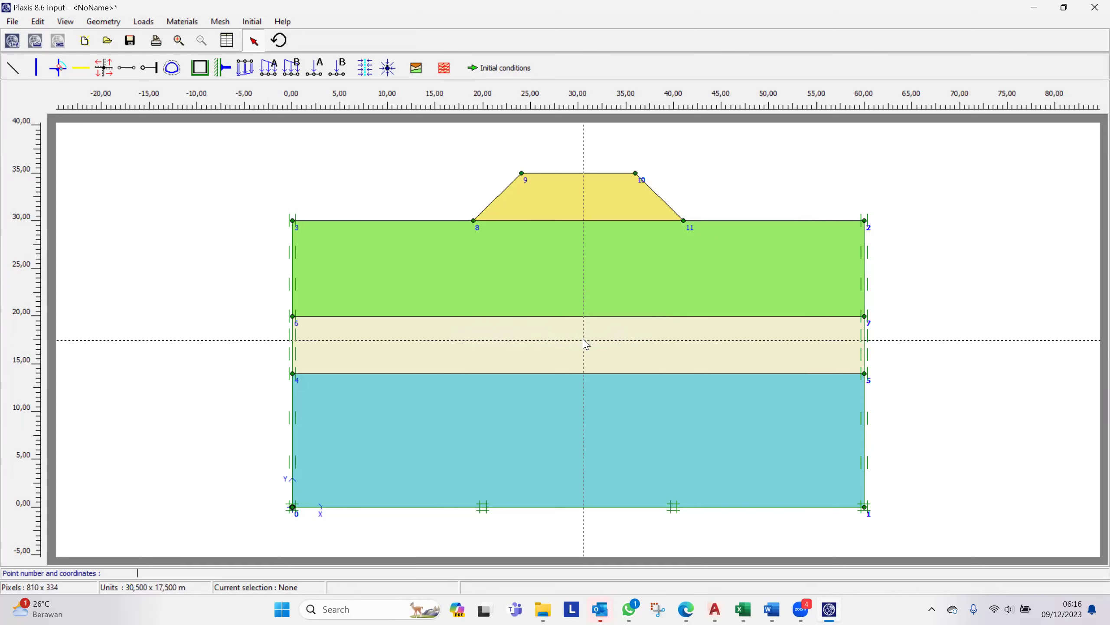
pyautogui.click(444, 68)
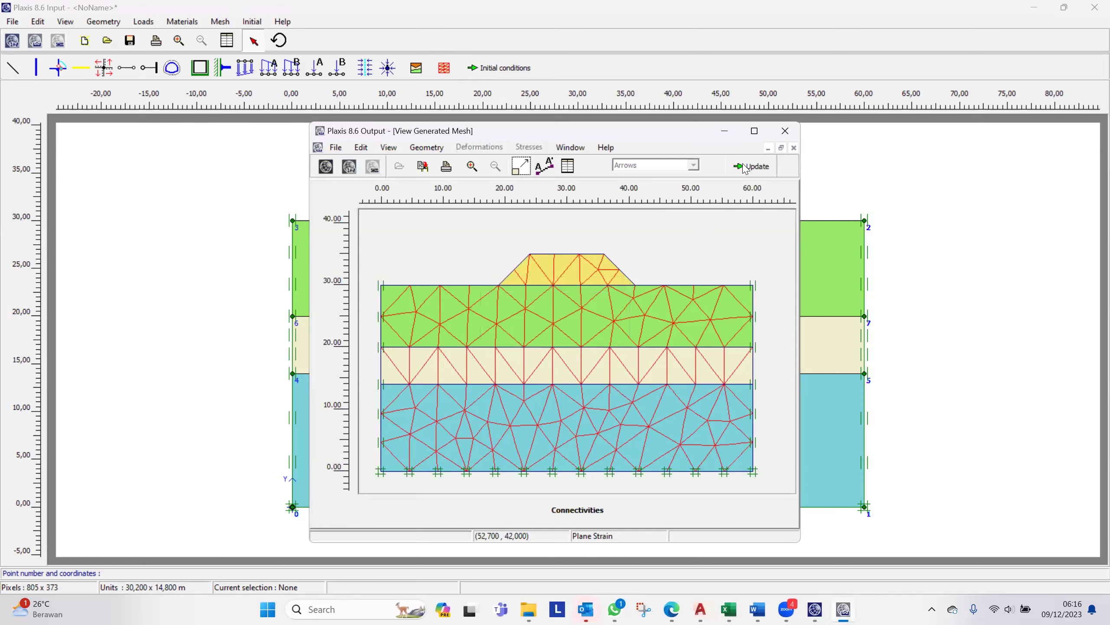
pyautogui.click(750, 166)
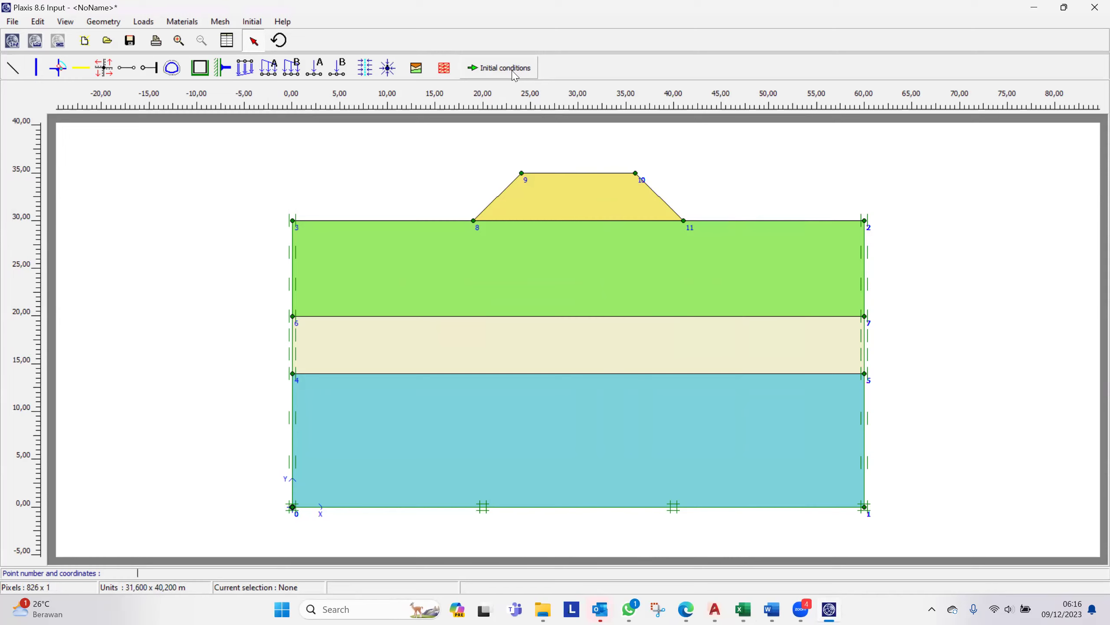
# Step: Enter the initial conditions with the default water weight and check the groundwater level coordinates in the AutoCAD drawing
pyautogui.click(503, 67)
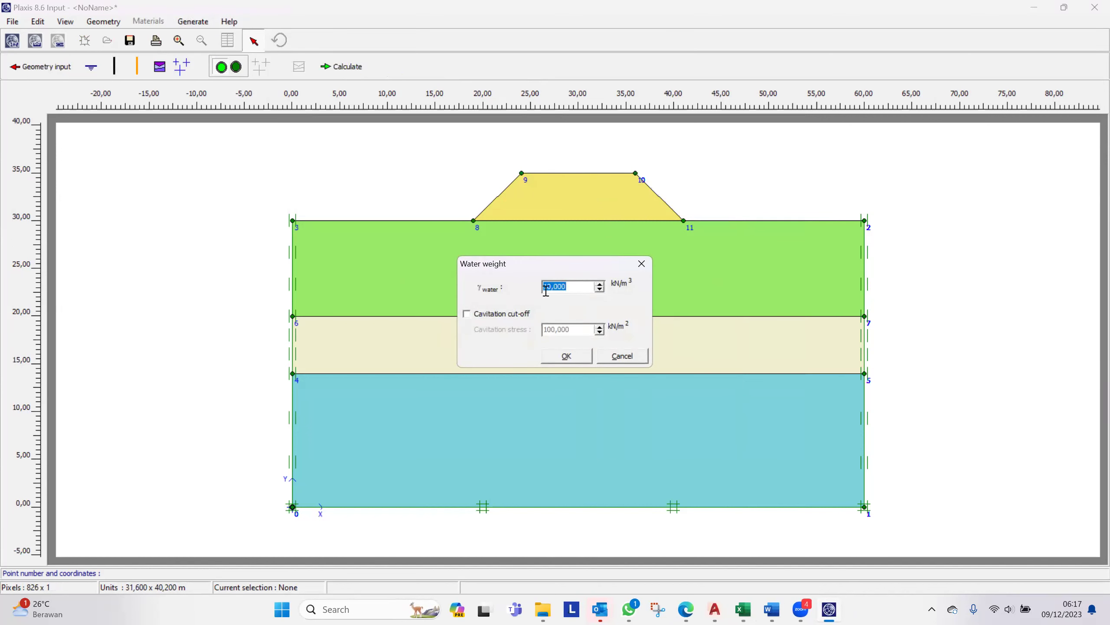
pyautogui.click(565, 356)
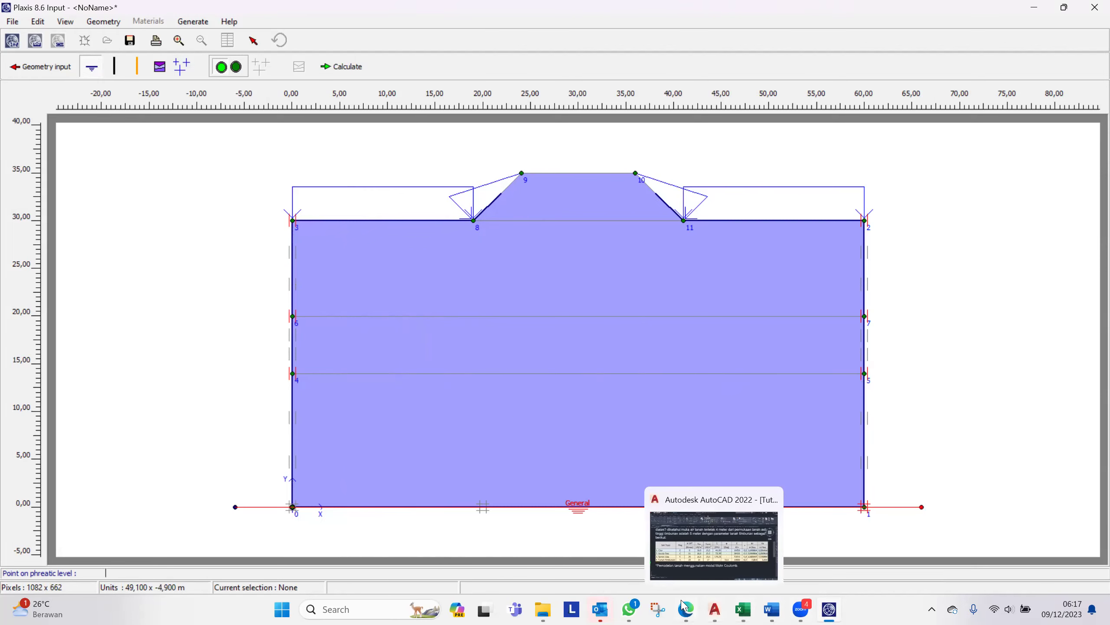
pyautogui.click(715, 609)
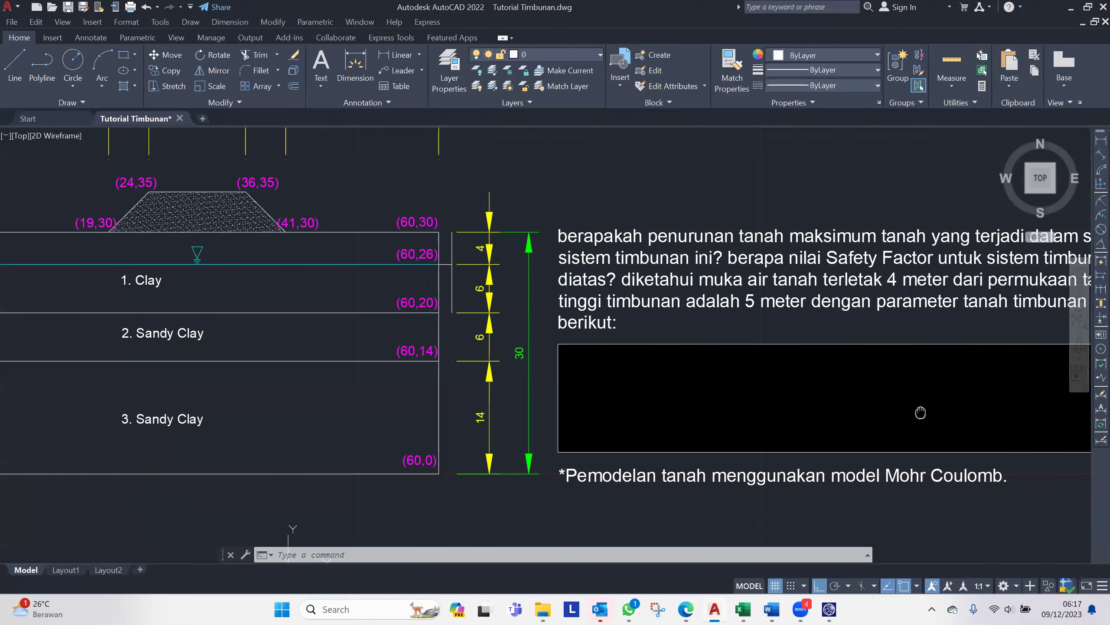
pyautogui.moveTo(920, 412); pyautogui.dragTo(1106, 411)
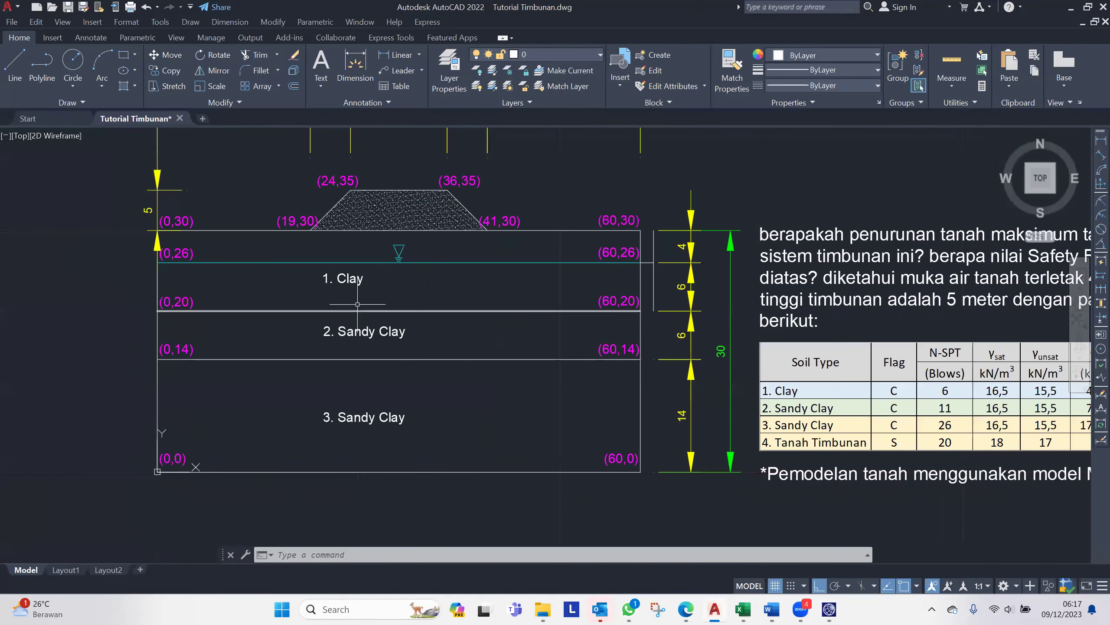
# Step: Back in Plaxis, draw the general phreatic level from point (0, 26) to point (60, 26)
pyautogui.click(829, 609)
pyautogui.write('0')
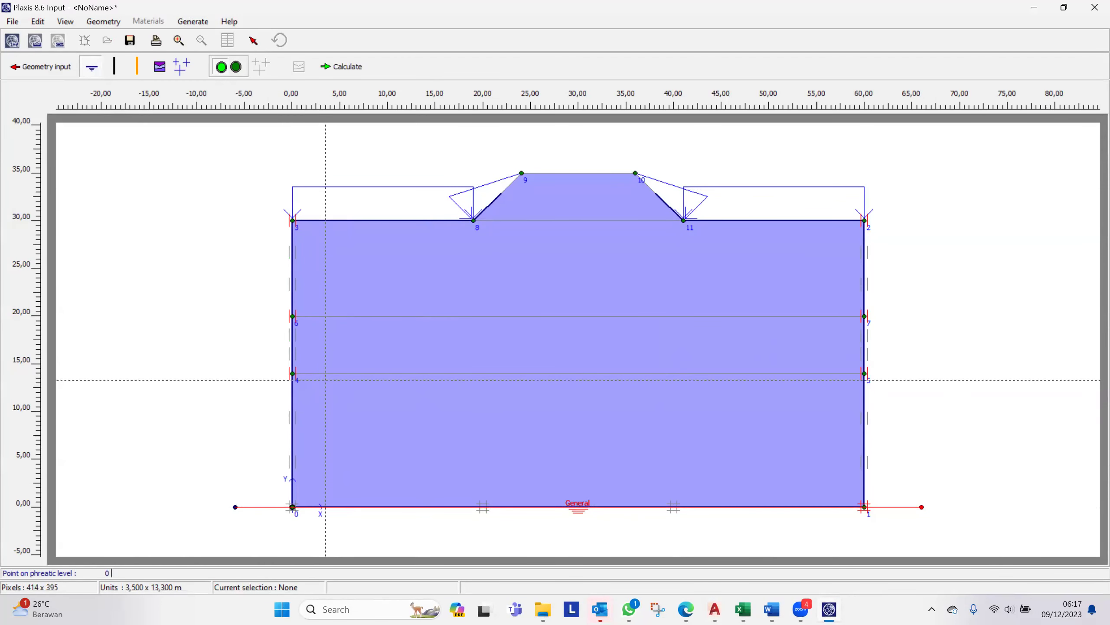
pyautogui.write(' 26')
pyautogui.press('Return')
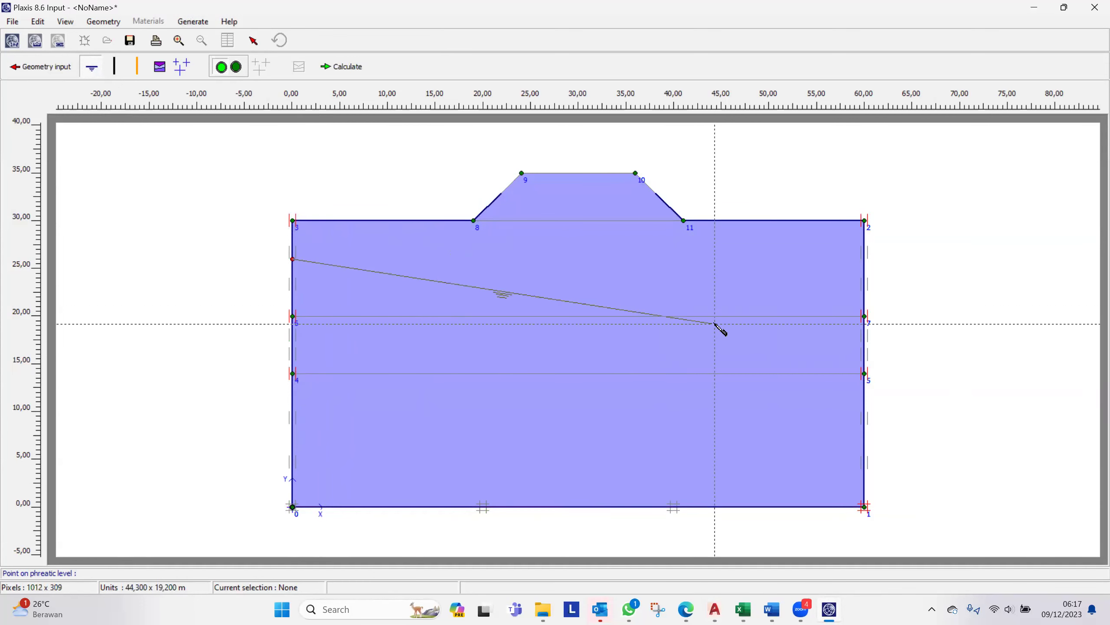
pyautogui.write('60')
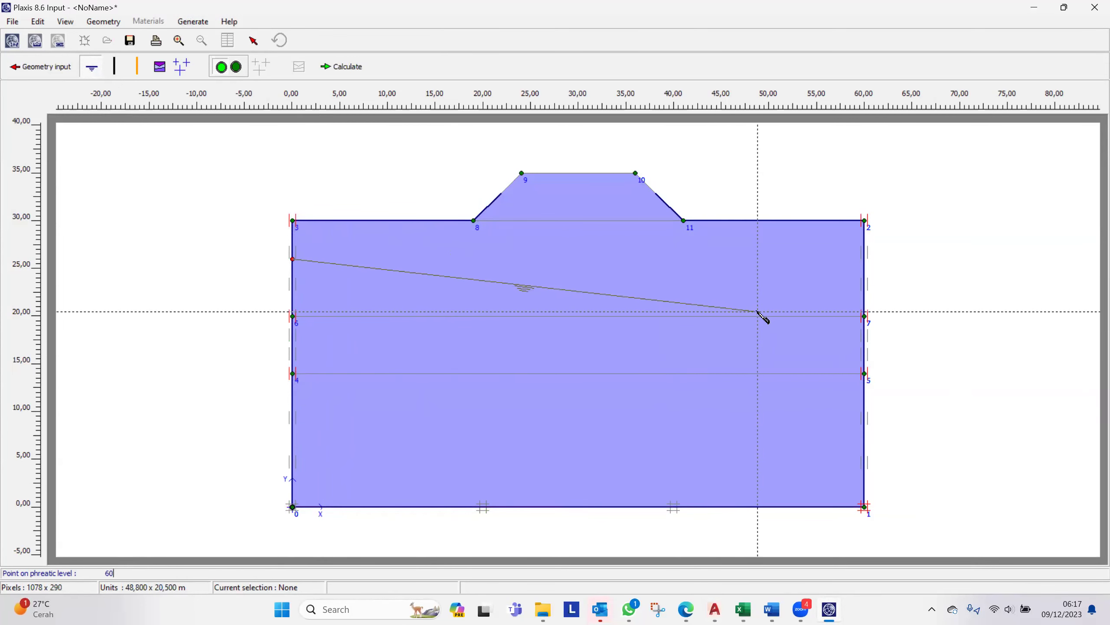
pyautogui.write(' 26')
pyautogui.press('Return')
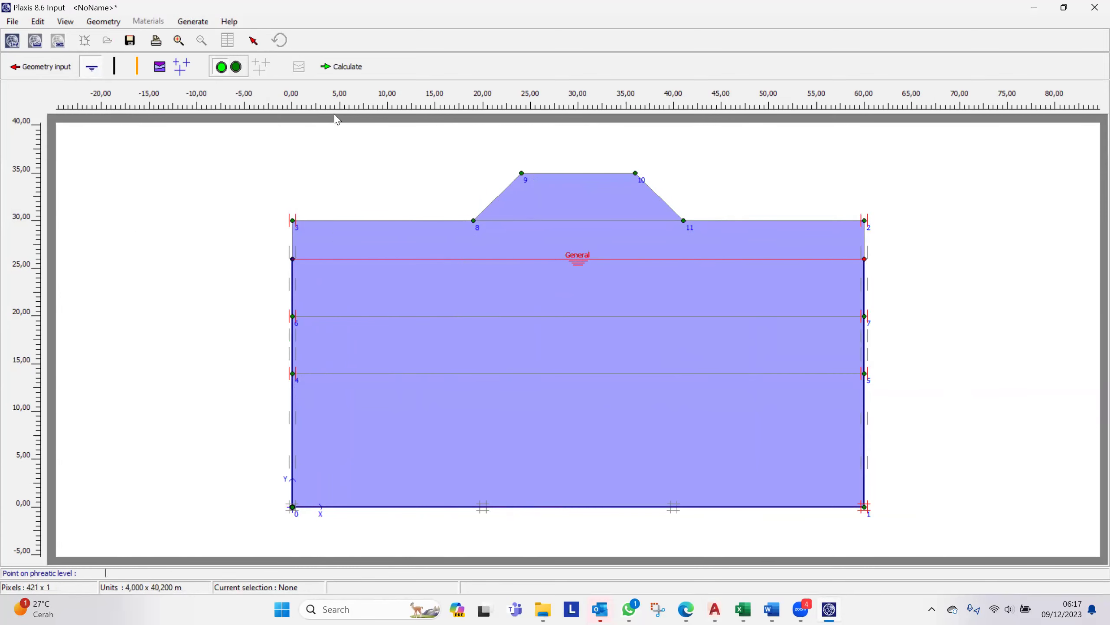
pyautogui.click(255, 41)
# Step: Generate the initial water pressures by phreatic level and update the model with them
pyautogui.click(182, 66)
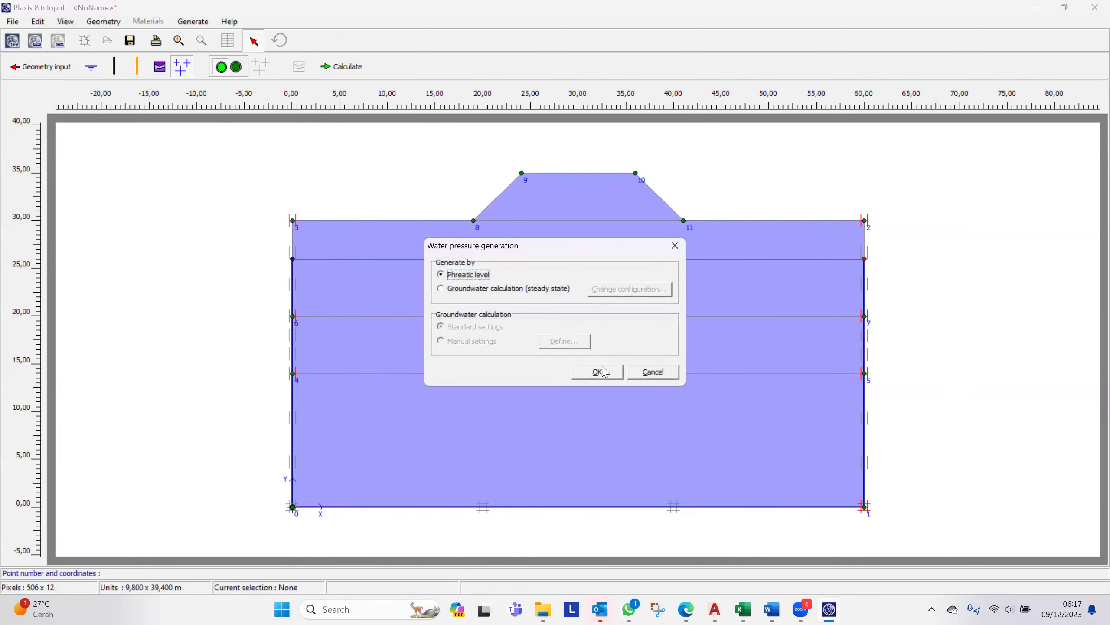
pyautogui.click(602, 372)
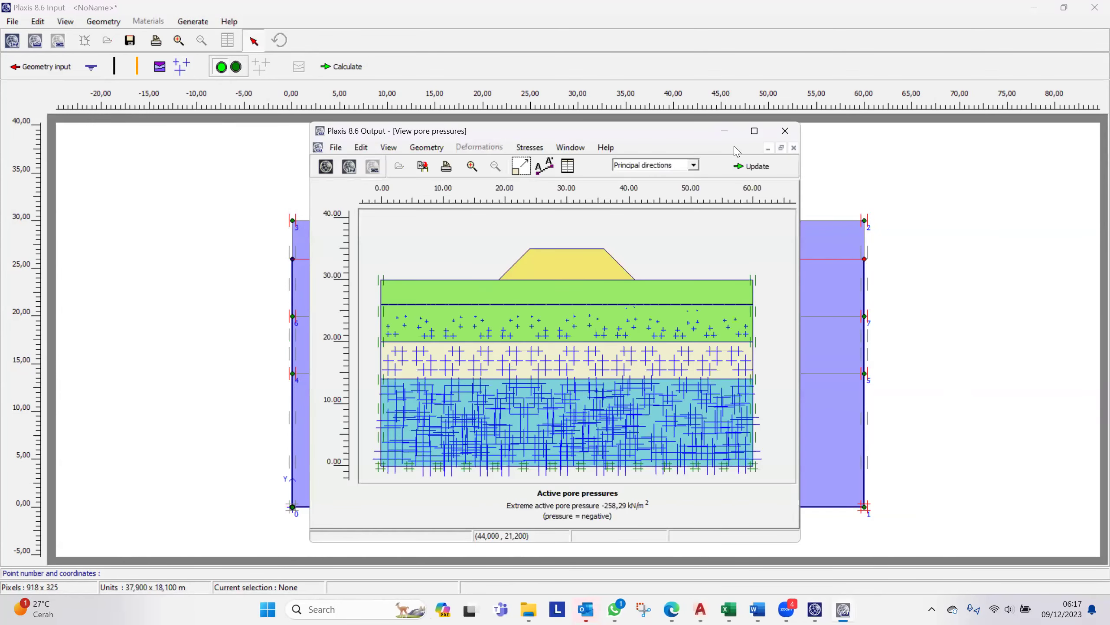
pyautogui.click(747, 166)
# Step: Switch the initial conditions to the initial stress mode and deactivate the embankment cluster
pyautogui.click(238, 67)
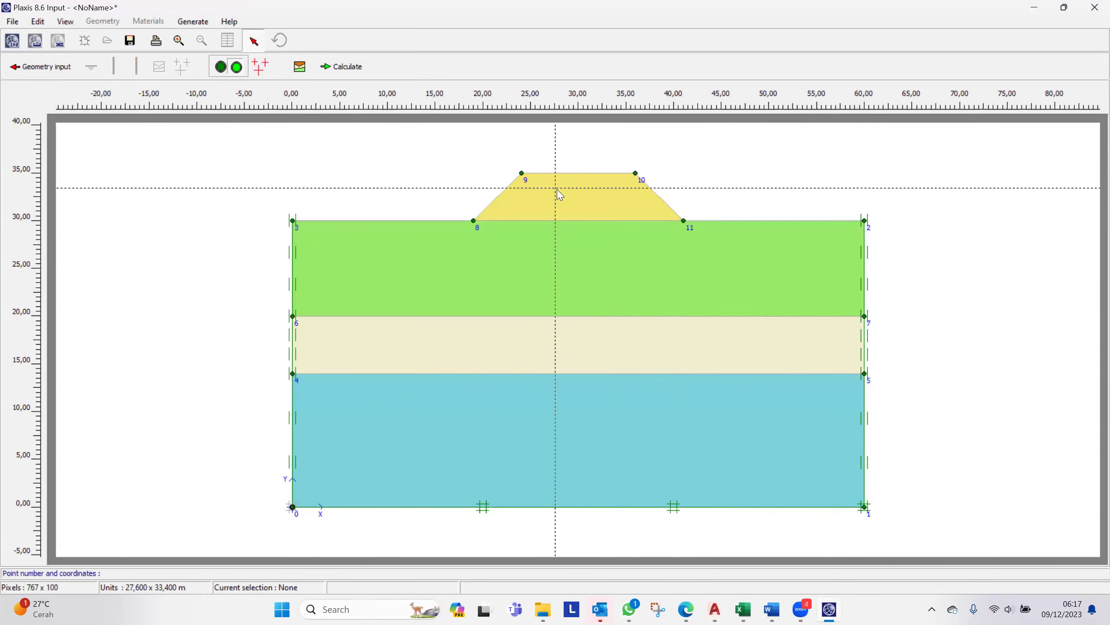
pyautogui.click(590, 195)
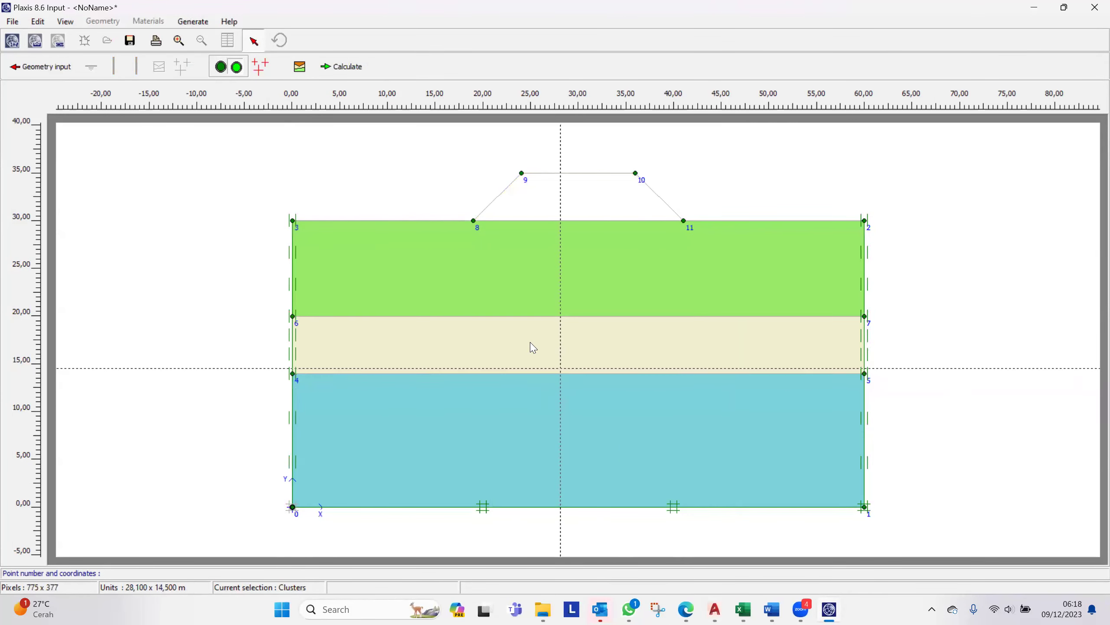
# Step: Generate the initial soil stresses for the layered clay model and update the model with them
pyautogui.click(266, 72)
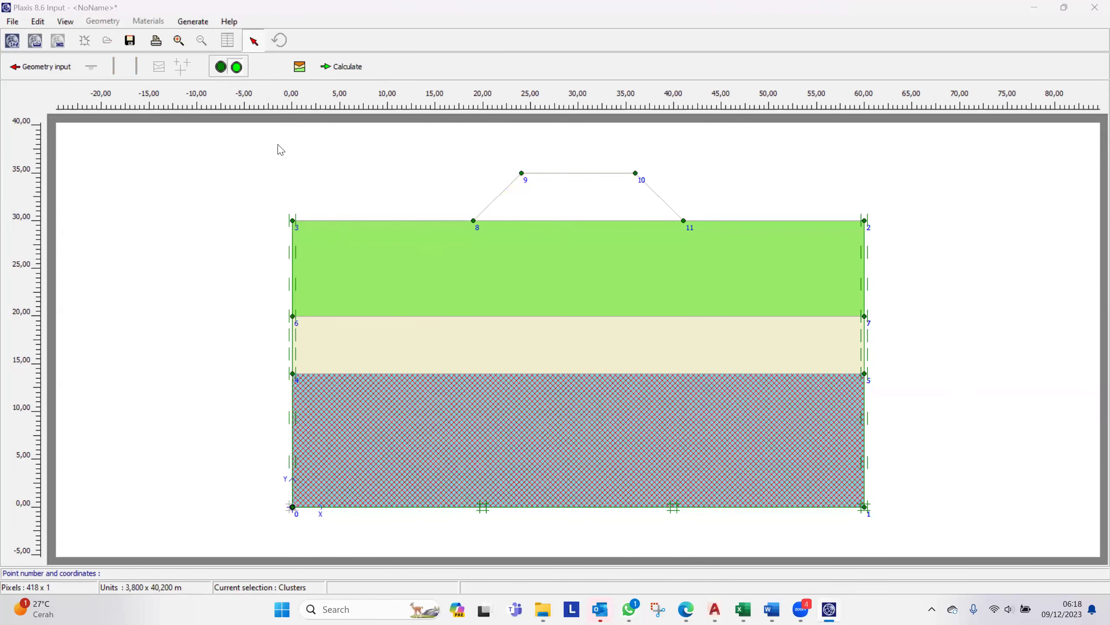
pyautogui.click(590, 385)
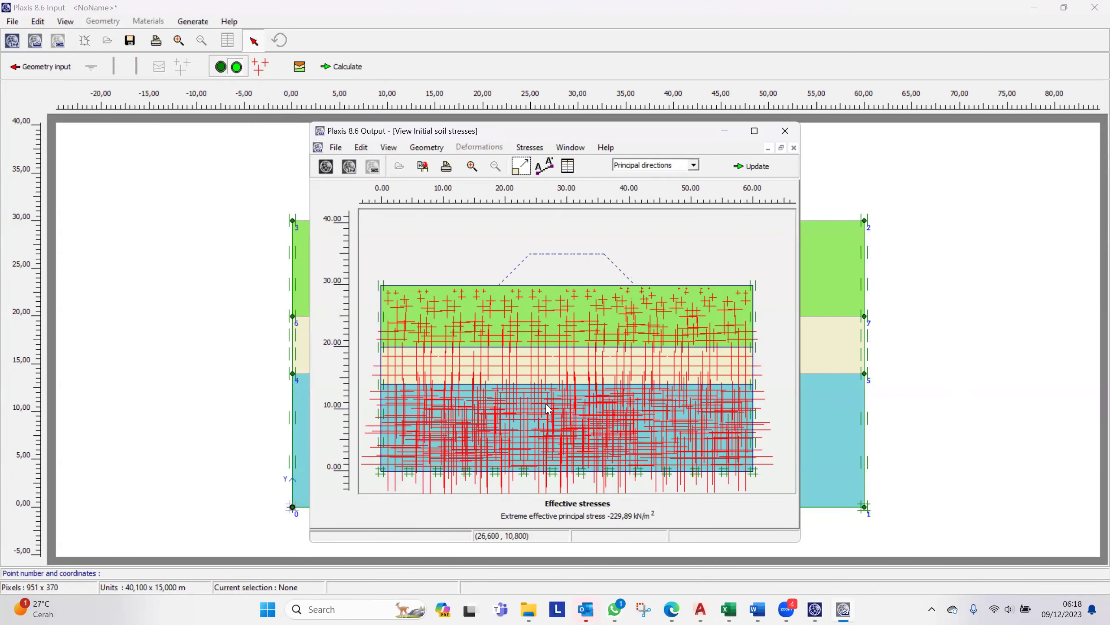
pyautogui.click(748, 167)
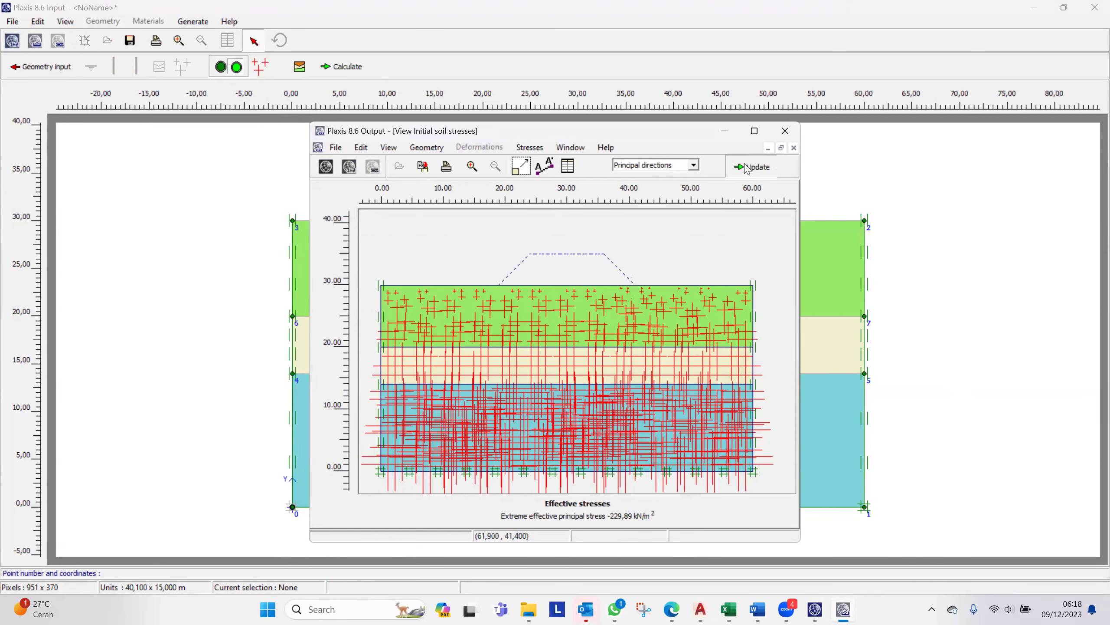
# Step: Proceed to the calculation program, saving the project as Timbunan inside the Video Tutorial folder on drive D
pyautogui.click(351, 69)
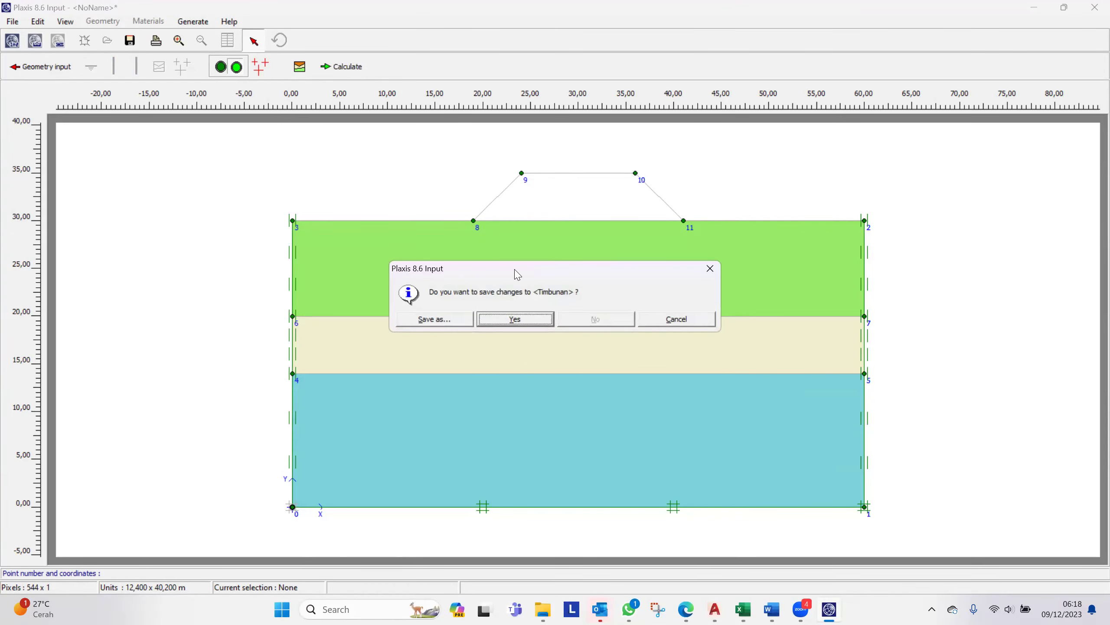
pyautogui.click(518, 321)
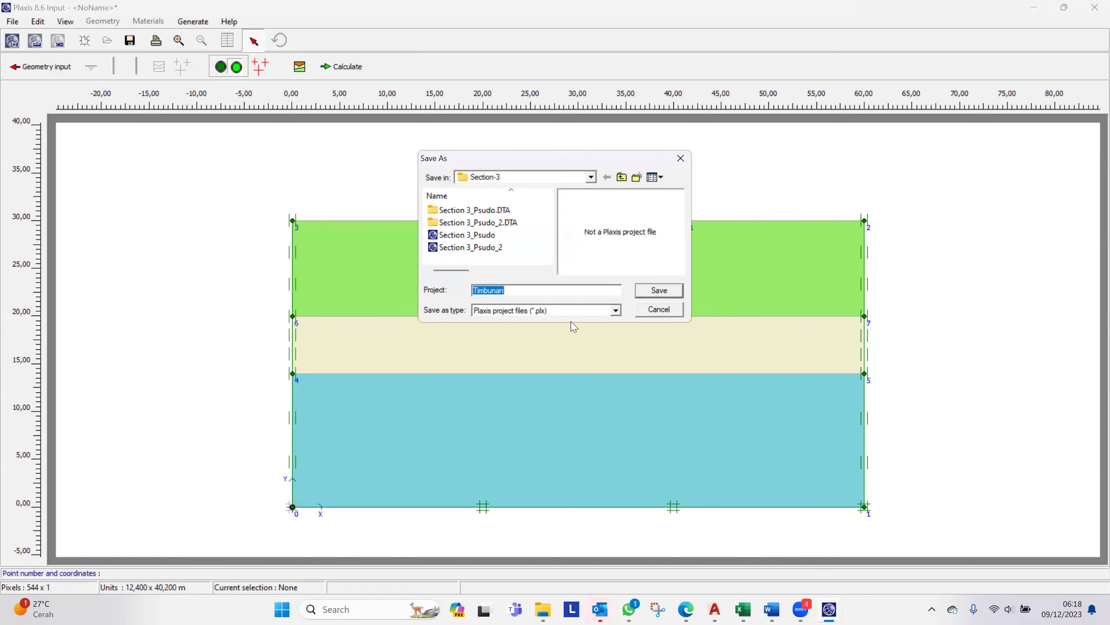
pyautogui.click(554, 177)
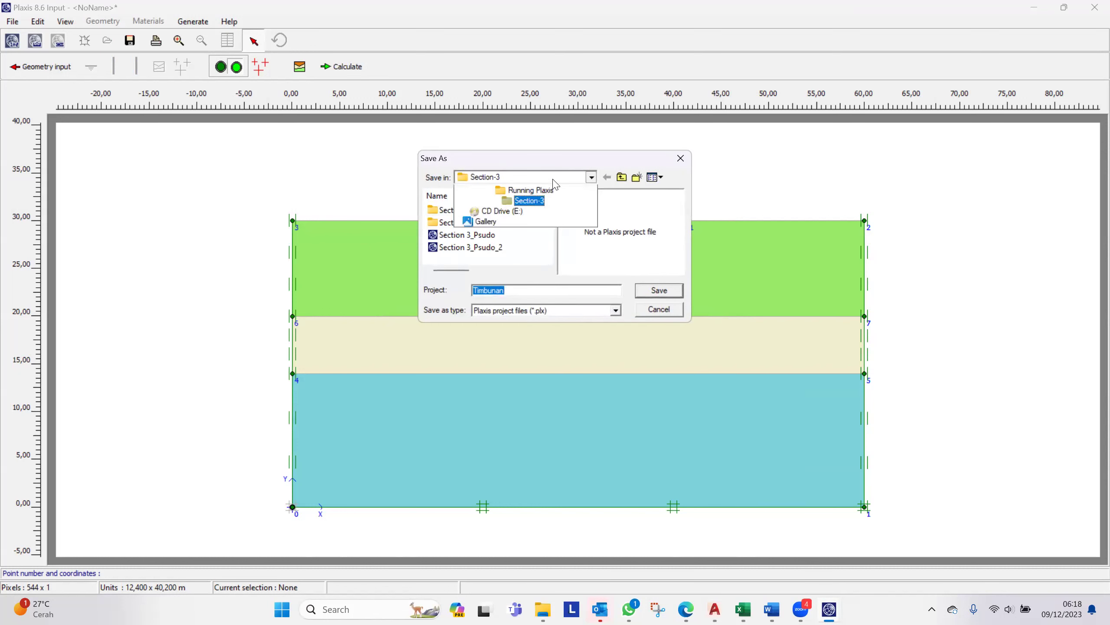
pyautogui.click(507, 325)
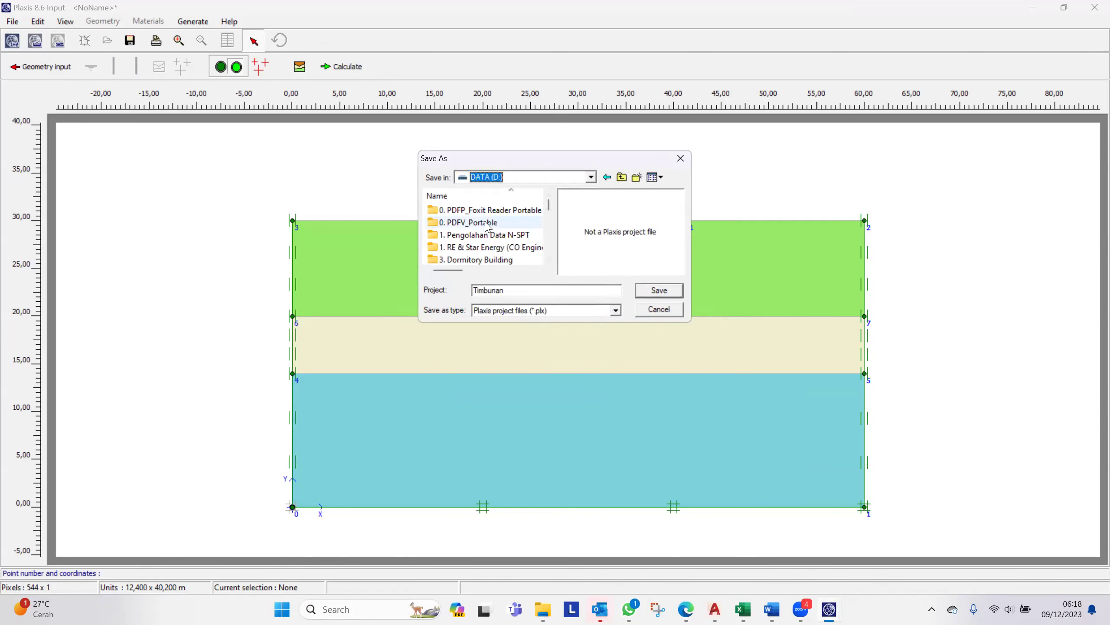
pyautogui.scroll(-5, 486, 225)
pyautogui.scroll(-5, 486, 230)
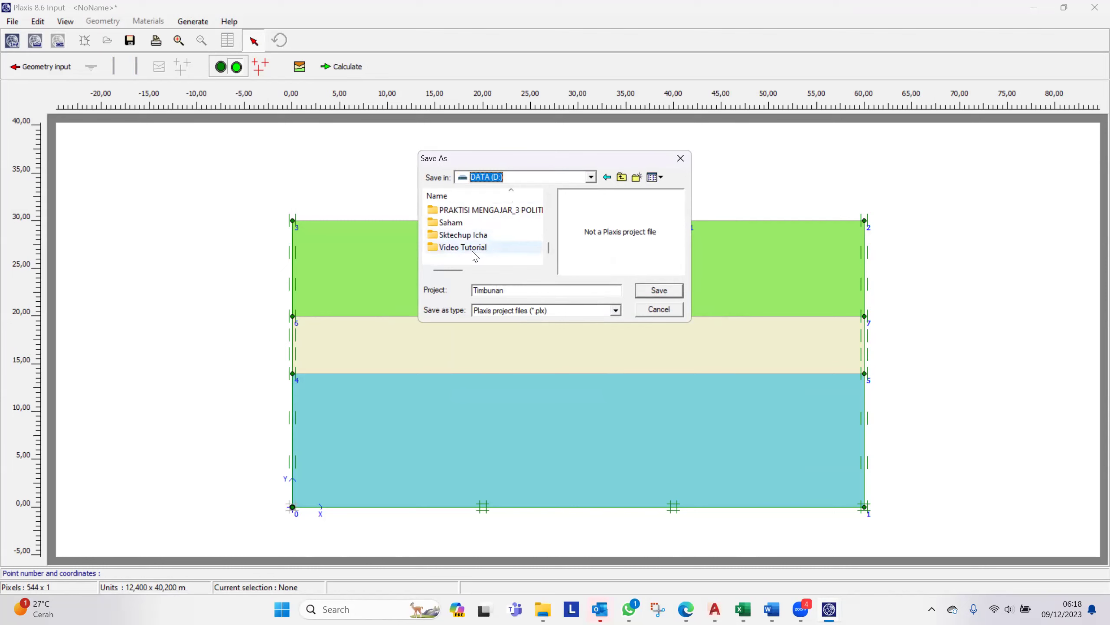
pyautogui.click(469, 250)
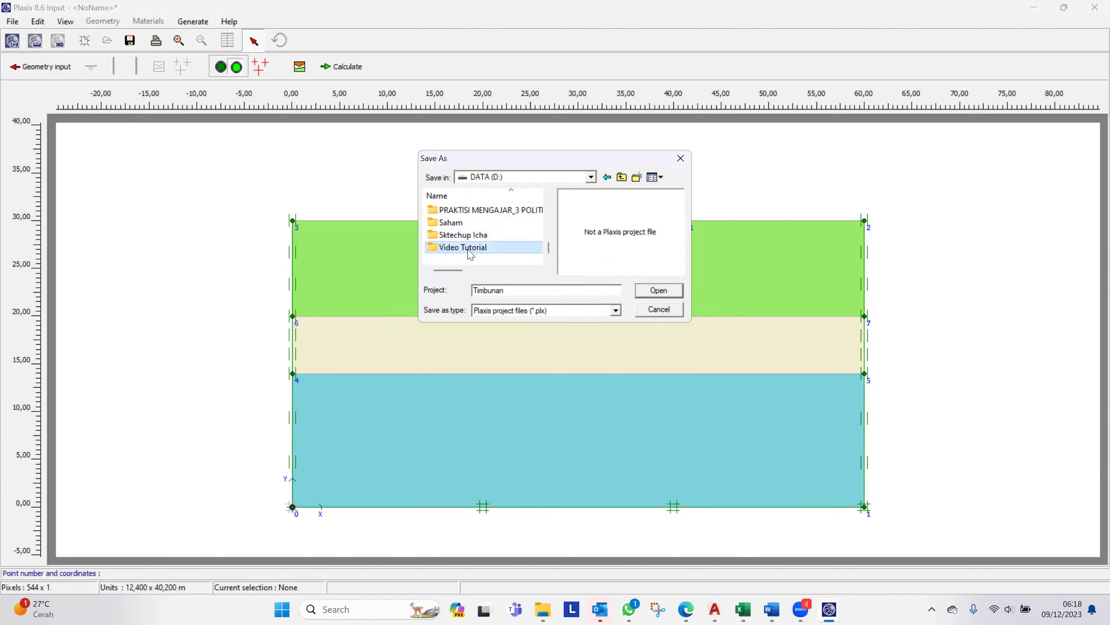
pyautogui.doubleClick(469, 250)
pyautogui.doubleClick(490, 213)
pyautogui.click(661, 290)
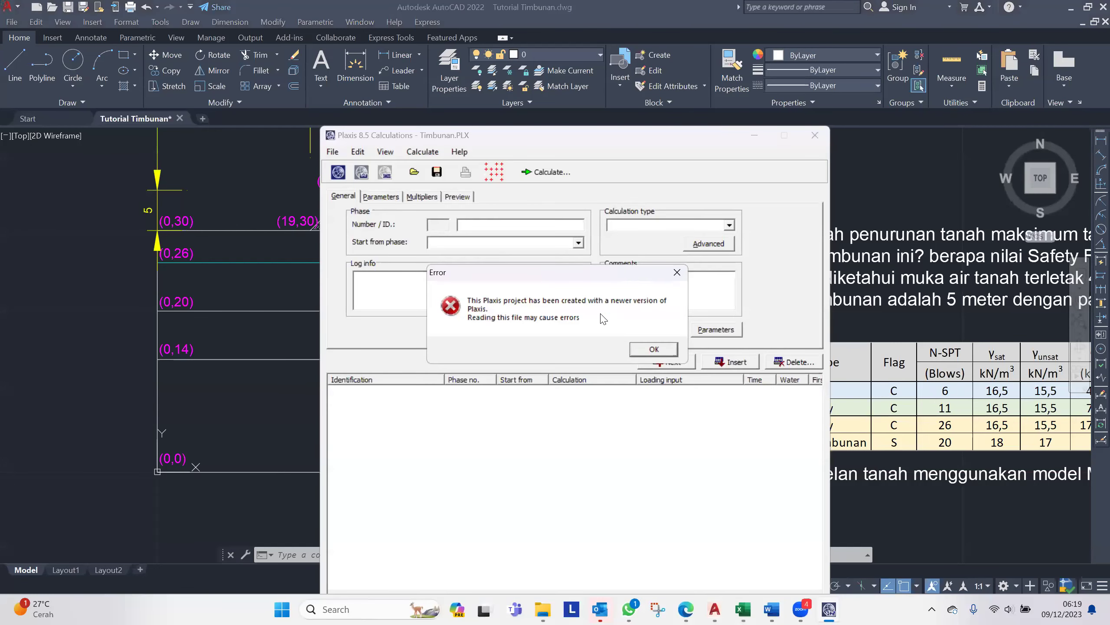
pyautogui.click(656, 349)
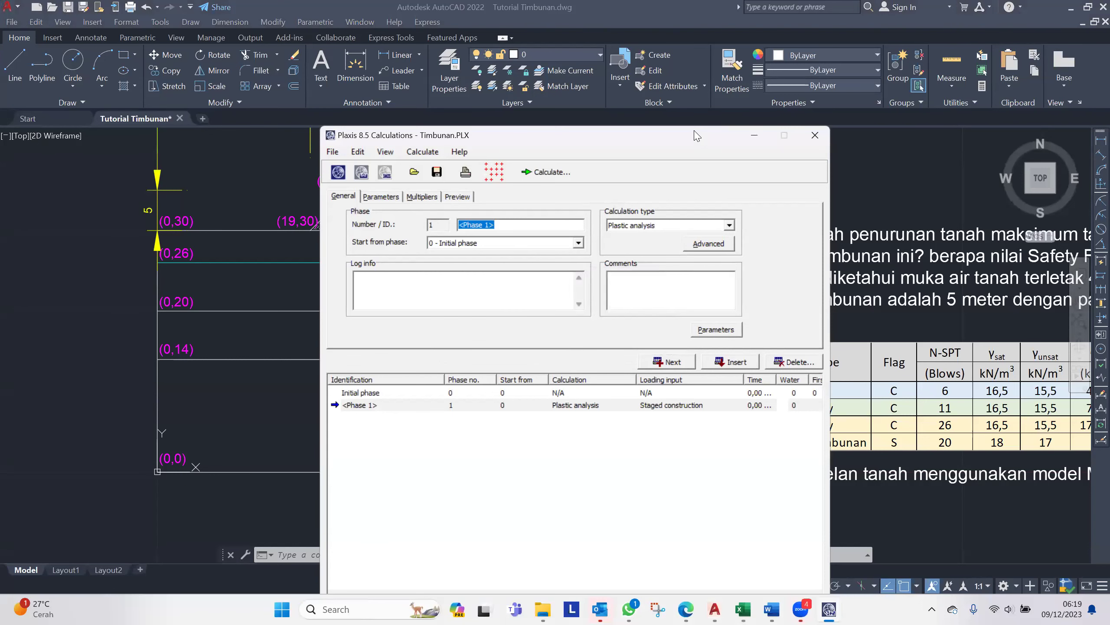
pyautogui.moveTo(698, 136); pyautogui.dragTo(596, 81)
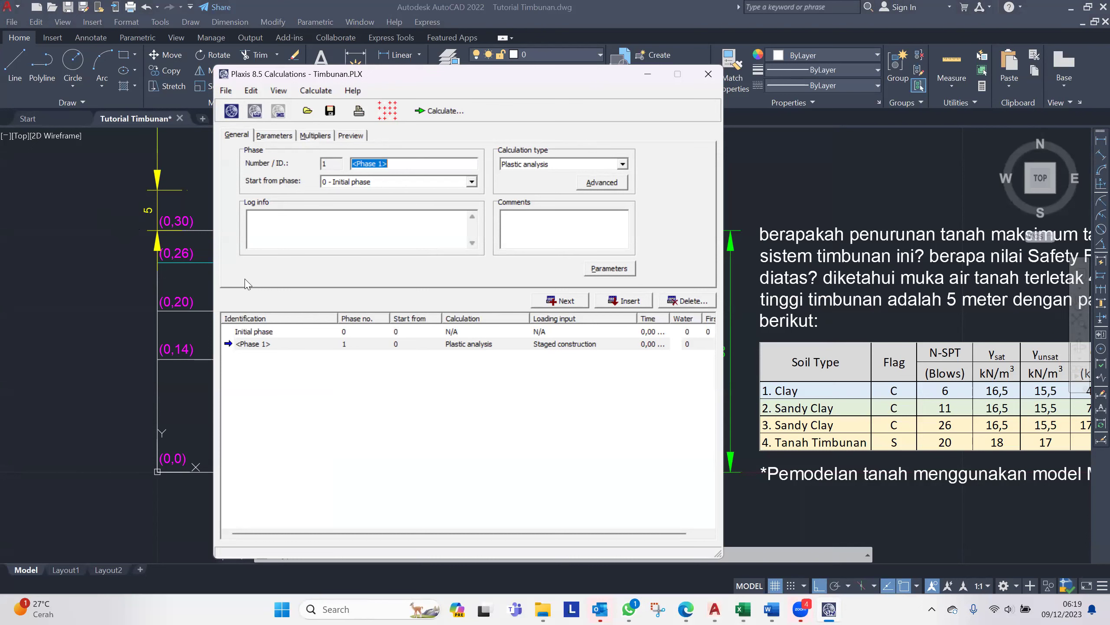
pyautogui.click(576, 302)
pyautogui.moveTo(409, 162); pyautogui.dragTo(323, 164)
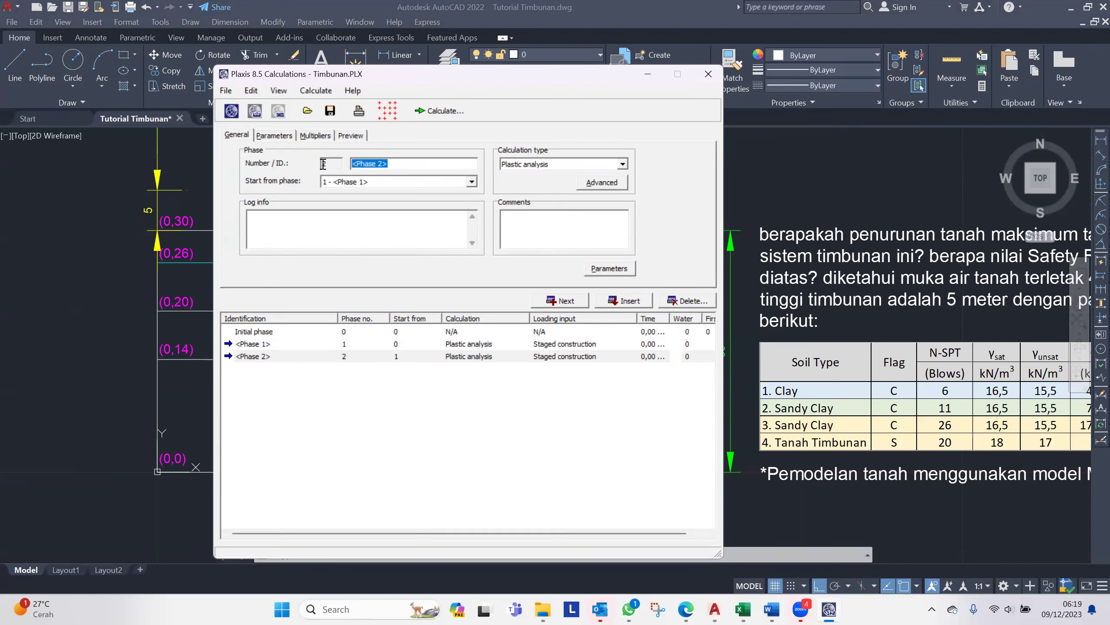
pyautogui.press('BackSpace')
pyautogui.write('Reset Displacement to Zero')
pyautogui.click(281, 136)
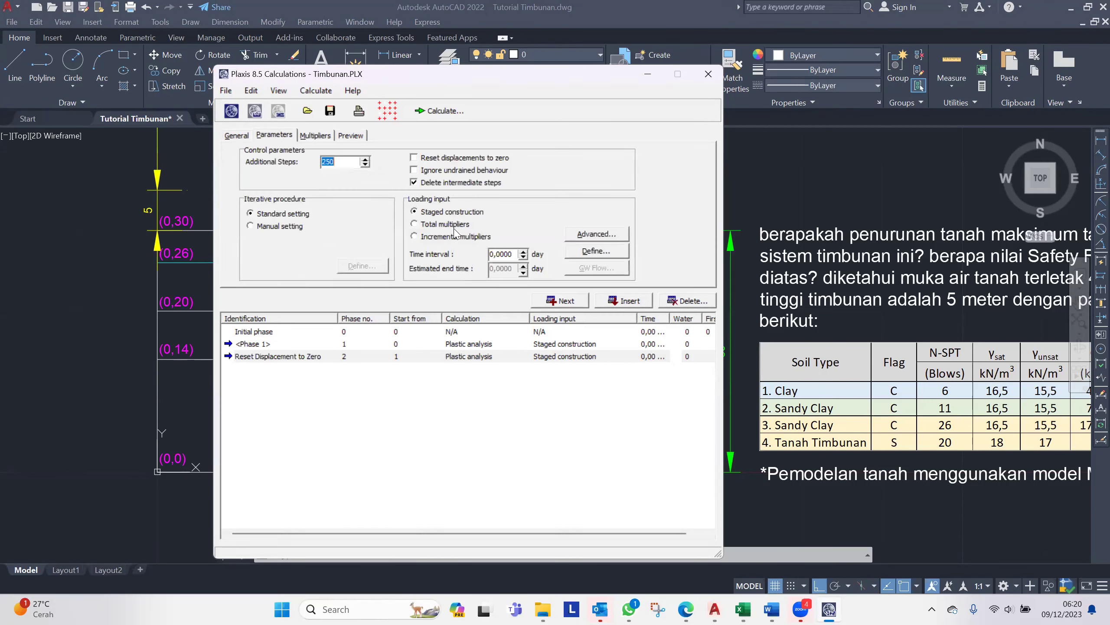
pyautogui.click(414, 159)
pyautogui.click(689, 306)
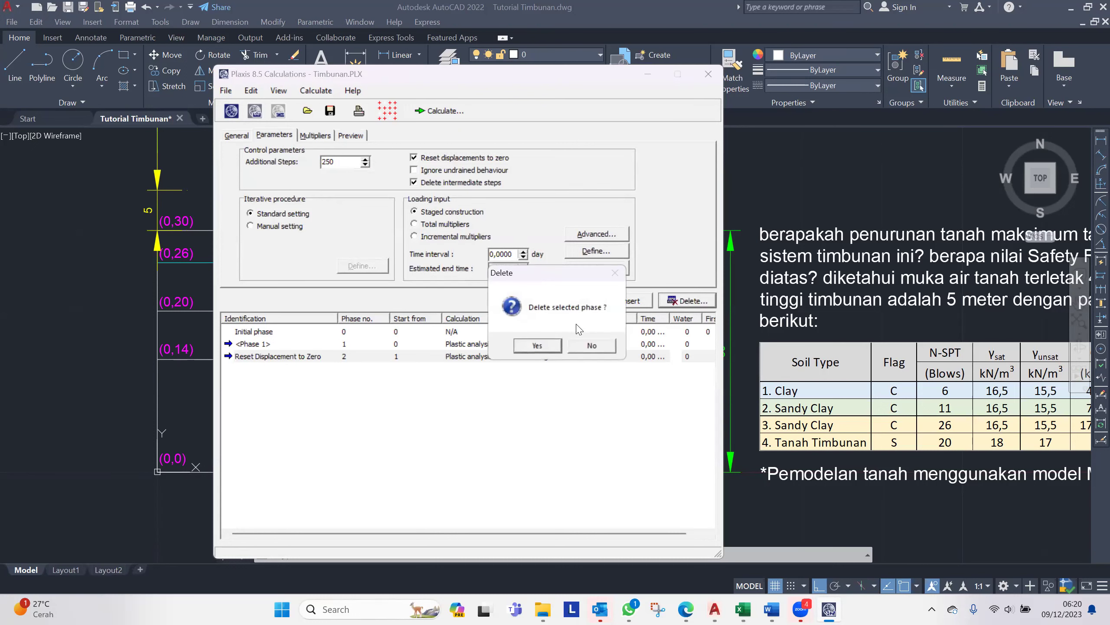
pyautogui.click(538, 343)
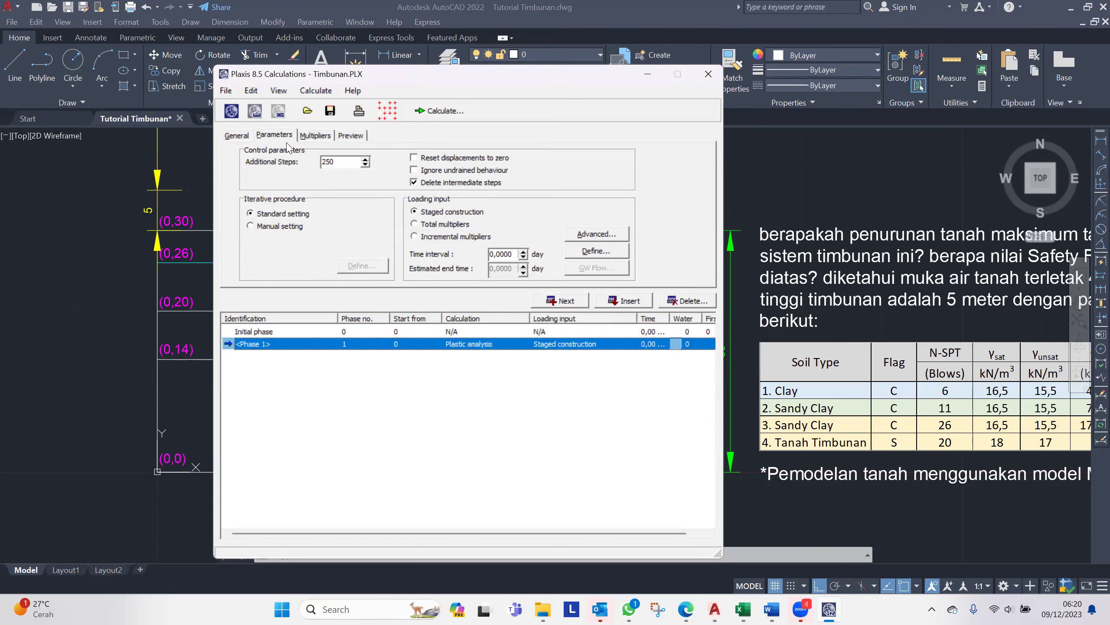
# Step: Name phase 1 "Reset Displacement to Zero", enable resetting displacements to zero and define its staged construction
pyautogui.click(228, 135)
pyautogui.write('Reset ')
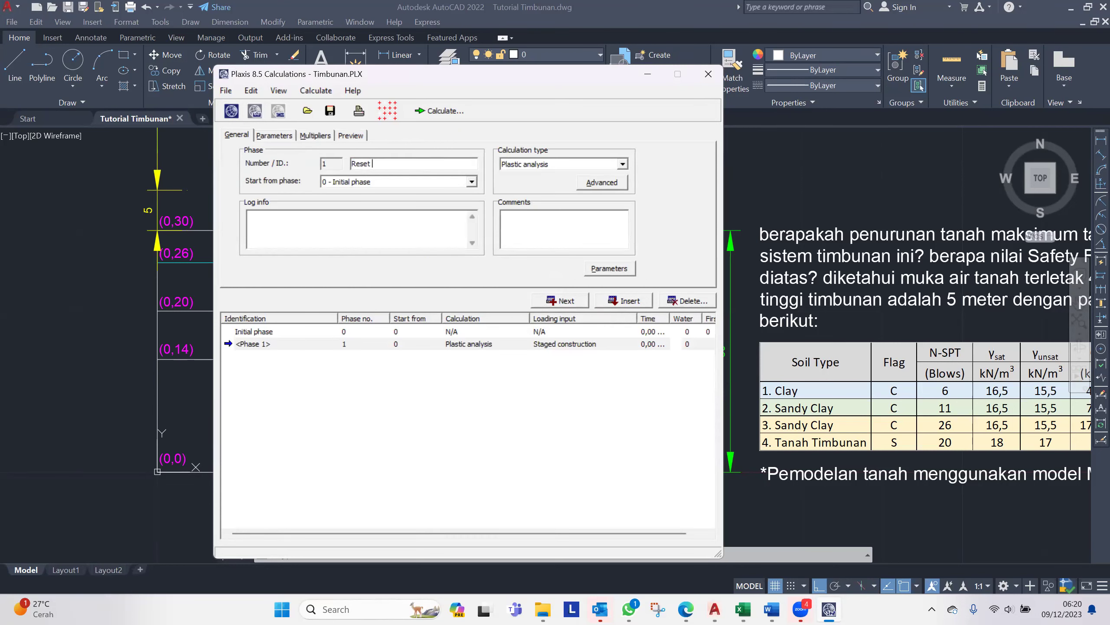
pyautogui.write('Displacement to Zero')
pyautogui.click(275, 135)
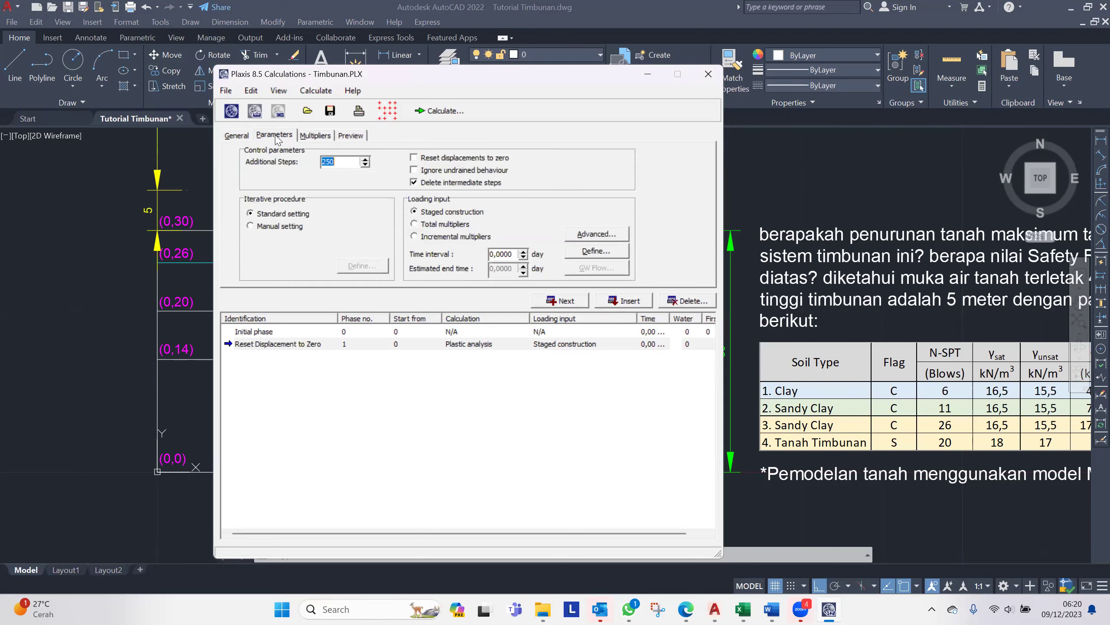
pyautogui.click(416, 159)
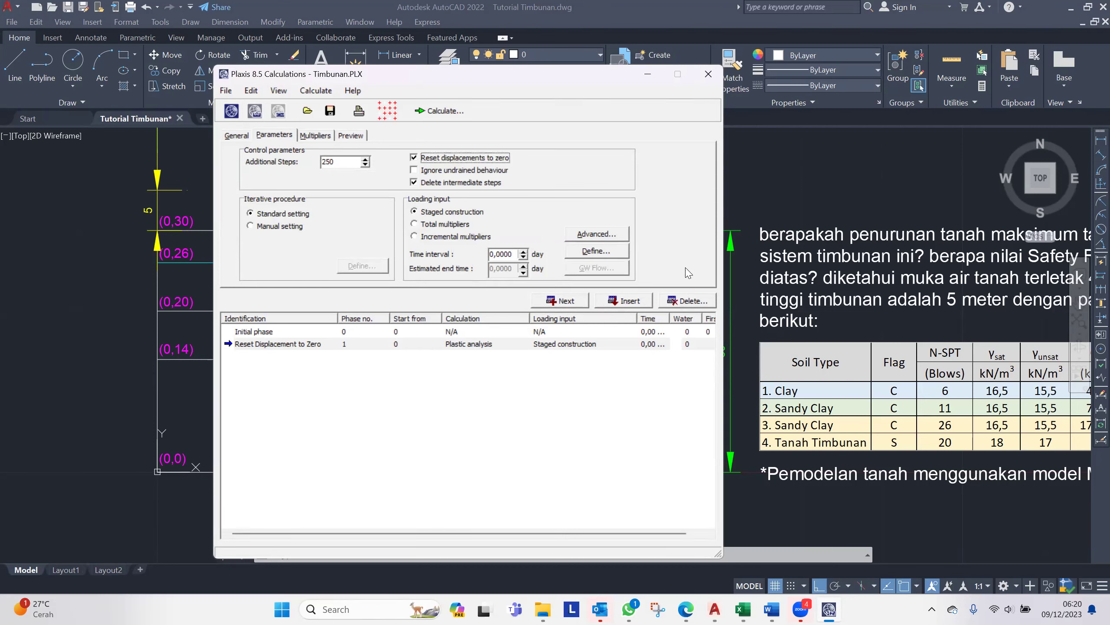
pyautogui.click(605, 251)
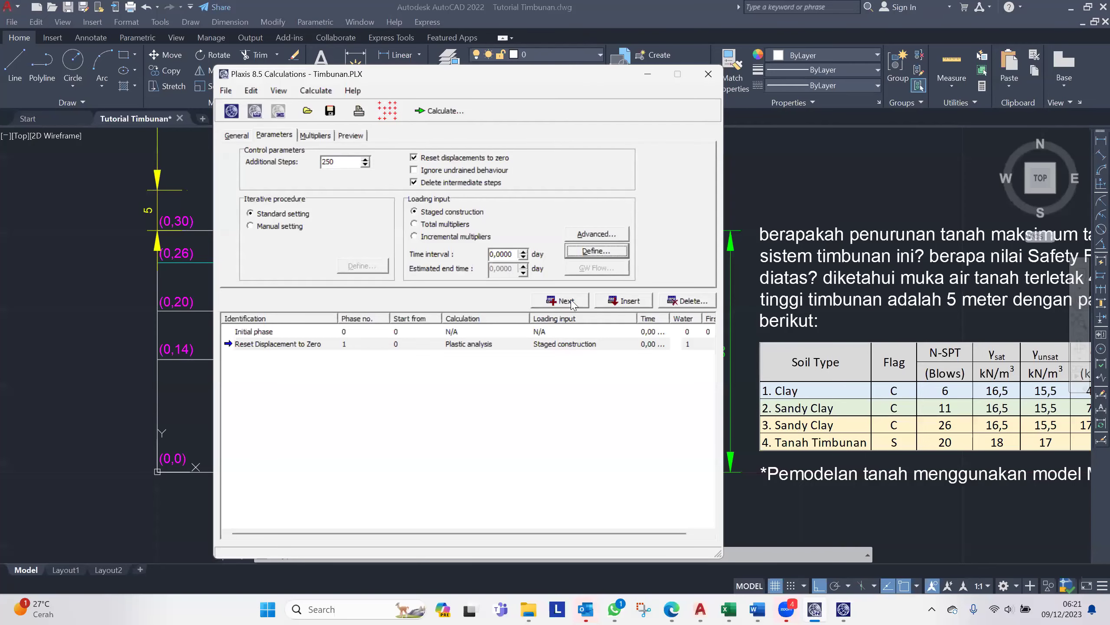
# Step: Add a second phase named "Timbunaan 5 Meter" and activate the embankment cluster in its staged construction
pyautogui.click(560, 301)
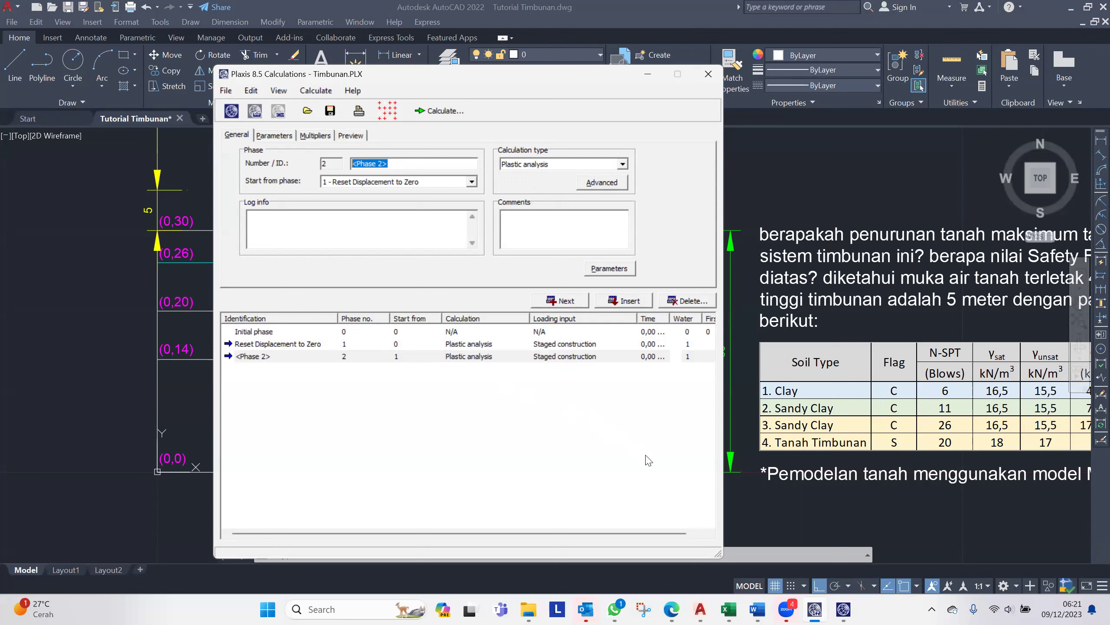
pyautogui.write('Timbunaan 5 Meter')
pyautogui.click(281, 138)
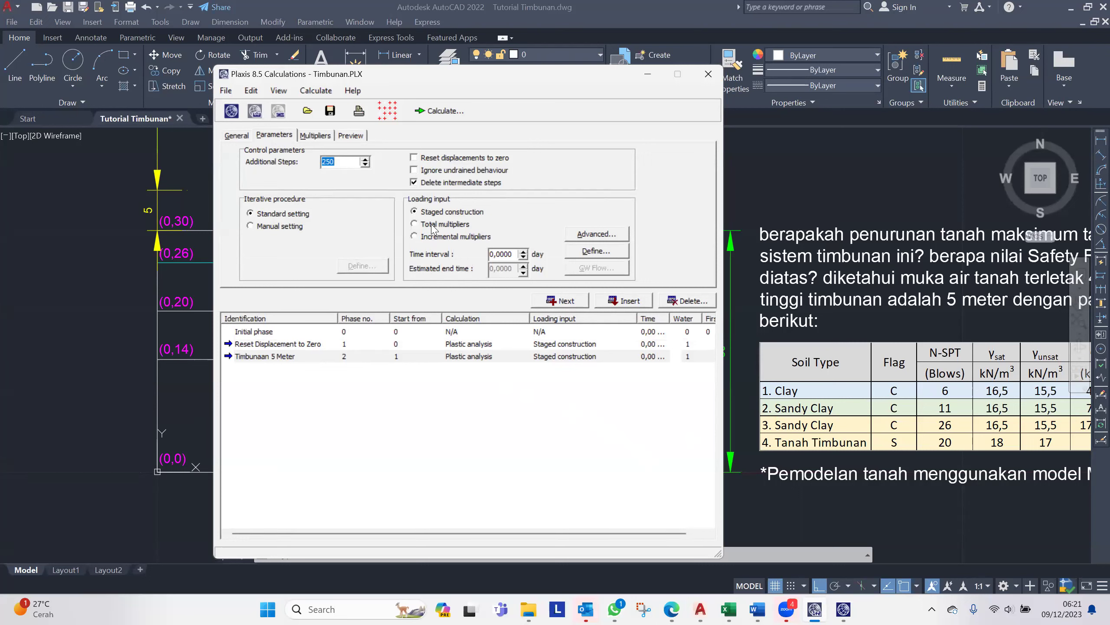
pyautogui.click(601, 251)
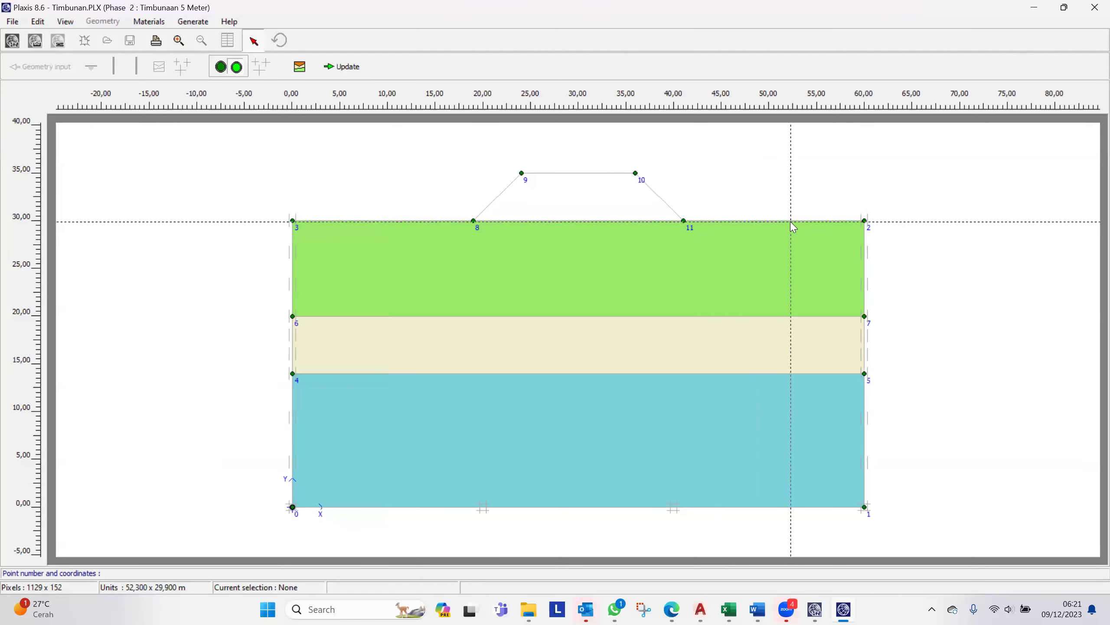
pyautogui.click(595, 200)
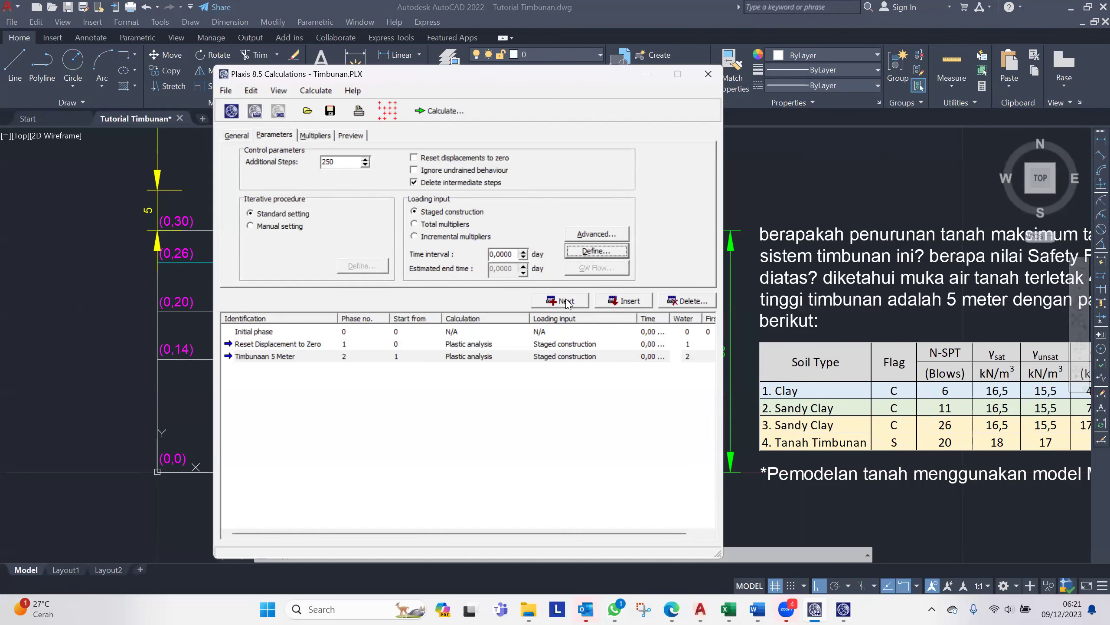
# Step: Add a third phase named "Safety Factor setelah timbunan" with Phi/c reduction as calculation type and check its parameters and multipliers
pyautogui.click(566, 301)
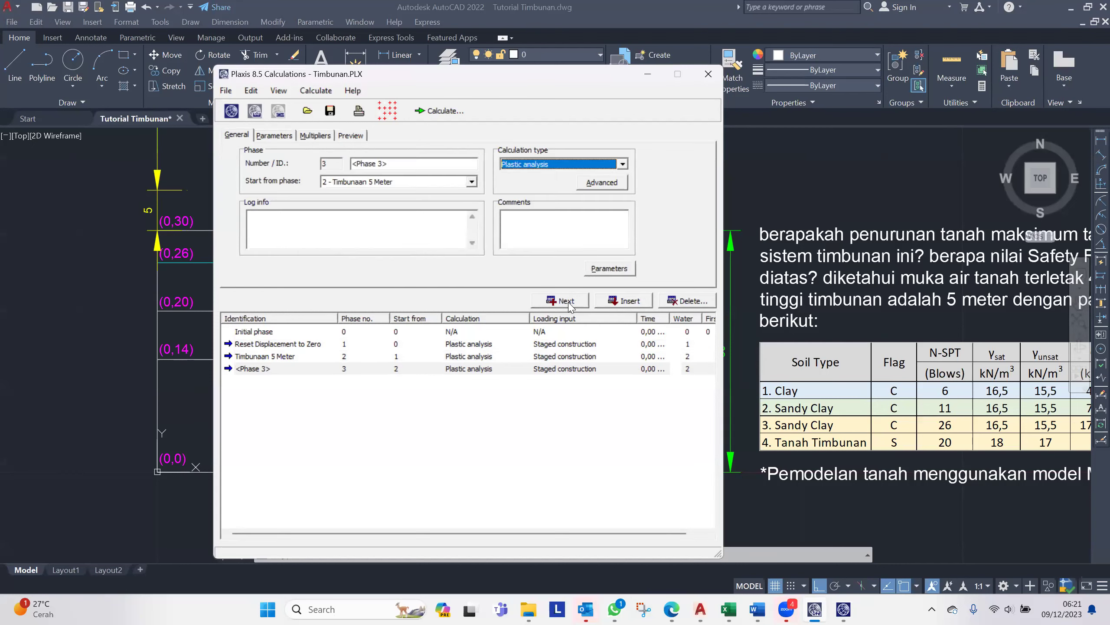
pyautogui.moveTo(393, 162); pyautogui.dragTo(324, 160)
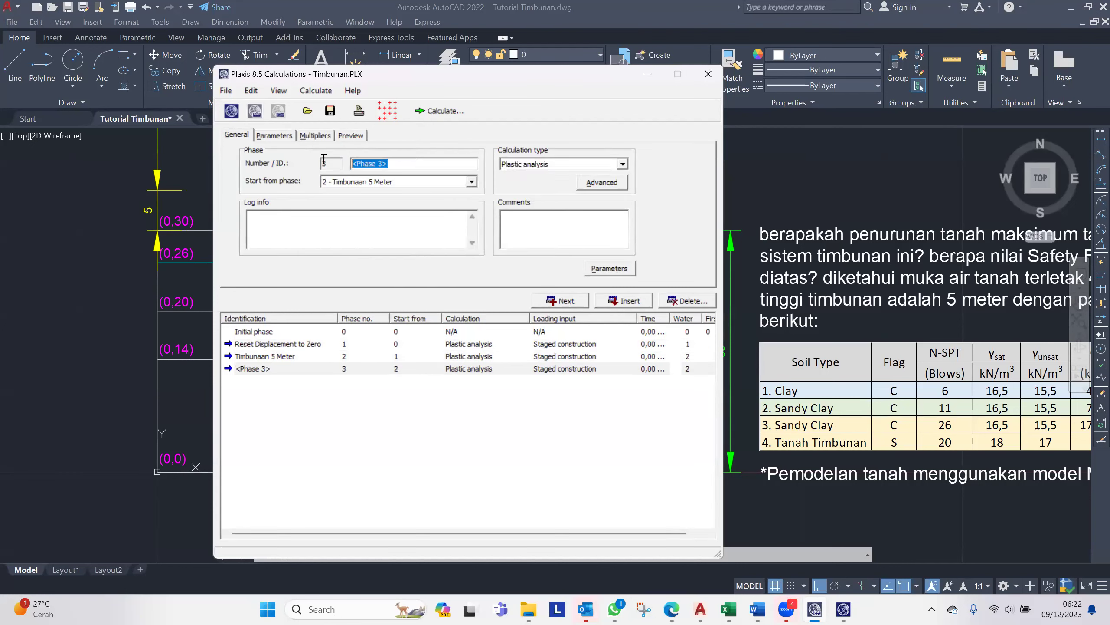
pyautogui.write('Safety Facgor')
pyautogui.press('BackSpace')
pyautogui.write('tor seteleah timbunan')
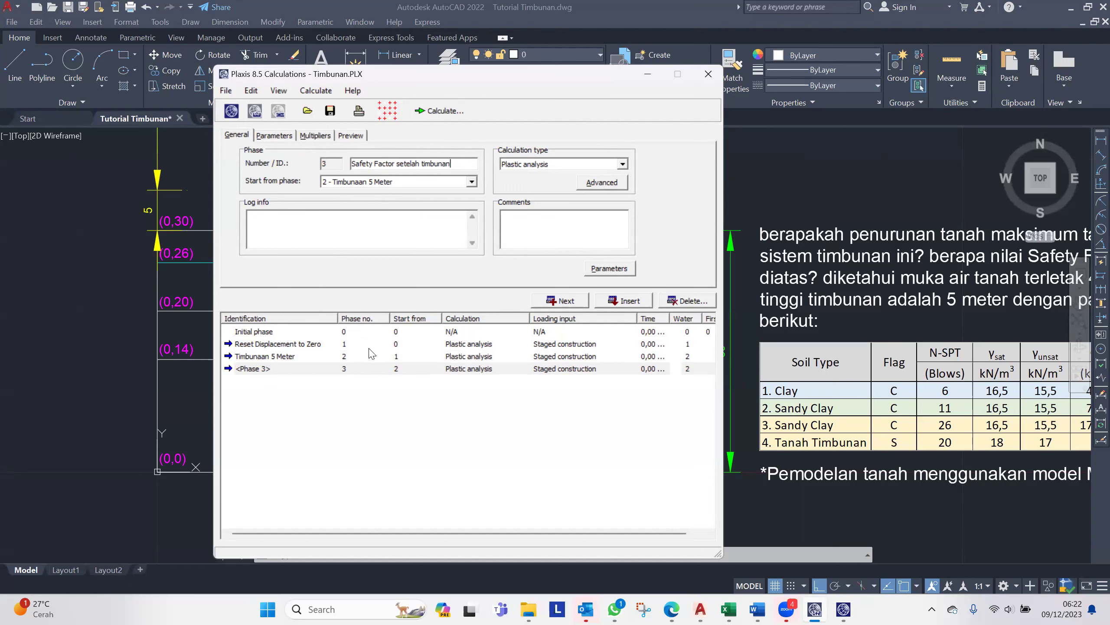
pyautogui.click(547, 168)
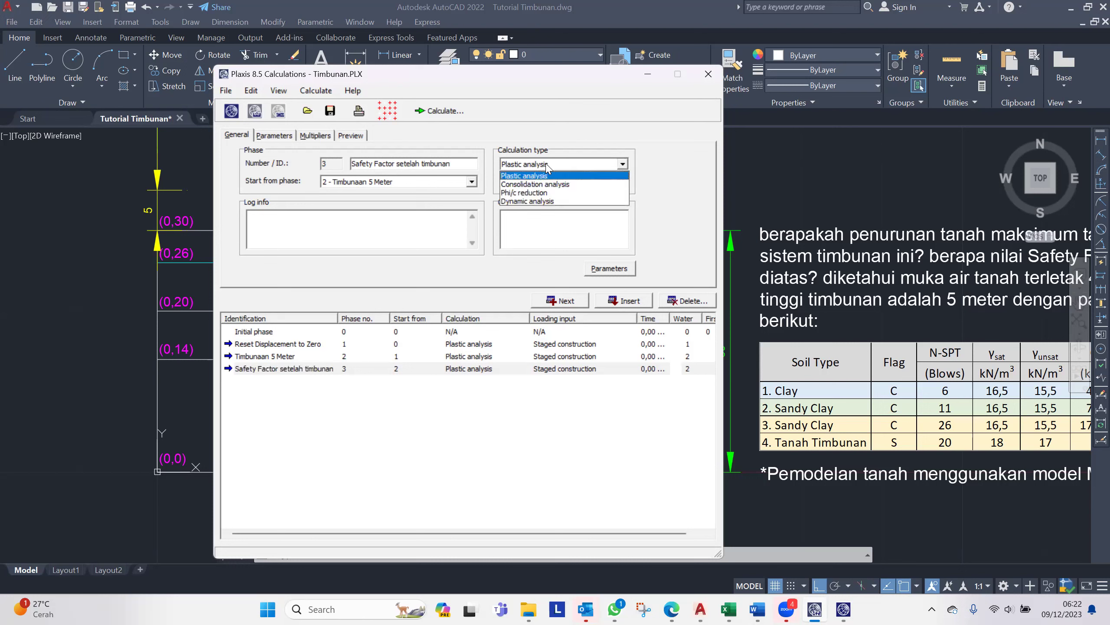
pyautogui.click(548, 193)
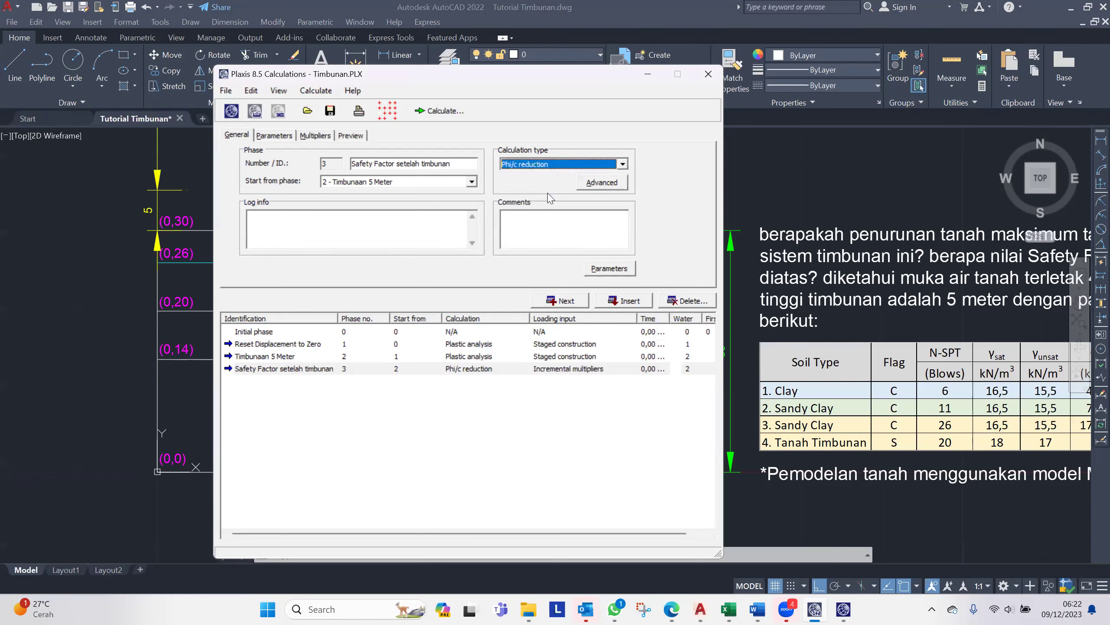
pyautogui.click(276, 135)
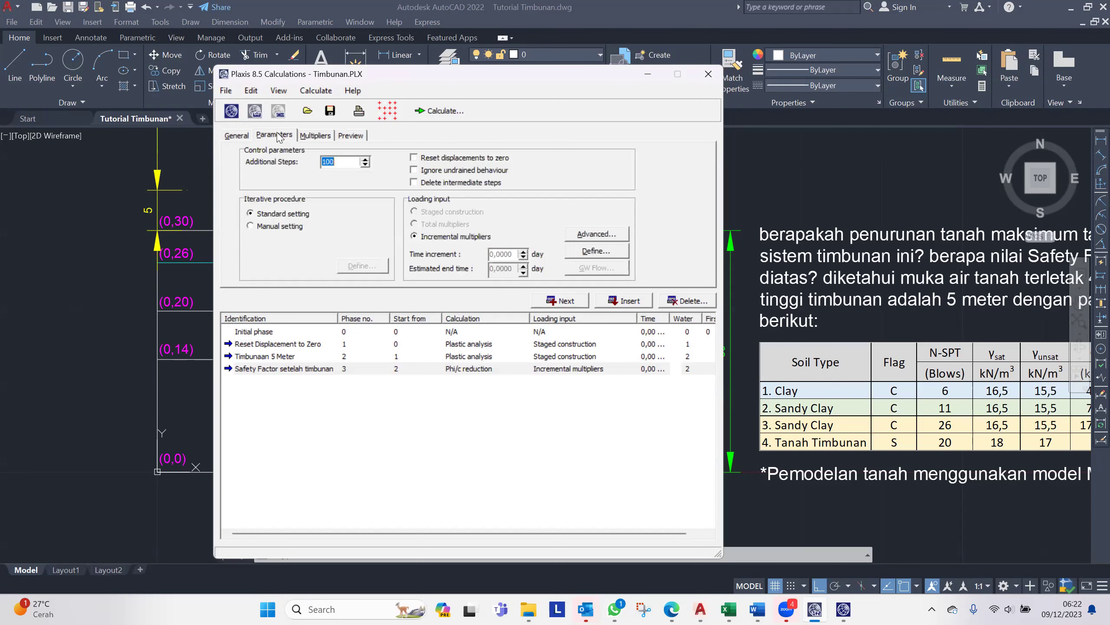
pyautogui.click(327, 136)
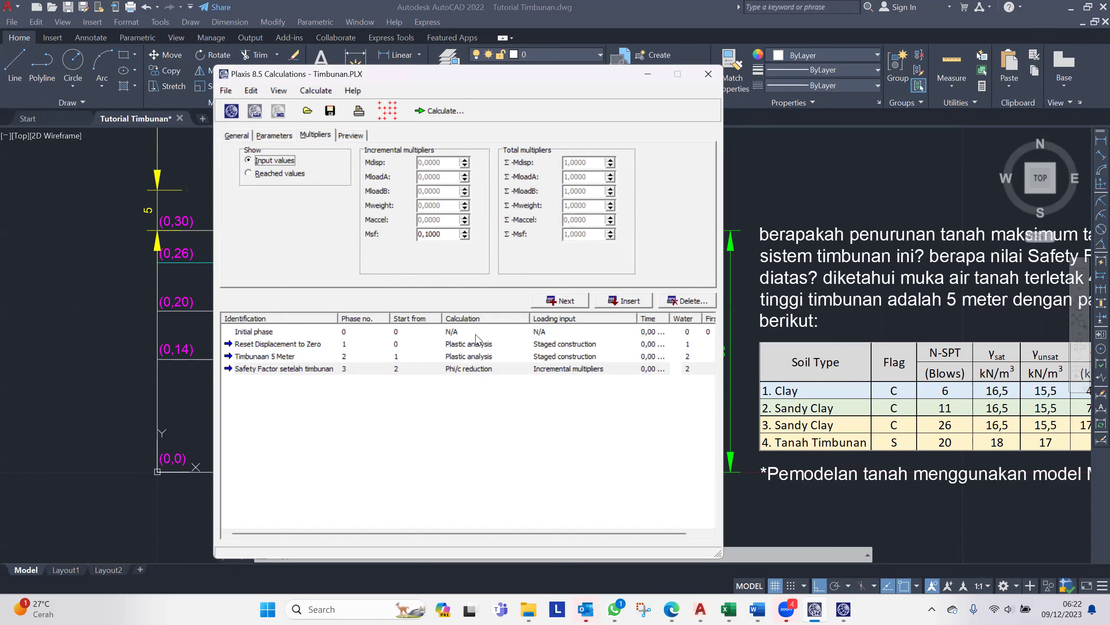
# Step: Add a fourth phase named "Konsolidasi" that starts from phase 2, Timbunaan 5 Meter
pyautogui.click(573, 301)
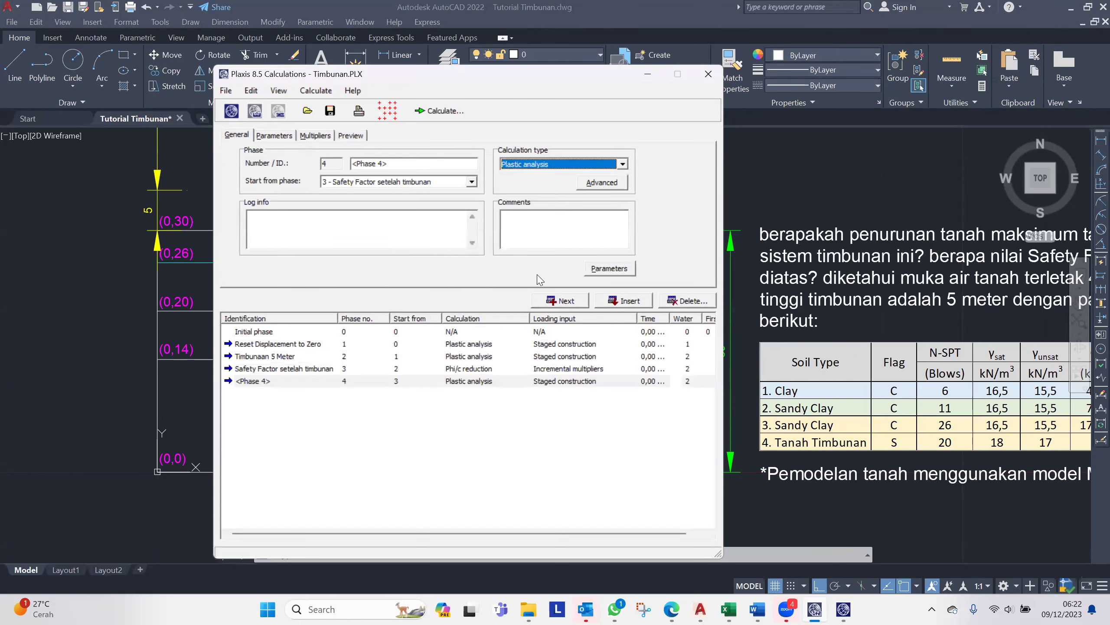
pyautogui.click(367, 162)
pyautogui.moveTo(388, 163); pyautogui.dragTo(327, 159)
pyautogui.write('Konsolidasi')
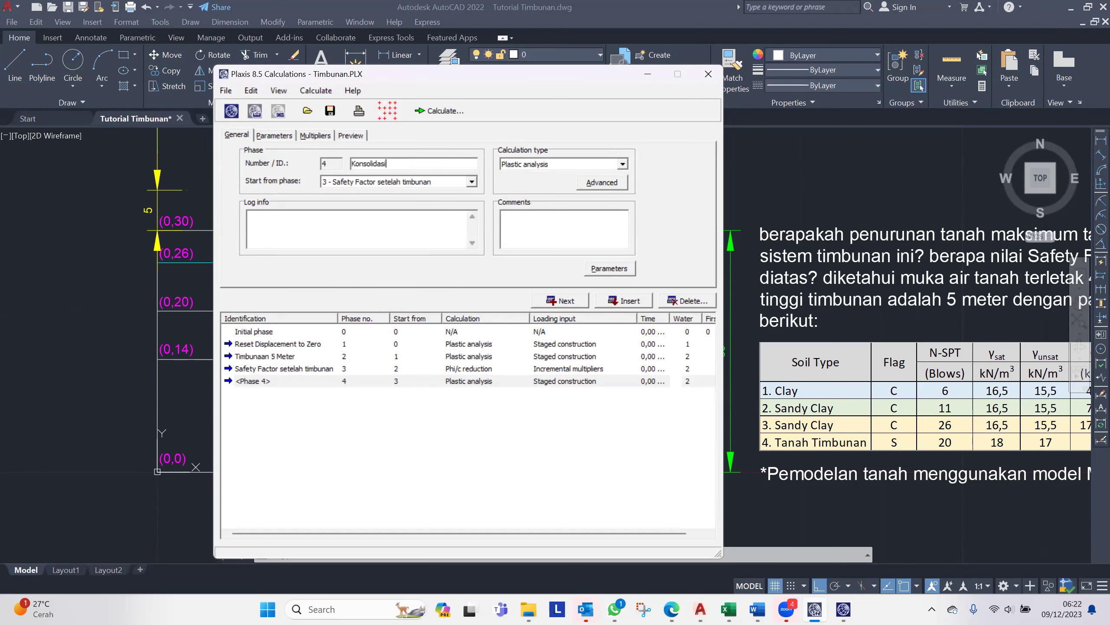
pyautogui.click(392, 184)
pyautogui.click(393, 185)
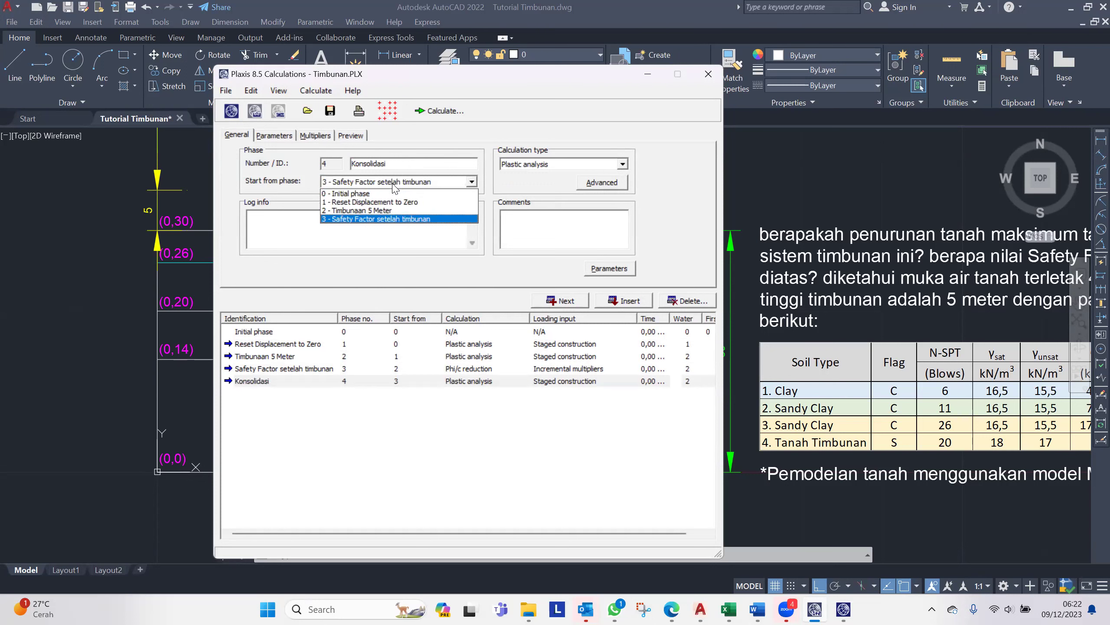
pyautogui.click(387, 210)
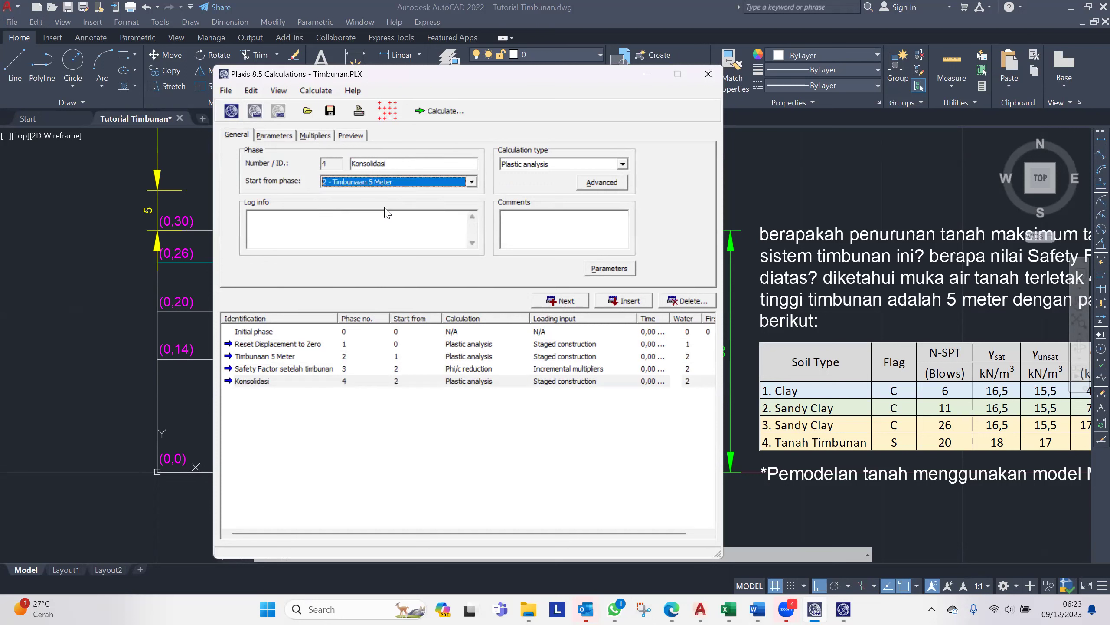
# Step: Set the Konsolidasi phase to Consolidation analysis with minimum pore pressure as loading input, and check its multipliers and preview
pyautogui.click(571, 165)
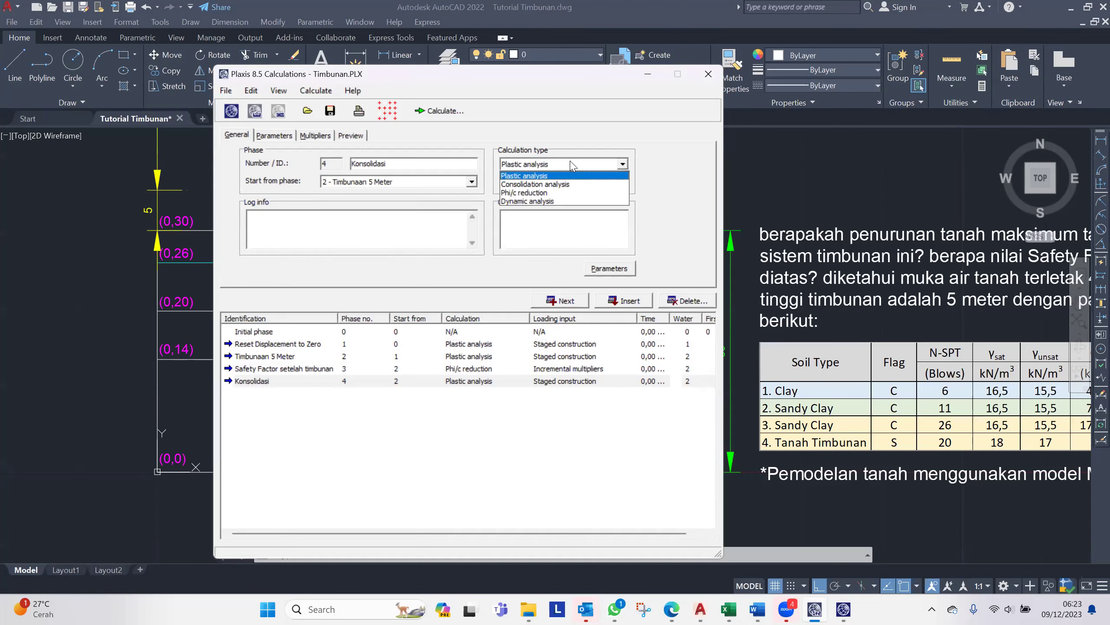
pyautogui.click(570, 189)
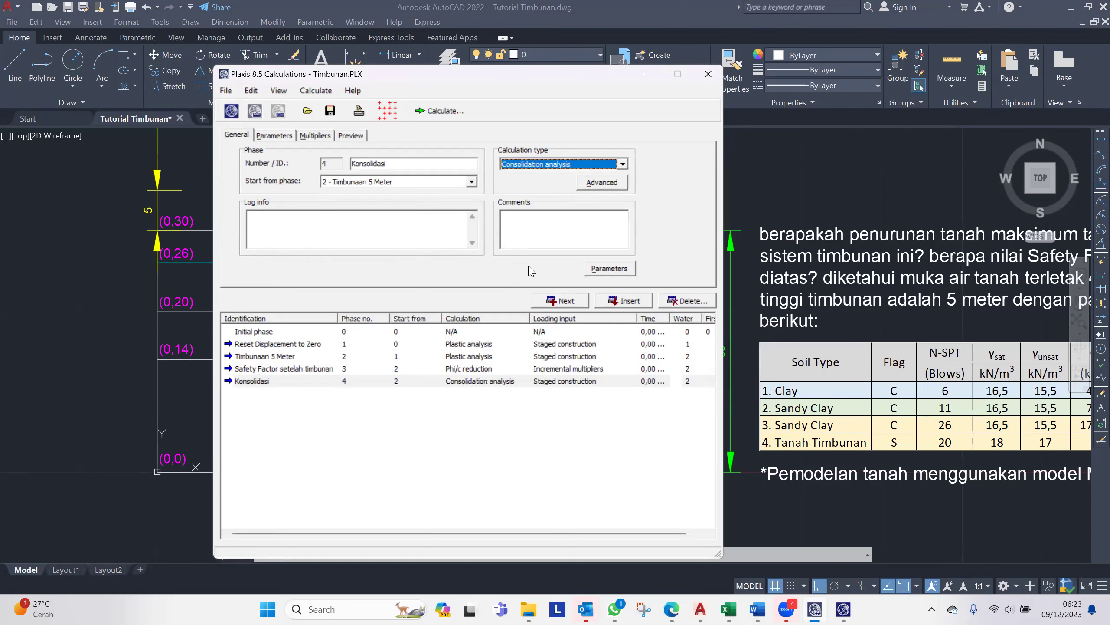
pyautogui.click(270, 141)
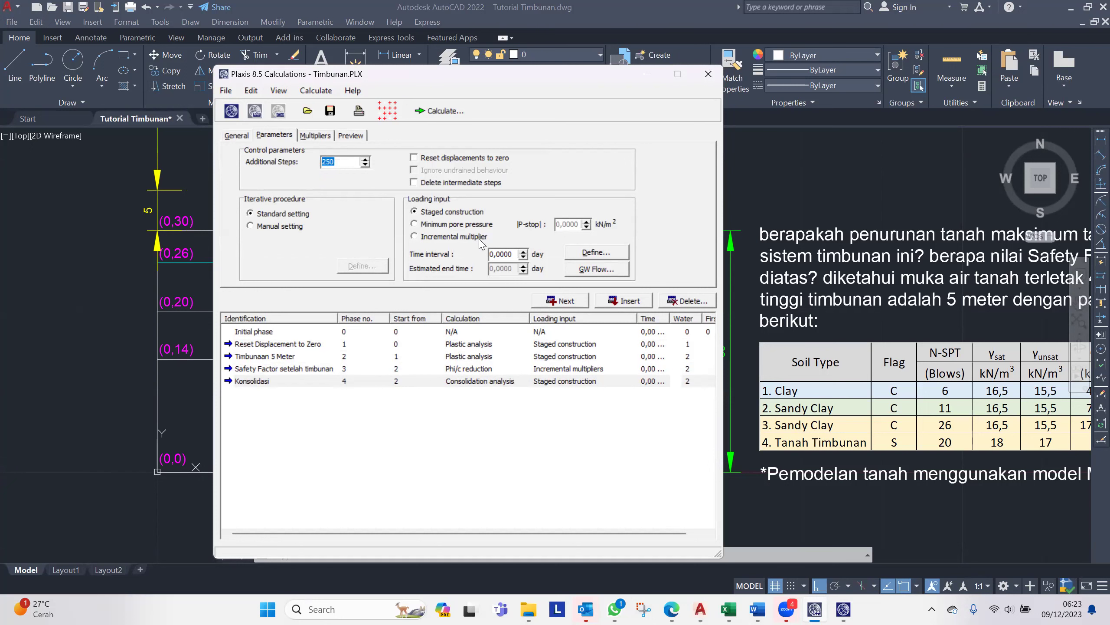
pyautogui.click(437, 223)
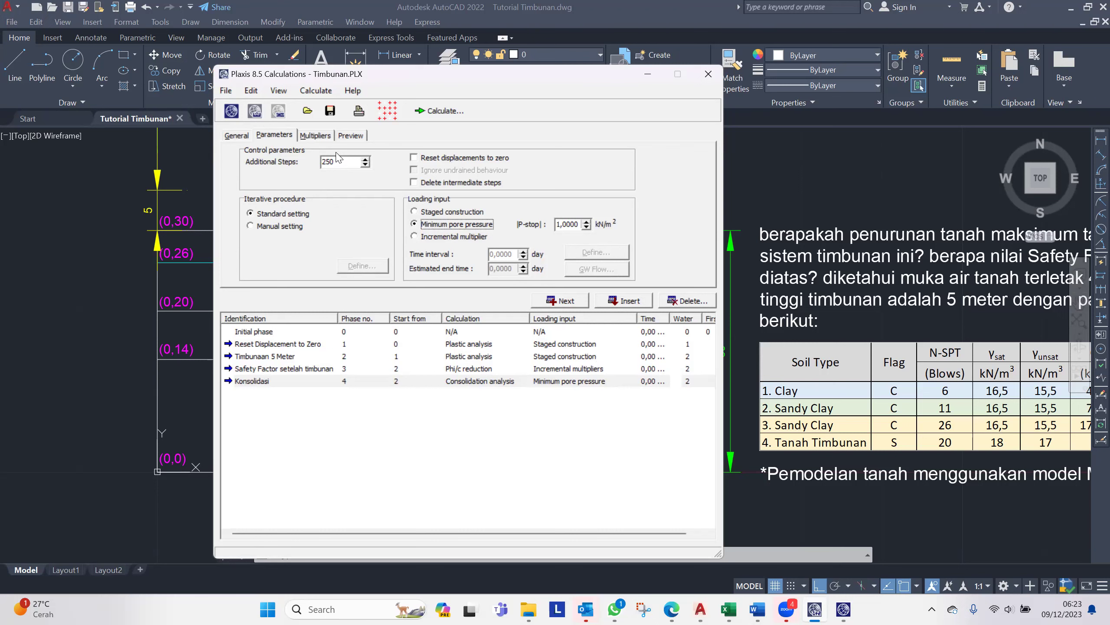
pyautogui.click(324, 138)
pyautogui.click(356, 137)
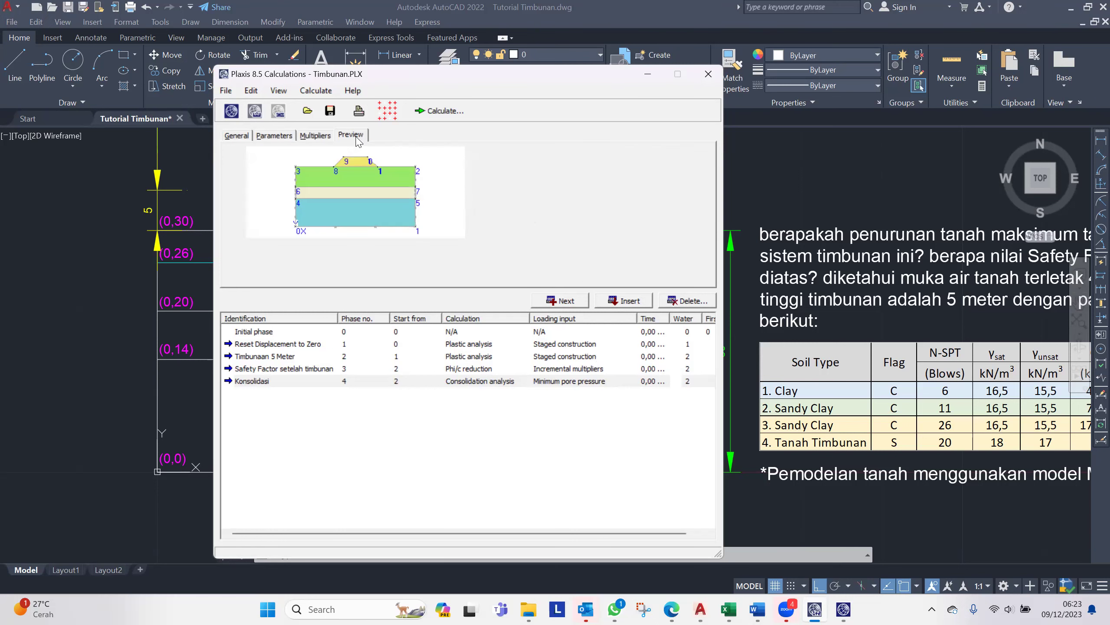
pyautogui.click(241, 136)
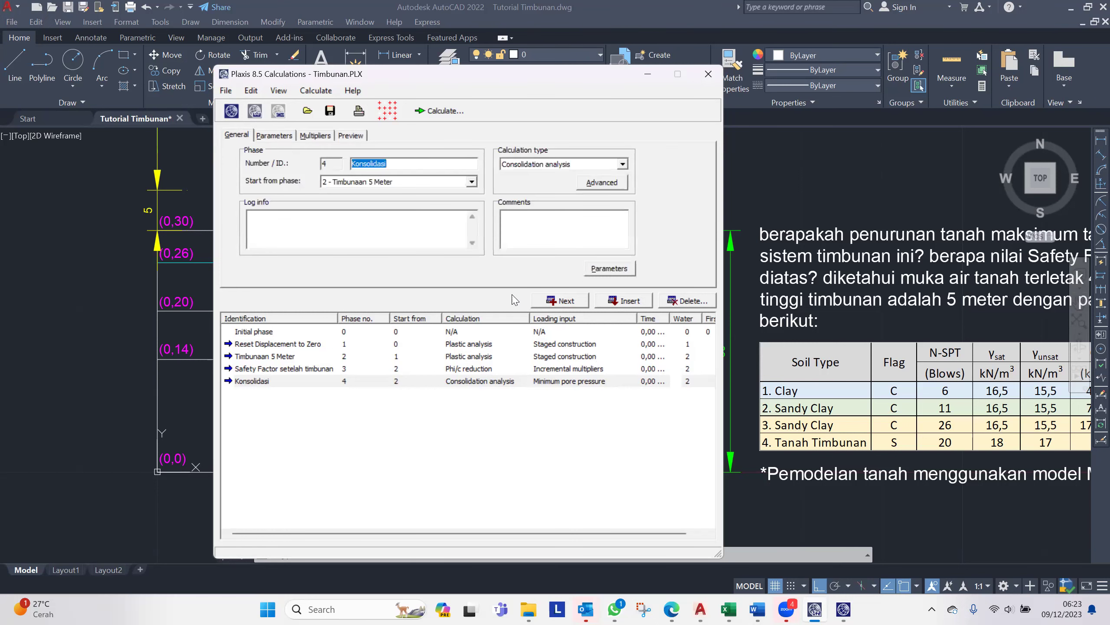
# Step: Add a fifth phase named "Safety Factor setelah konsolidasi" that starts from phase 4, Konsolidasi, with Phi/c reduction as calculation type
pyautogui.click(563, 302)
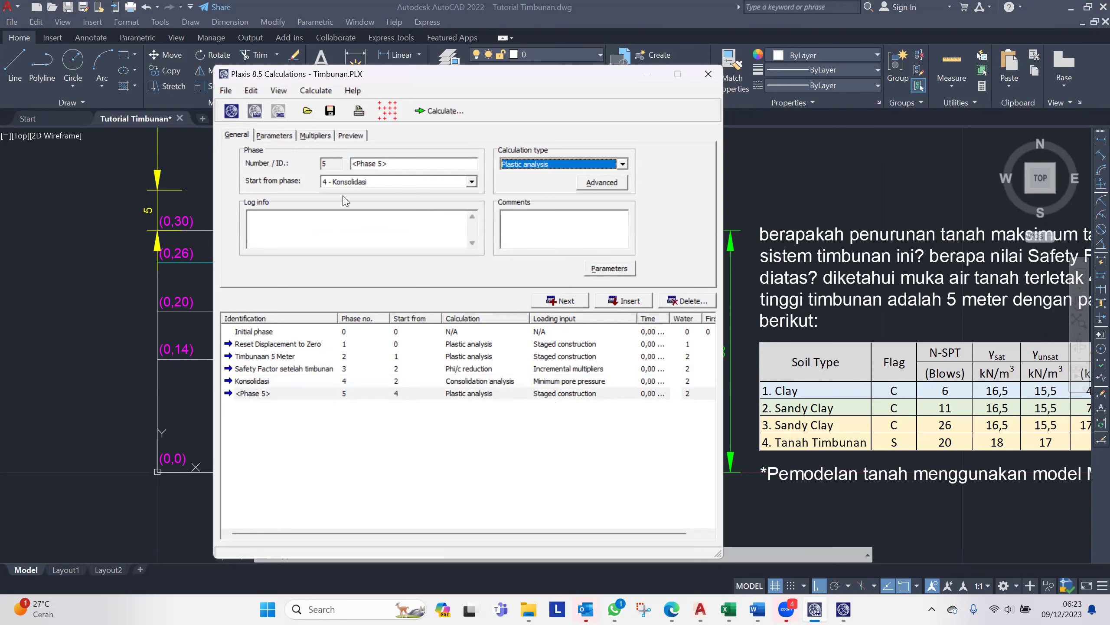
pyautogui.click(399, 164)
pyautogui.moveTo(398, 165); pyautogui.dragTo(326, 158)
pyautogui.write('S')
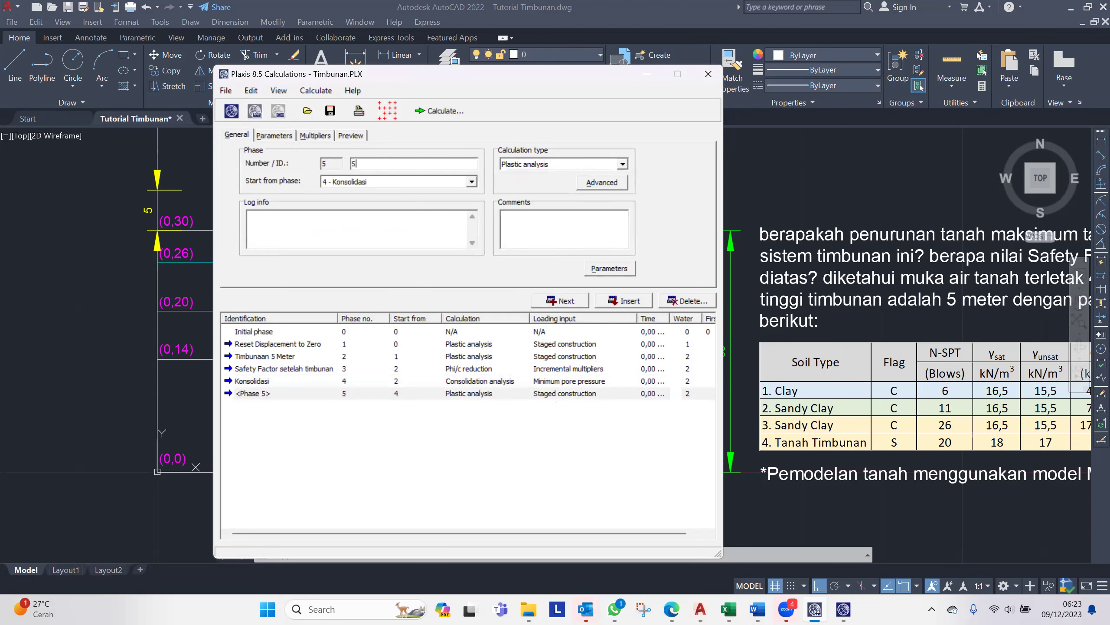
pyautogui.write('afety Factor setelah konsolidasi')
pyautogui.click(563, 164)
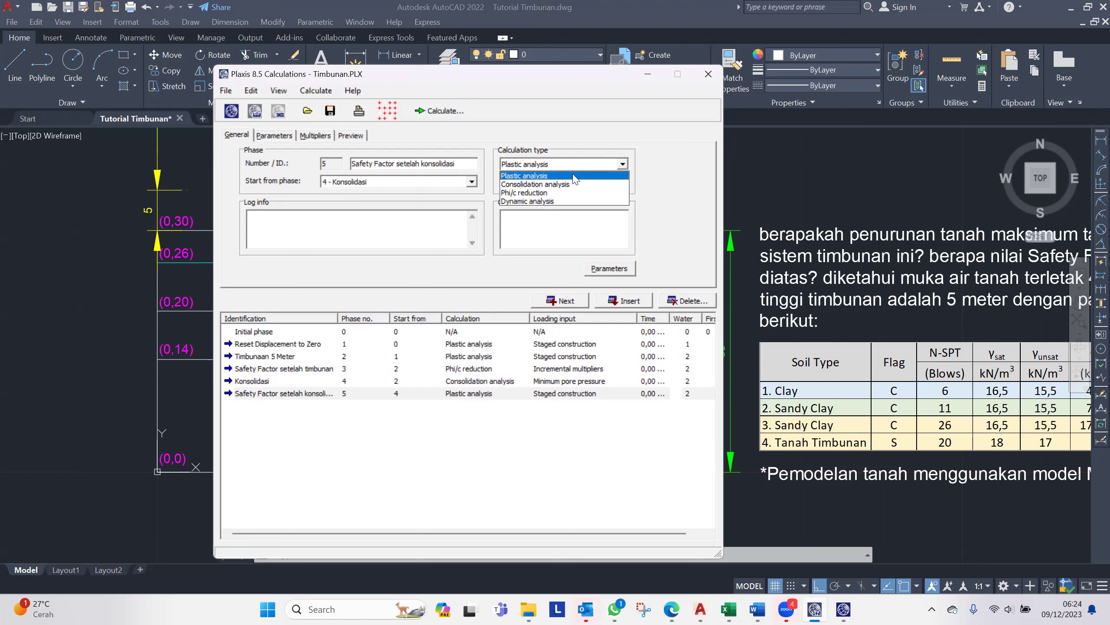
pyautogui.click(555, 192)
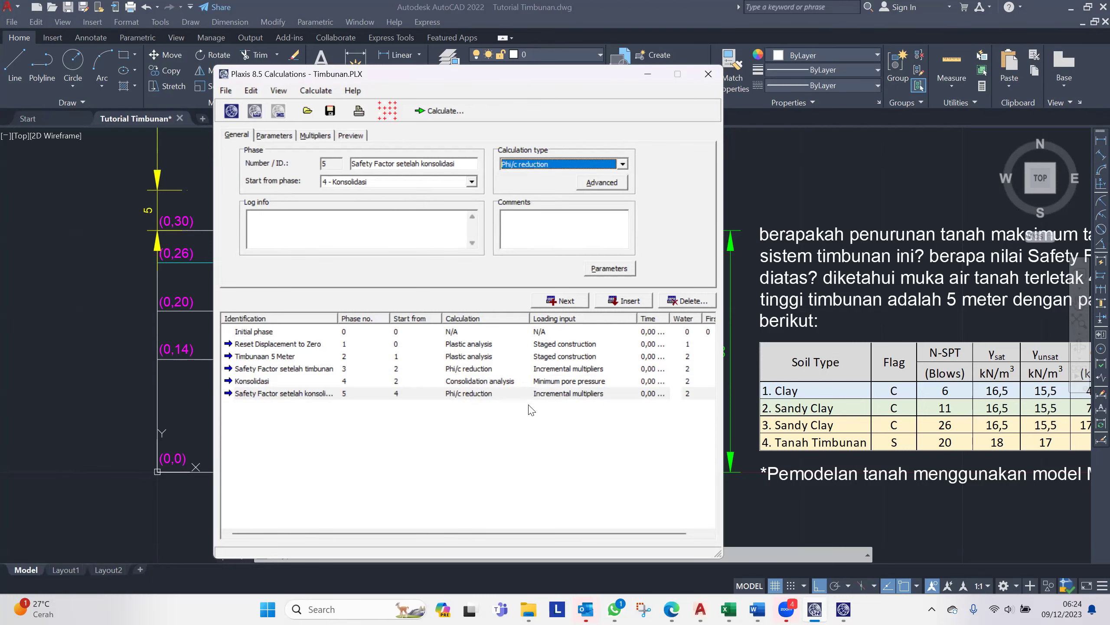
pyautogui.click(394, 416)
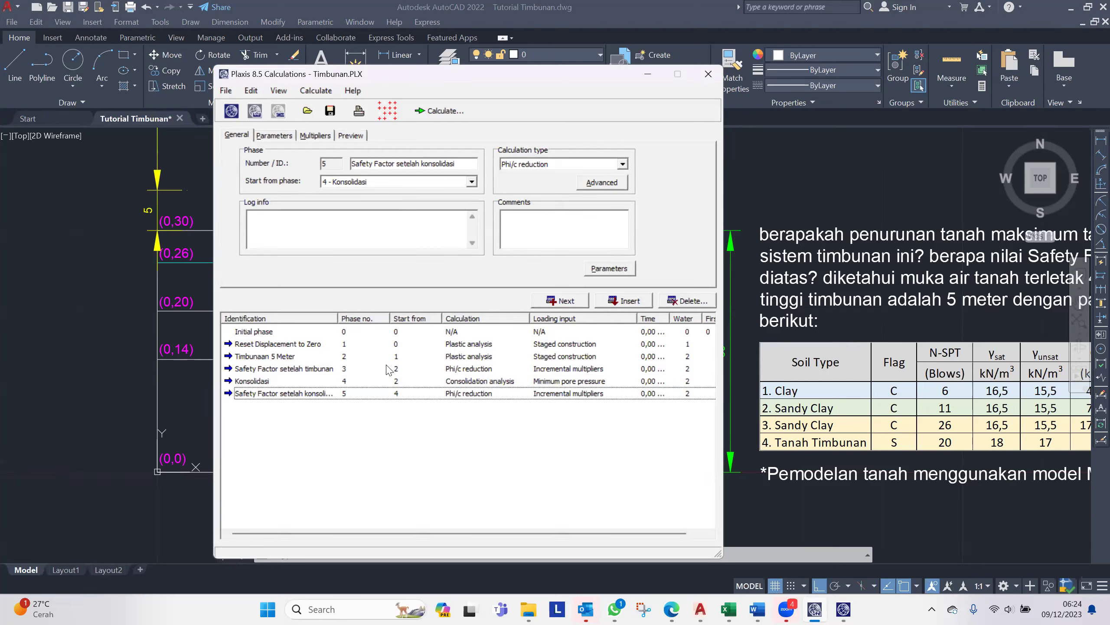
# Step: Select load-displacement curve nodes near the middle of the embankment's crest and base, and update the calculation project
pyautogui.click(438, 112)
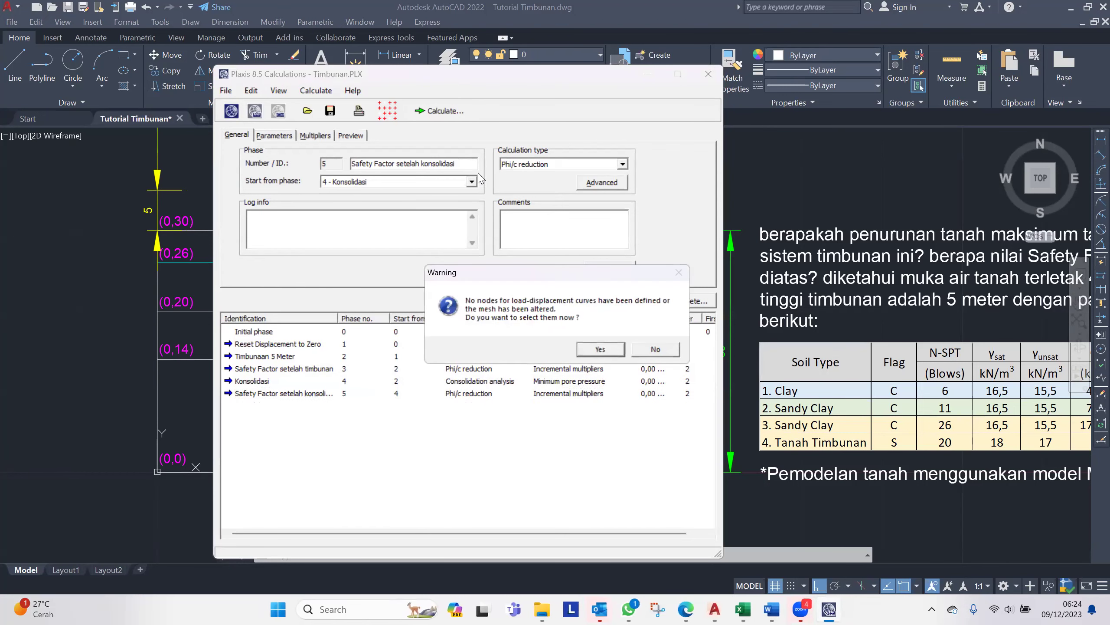
pyautogui.click(602, 350)
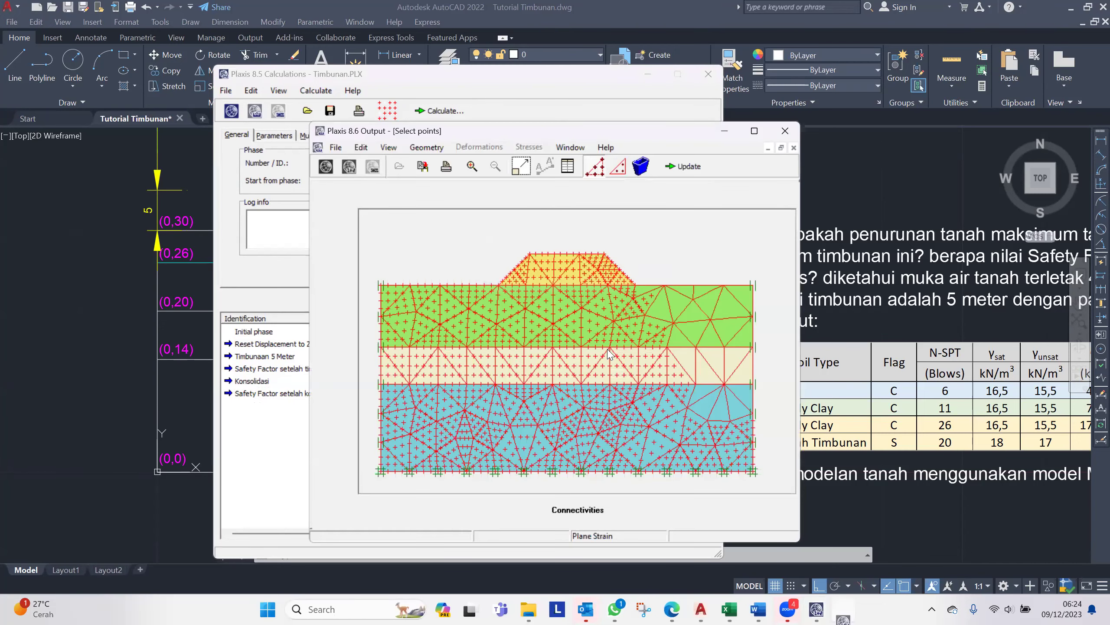
pyautogui.click(755, 131)
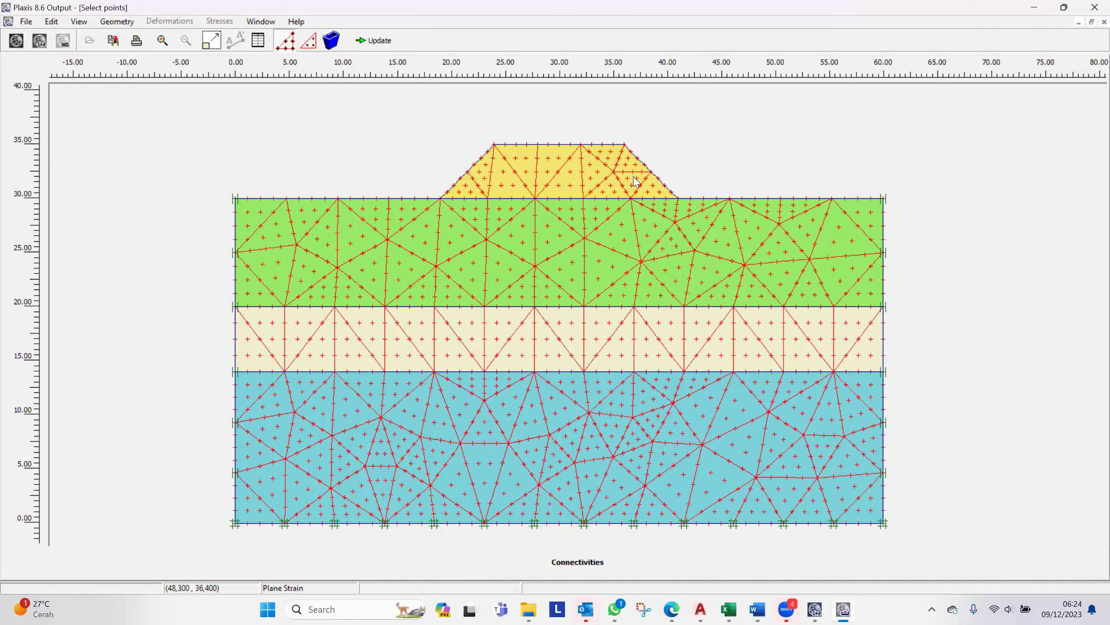
pyautogui.click(549, 144)
pyautogui.click(548, 200)
pyautogui.click(375, 40)
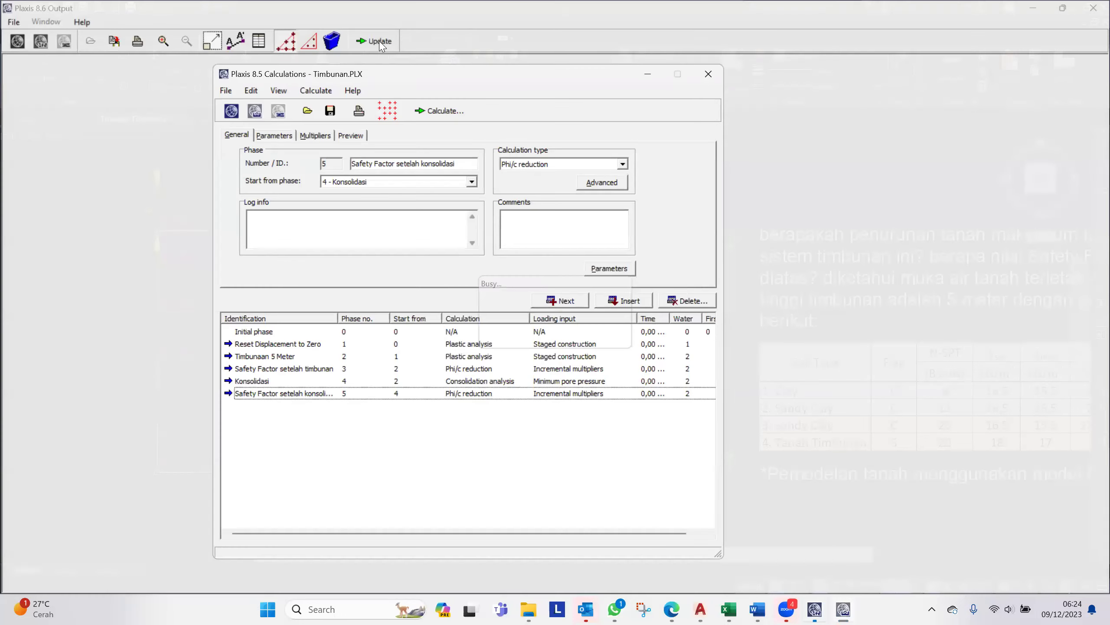
# Step: Run the calculation of all five phases through to the safety factor after consolidation
pyautogui.click(444, 112)
pyautogui.click(652, 350)
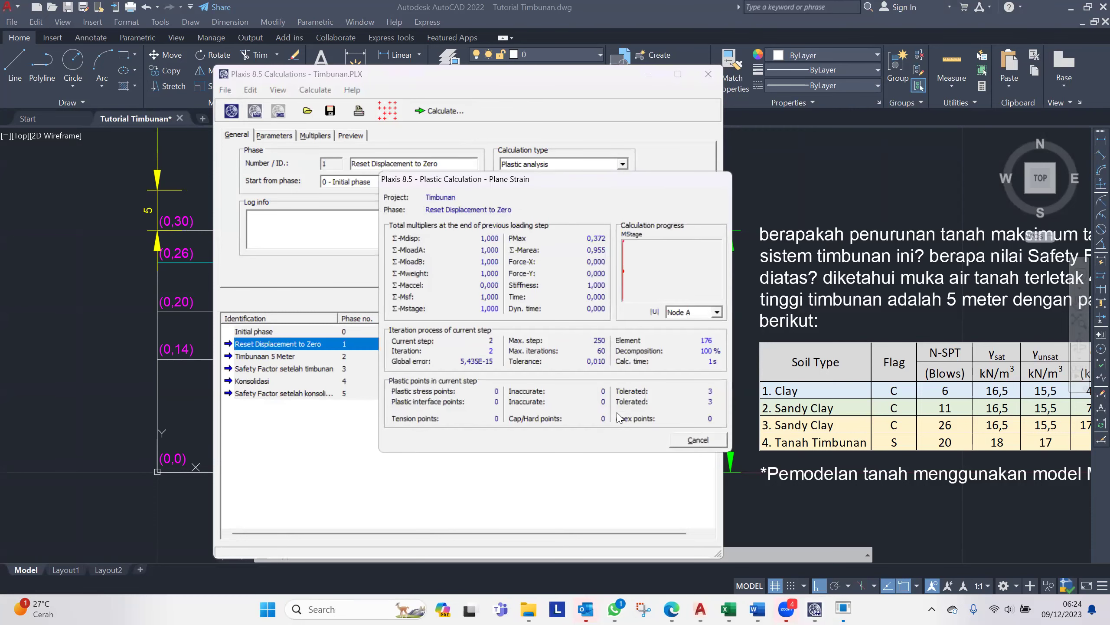
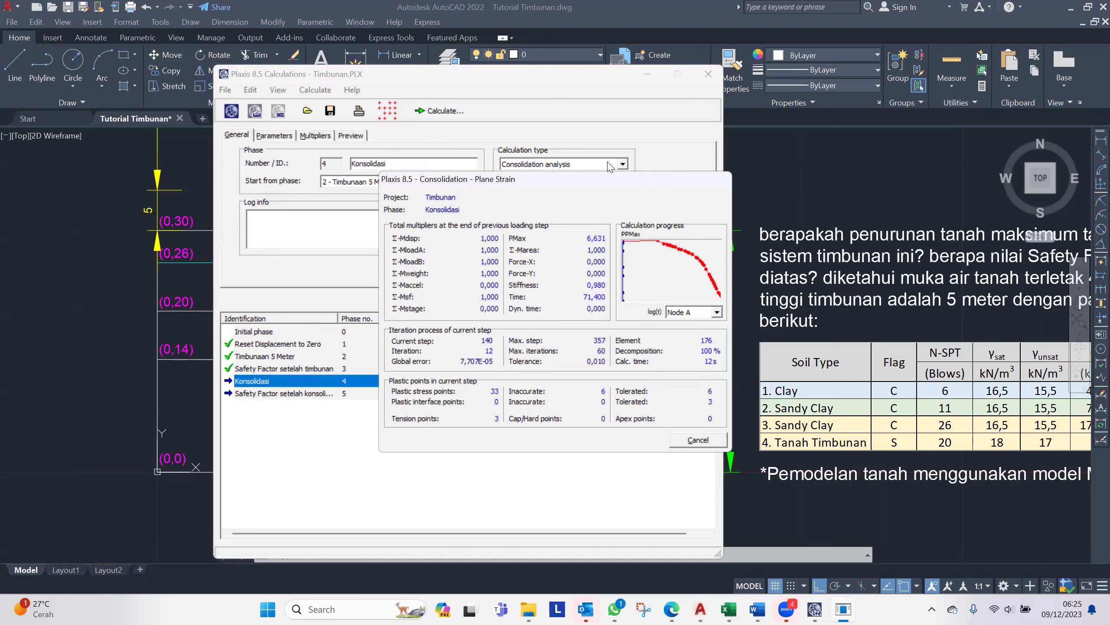
pyautogui.moveTo(635, 179); pyautogui.dragTo(543, 79)
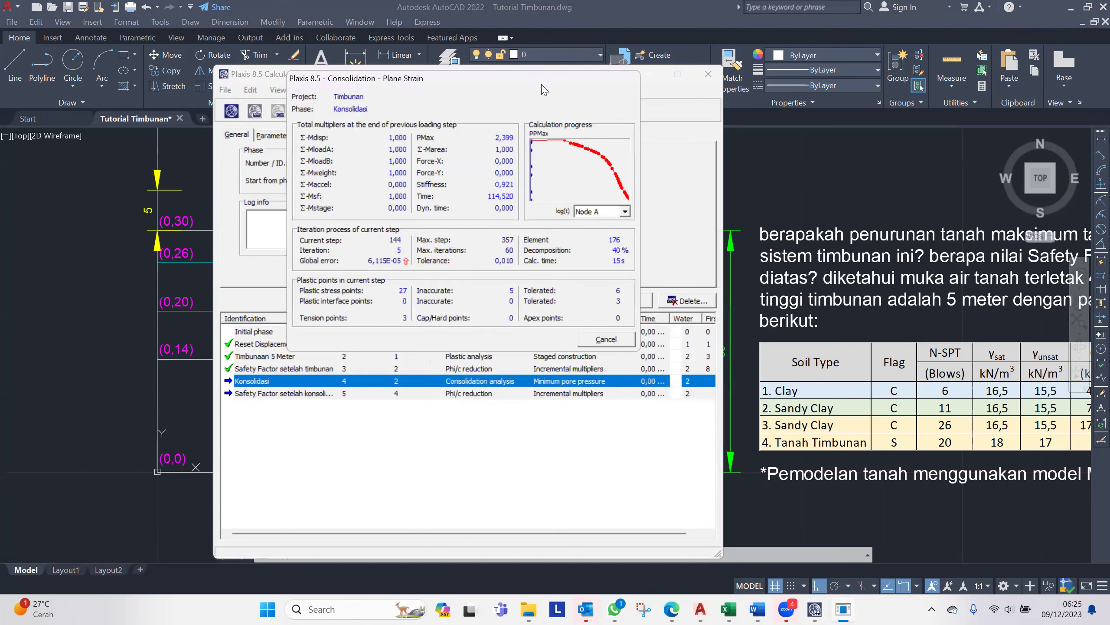
pyautogui.moveTo(542, 86); pyautogui.dragTo(985, 152)
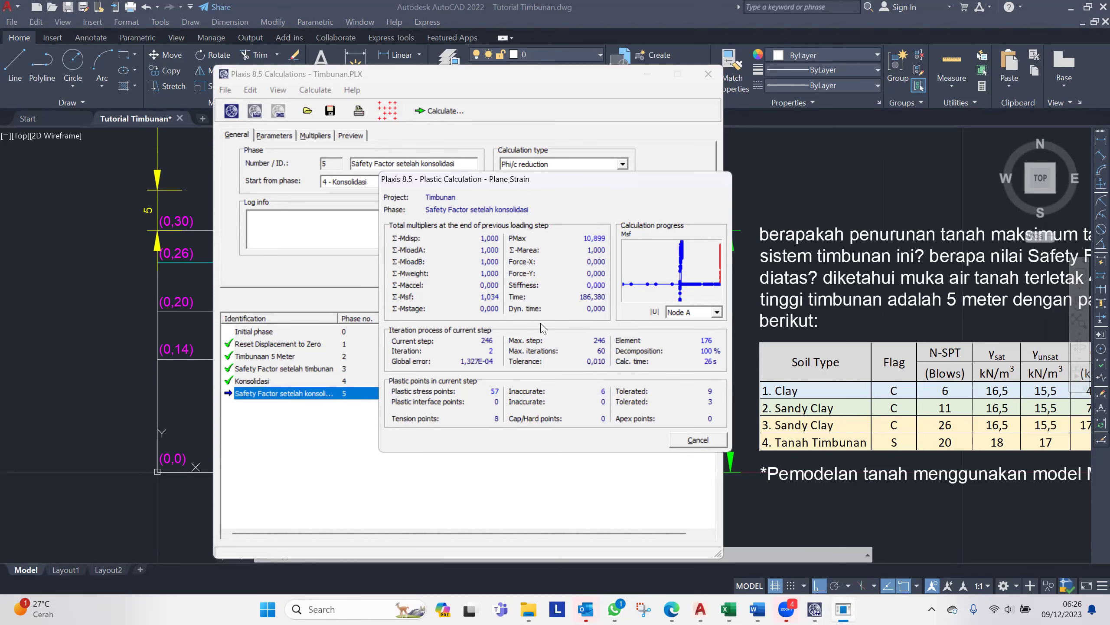
pyautogui.click(654, 350)
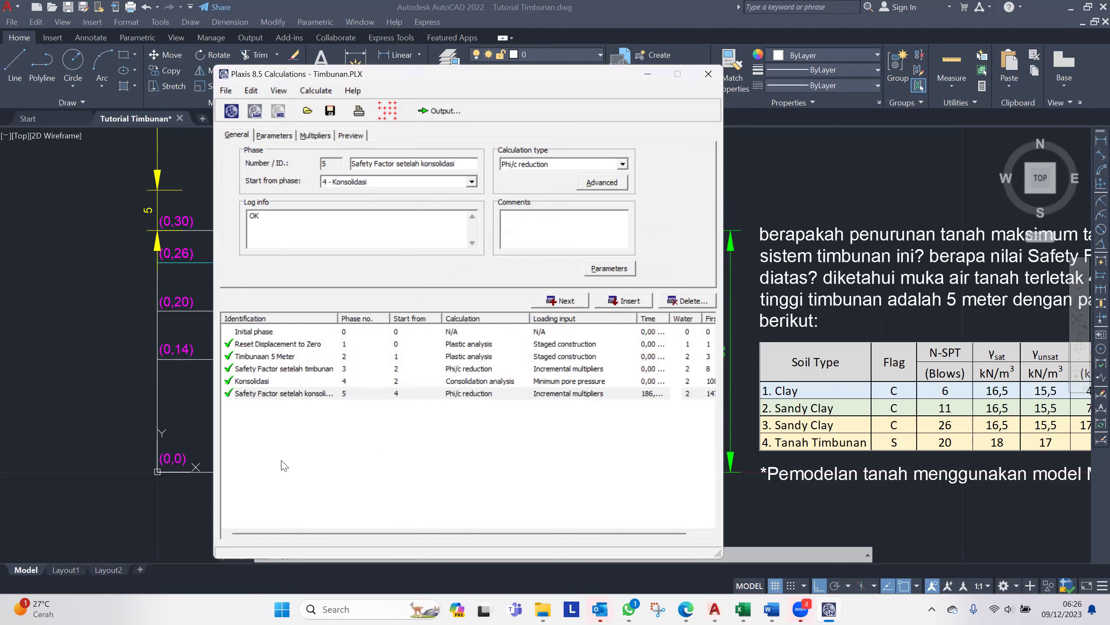
# Step: Open the output of the Timbunaan 5 Meter phase and display its total displacements as shadings
pyautogui.click(282, 358)
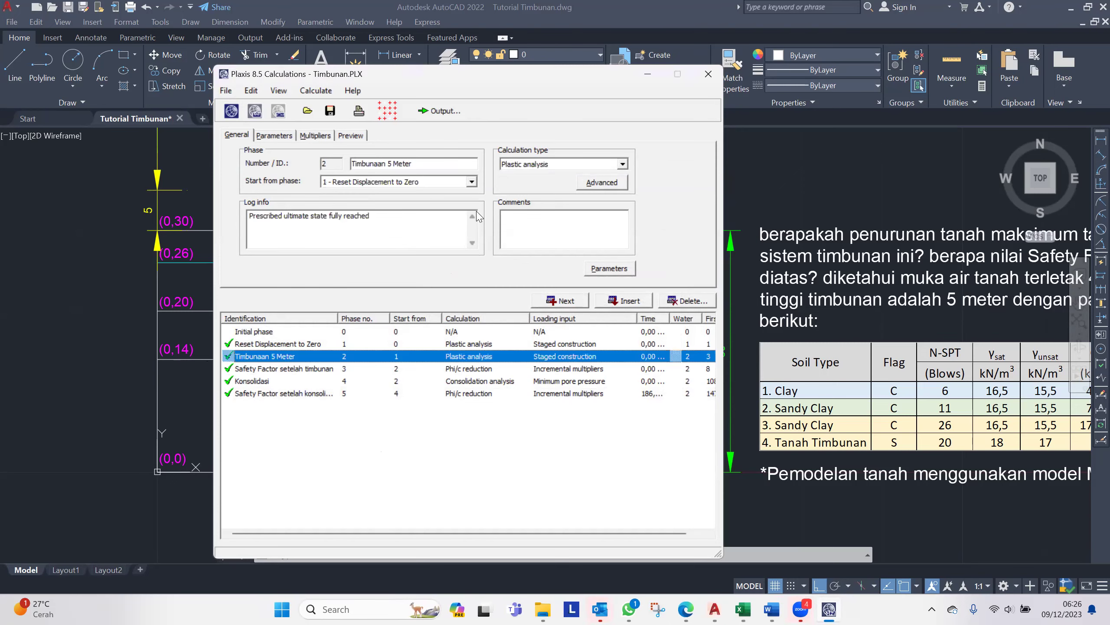
pyautogui.click(438, 112)
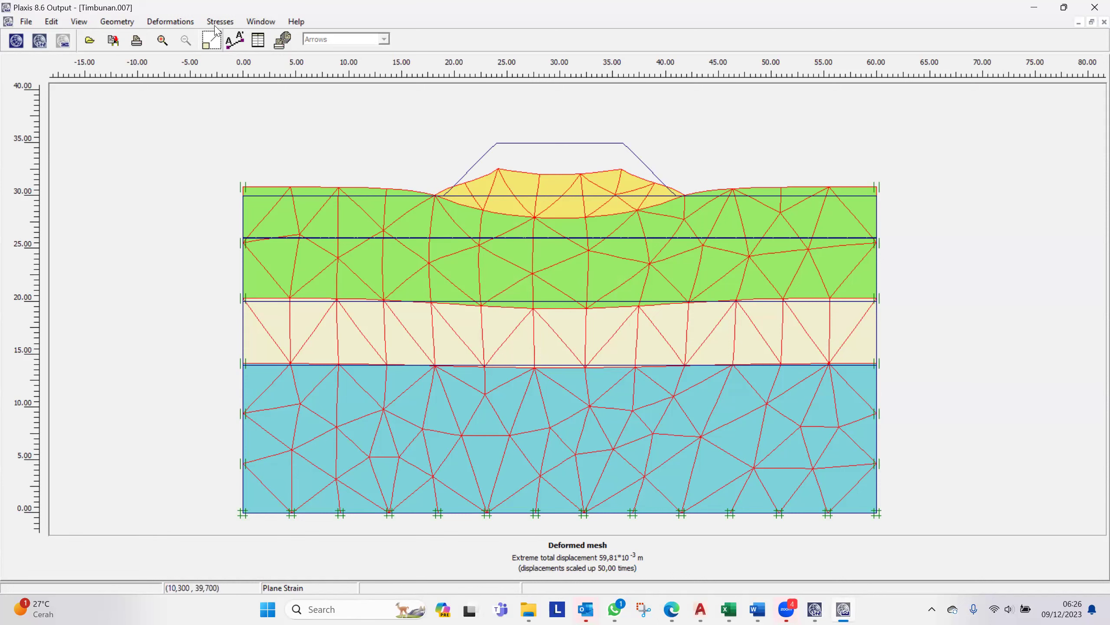
pyautogui.click(164, 21)
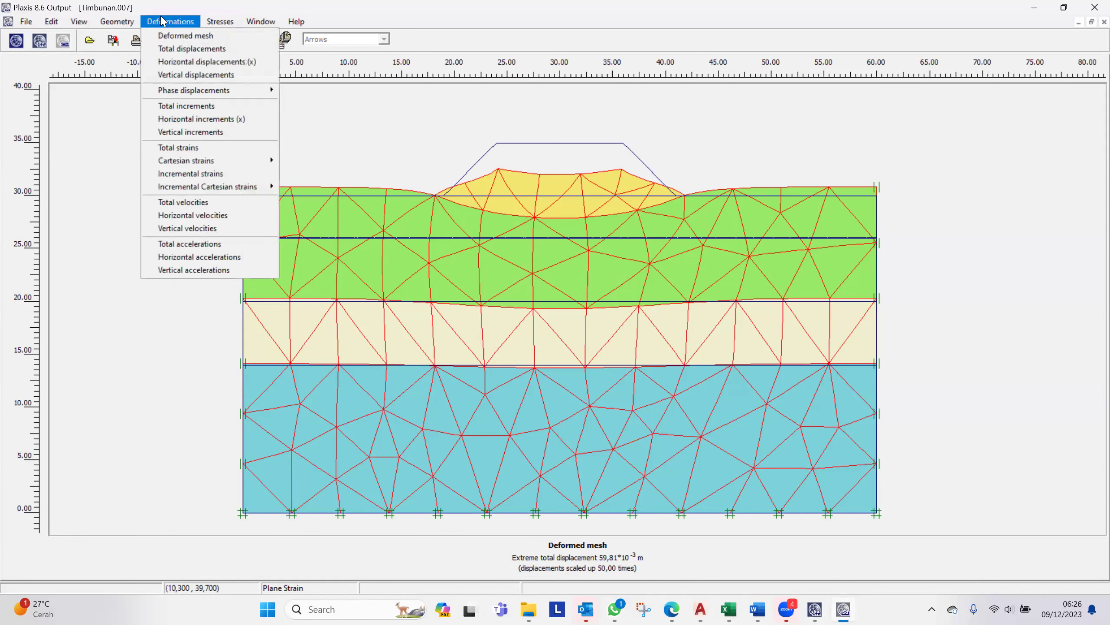
pyautogui.click(180, 48)
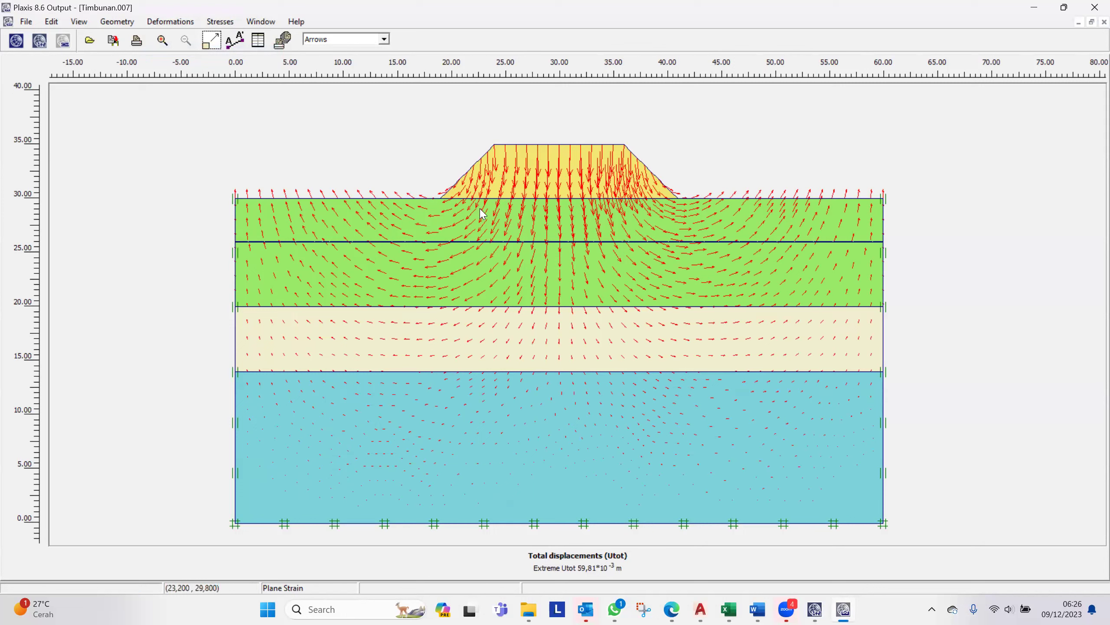
pyautogui.click(363, 43)
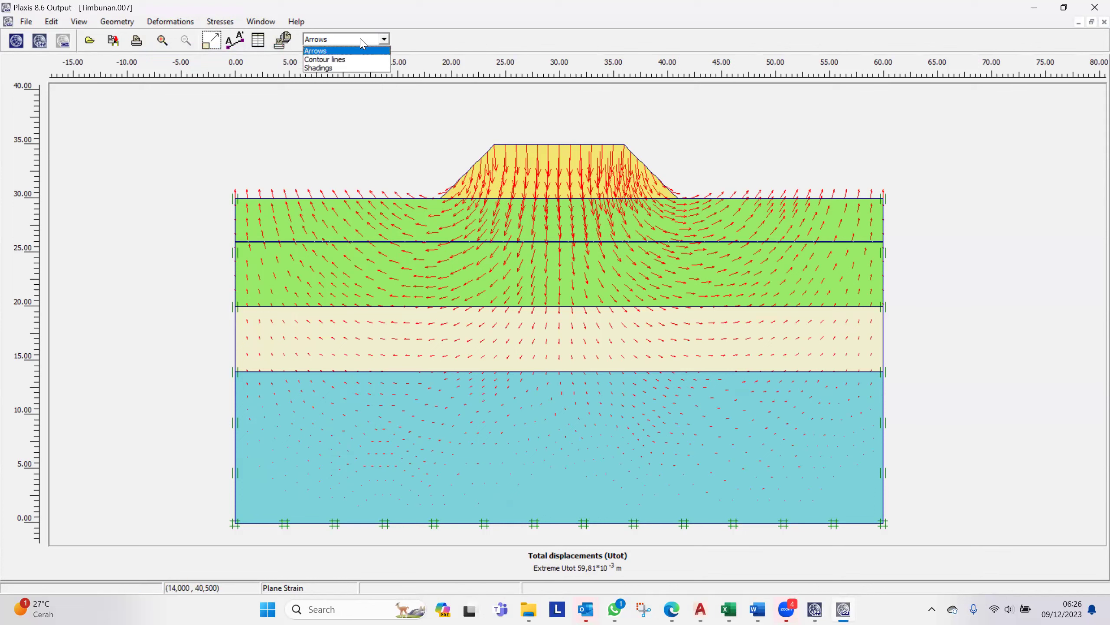
pyautogui.click(328, 67)
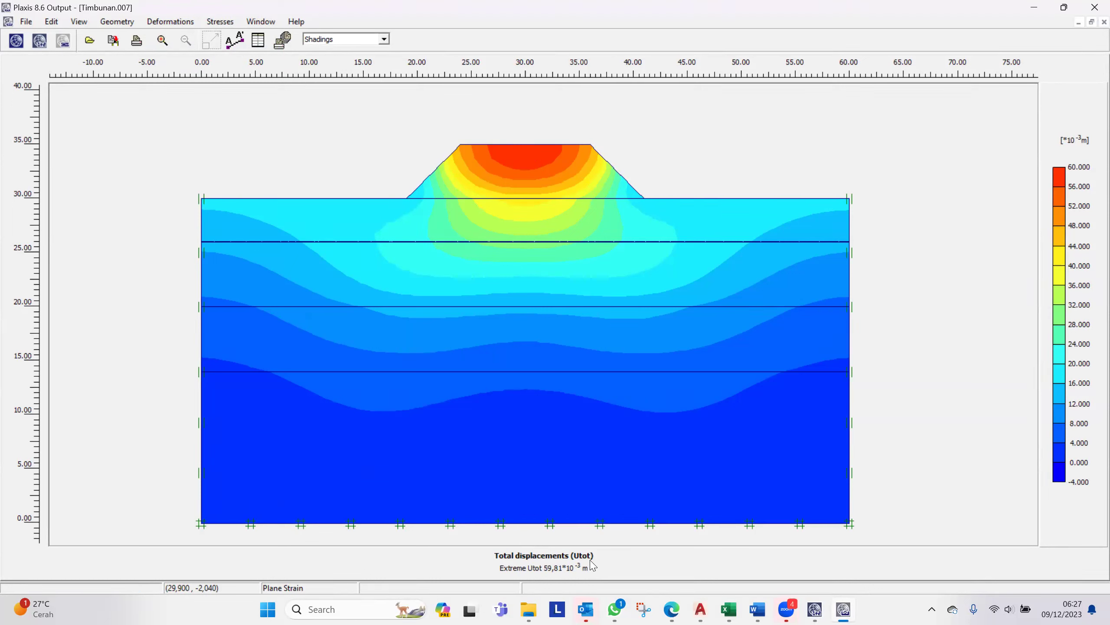
# Step: Examine the vertical displacements and the horizontal displacements of the Timbunaan 5 Meter phase as shadings
pyautogui.click(169, 22)
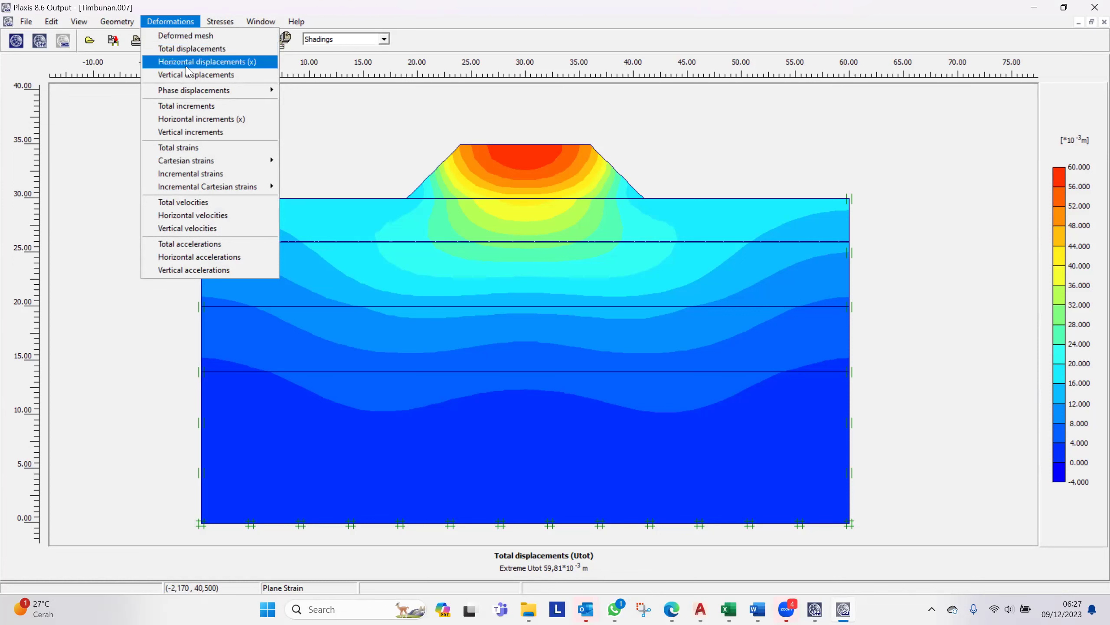
pyautogui.click(191, 75)
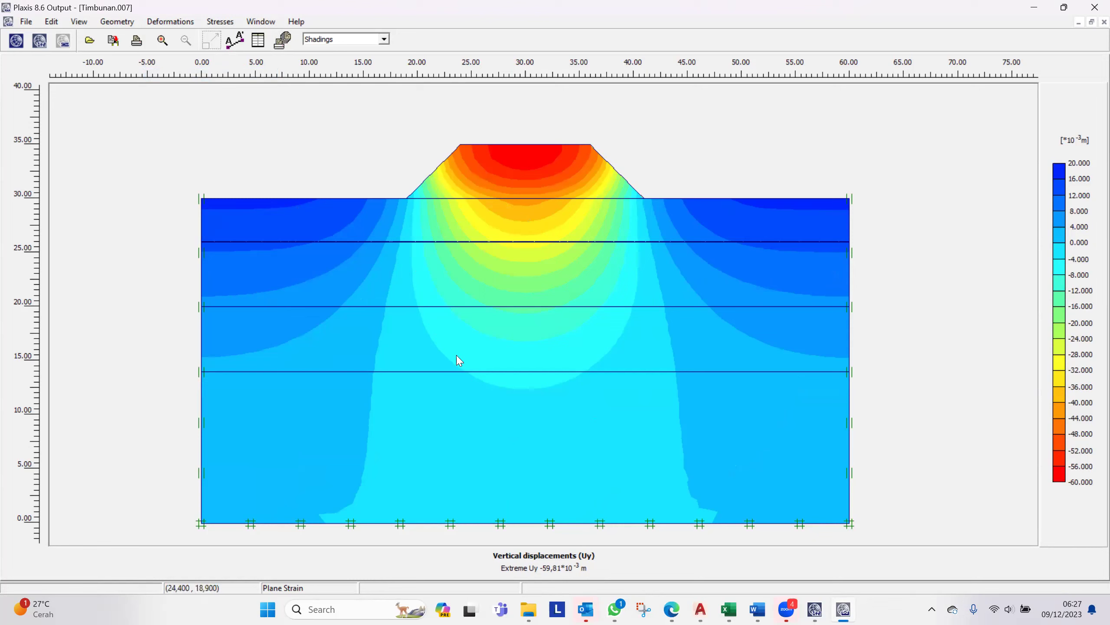
pyautogui.click(186, 23)
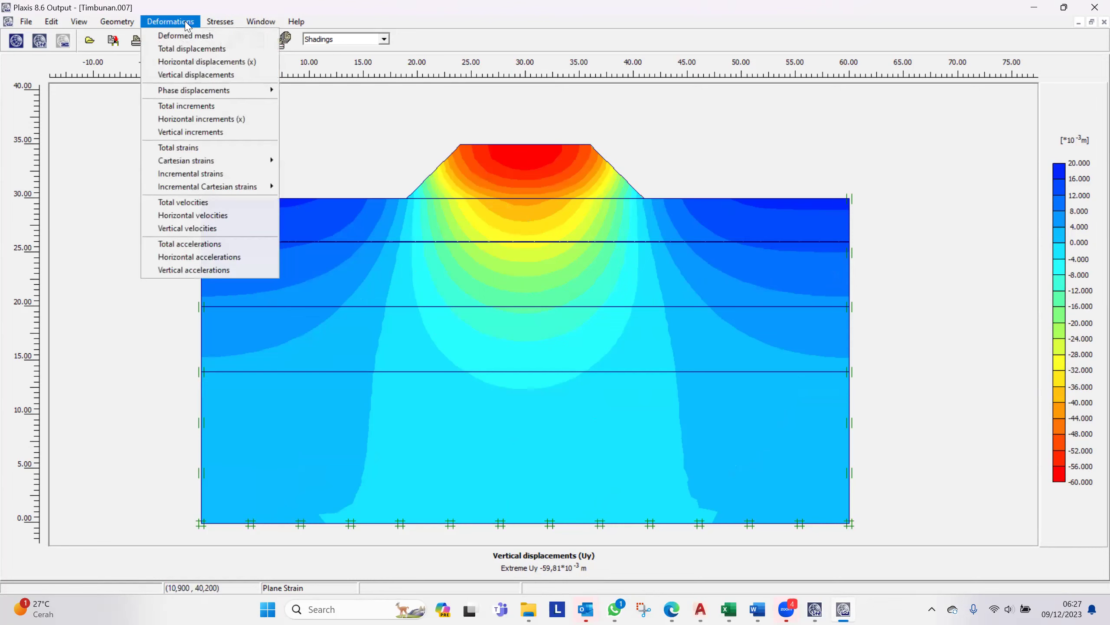
pyautogui.click(223, 62)
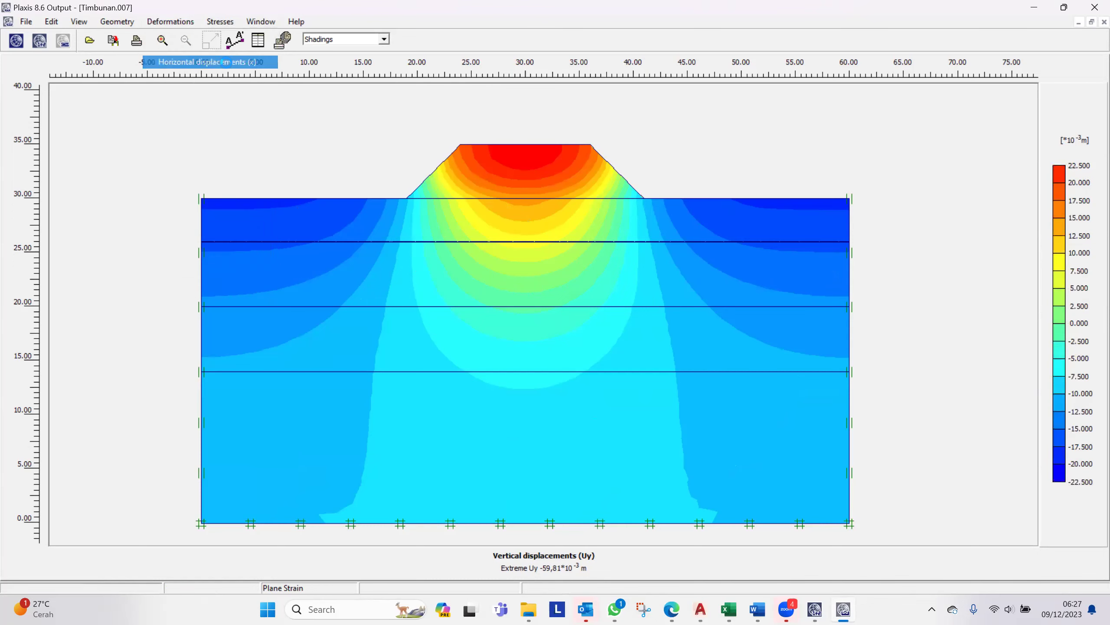
# Step: Display the horizontal and vertical displacements of the Timbunaan 5 Meter phase as arrows and close the output
pyautogui.click(351, 43)
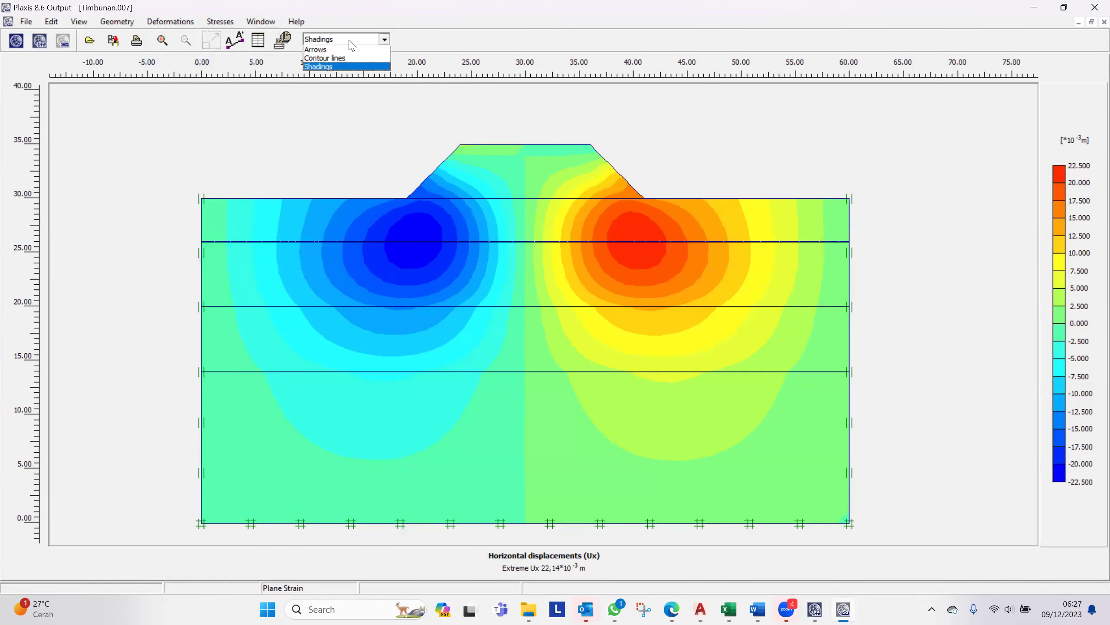
pyautogui.click(345, 50)
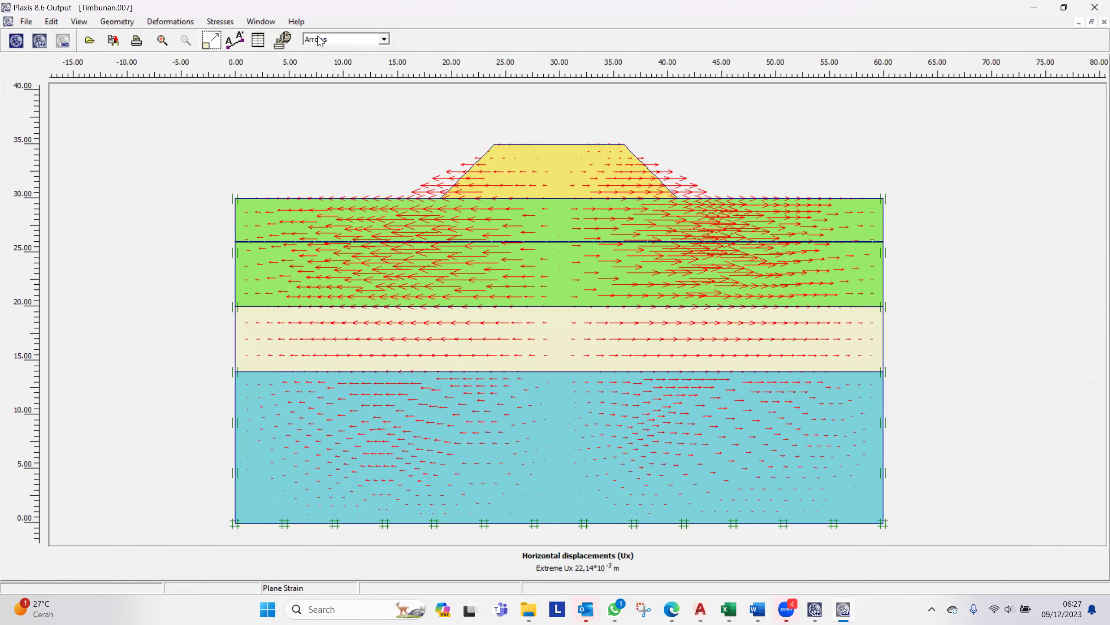
pyautogui.click(171, 21)
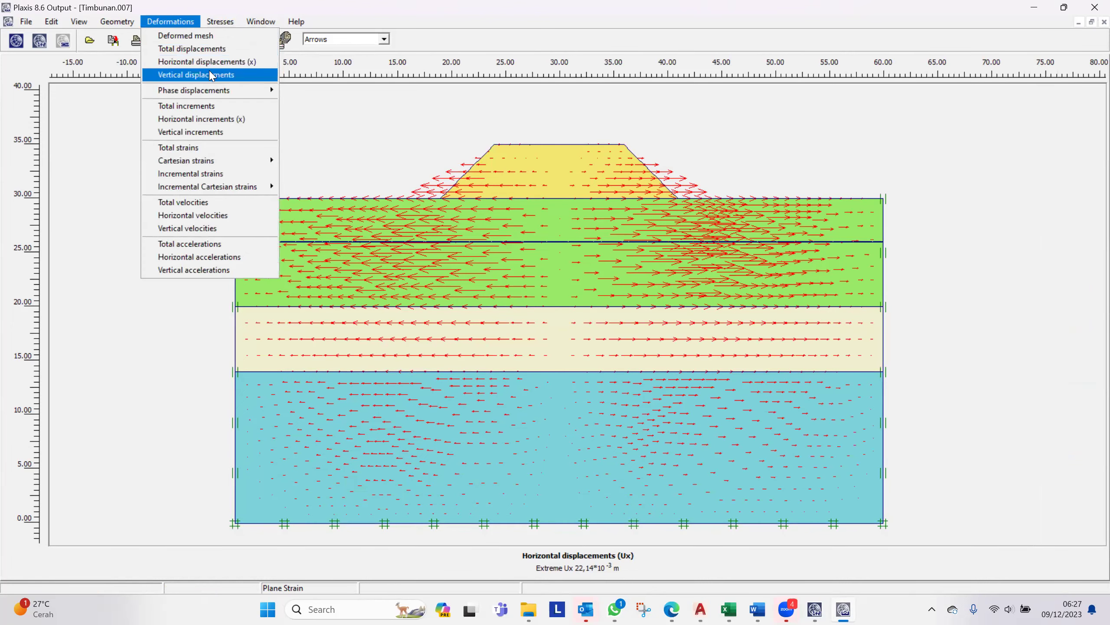
pyautogui.click(210, 75)
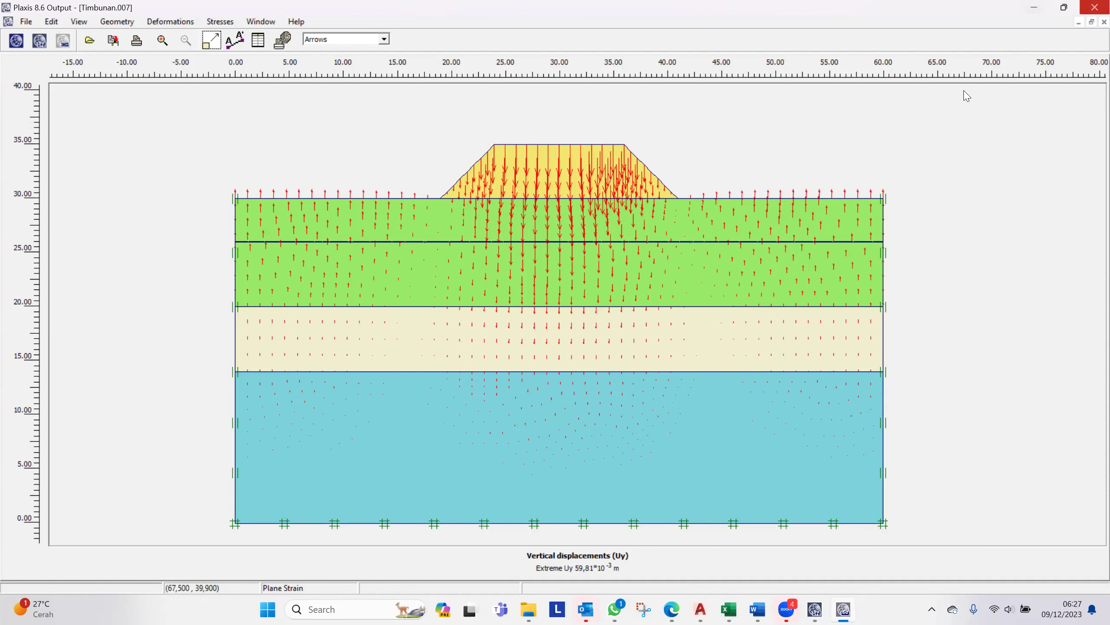
pyautogui.click(1094, 7)
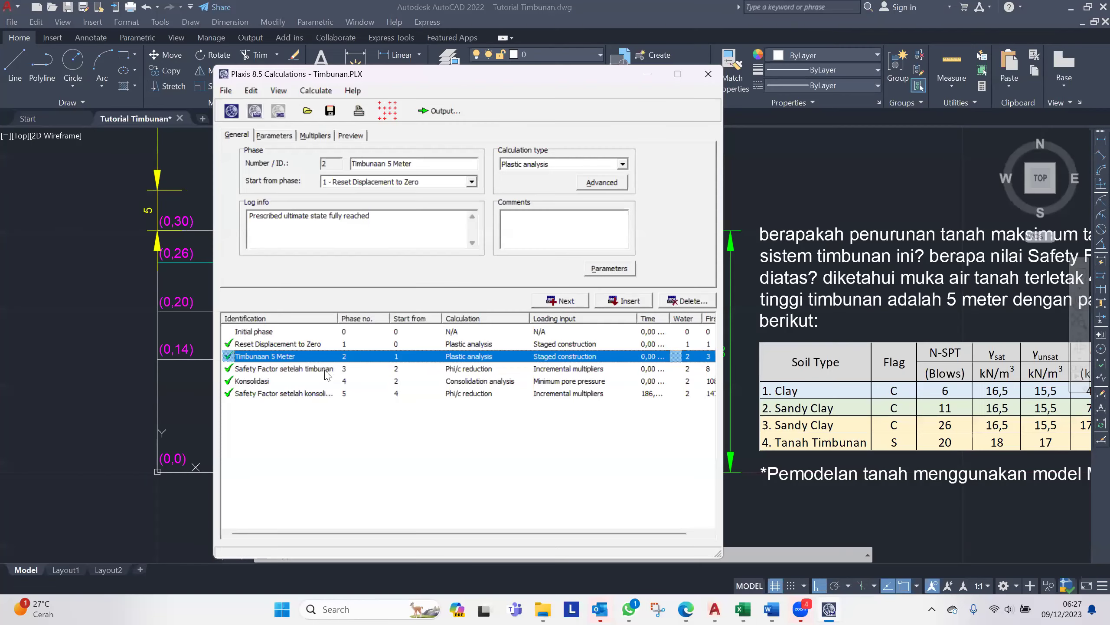
# Step: Examine the calculation parameters and multipliers of the Safety Factor setelah timbunan phase
pyautogui.press('Down')
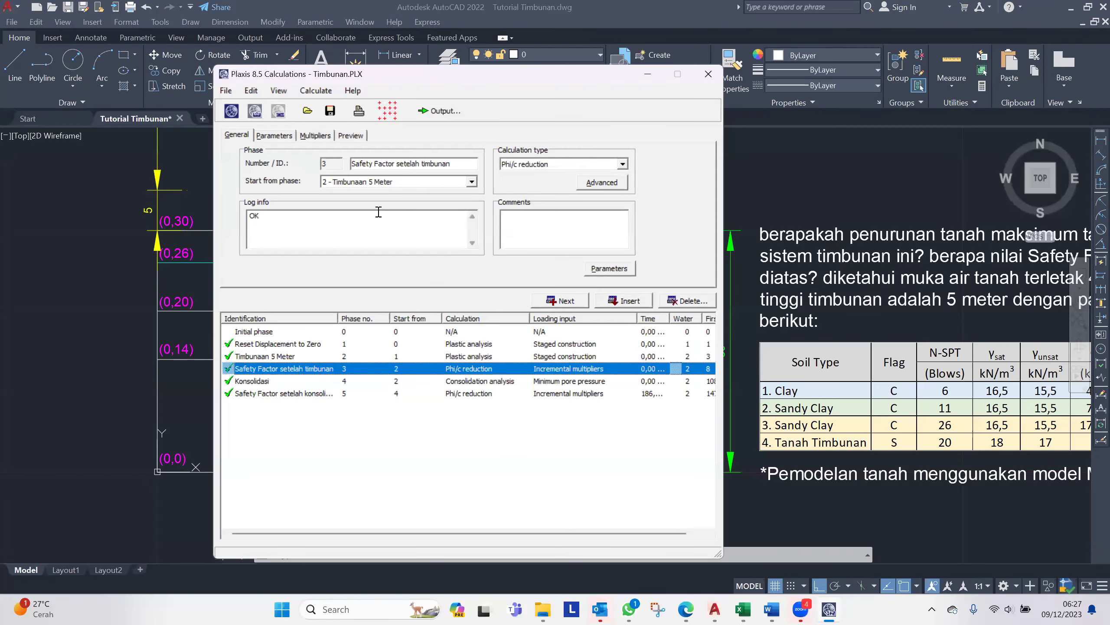
pyautogui.click(274, 136)
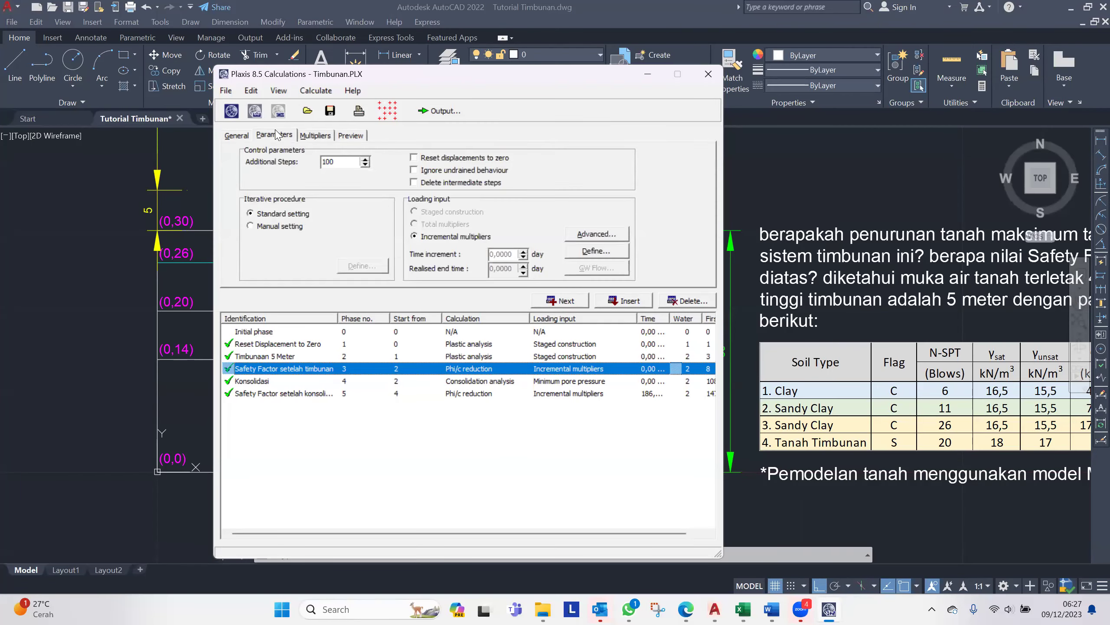
pyautogui.click(316, 135)
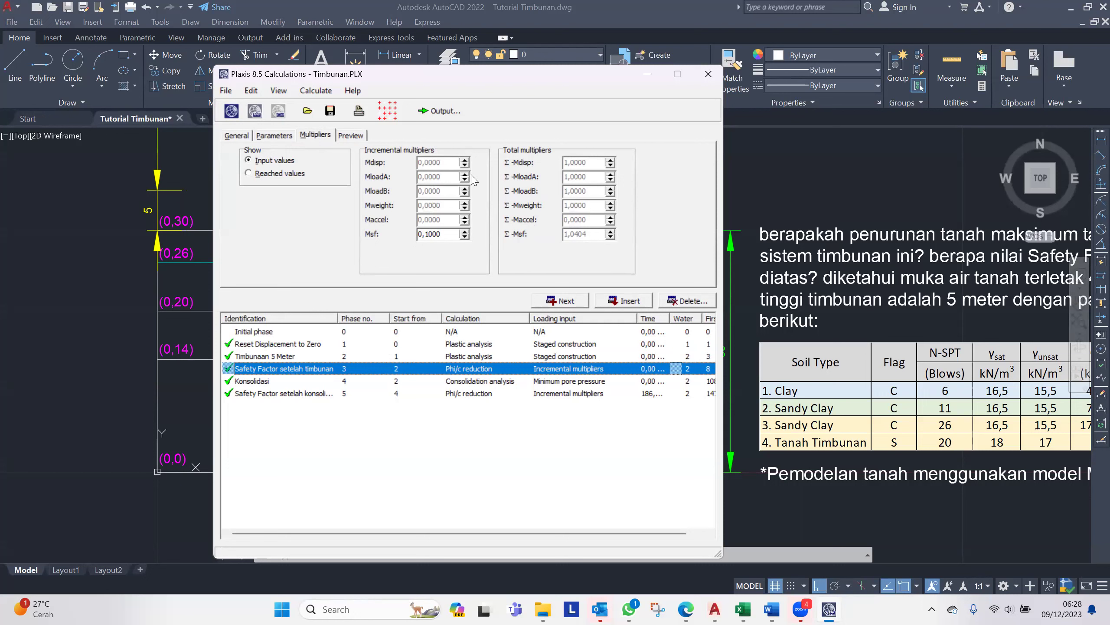
# Step: Display the total displacements of the Safety Factor setelah timbunan phase as shadings in the output and close it
pyautogui.click(445, 114)
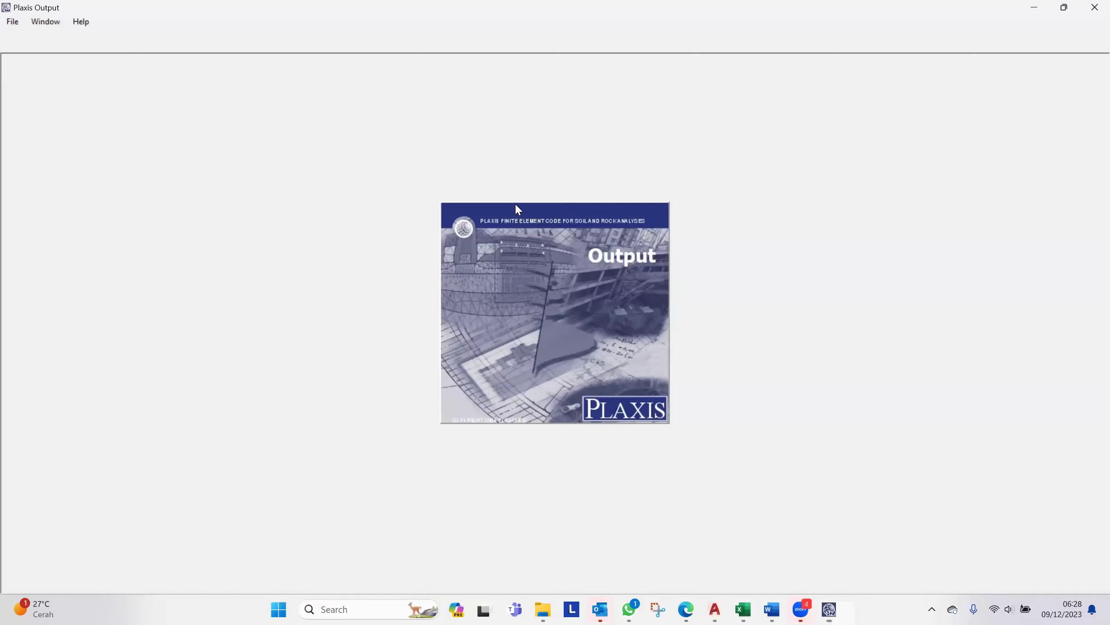
pyautogui.click(183, 23)
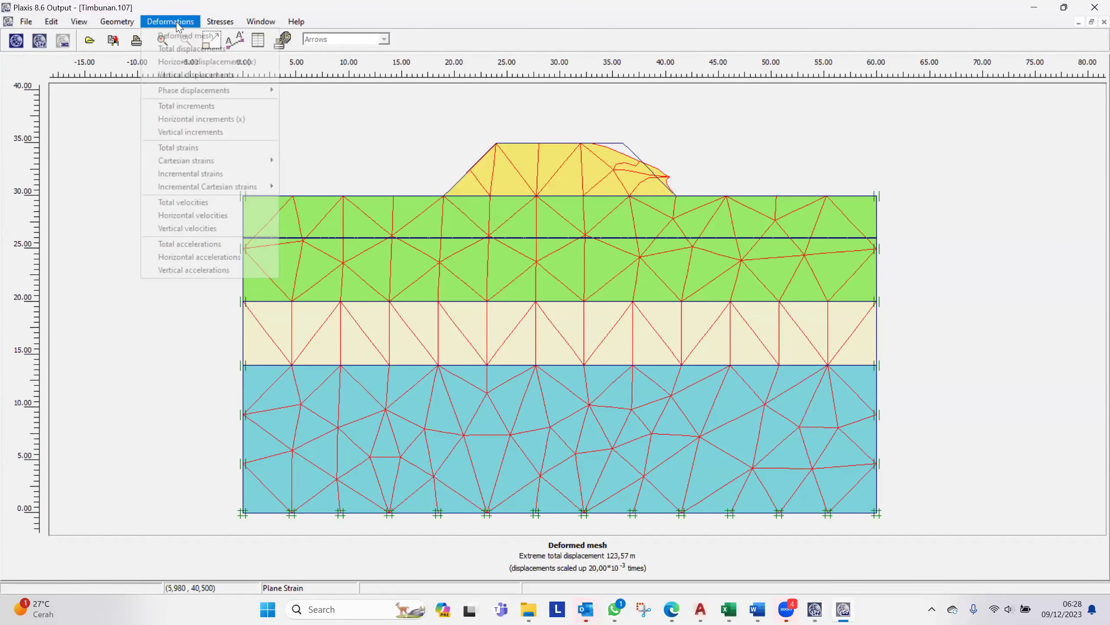
pyautogui.click(185, 49)
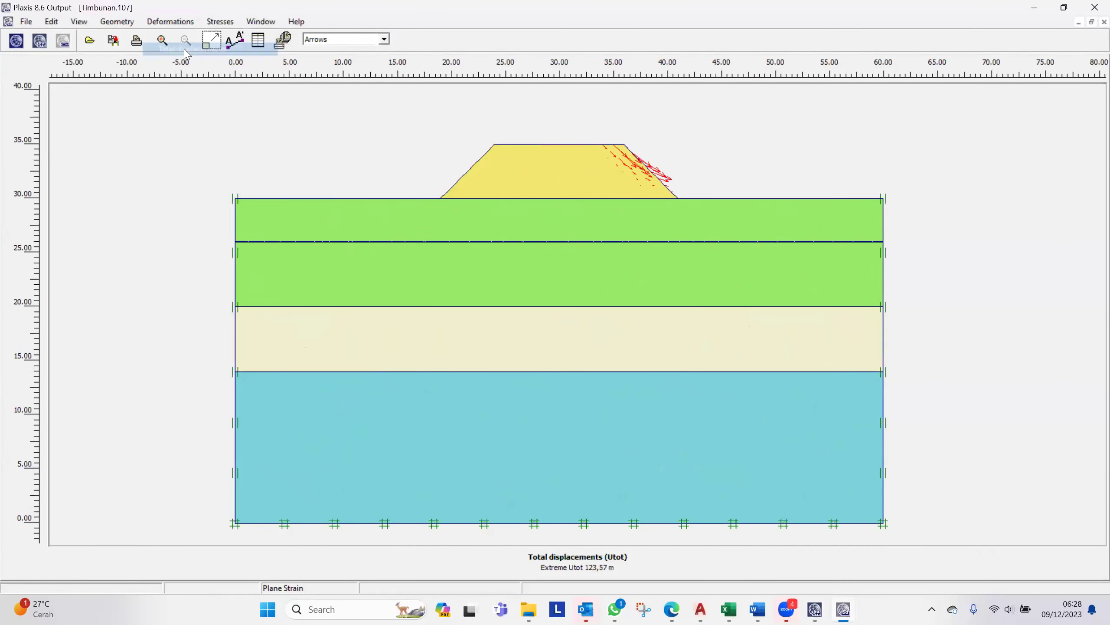
pyautogui.click(329, 42)
pyautogui.click(329, 73)
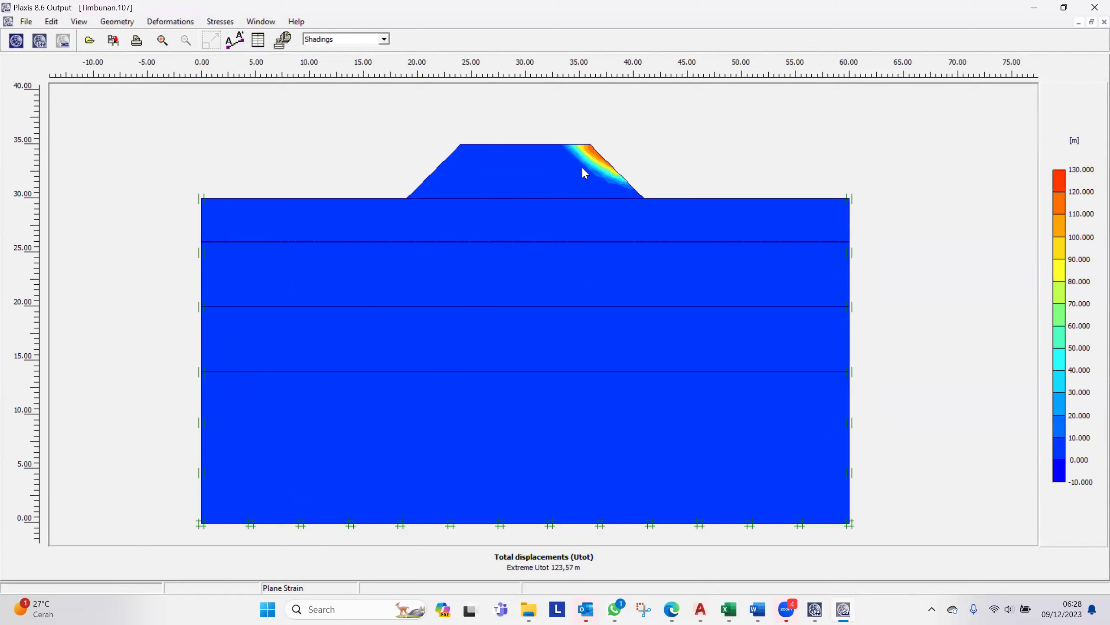
pyautogui.click(1094, 8)
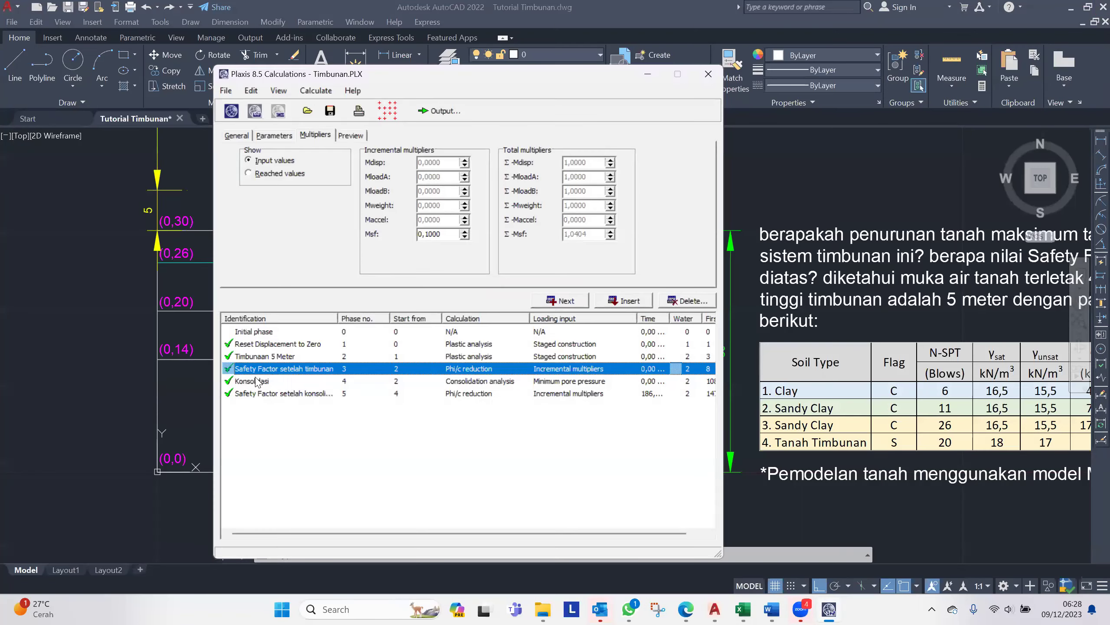
# Step: Display the vertical displacements of the Konsolidasi phase as shadings in the output and close it
pyautogui.click(443, 115)
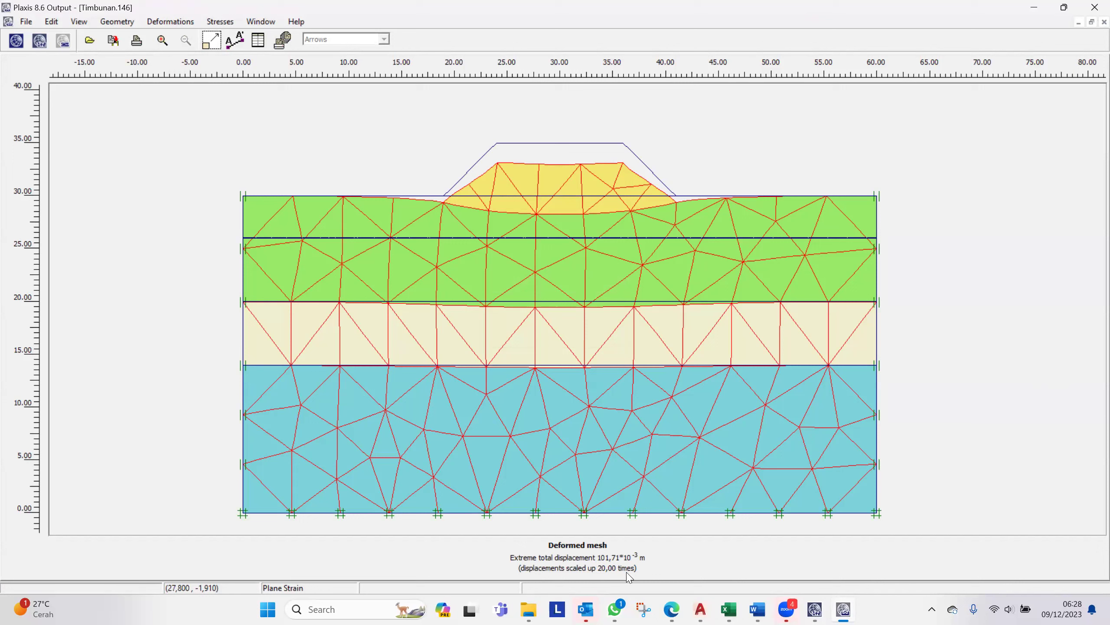
pyautogui.click(148, 21)
pyautogui.click(196, 75)
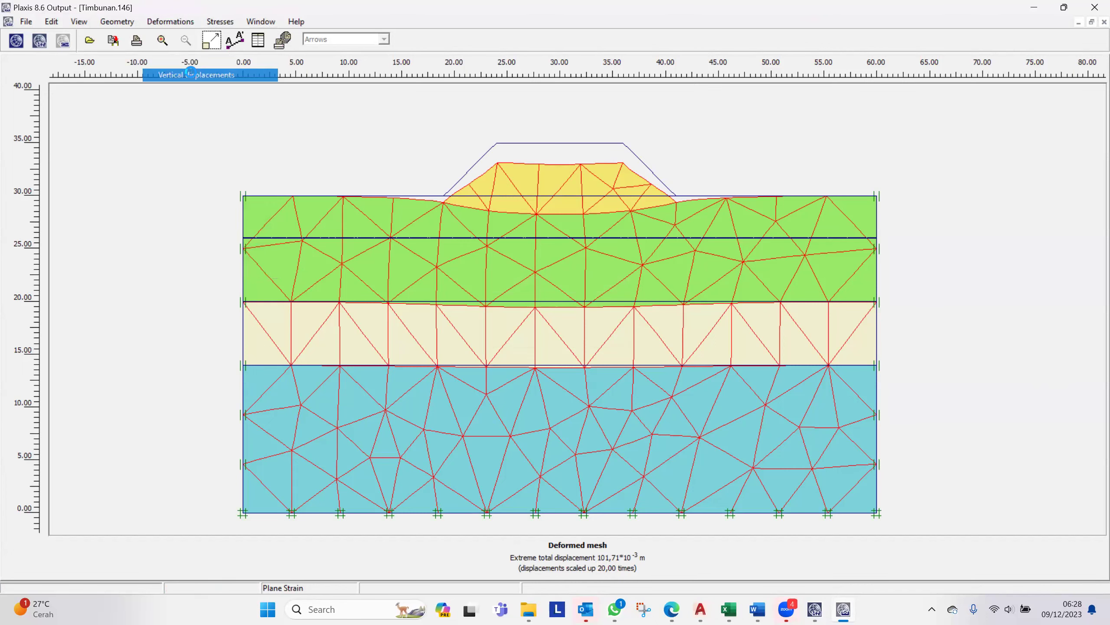
pyautogui.click(341, 41)
pyautogui.click(322, 65)
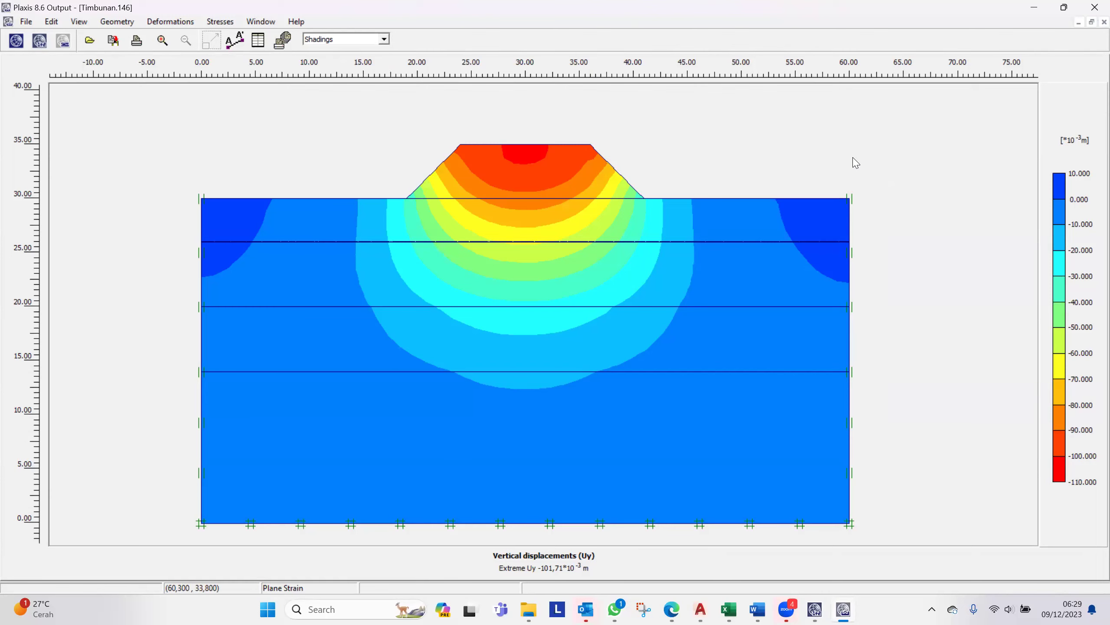
pyautogui.click(1094, 7)
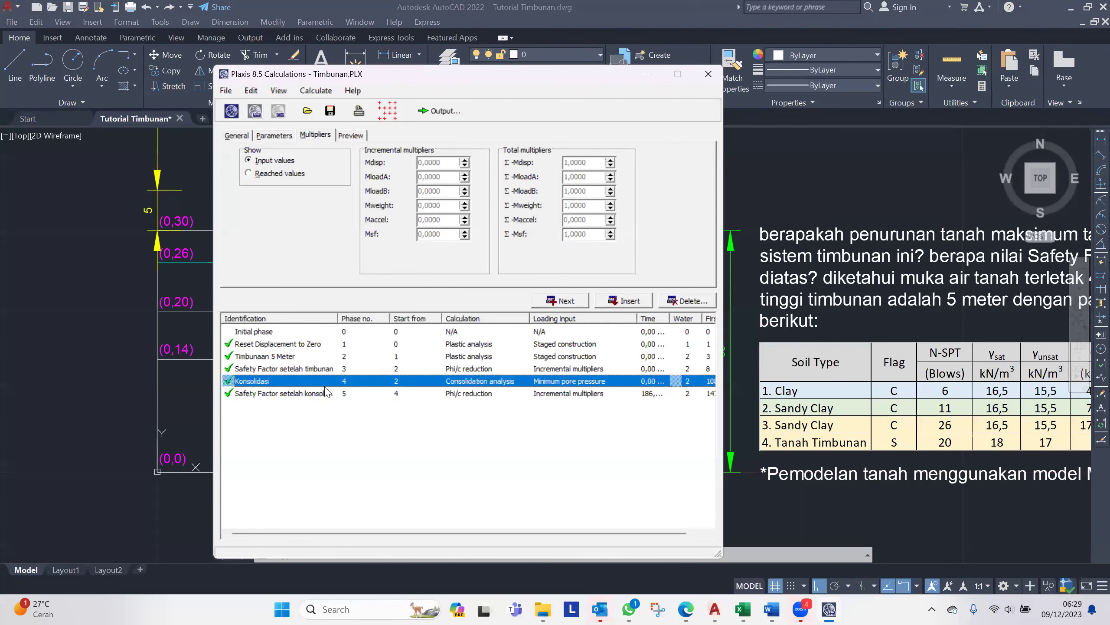
# Step: Examine the total displacements of the Safety Factor setelah konsolidasi phase as shadings, close the output and view the phase's multipliers
pyautogui.click(326, 393)
pyautogui.click(441, 111)
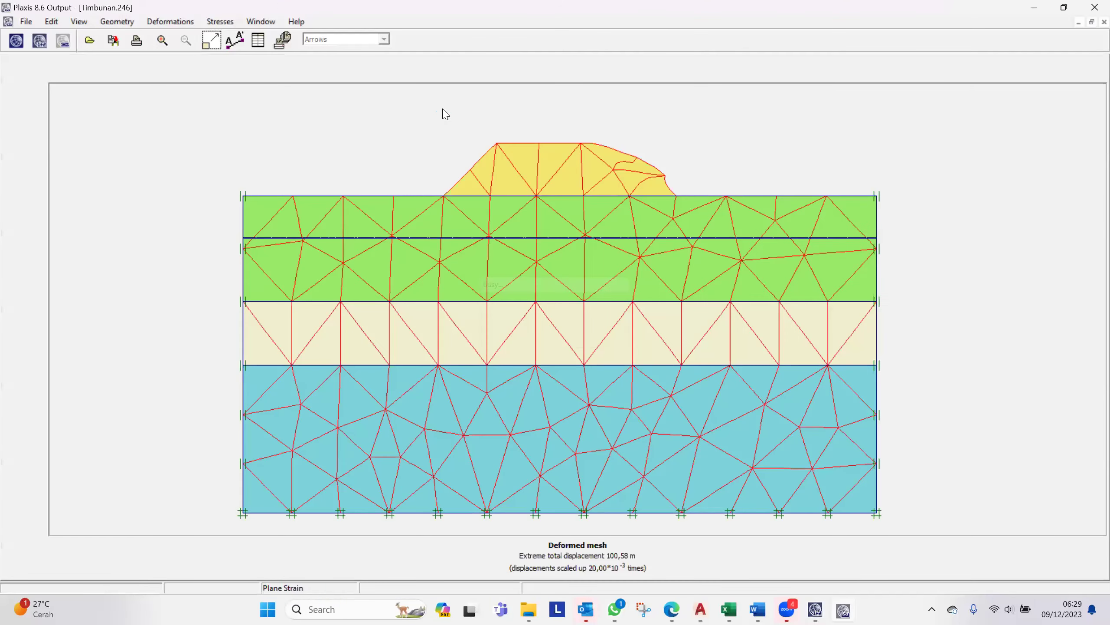
pyautogui.click(170, 21)
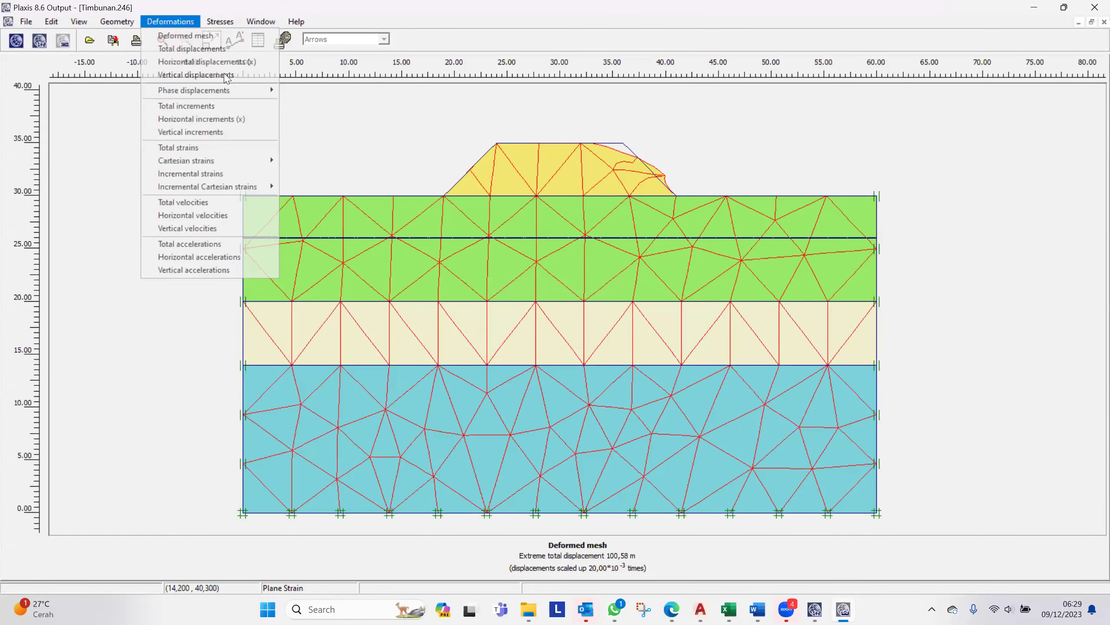
pyautogui.click(206, 49)
pyautogui.click(339, 39)
pyautogui.click(338, 70)
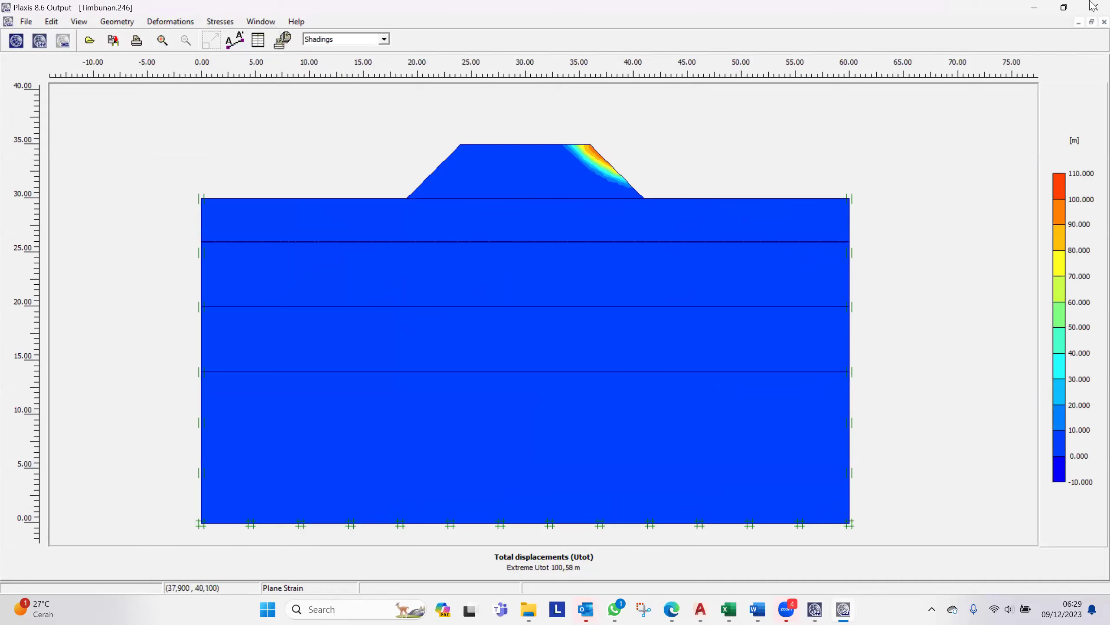
pyautogui.click(1094, 7)
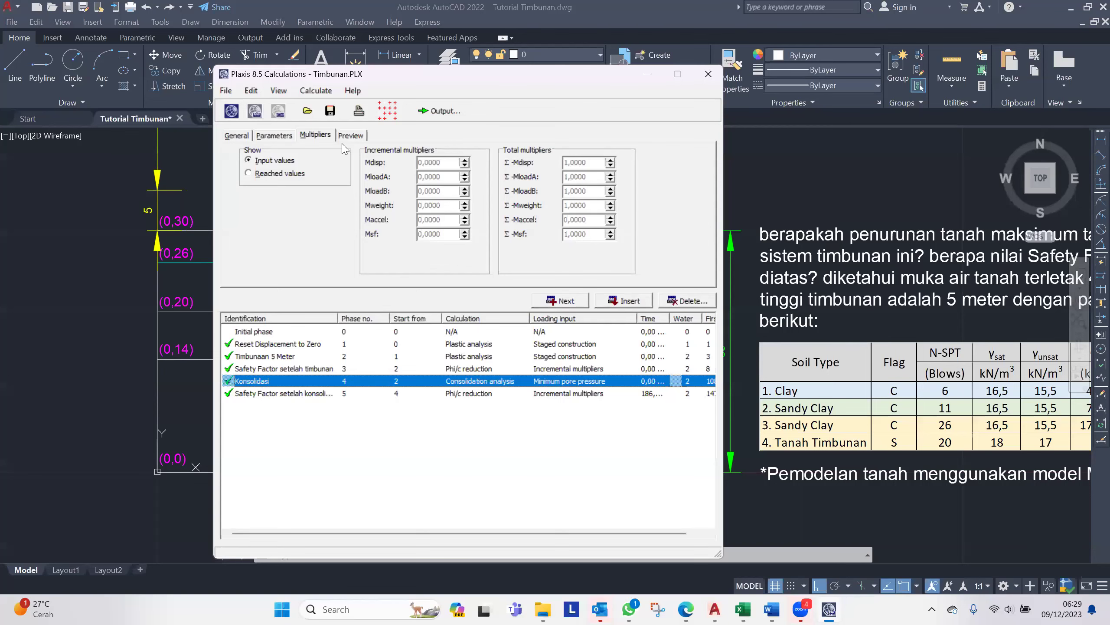
pyautogui.click(315, 135)
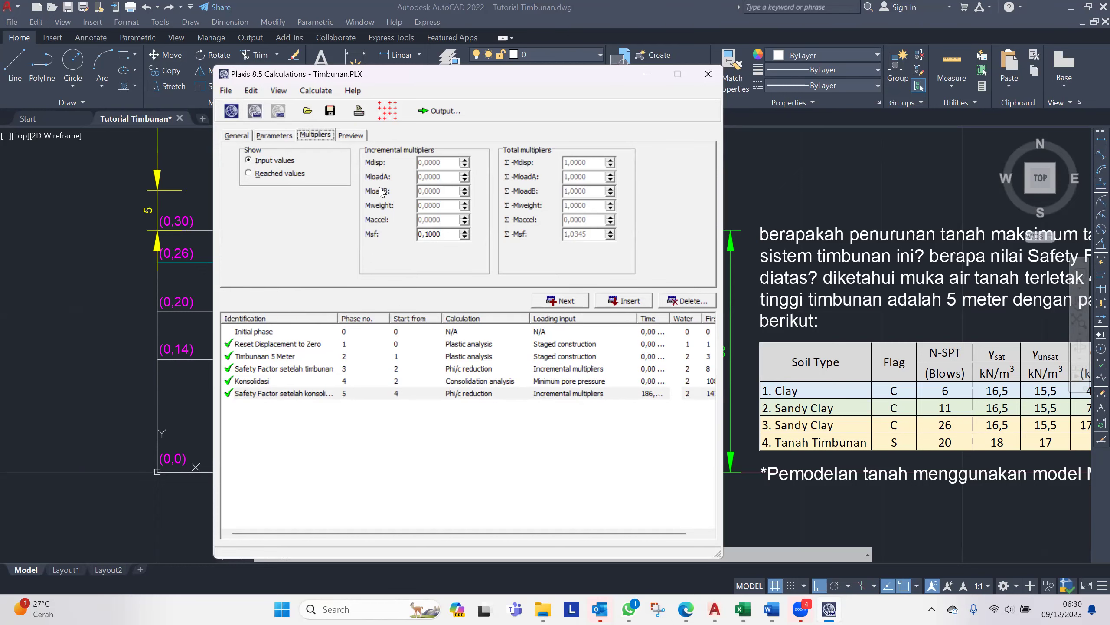
# Step: Switch to Plaxis Curves from the phase output and start a new chart with the Timbunan project as curve source
pyautogui.click(439, 112)
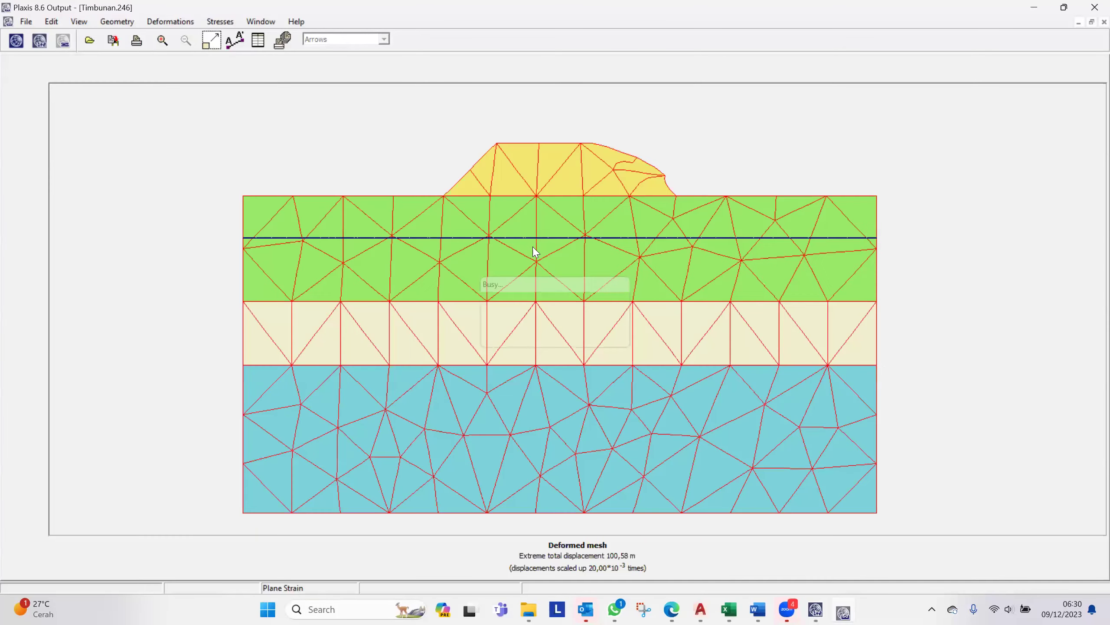
pyautogui.click(64, 41)
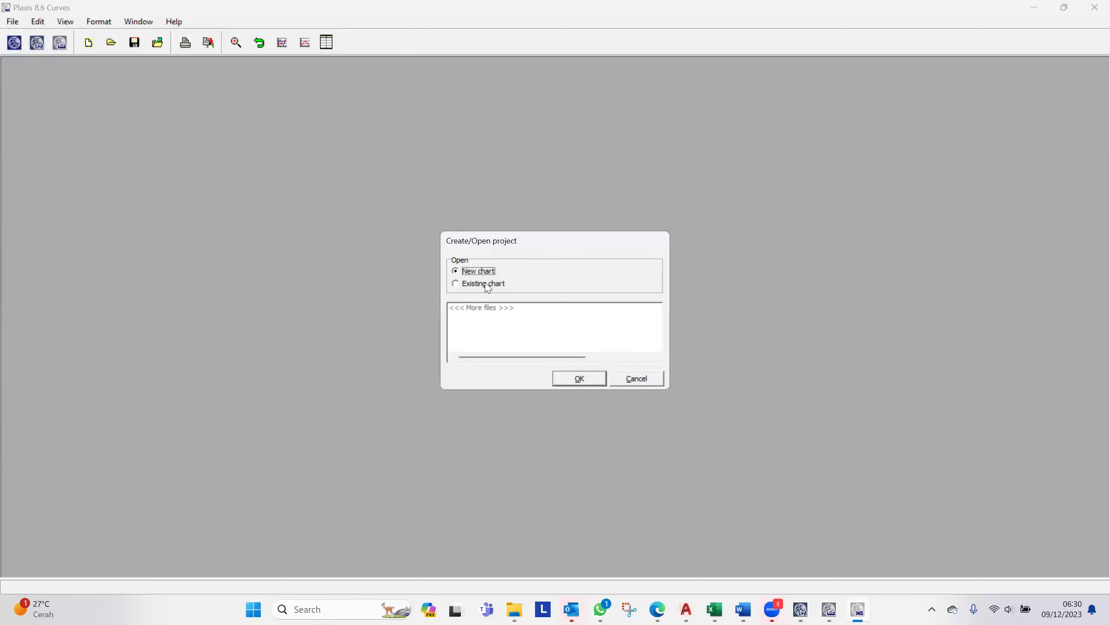
pyautogui.click(595, 378)
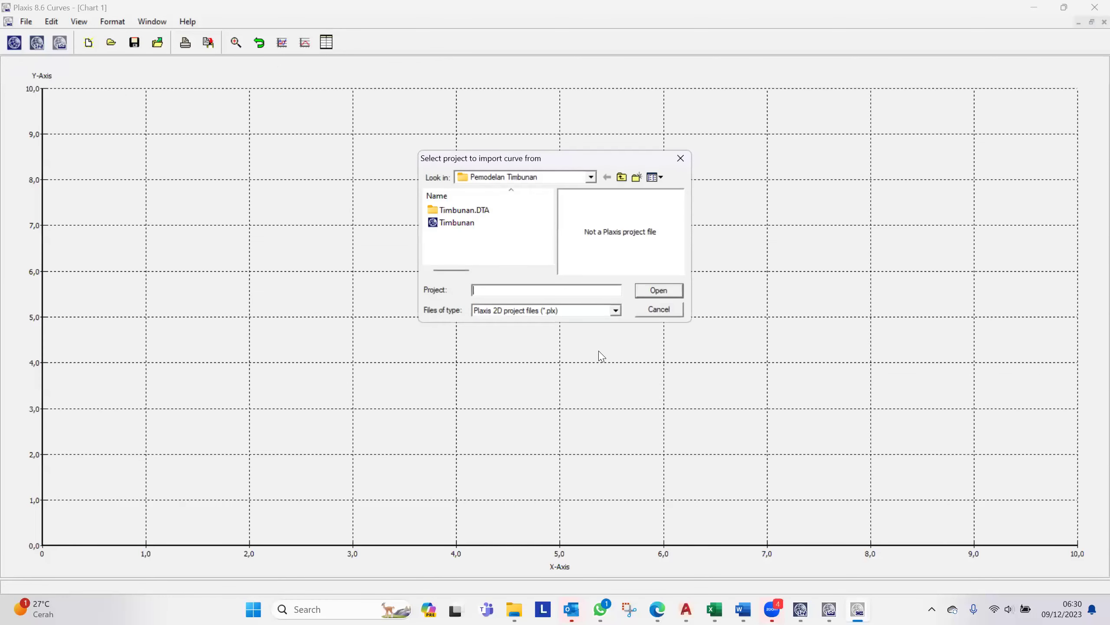
pyautogui.click(478, 225)
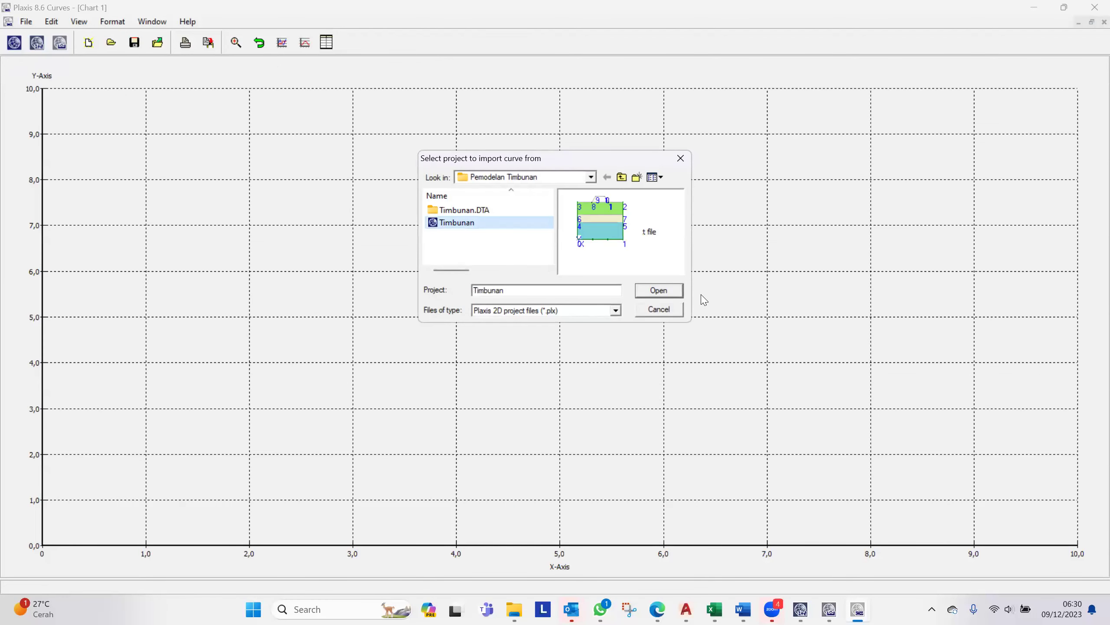
pyautogui.click(659, 293)
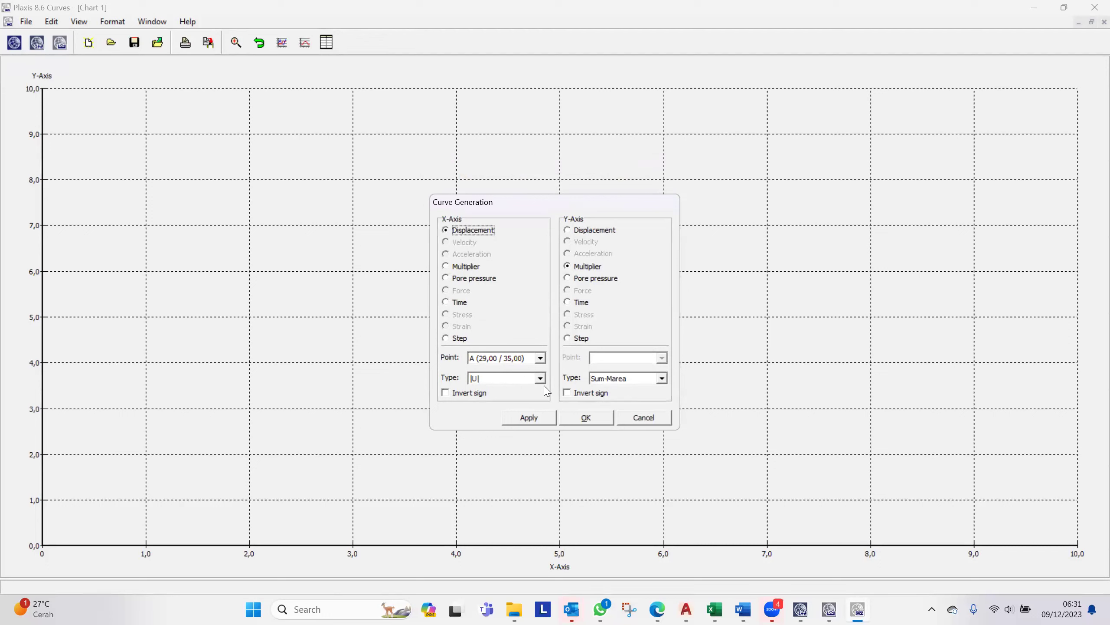
# Step: Generate a curve of the Sum-Msf multiplier against the displacement |U| of point A (29,00 / 35,00)
pyautogui.click(630, 379)
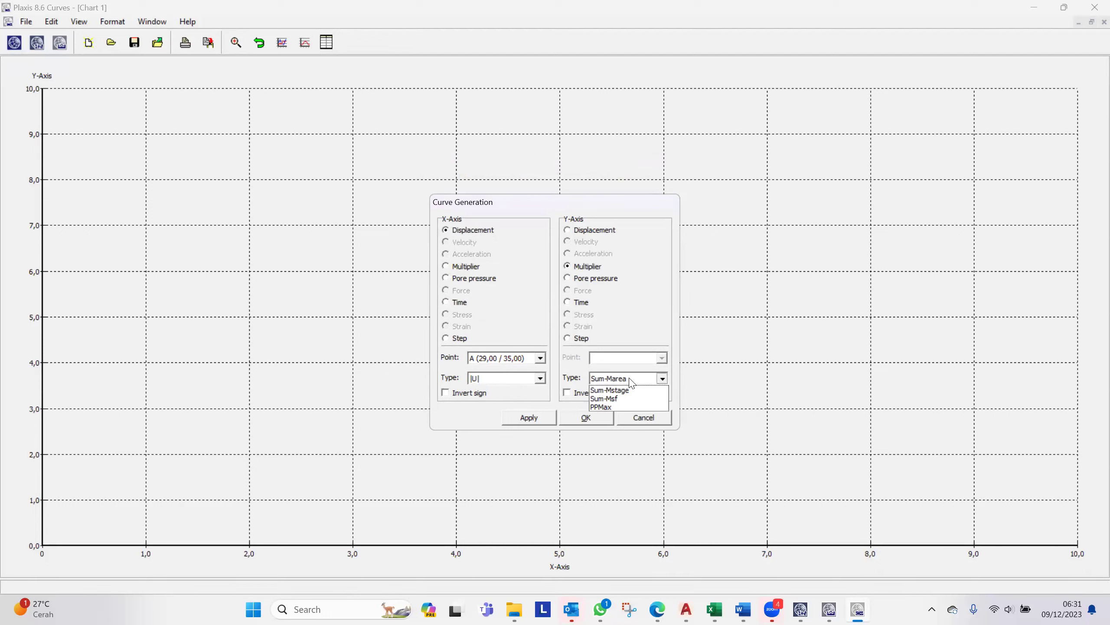
pyautogui.click(625, 408)
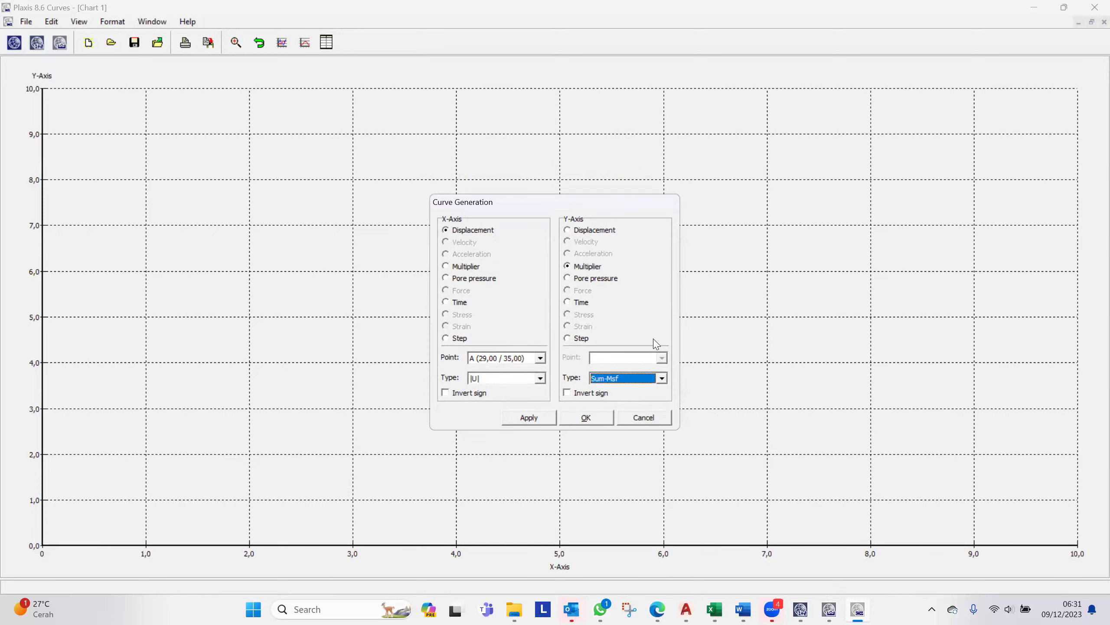
pyautogui.click(530, 418)
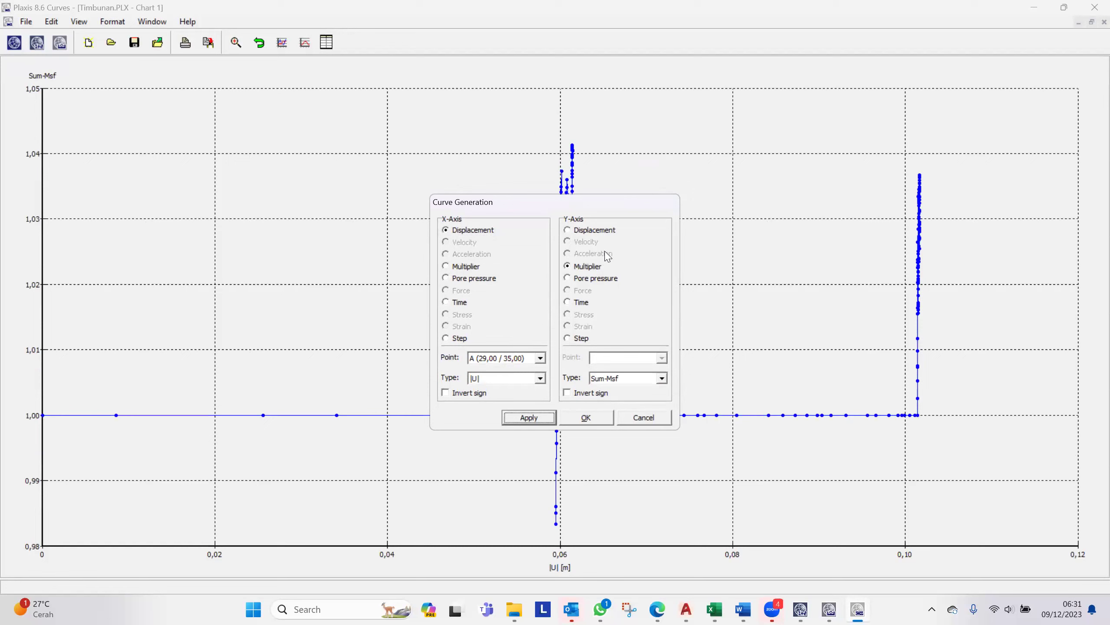
pyautogui.moveTo(620, 206); pyautogui.dragTo(505, 157)
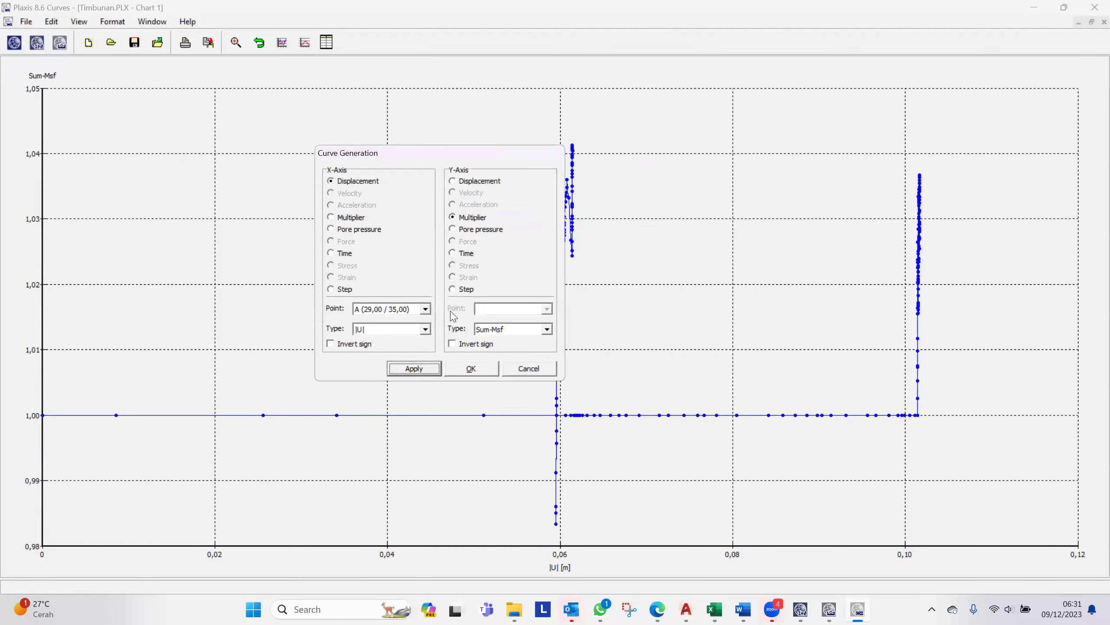
pyautogui.click(482, 373)
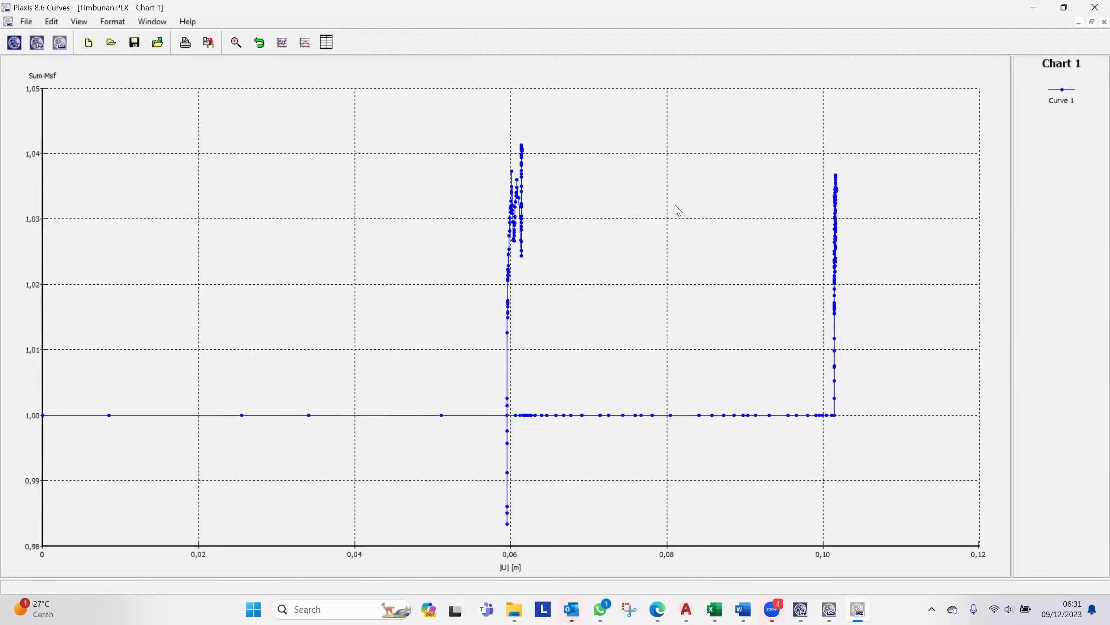
# Step: Limit Curve 1 to the Safety Factor setelah timbunan and Safety Factor setelah konsolidasi phases and apply the curve settings
pyautogui.rightClick(681, 178)
pyautogui.moveTo(724, 201)
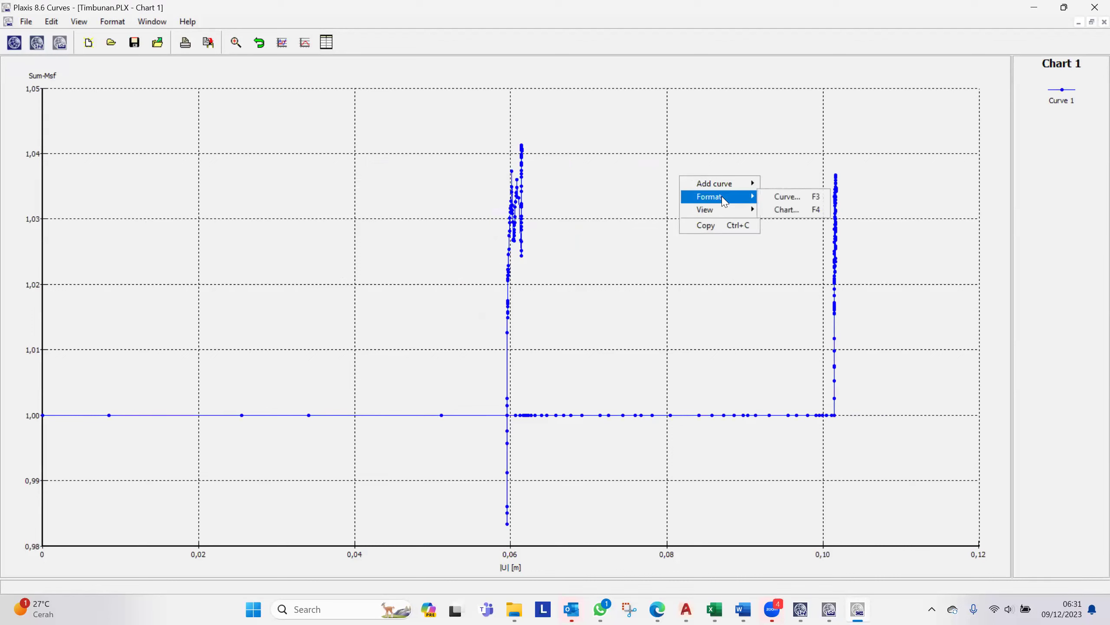
pyautogui.click(783, 201)
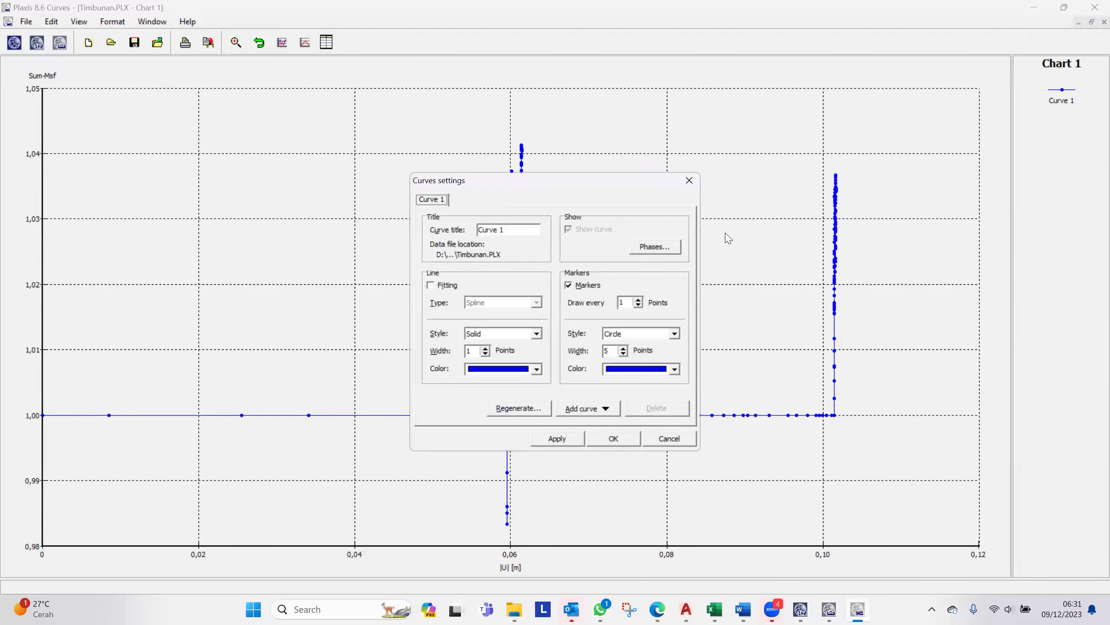
pyautogui.click(656, 246)
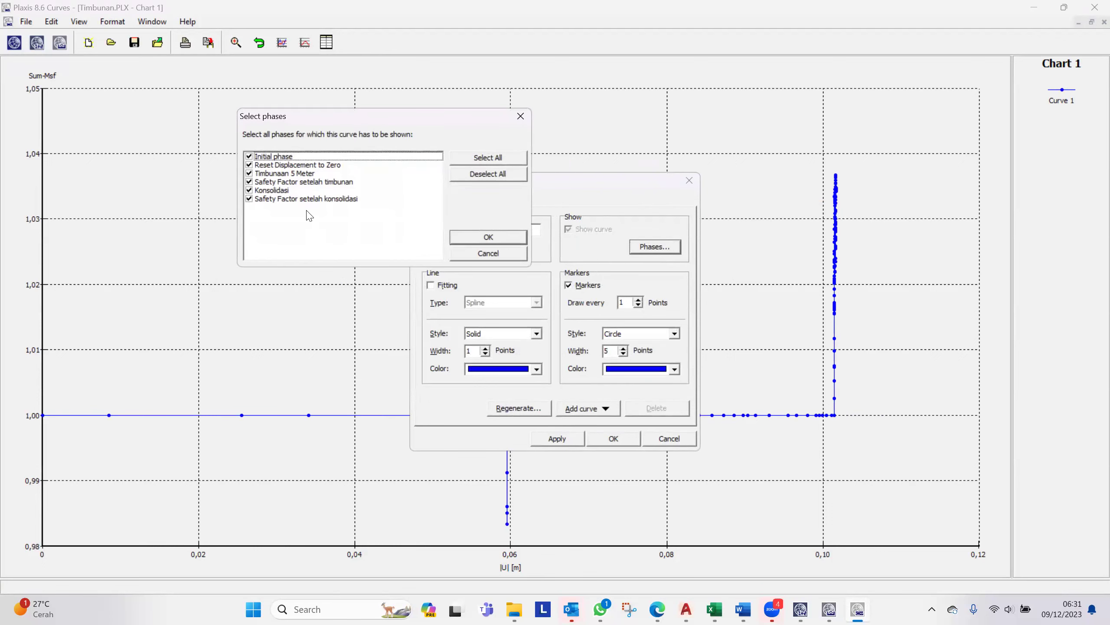
pyautogui.click(249, 157)
pyautogui.click(250, 165)
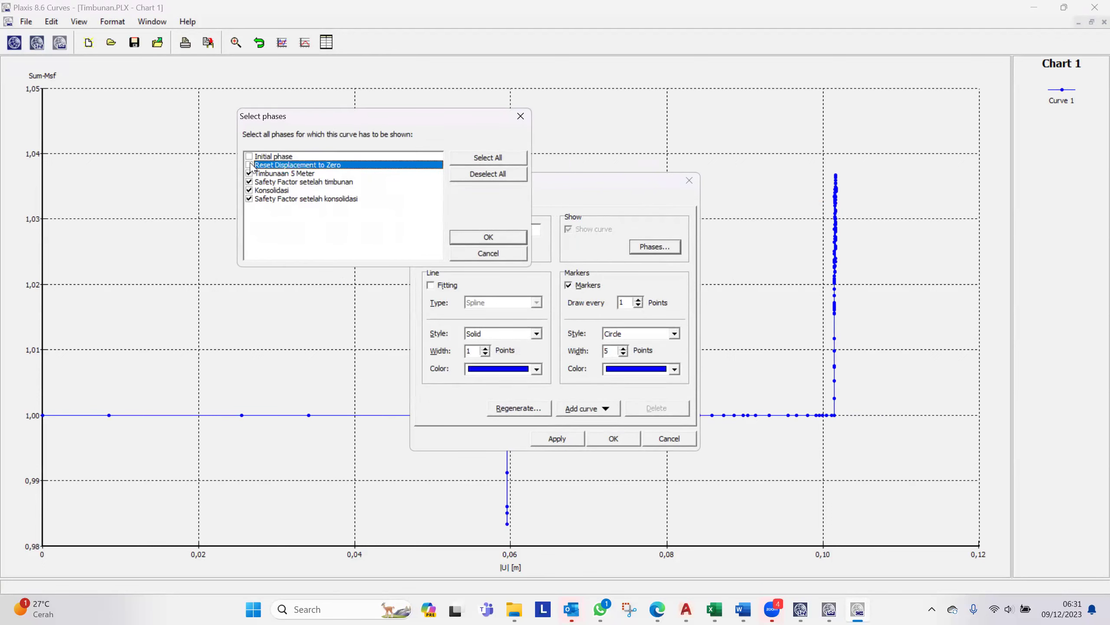
pyautogui.click(249, 173)
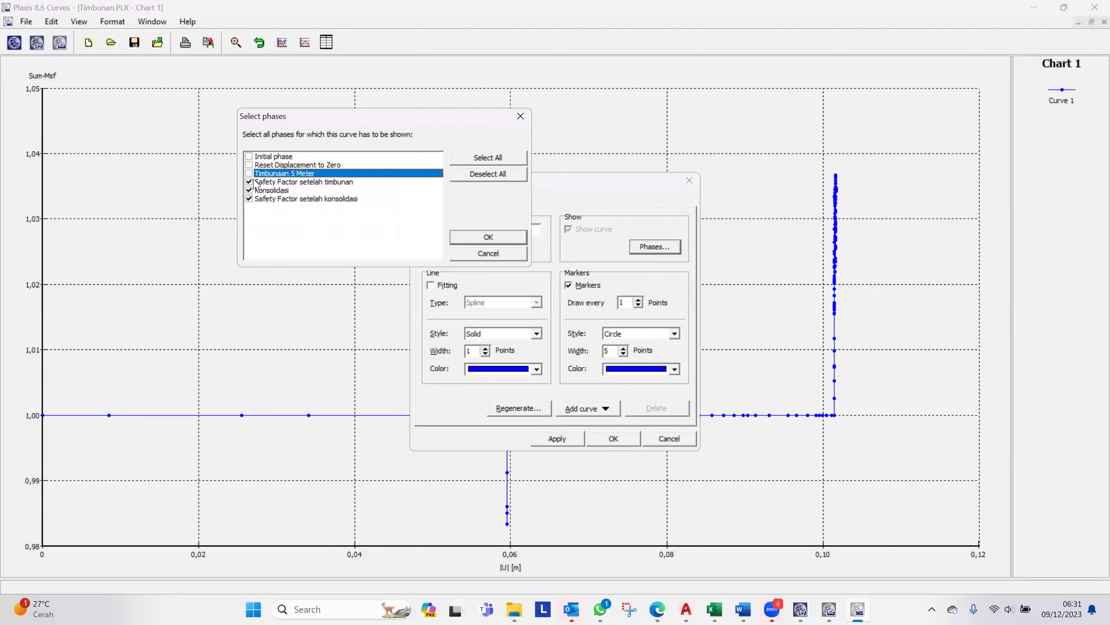
pyautogui.click(250, 190)
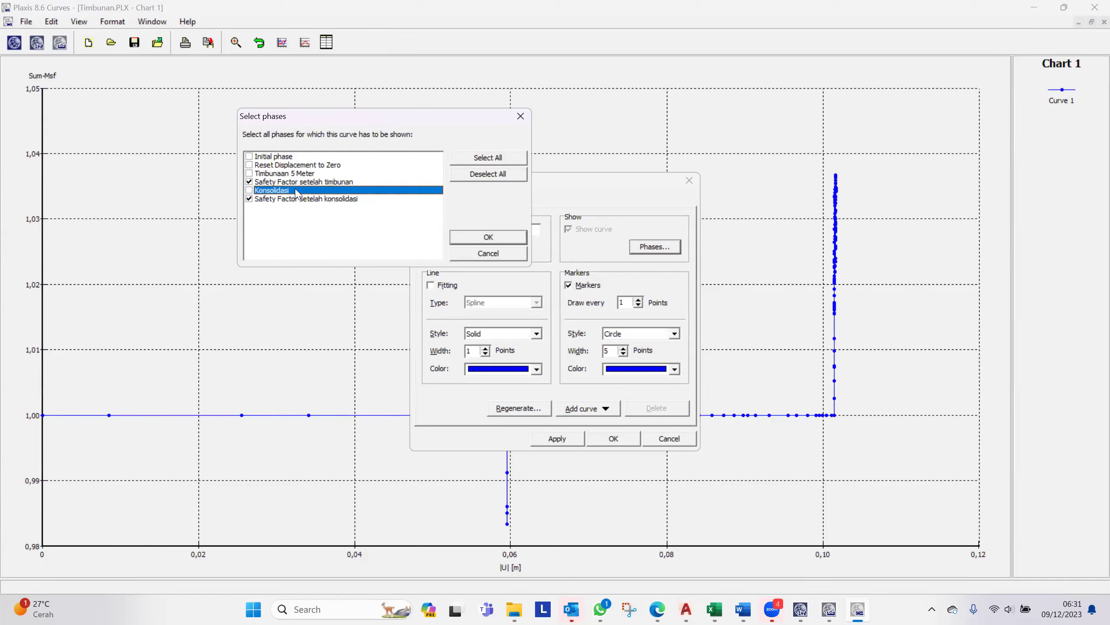
pyautogui.click(492, 238)
pyautogui.click(558, 438)
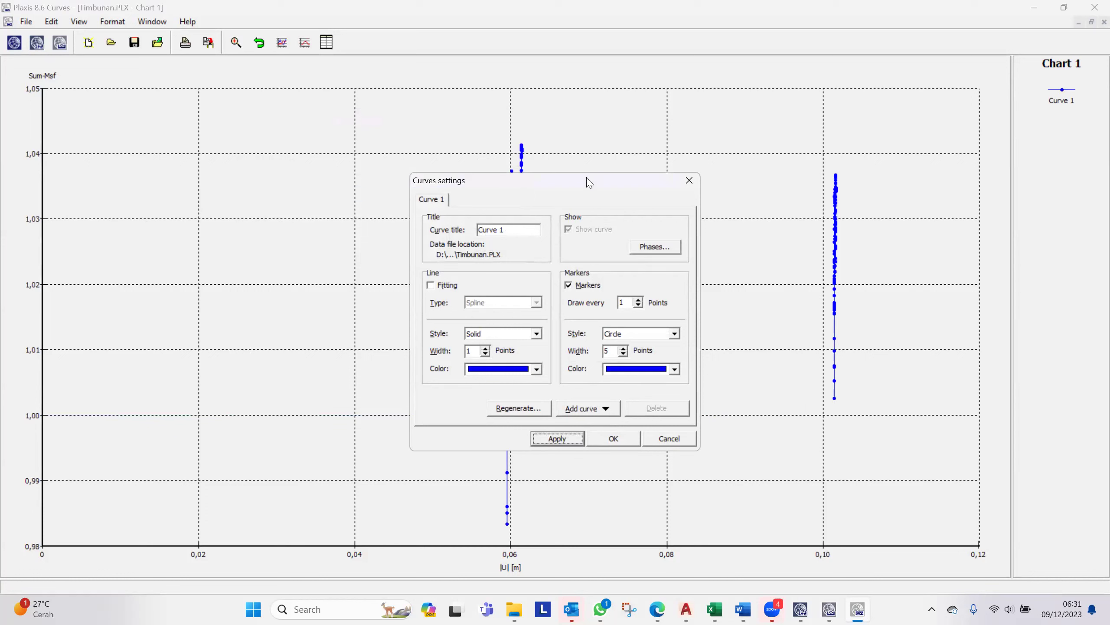
pyautogui.moveTo(589, 182); pyautogui.dragTo(520, 195)
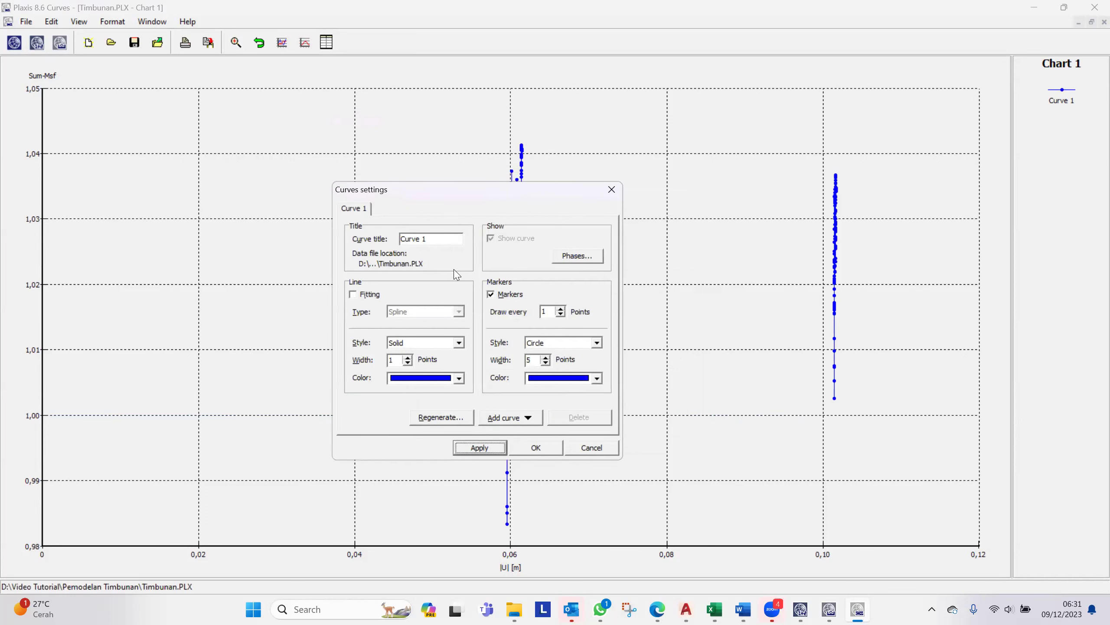
# Step: Leave the curve settings and close the Sum-Msf versus |U| chart and Plaxis Curves without saving
pyautogui.click(591, 447)
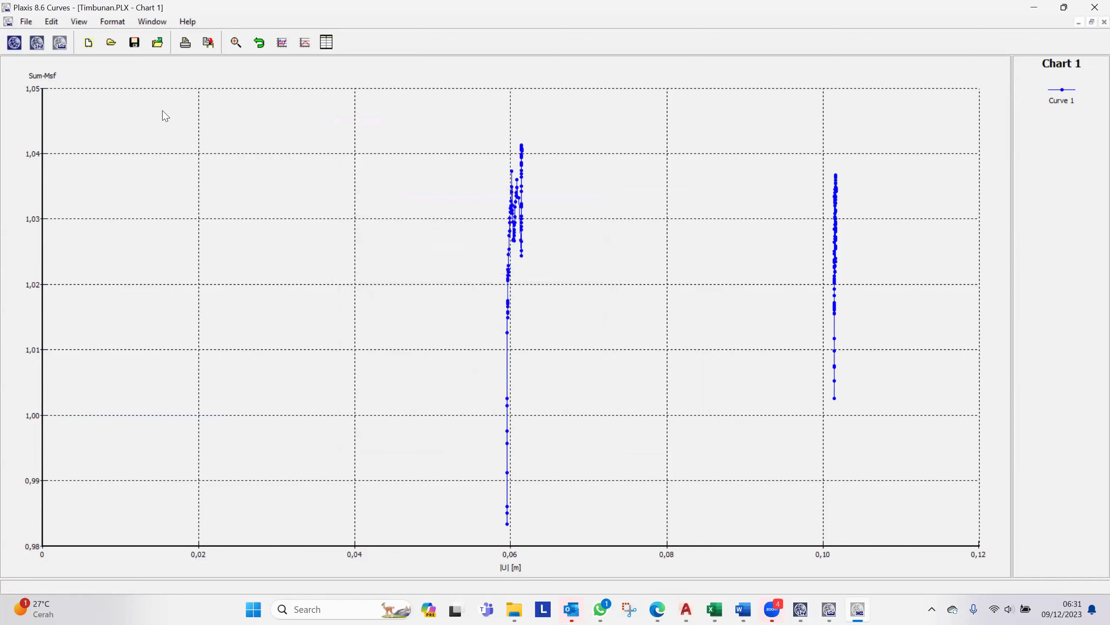
pyautogui.click(62, 44)
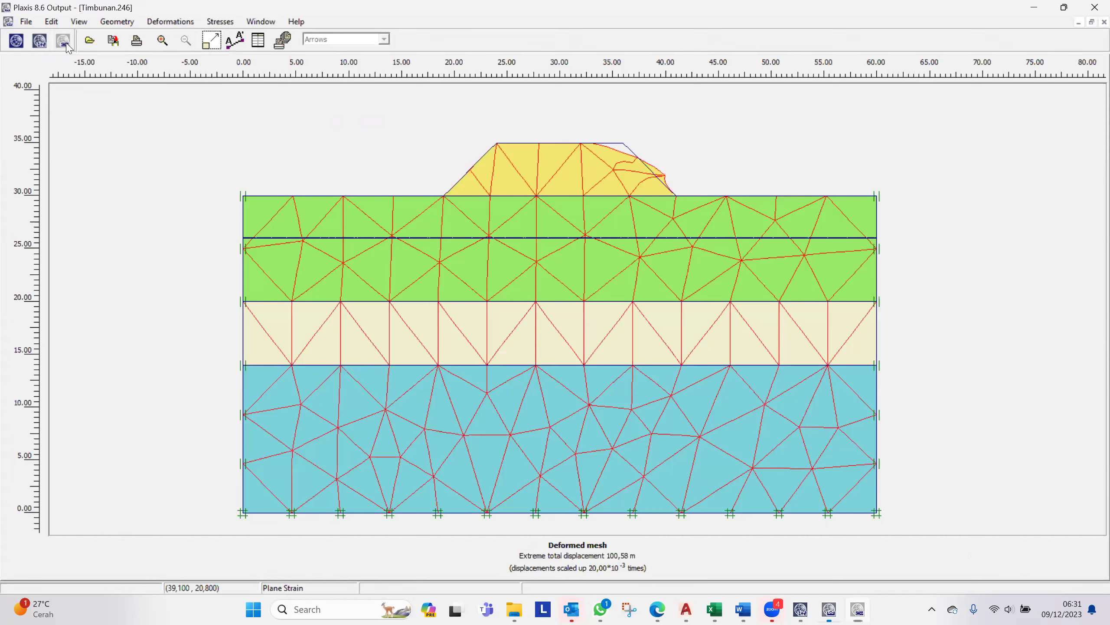
pyautogui.click(63, 42)
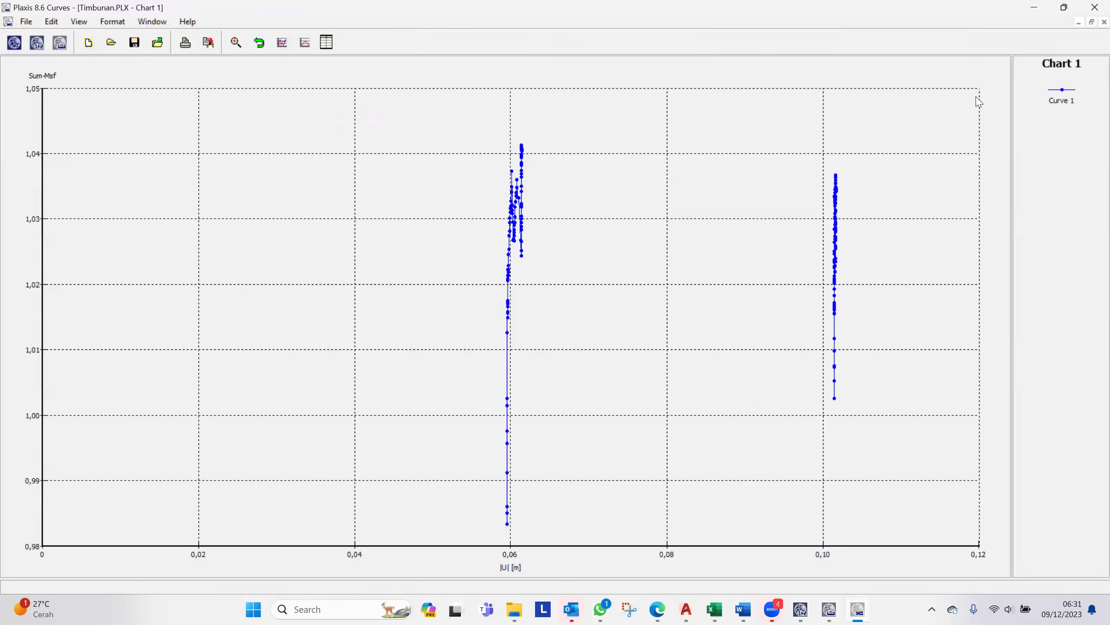
pyautogui.click(1095, 7)
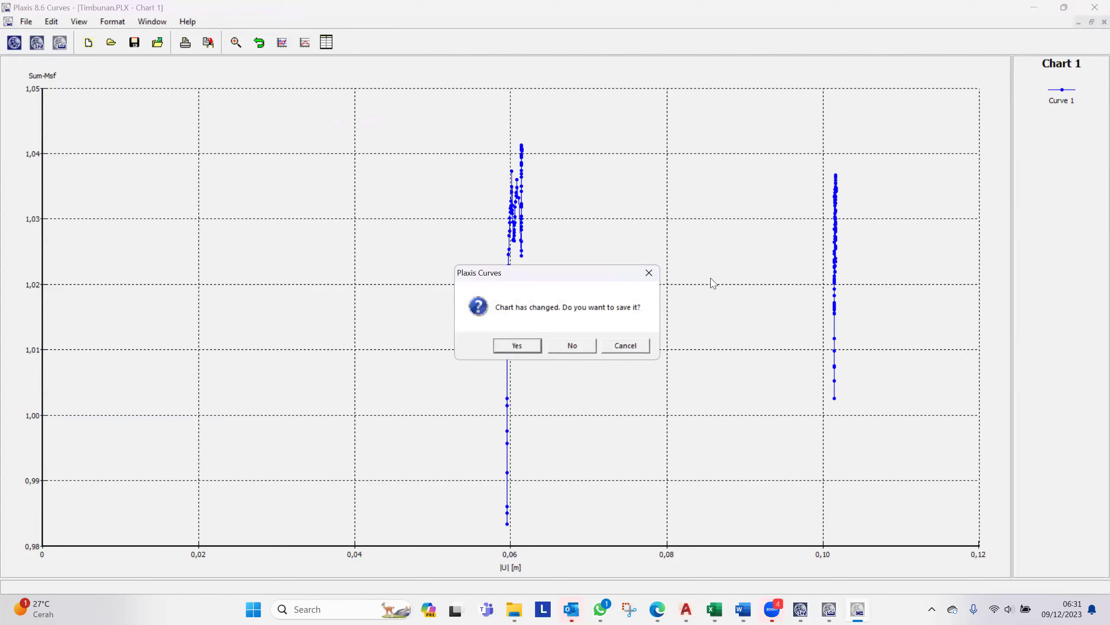
pyautogui.click(573, 347)
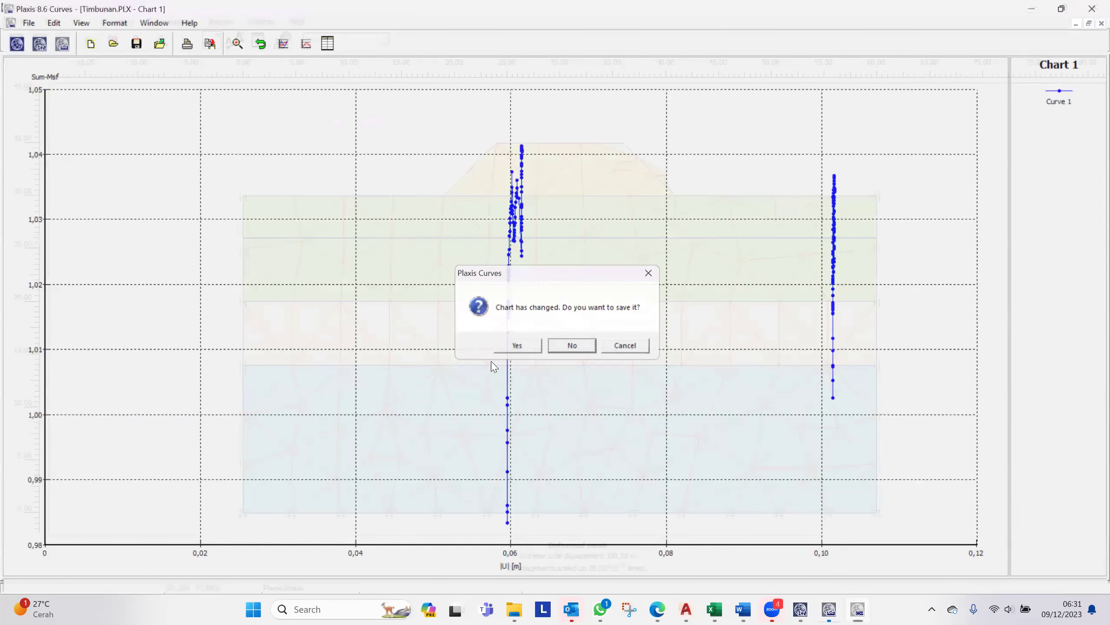
# Step: Reopen Plaxis Curves from the phase output and start a new chart with the Timbunan project as curve source
pyautogui.click(63, 41)
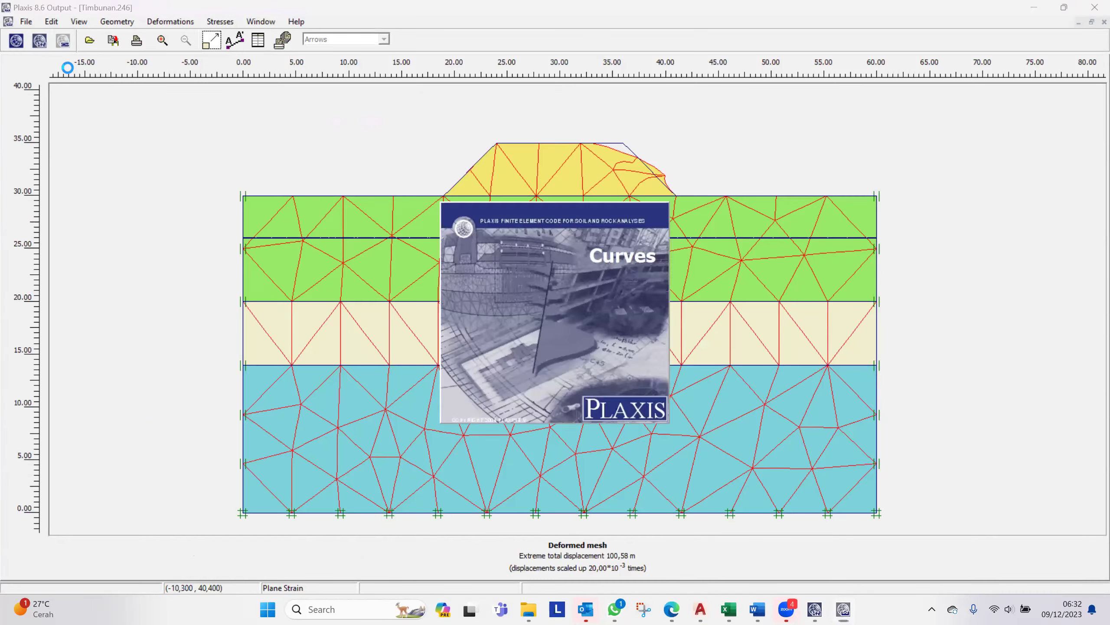
pyautogui.click(578, 379)
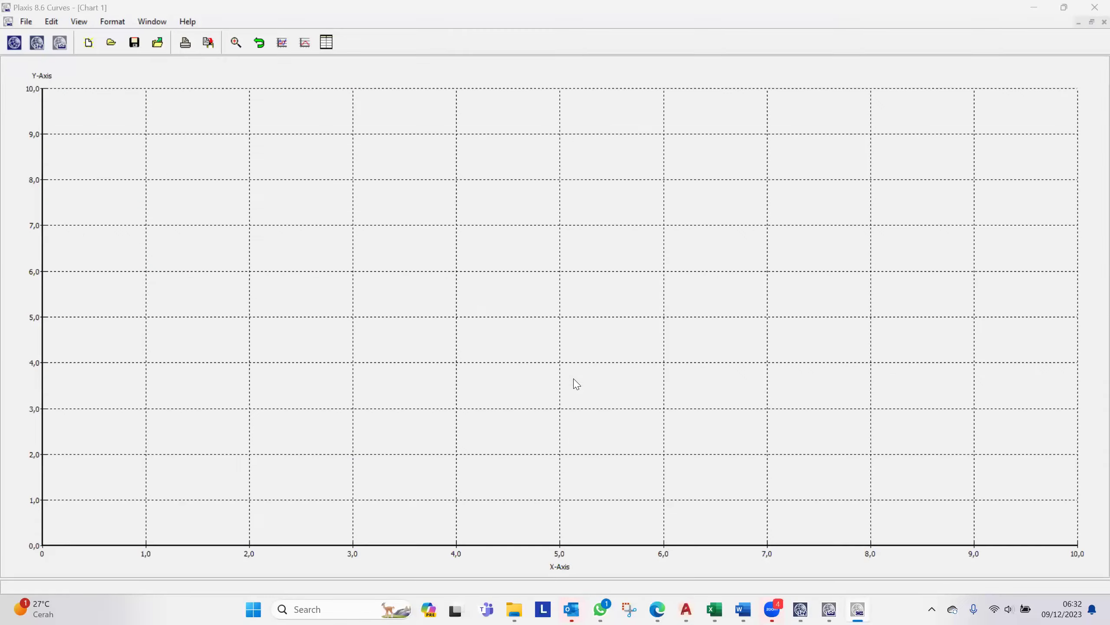
pyautogui.click(463, 223)
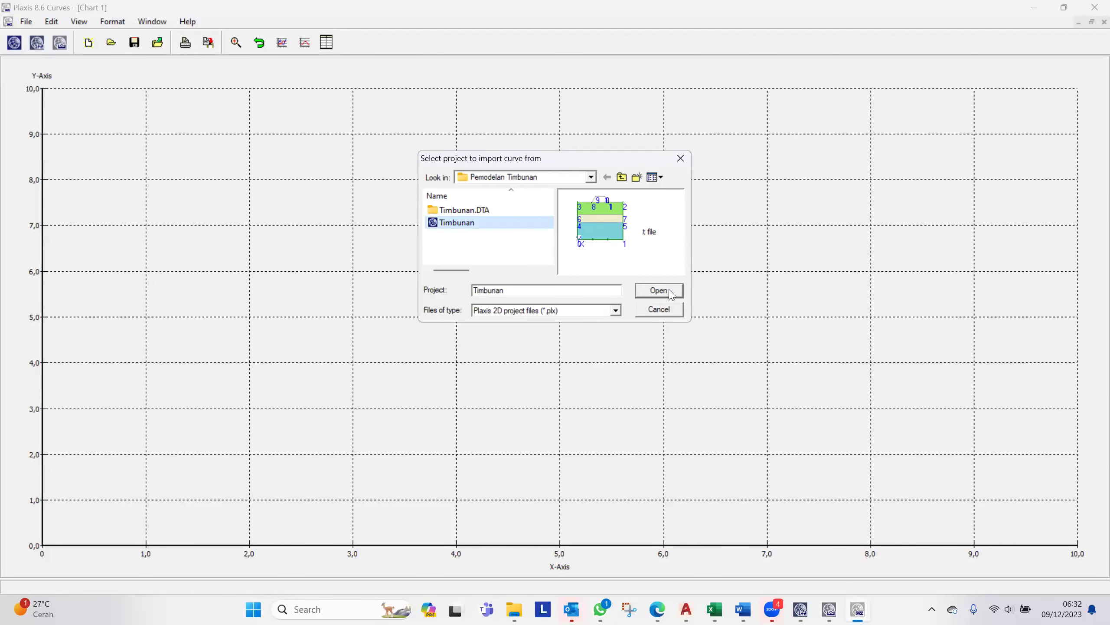
pyautogui.click(672, 295)
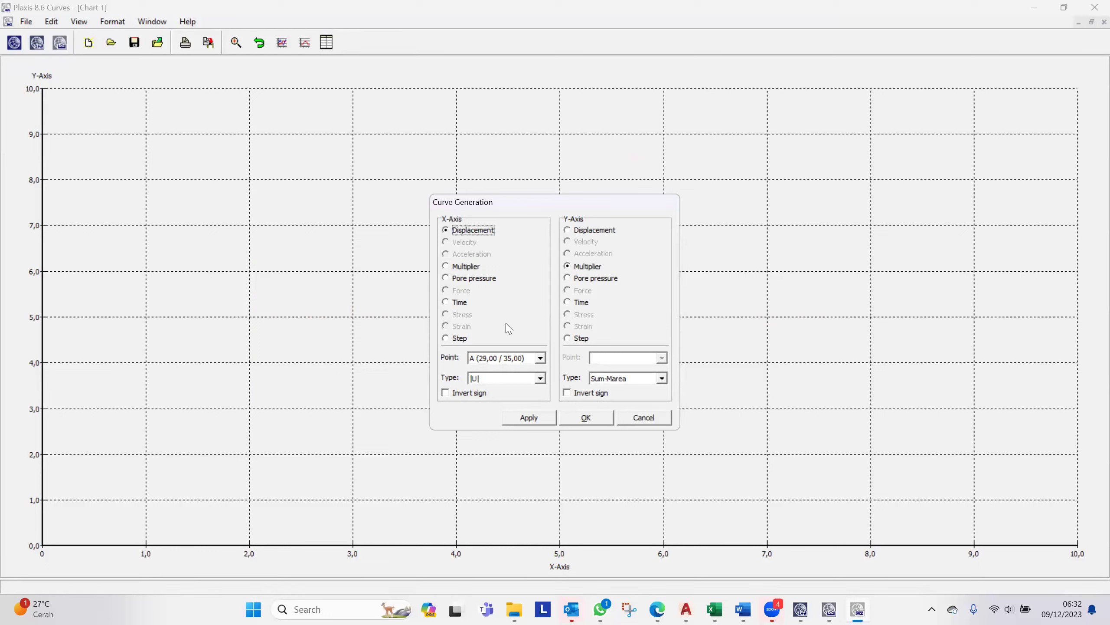
# Step: Generate a curve with Step on the X-axis and the Sum-Msf multiplier on the Y-axis
pyautogui.click(447, 337)
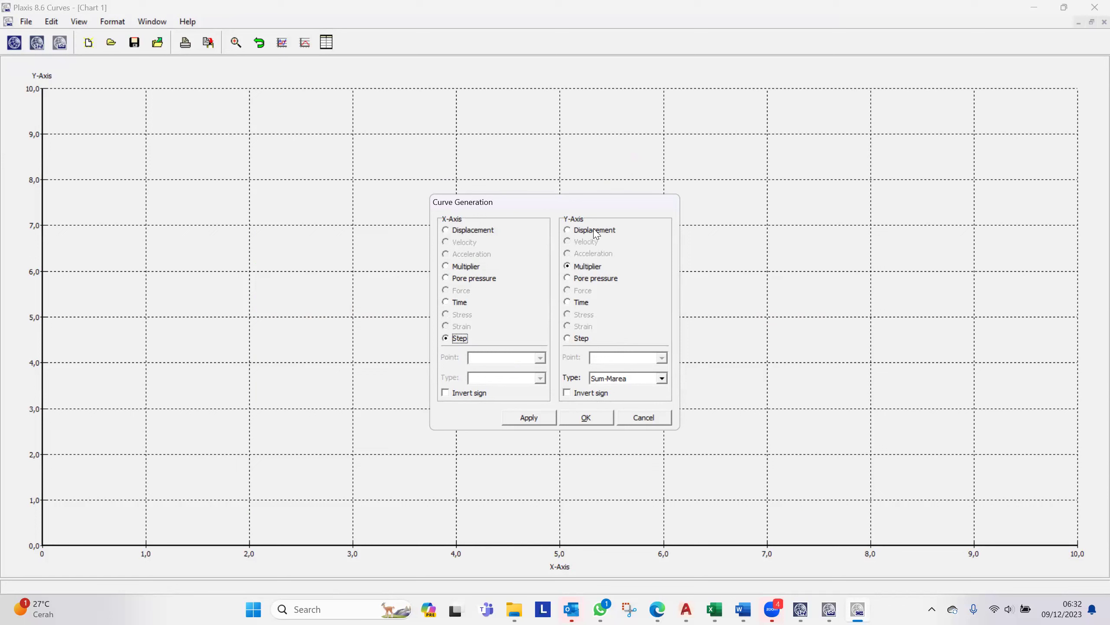
pyautogui.click(662, 377)
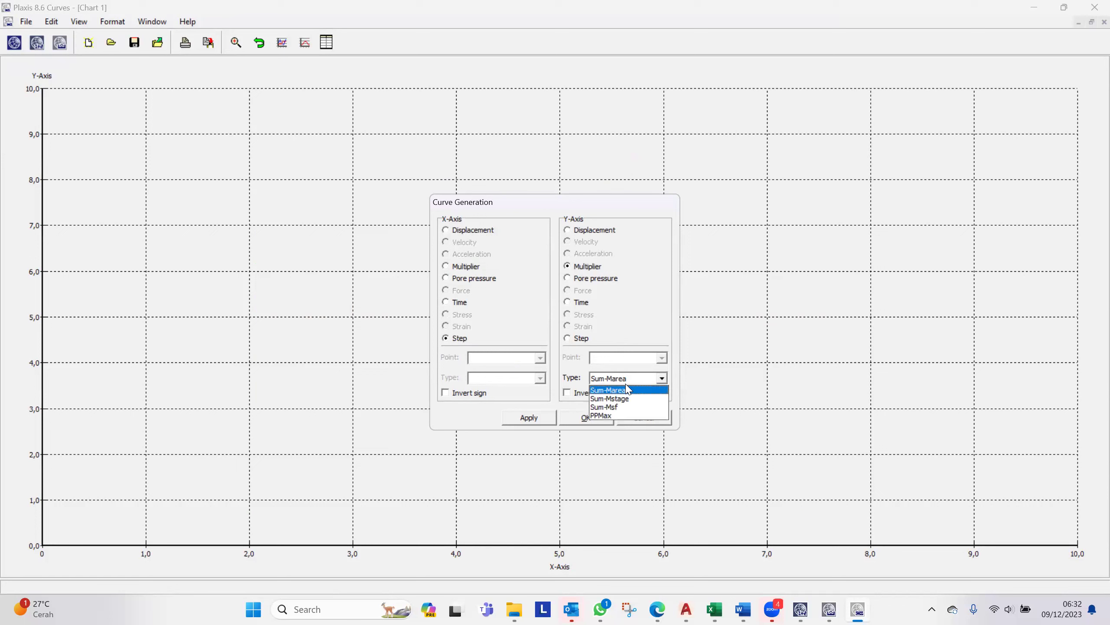
pyautogui.click(622, 406)
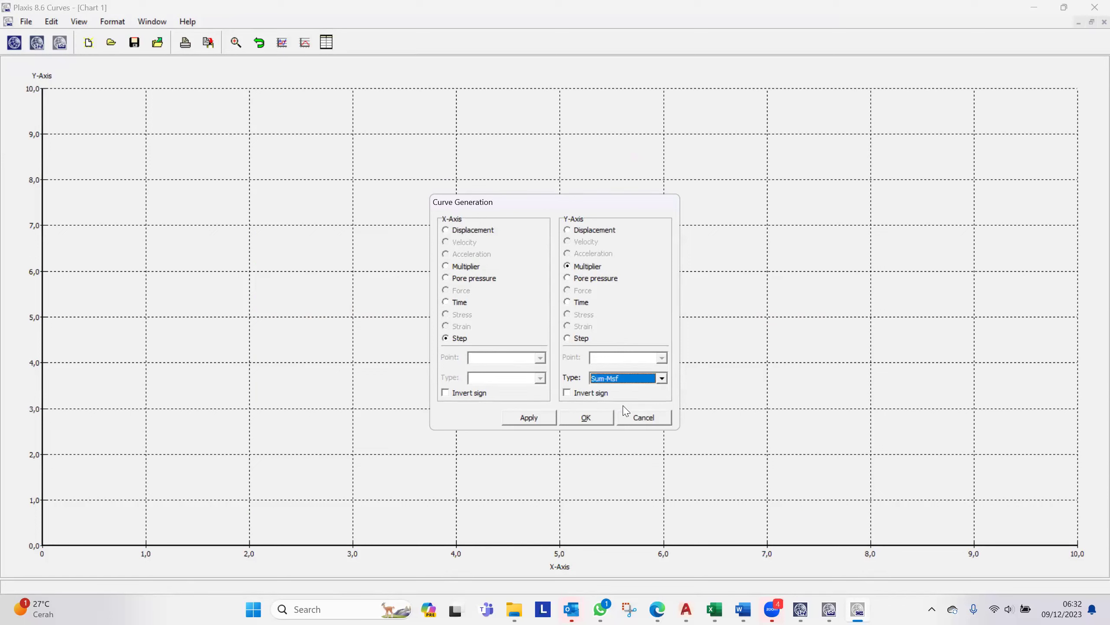
pyautogui.click(537, 418)
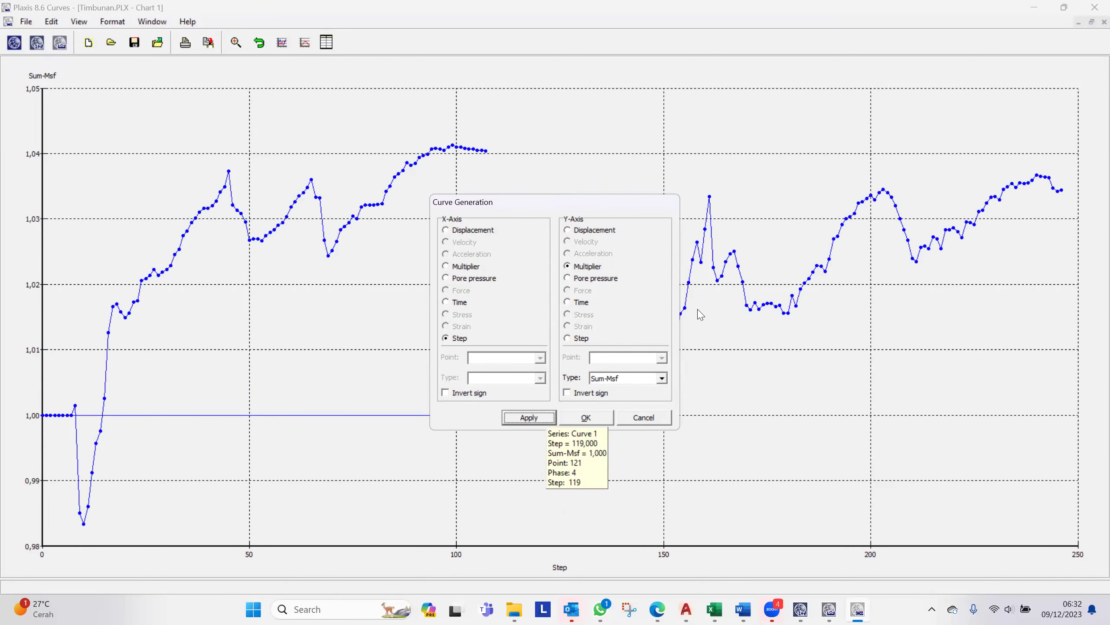
pyautogui.click(598, 419)
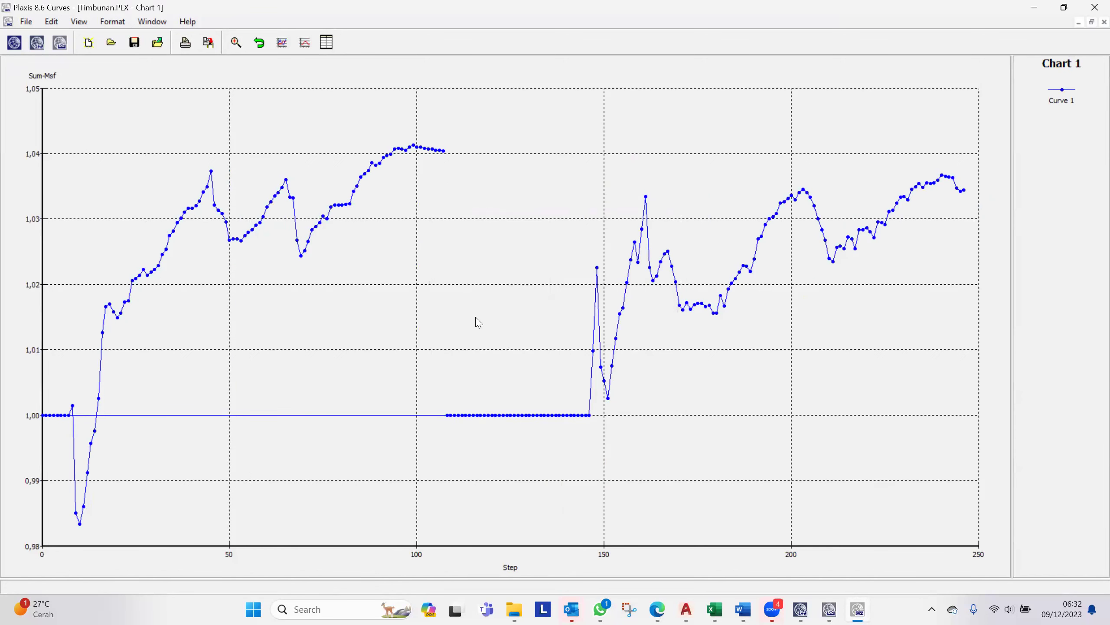
# Step: Exclude the Initial phase and Reset Displacement to Zero phases from Curve 1 and apply the curve settings
pyautogui.rightClick(468, 304)
pyautogui.moveTo(524, 328)
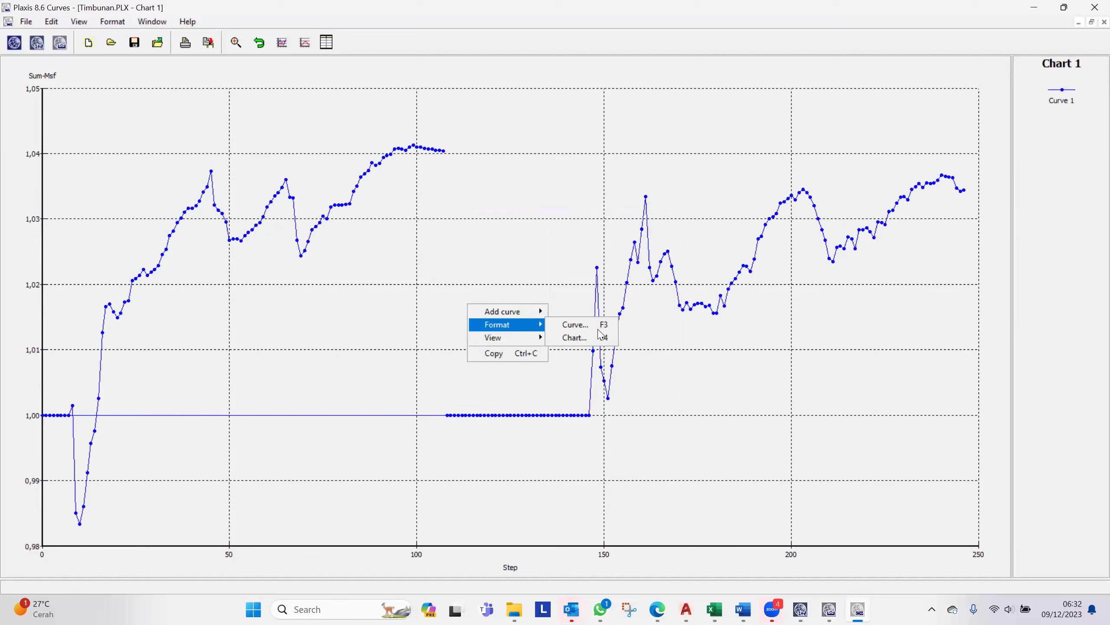
pyautogui.click(581, 324)
pyautogui.click(658, 248)
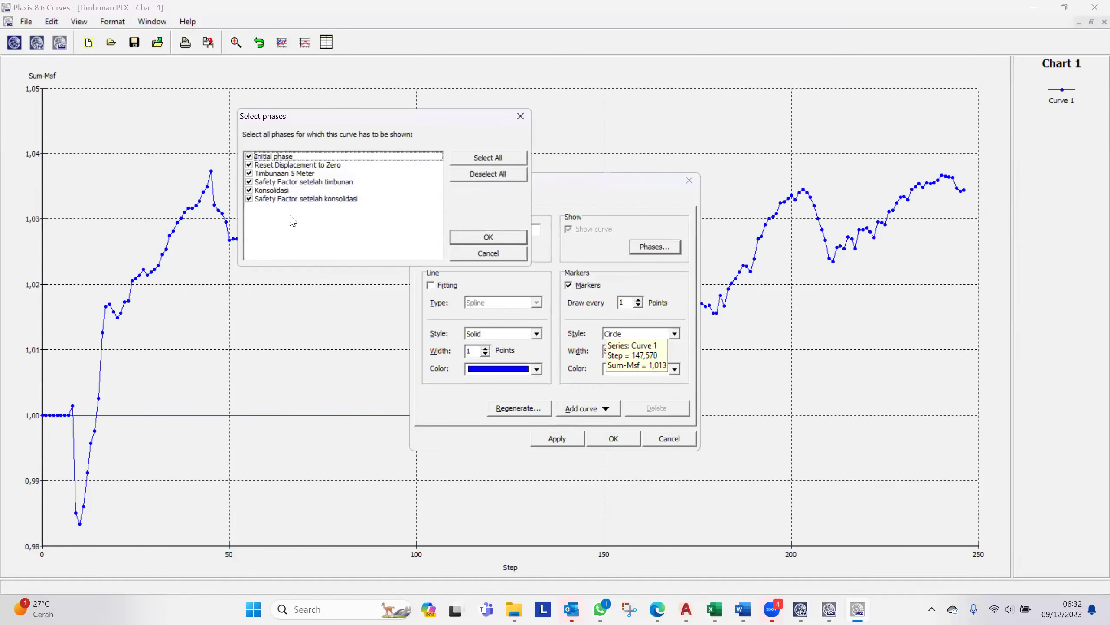
pyautogui.click(249, 157)
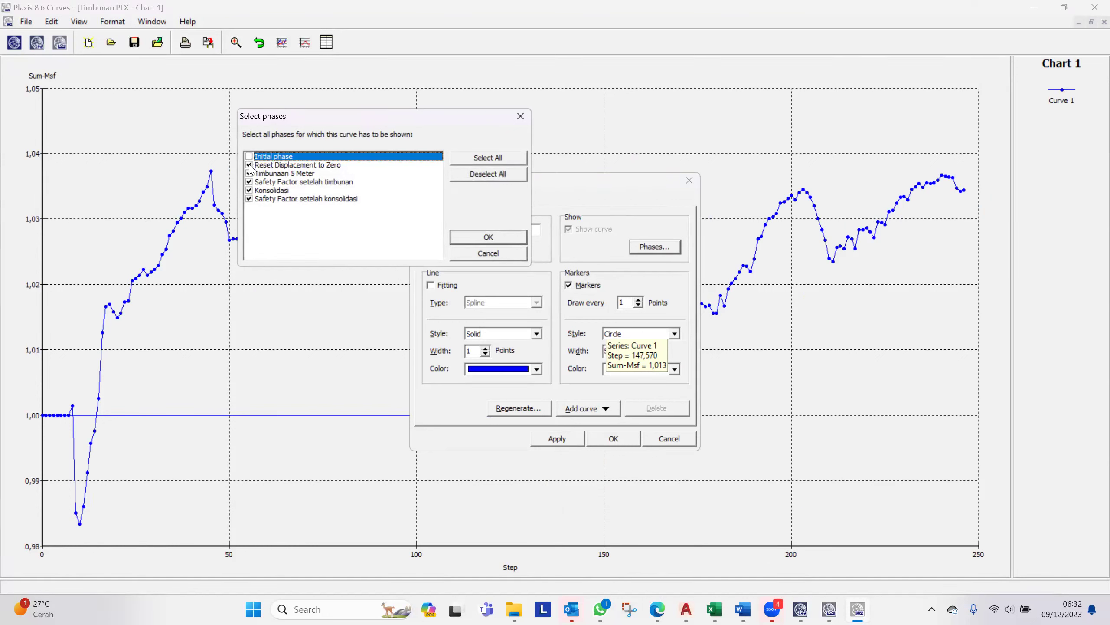
pyautogui.click(249, 166)
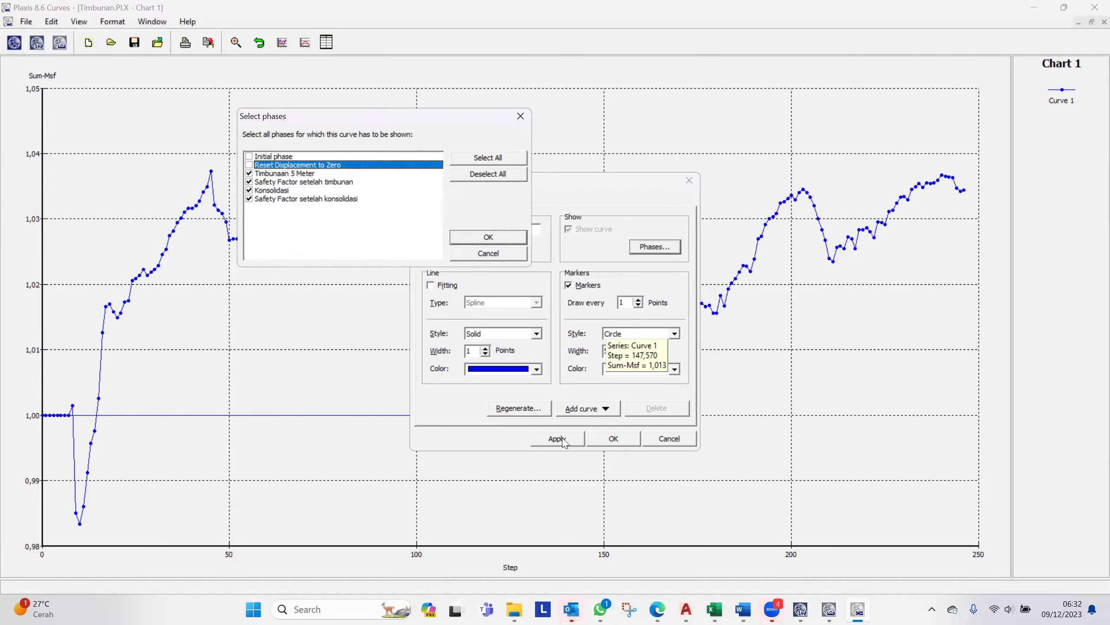
pyautogui.click(489, 238)
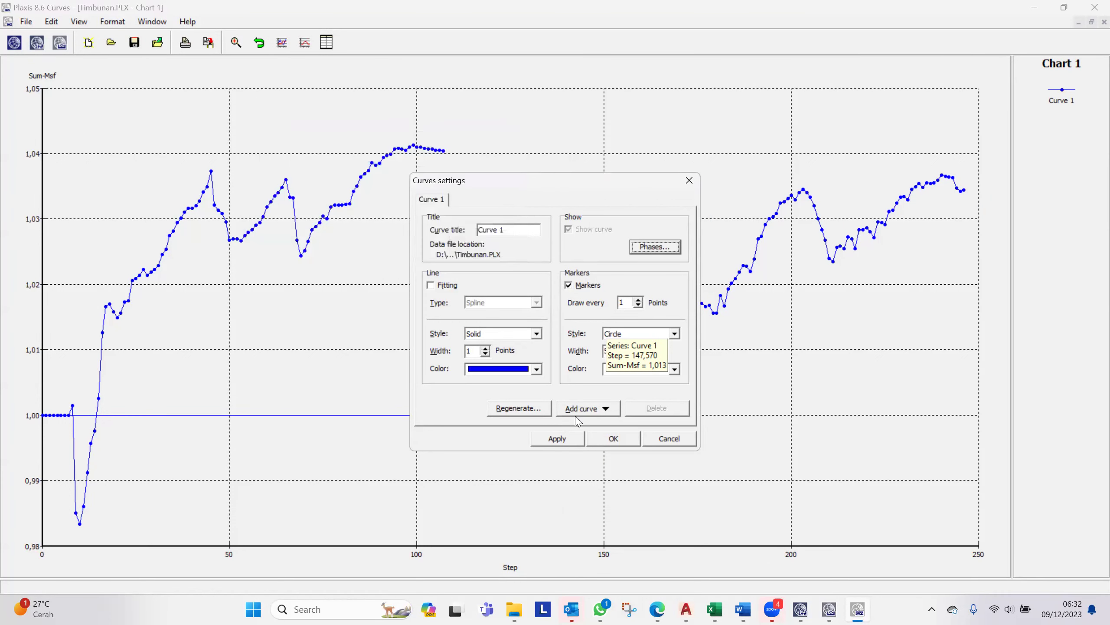
pyautogui.click(568, 439)
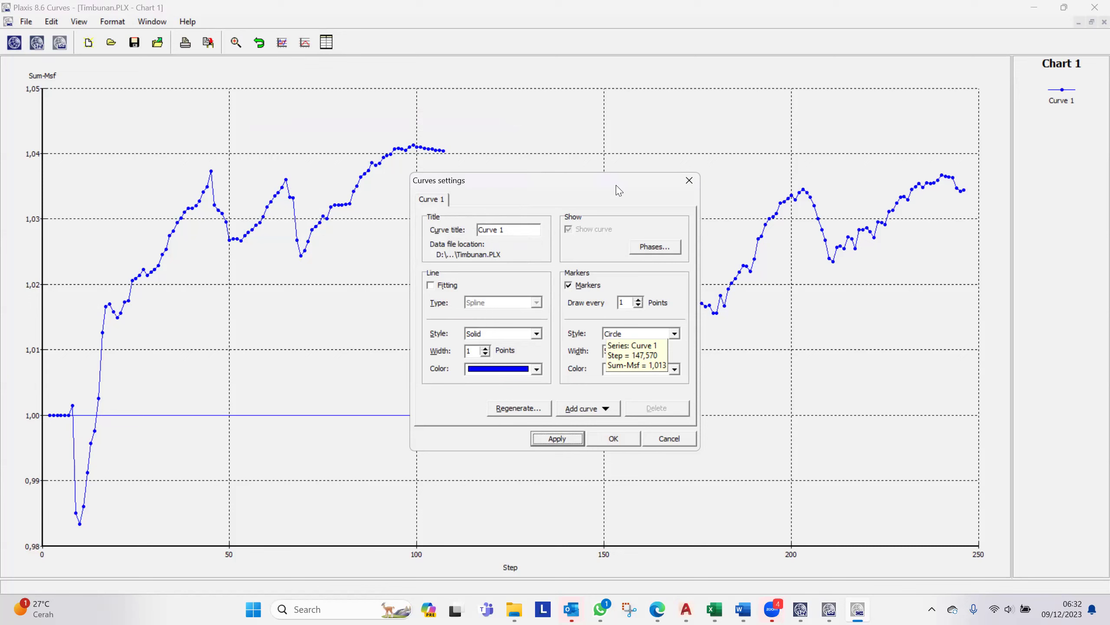
# Step: Exclude the Konsolidasi and Timbunaan 5 Meter phases from Curve 1 too, accept the settings and inspect a point on the curve
pyautogui.moveTo(616, 186); pyautogui.dragTo(508, 174)
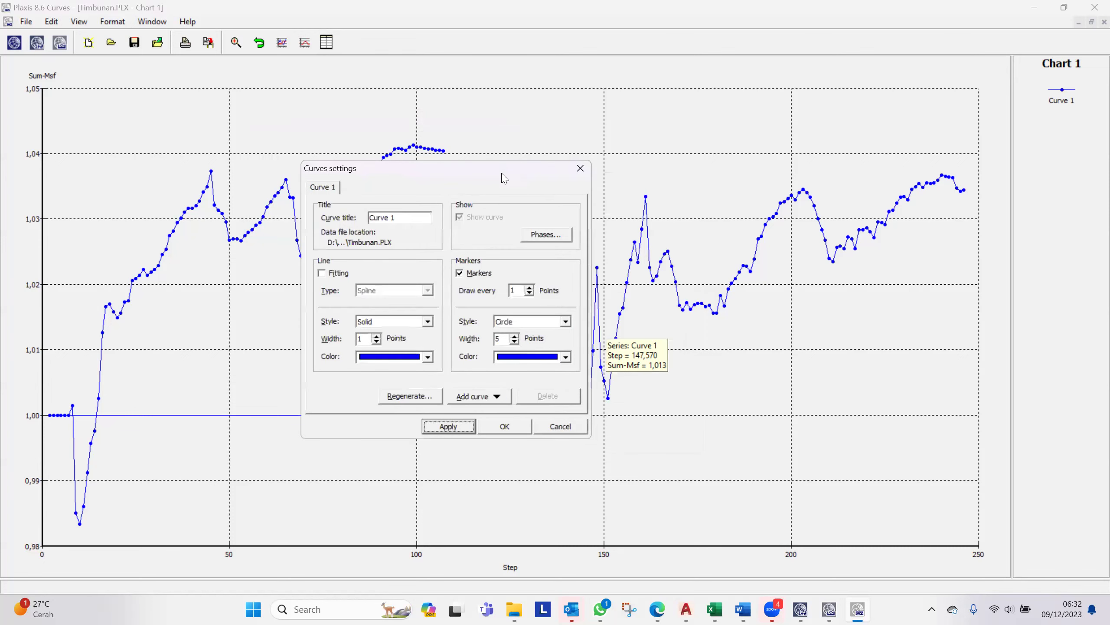
pyautogui.click(546, 236)
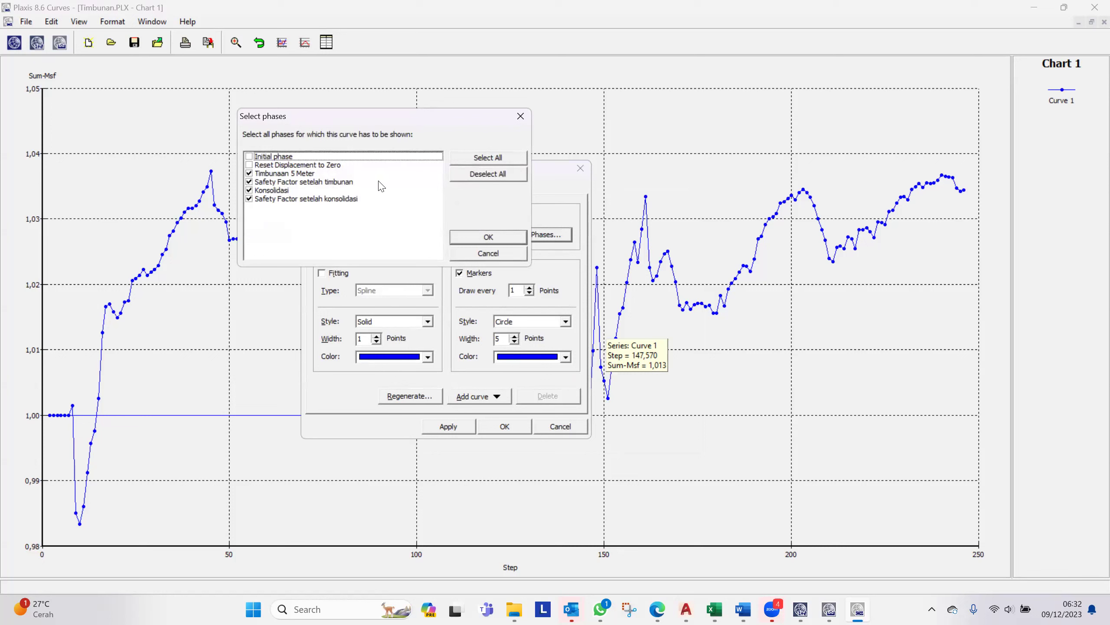
pyautogui.click(250, 191)
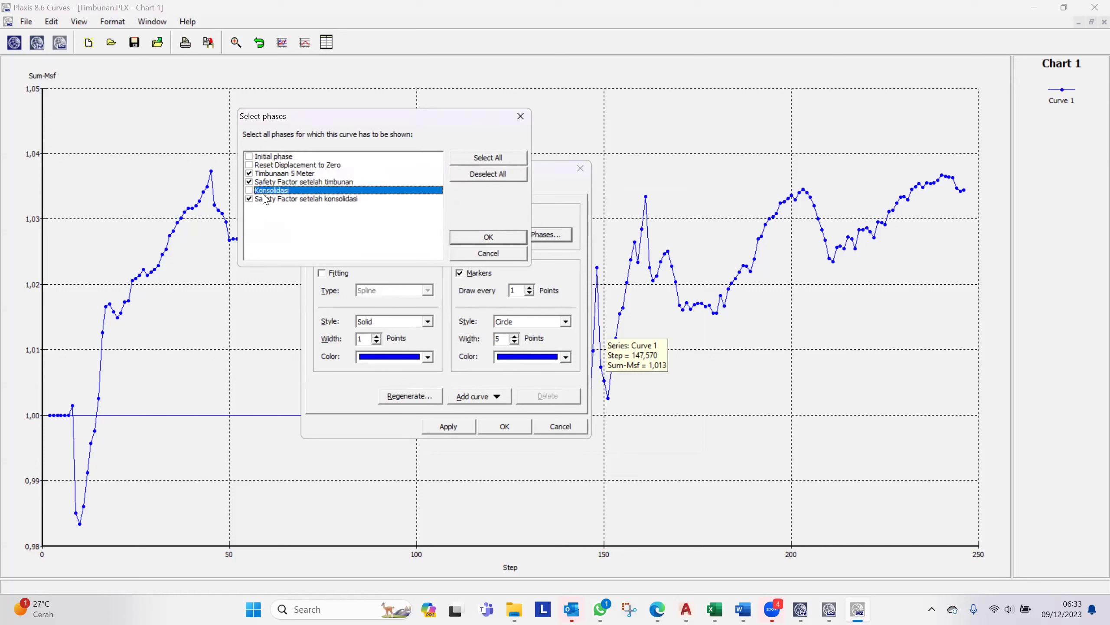
pyautogui.click(249, 173)
pyautogui.click(487, 239)
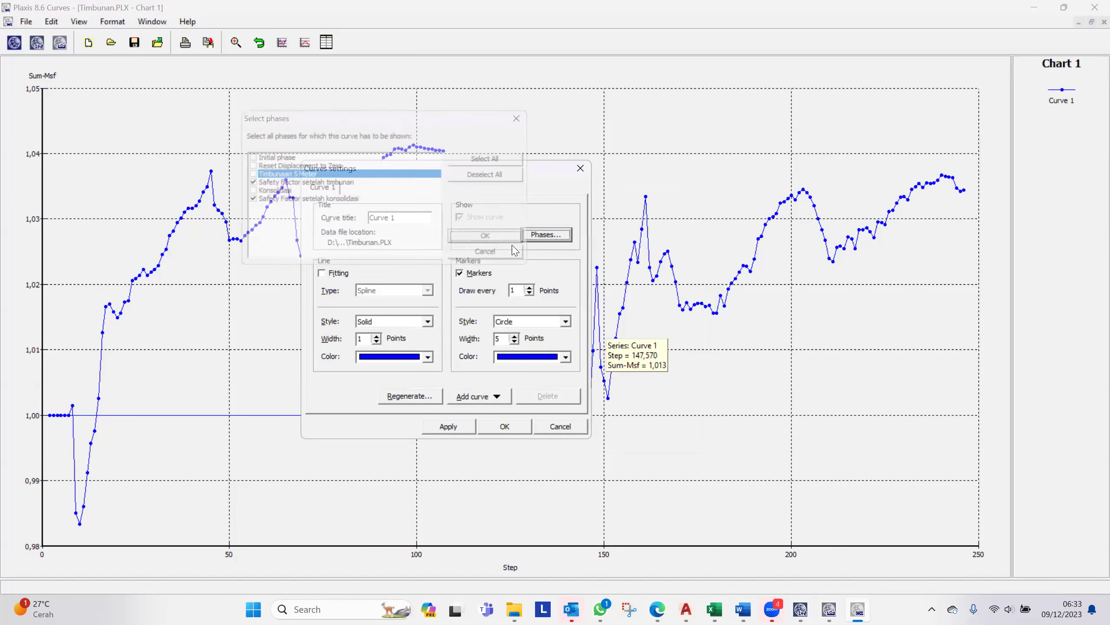
pyautogui.click(447, 429)
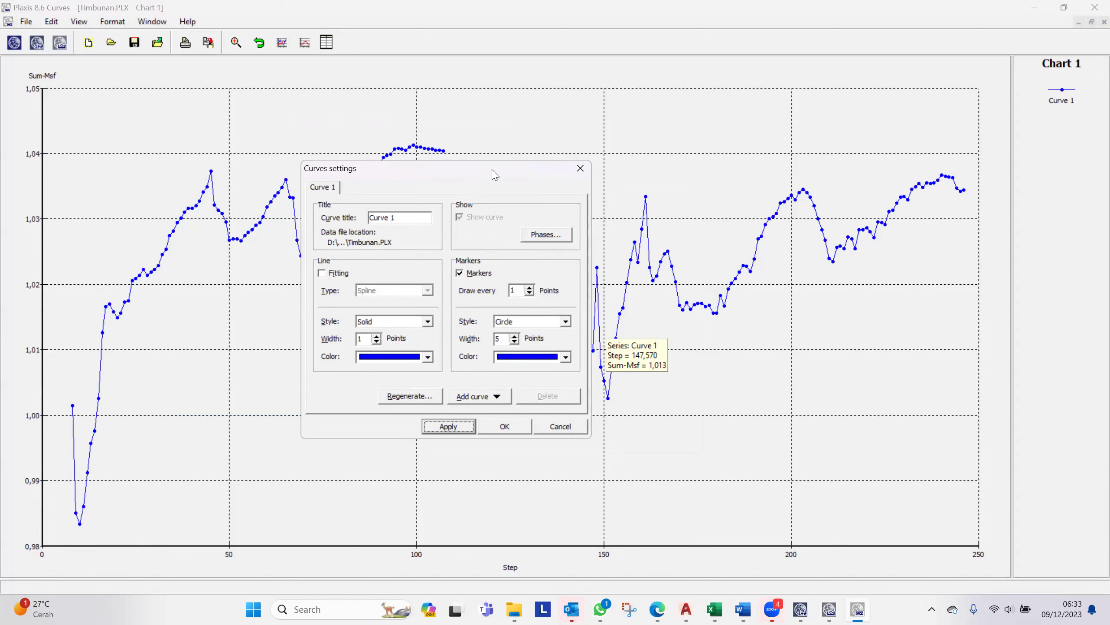
pyautogui.moveTo(495, 173); pyautogui.dragTo(539, 59)
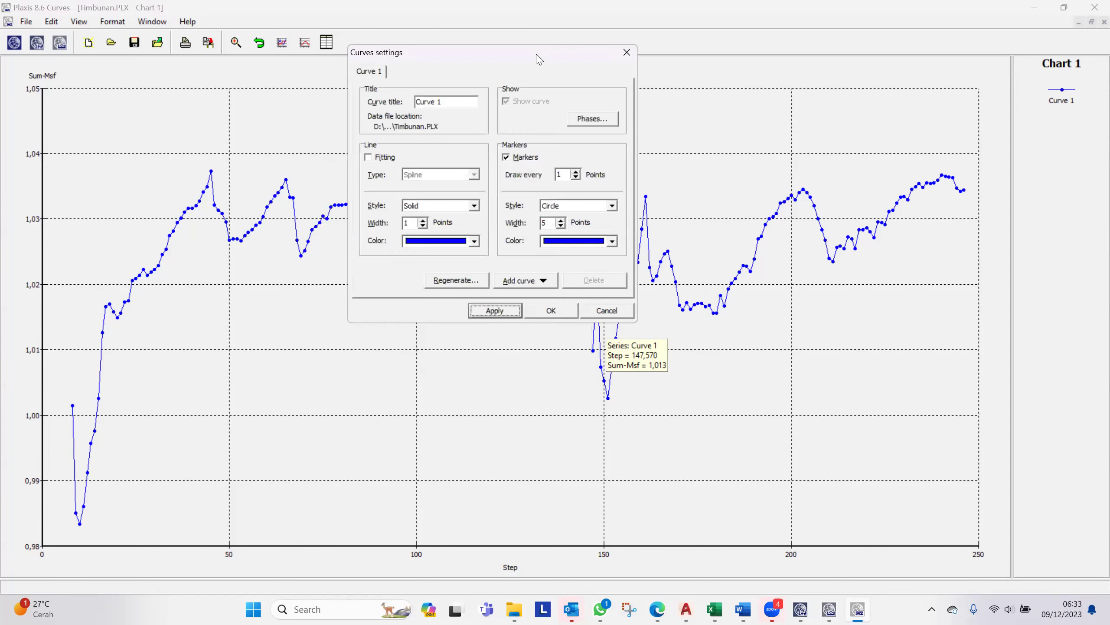
pyautogui.click(551, 311)
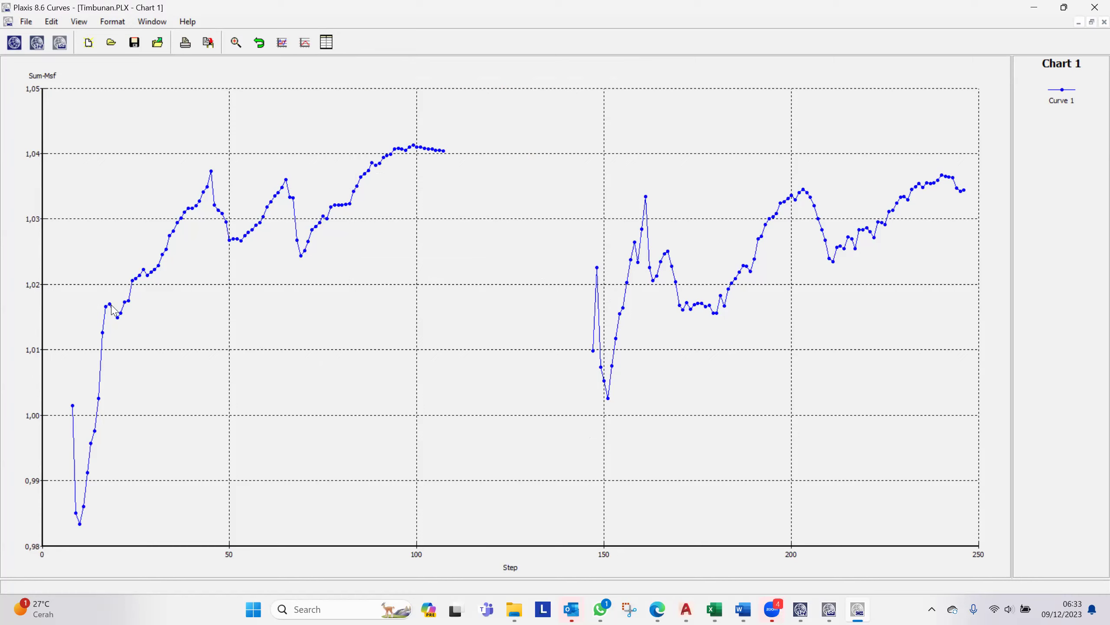
pyautogui.moveTo(112, 307)
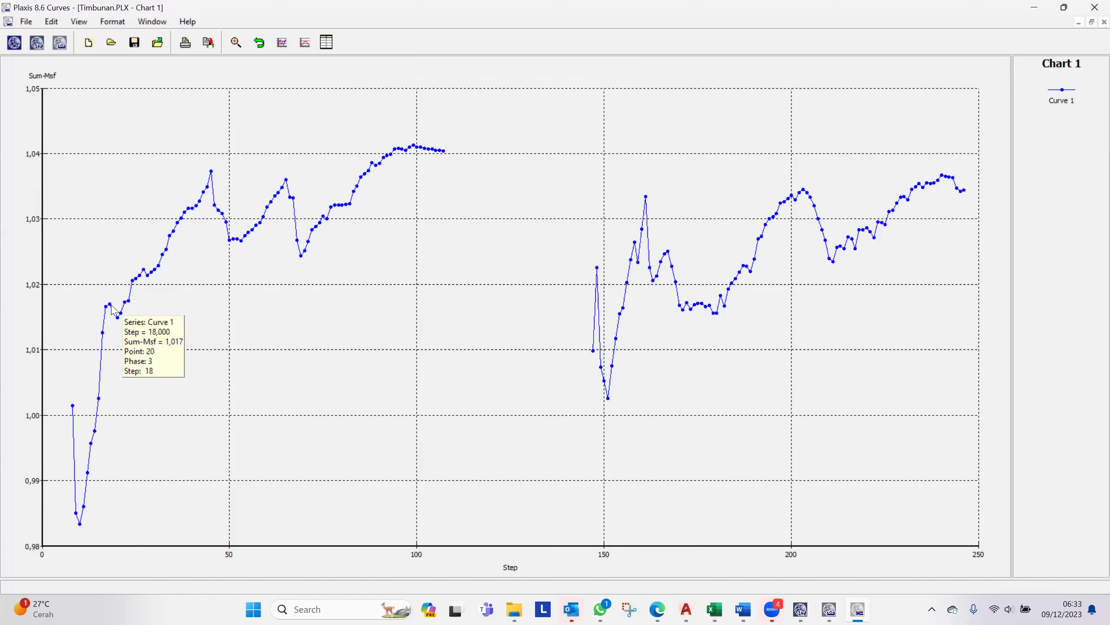